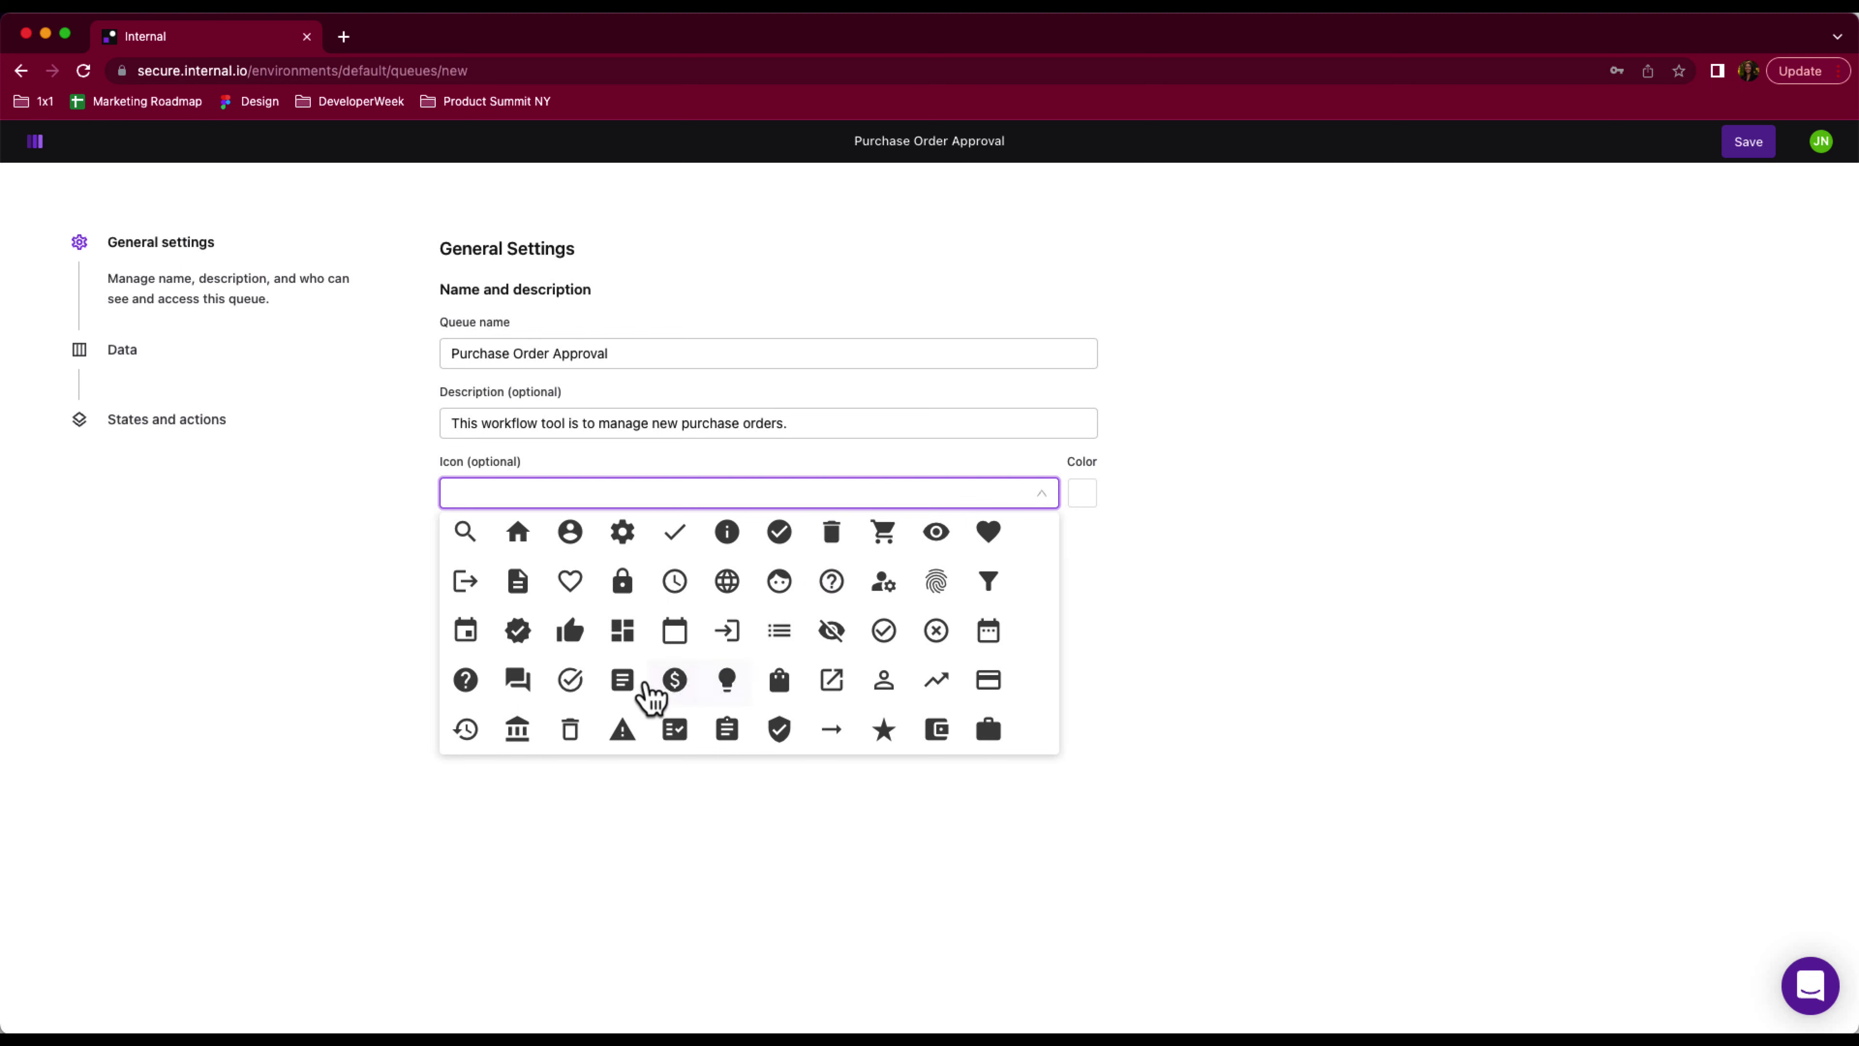
# Give the Purchase Order Approval queue the circled check mark icon and colour it green
pyautogui.click(571, 681)
pyautogui.click(1083, 494)
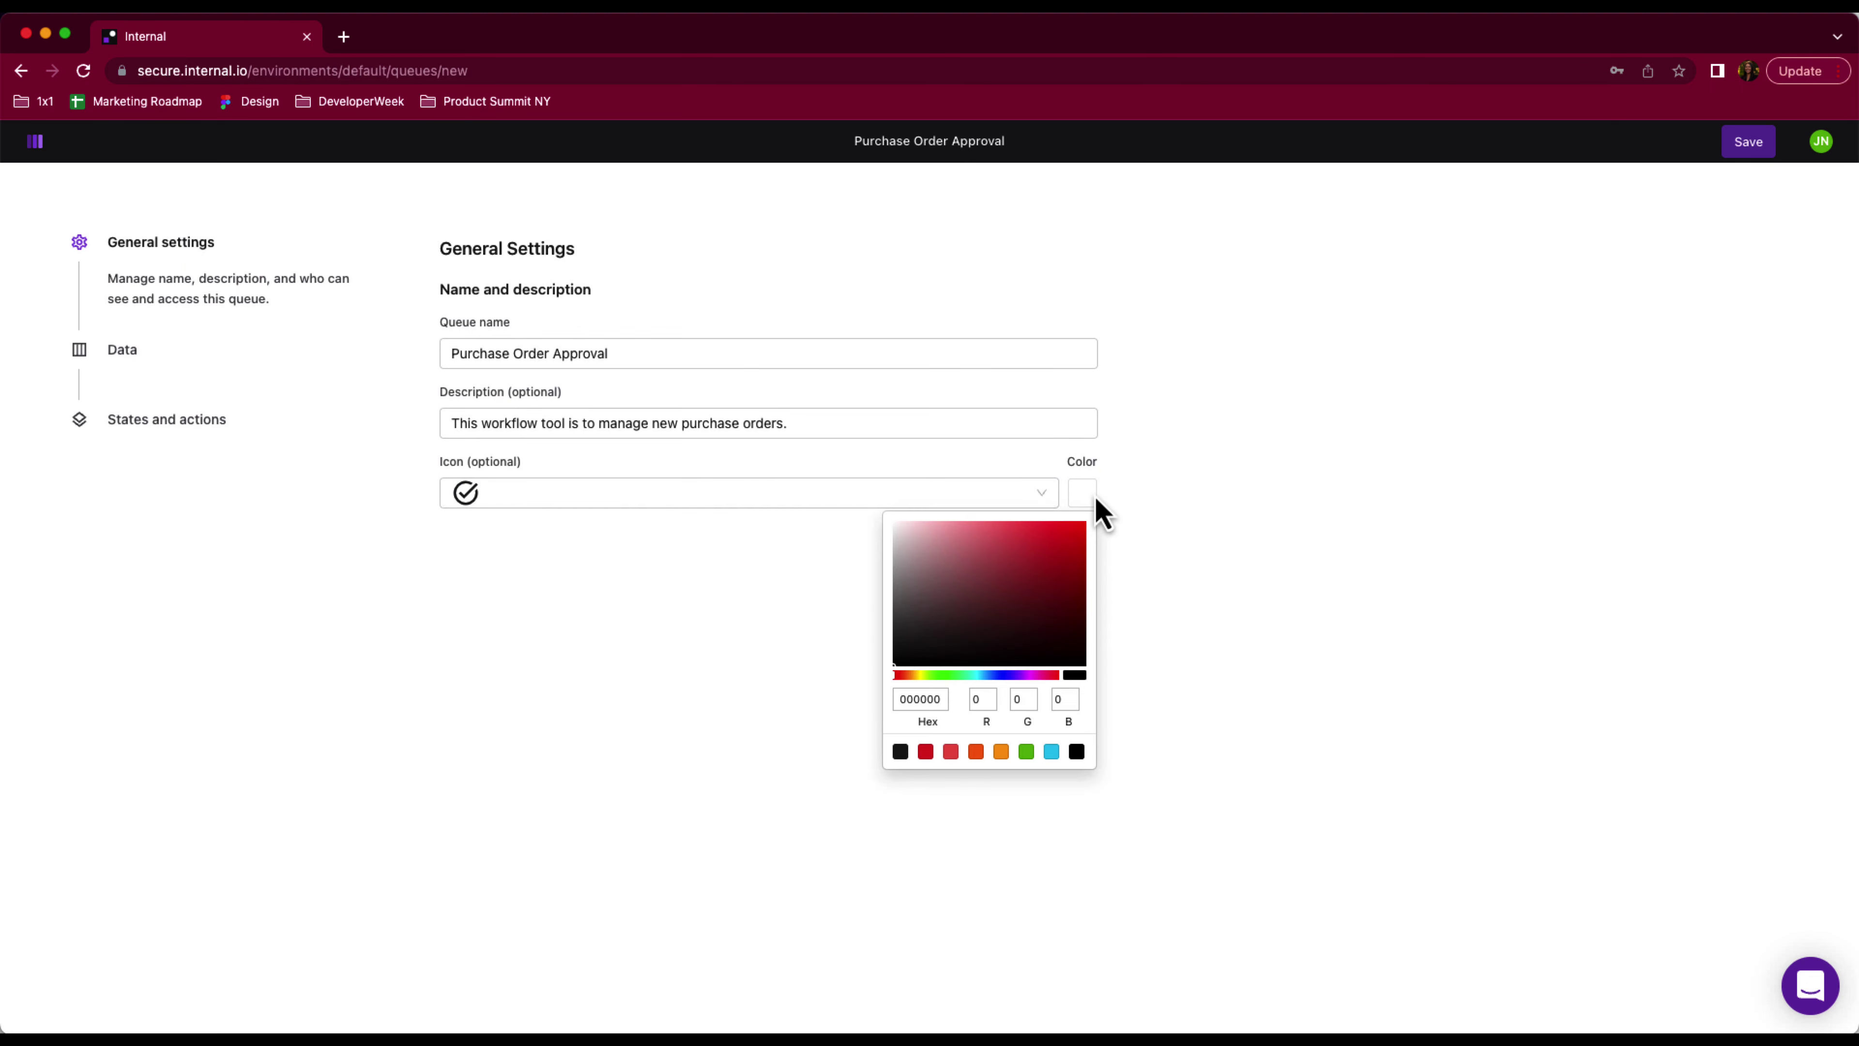
pyautogui.click(1027, 752)
pyautogui.click(1228, 675)
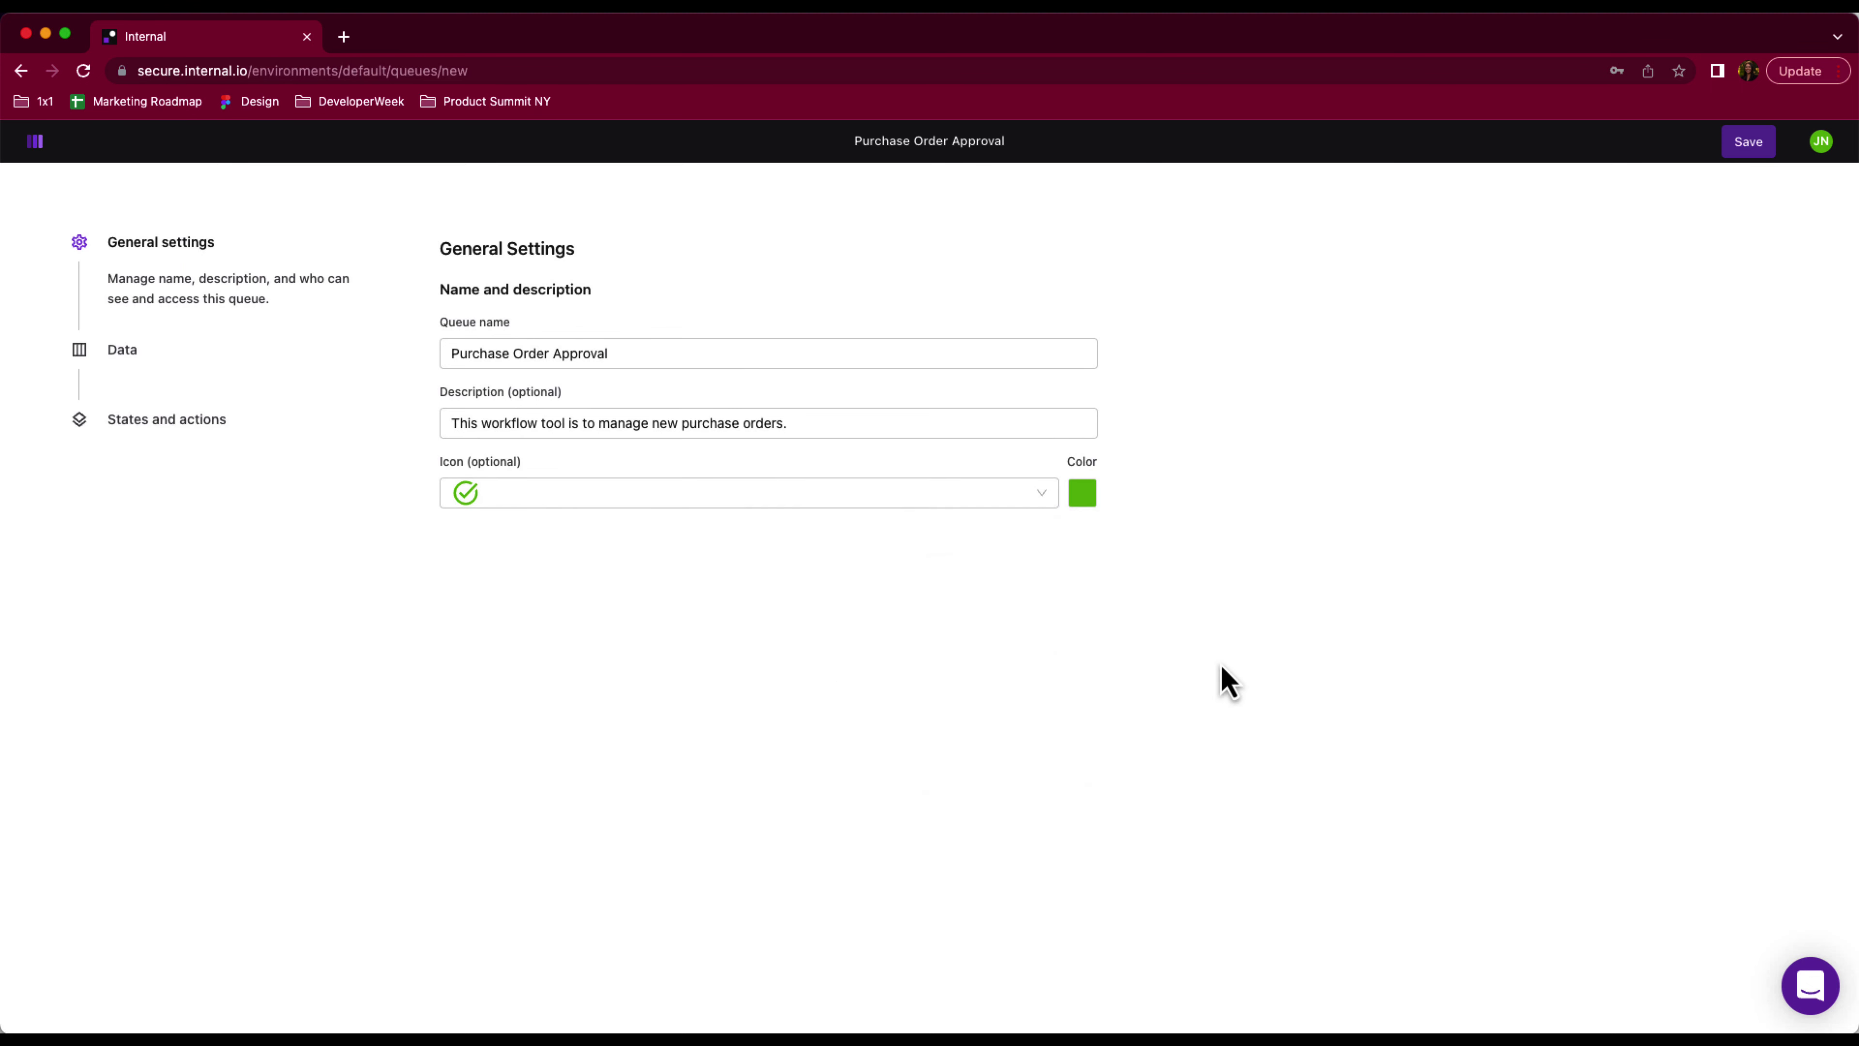
# In the queue's data settings, rename the default custom field as "PO Number"
pyautogui.click(133, 356)
pyautogui.click(564, 386)
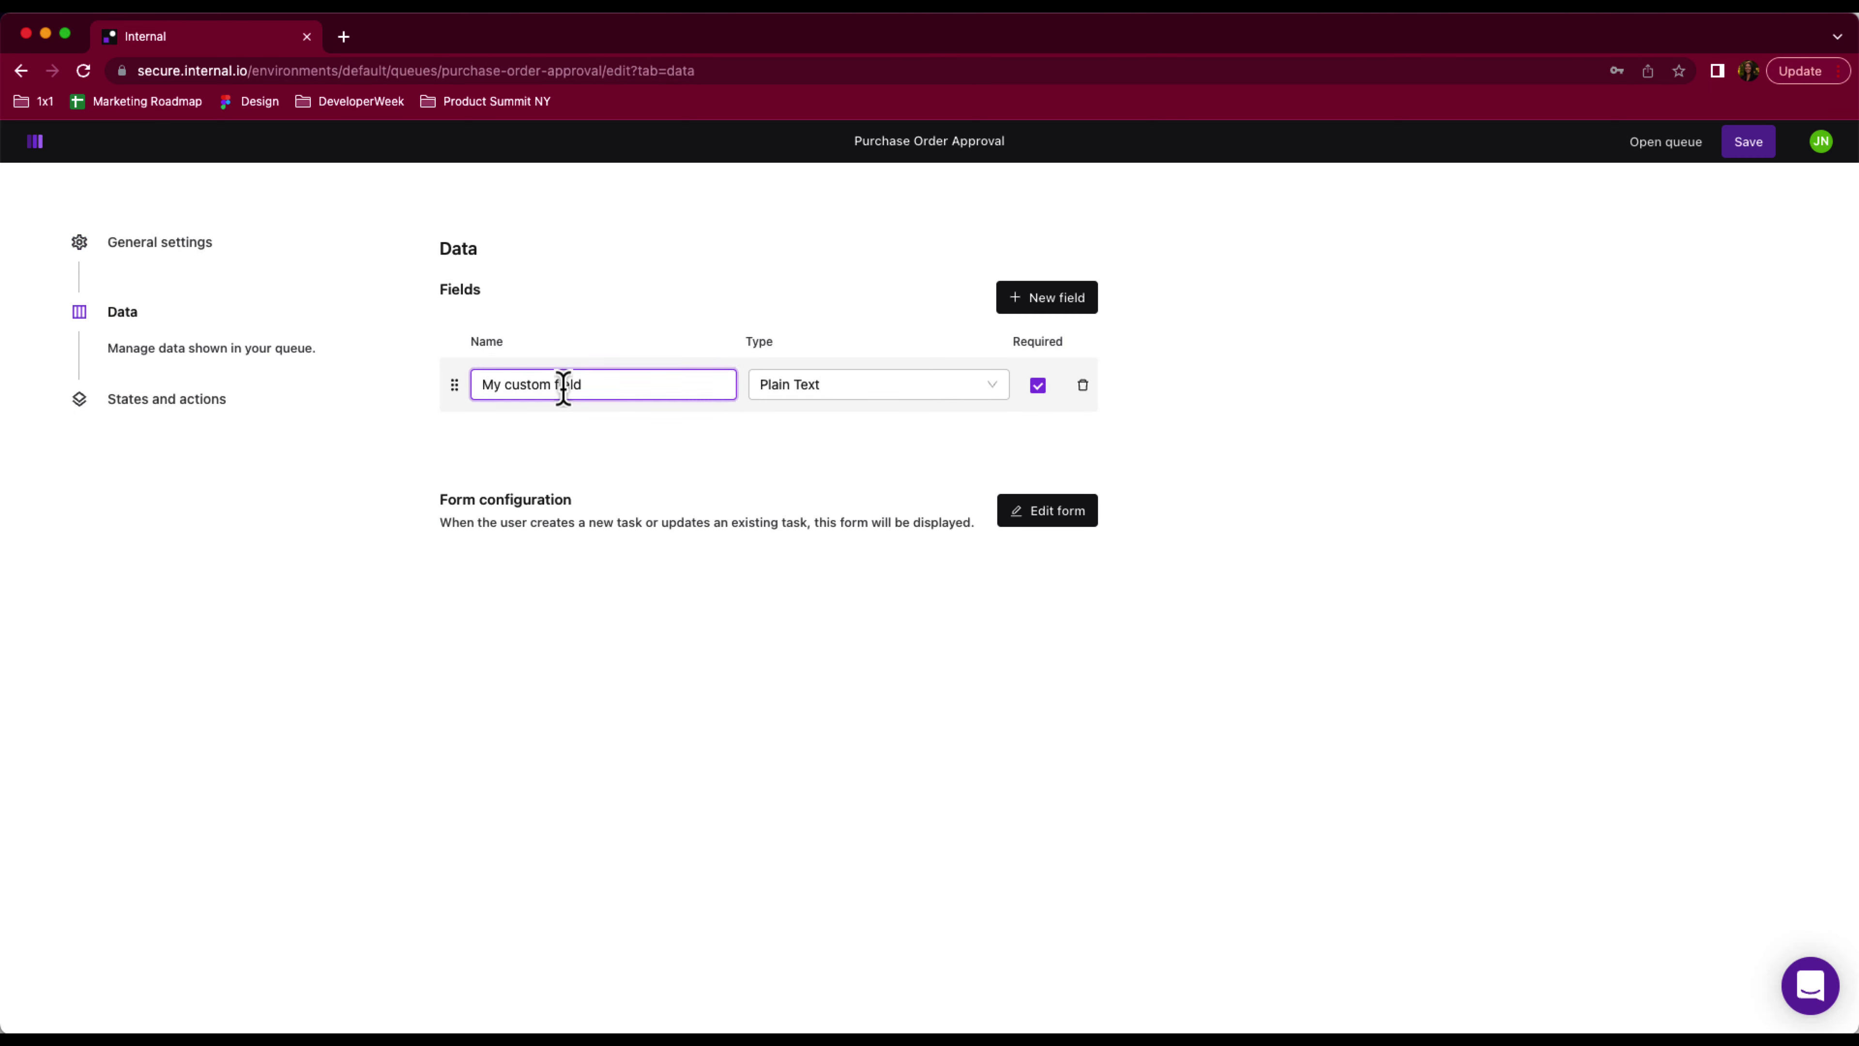
pyautogui.tripleClick(565, 386)
pyautogui.write('PO Number')
# Add two plain text data fields named "Type of Purchase" and "Contract ID"
pyautogui.click(1032, 300)
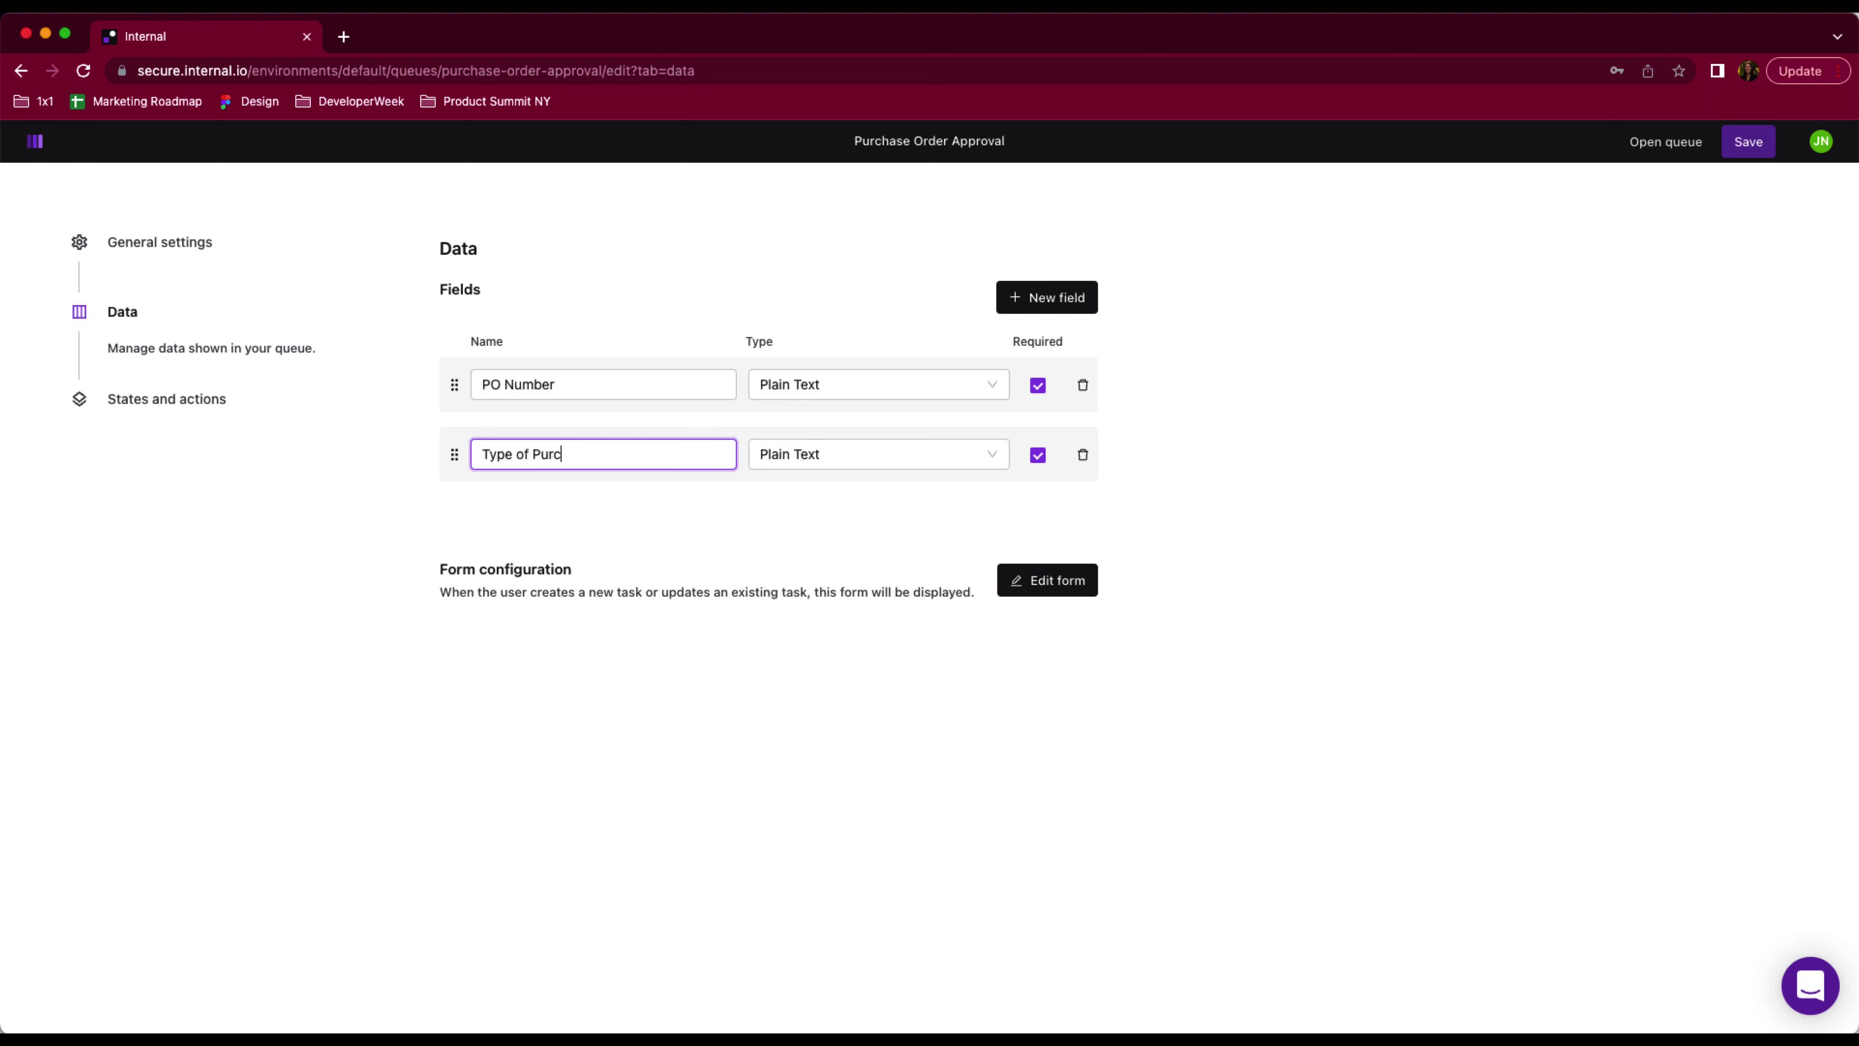
pyautogui.click(1091, 315)
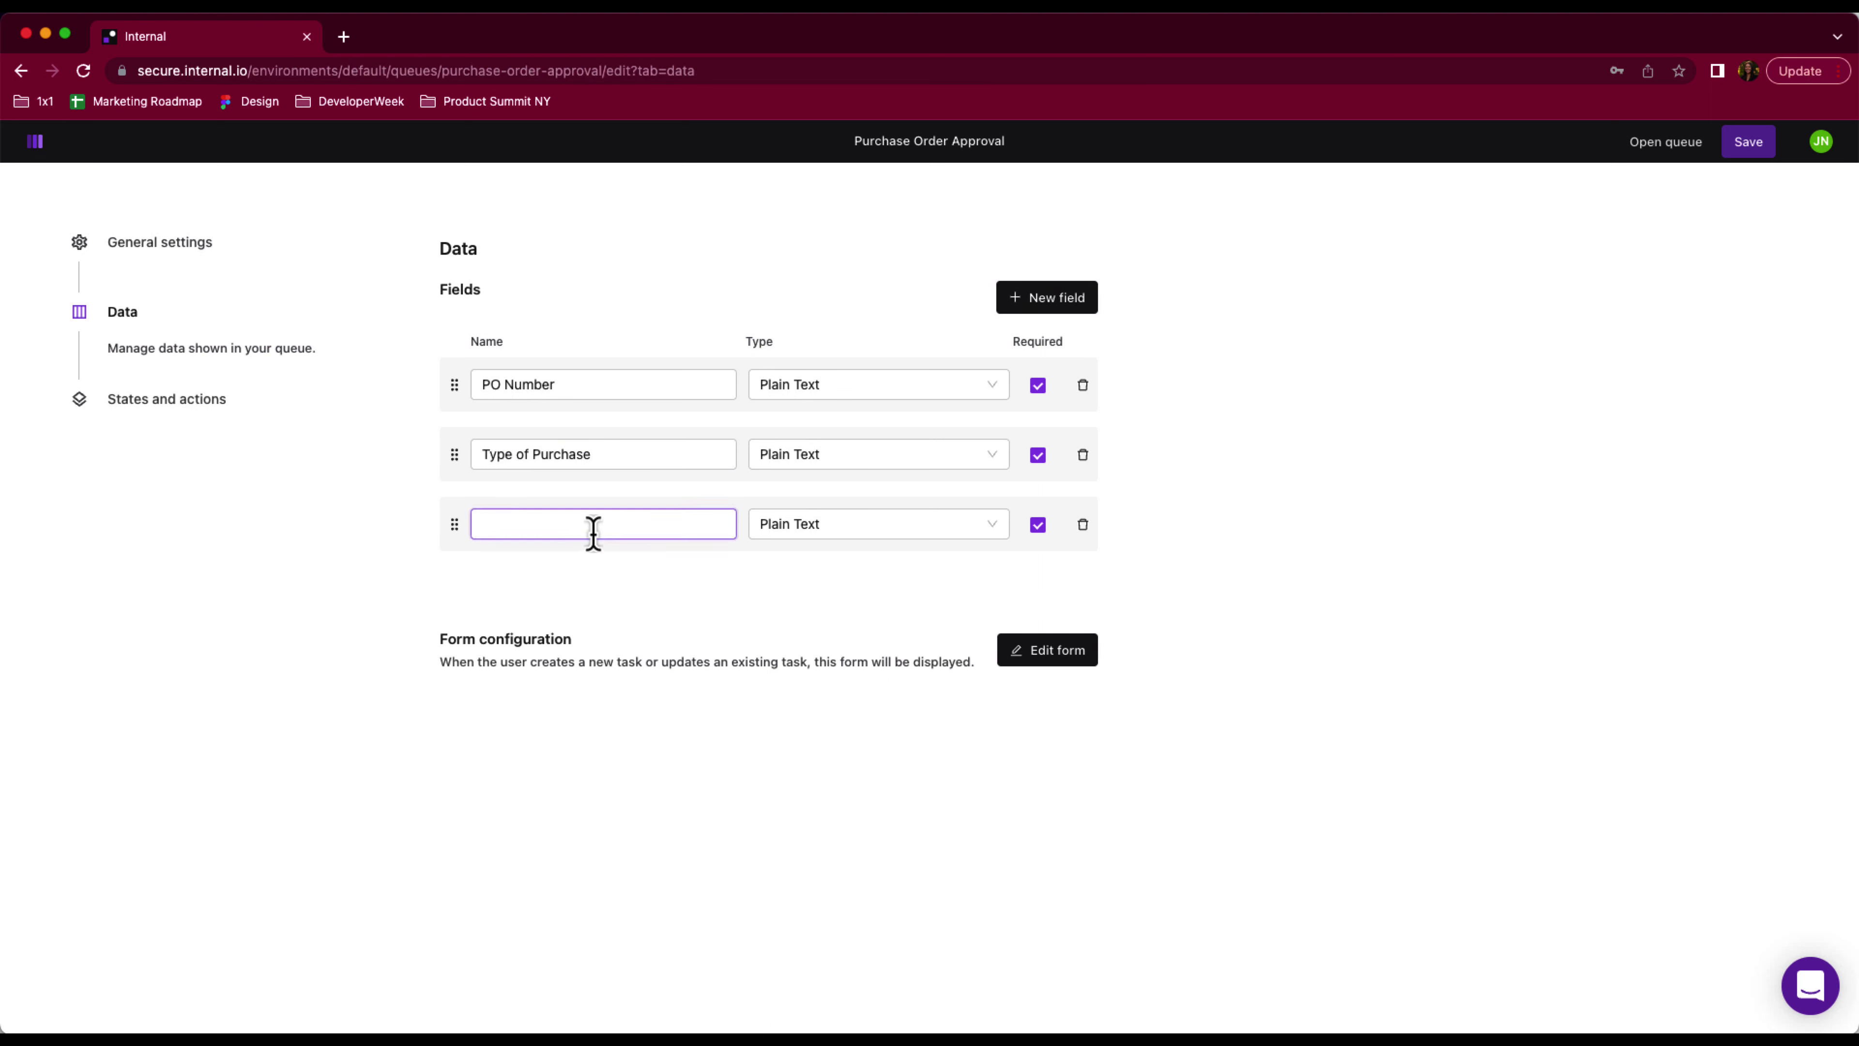
pyautogui.write('Contract ID')
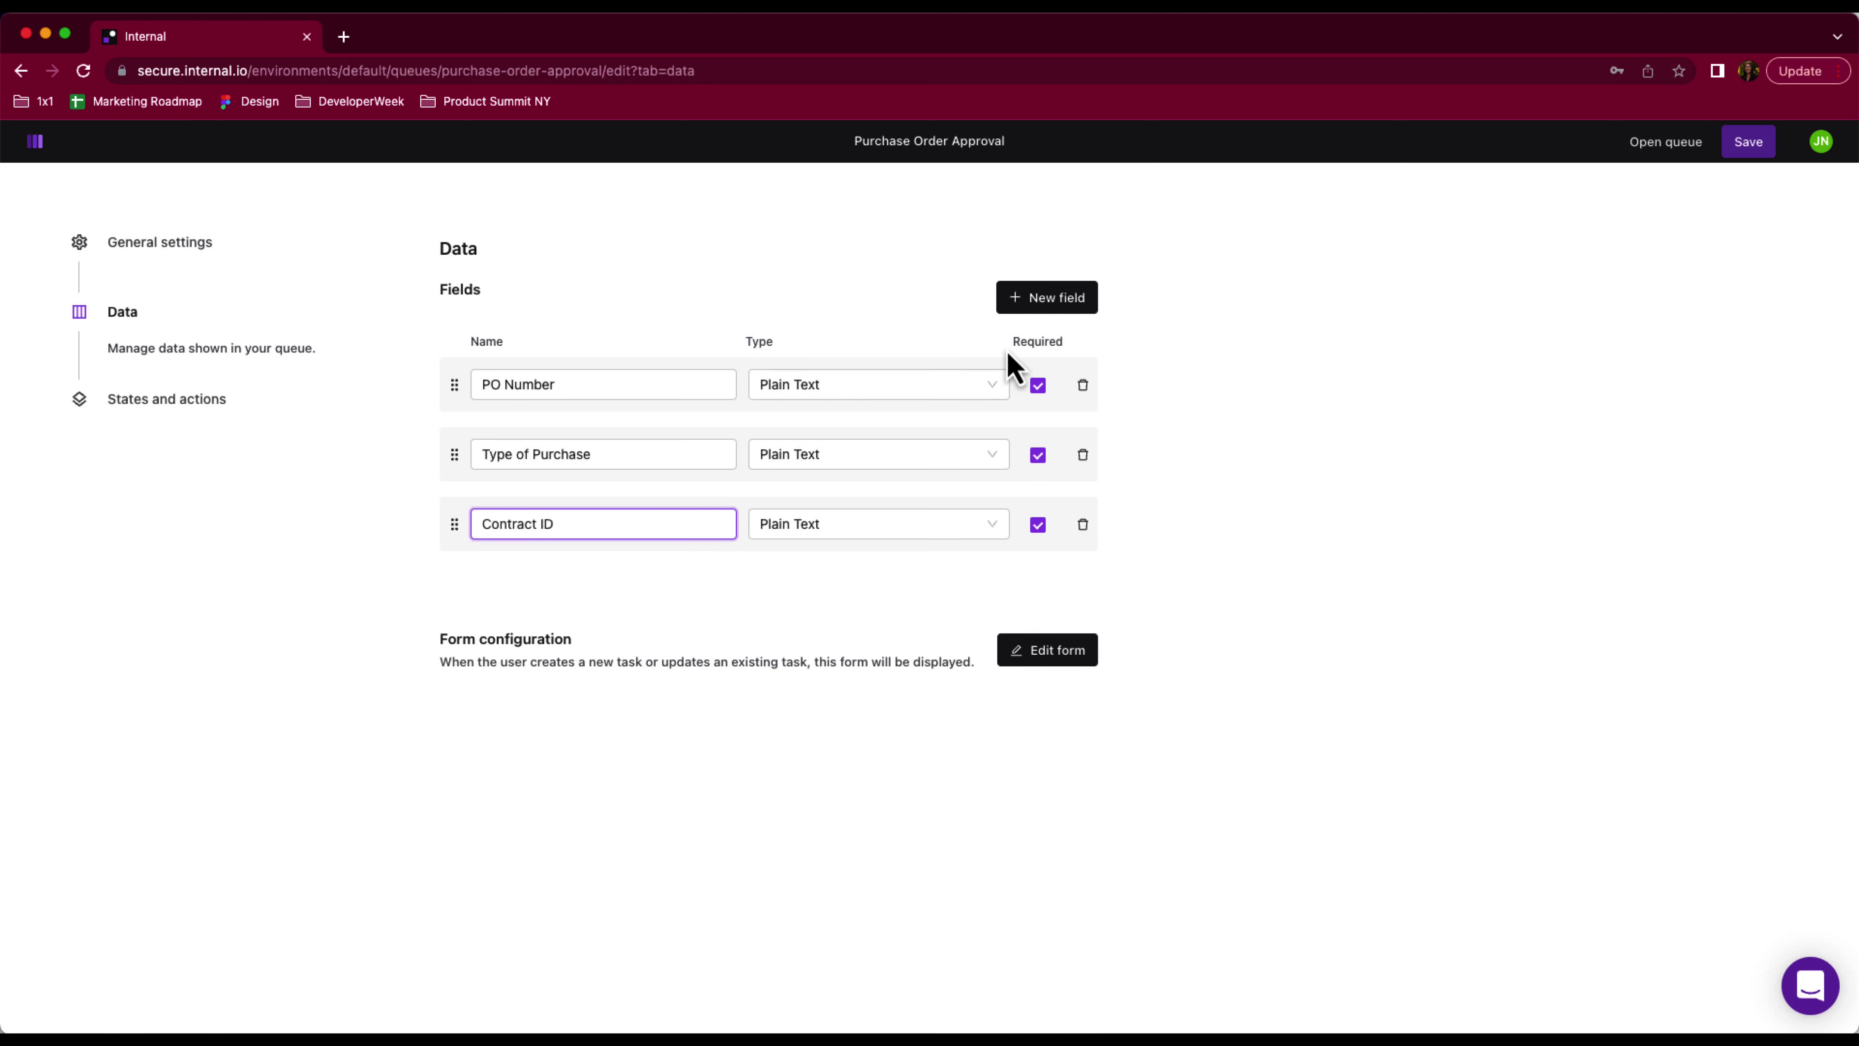
# Add an "Amount" field of type Decimal, plus plain text fields named "Vendor" and "Cost Center"
pyautogui.click(1054, 305)
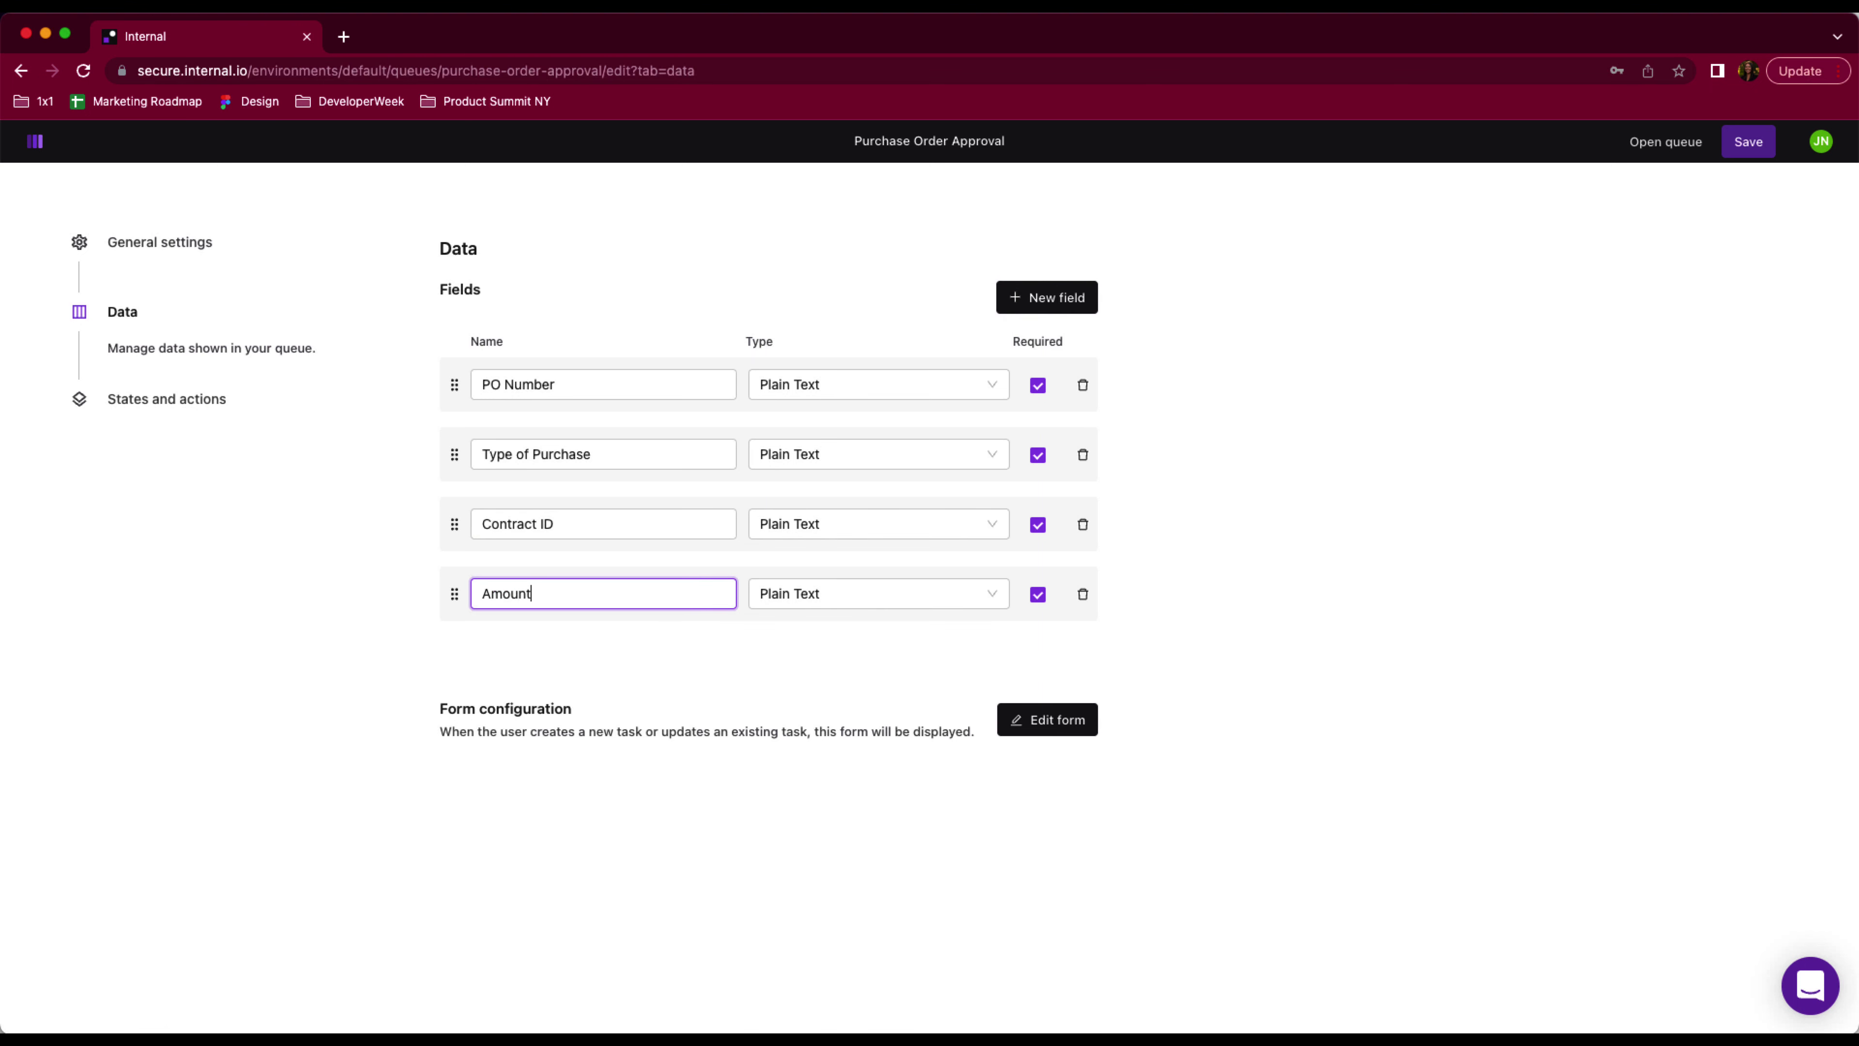
pyautogui.click(809, 597)
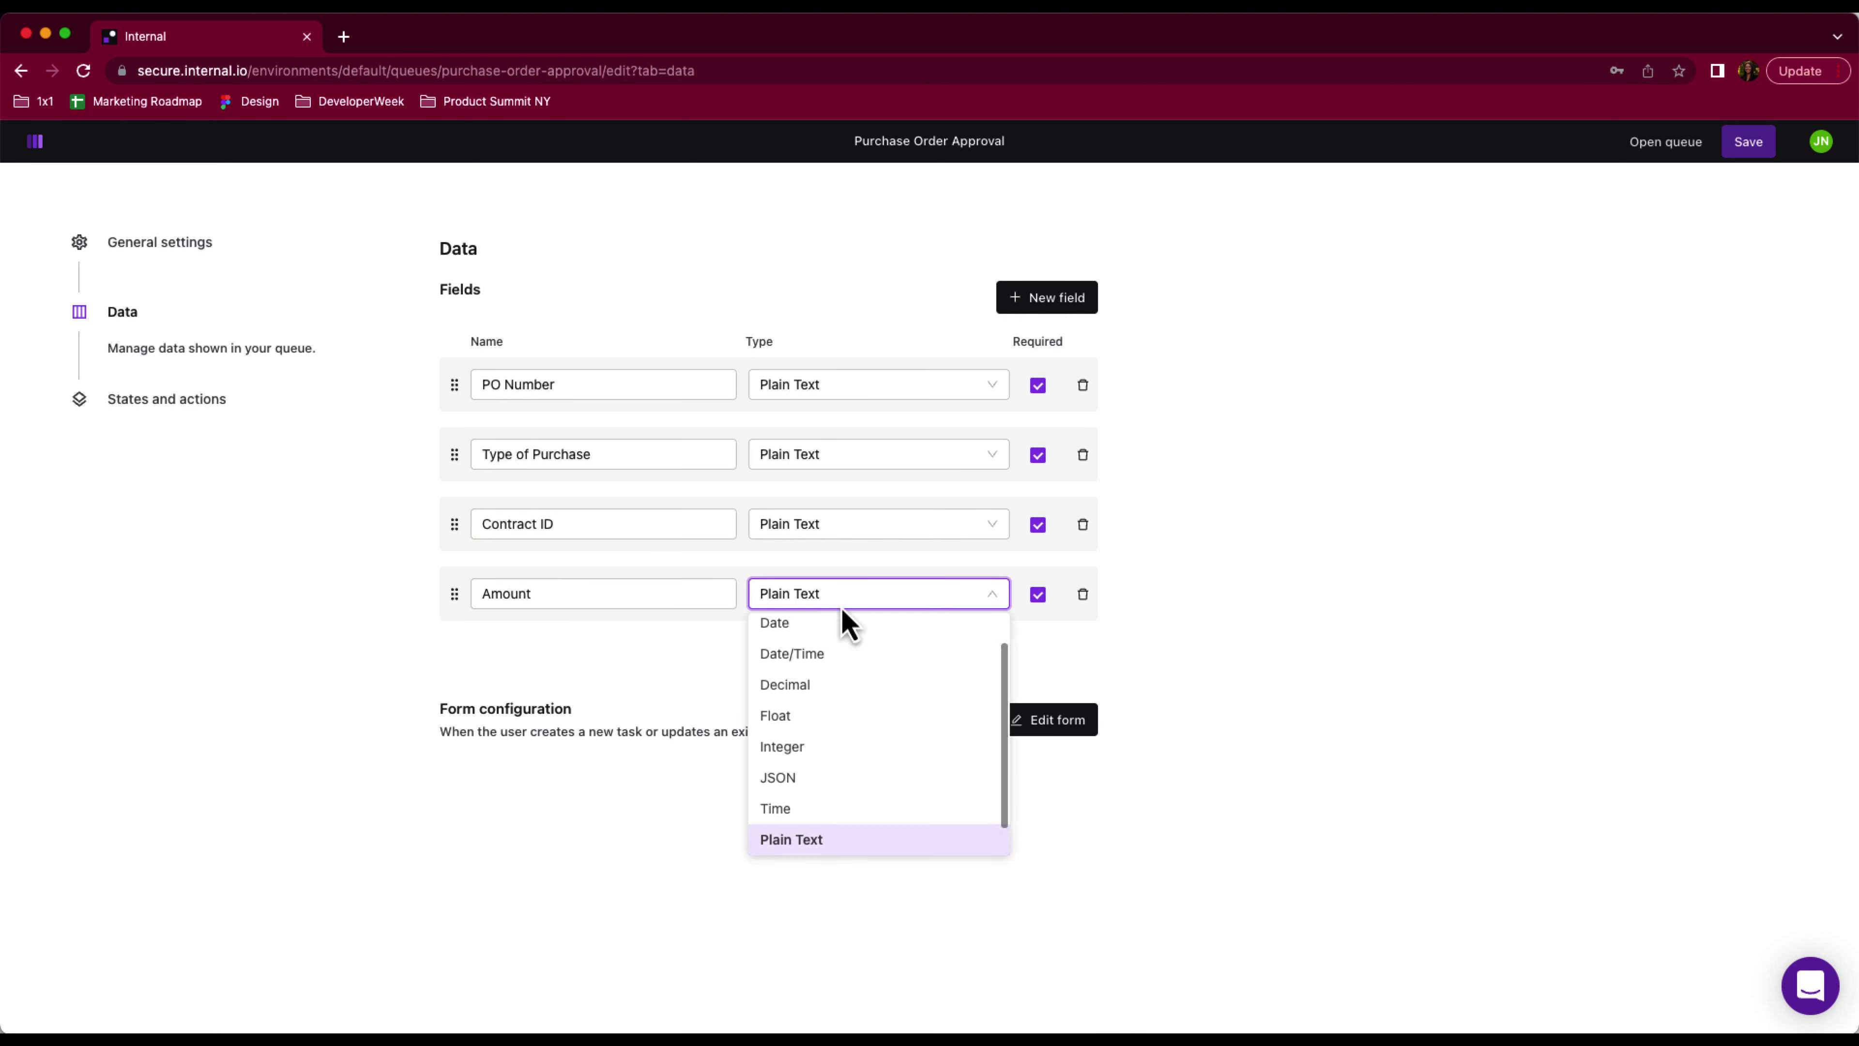
pyautogui.click(964, 692)
pyautogui.click(1090, 313)
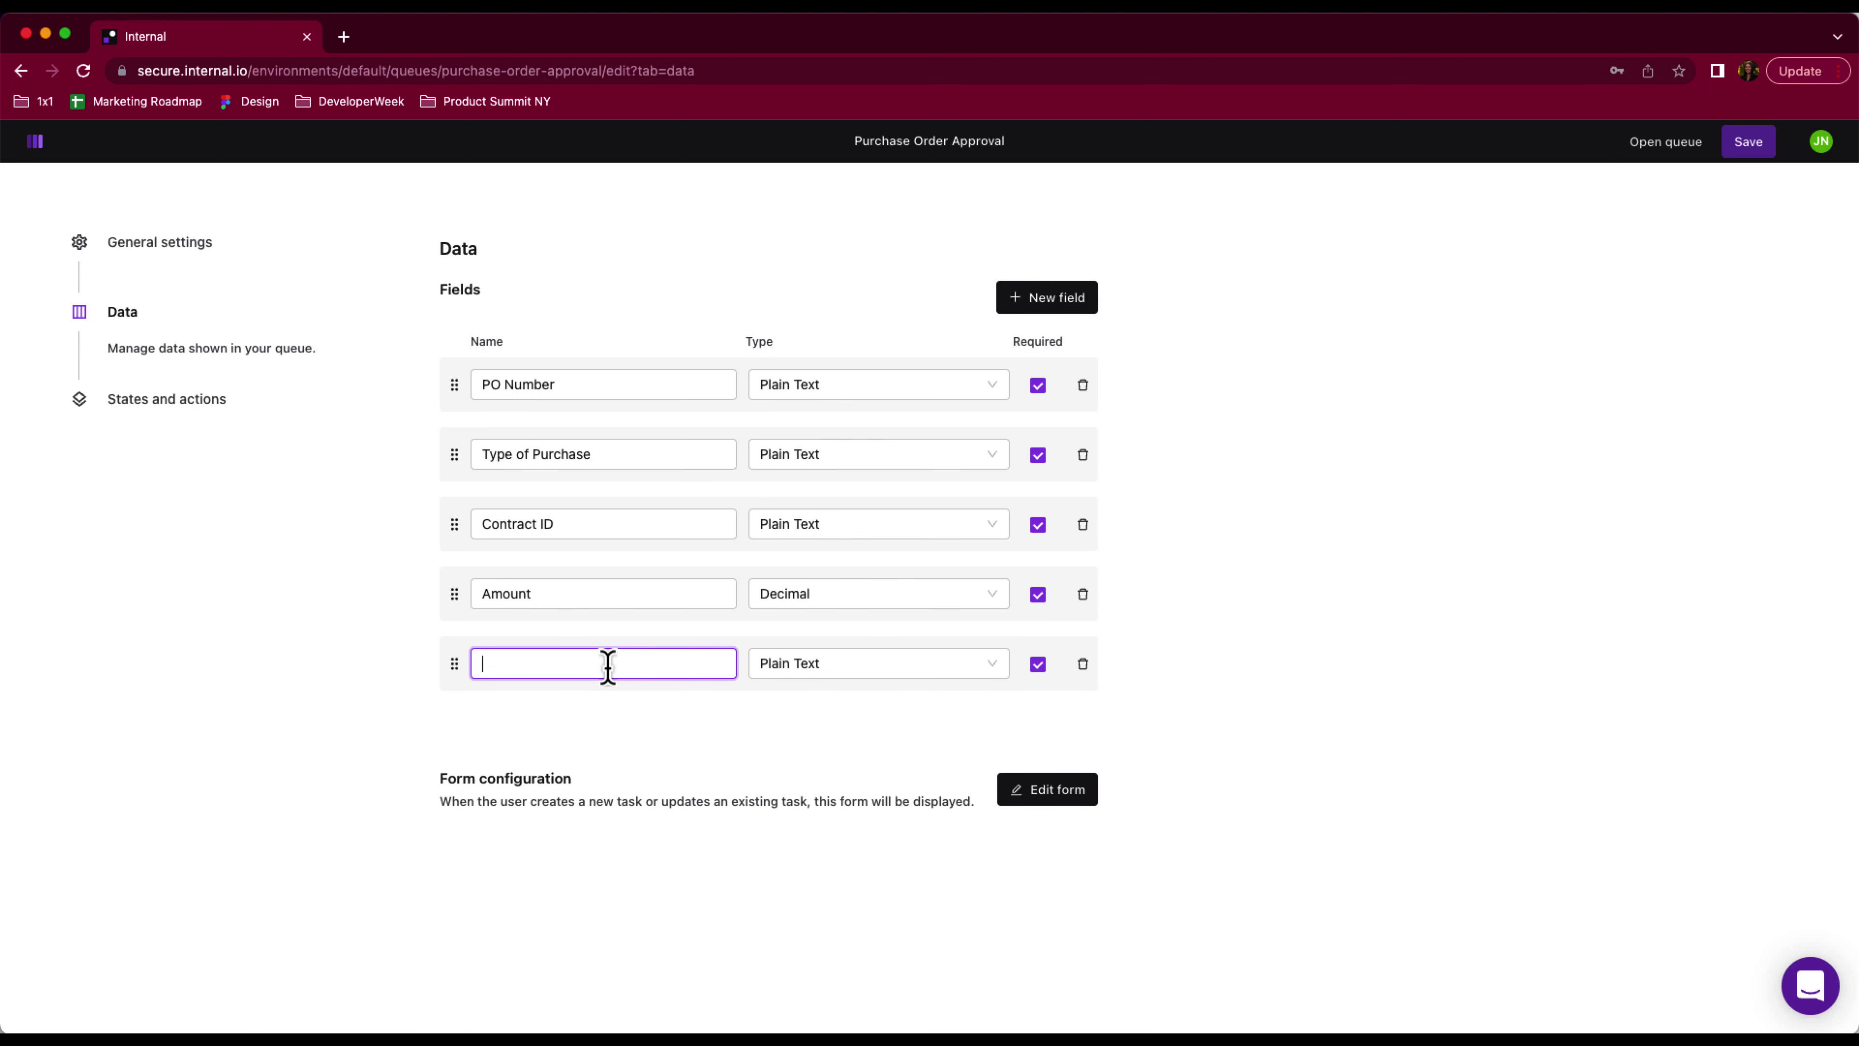
pyautogui.click(1042, 300)
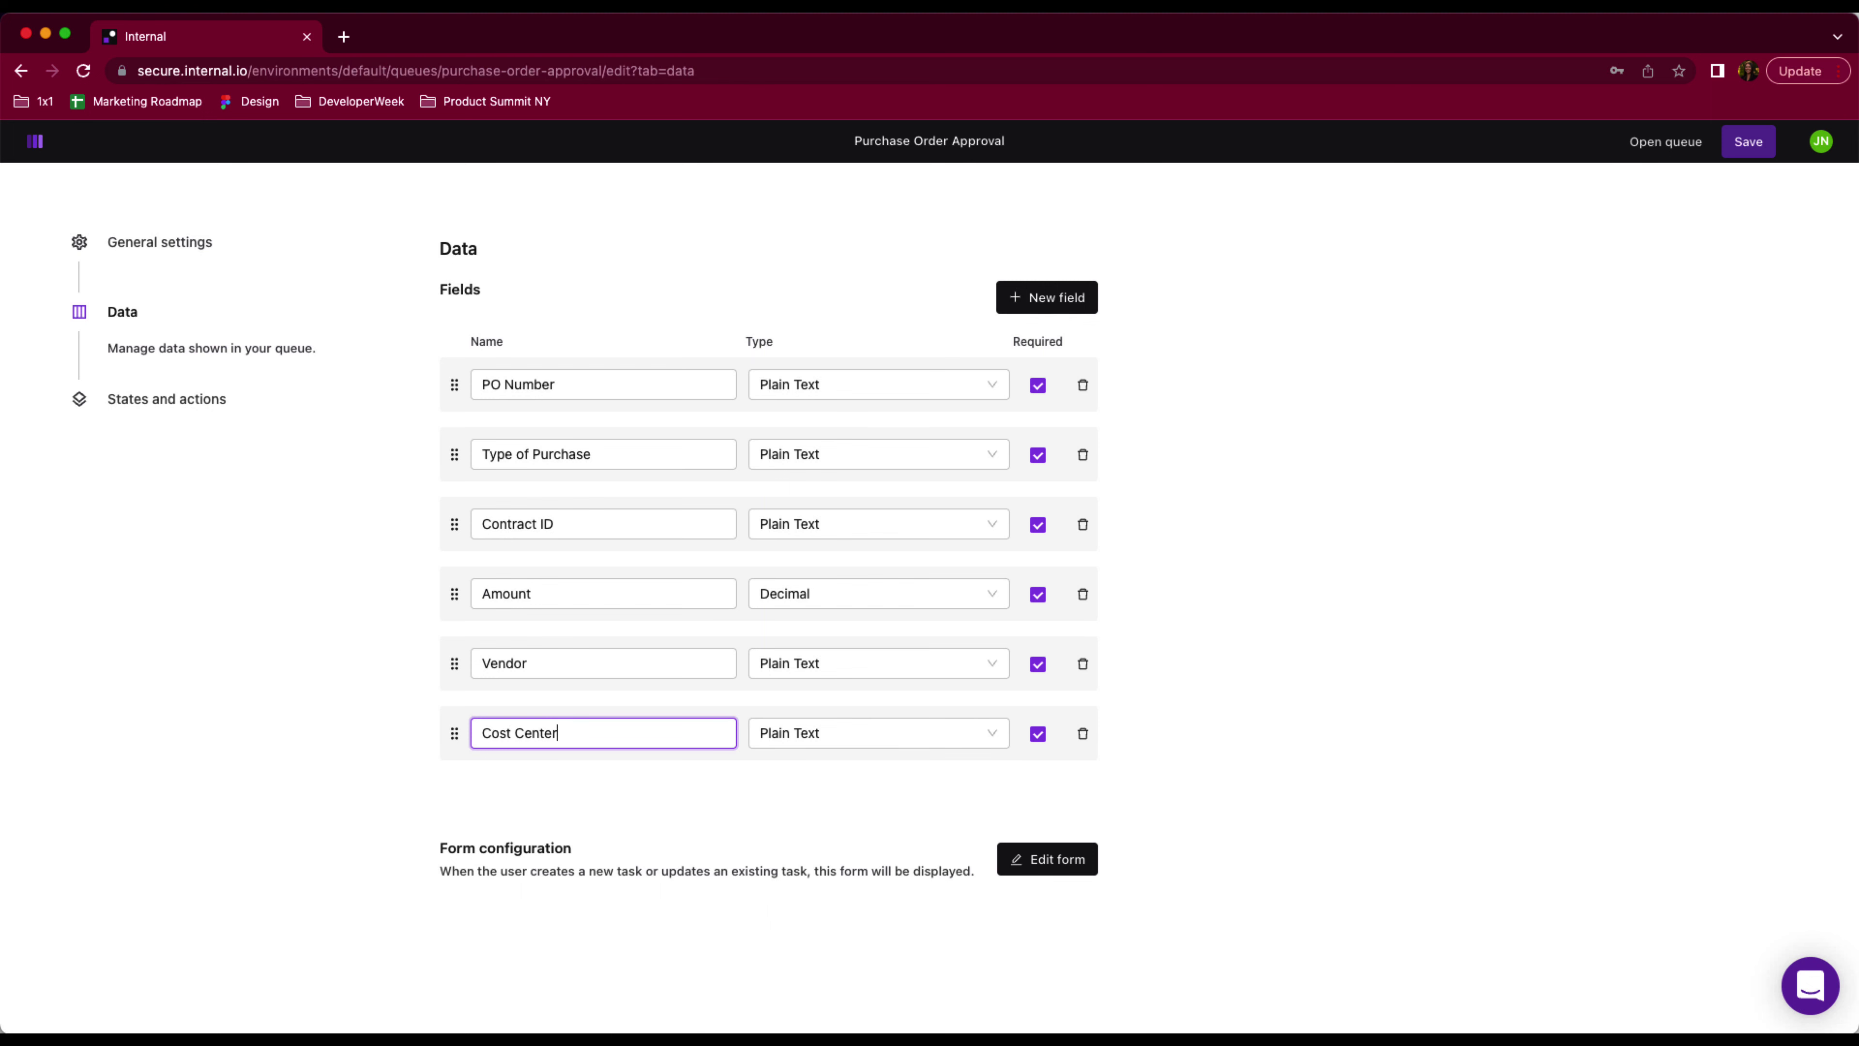
# Open the task form configuration and label the title field "Description"
pyautogui.click(1053, 860)
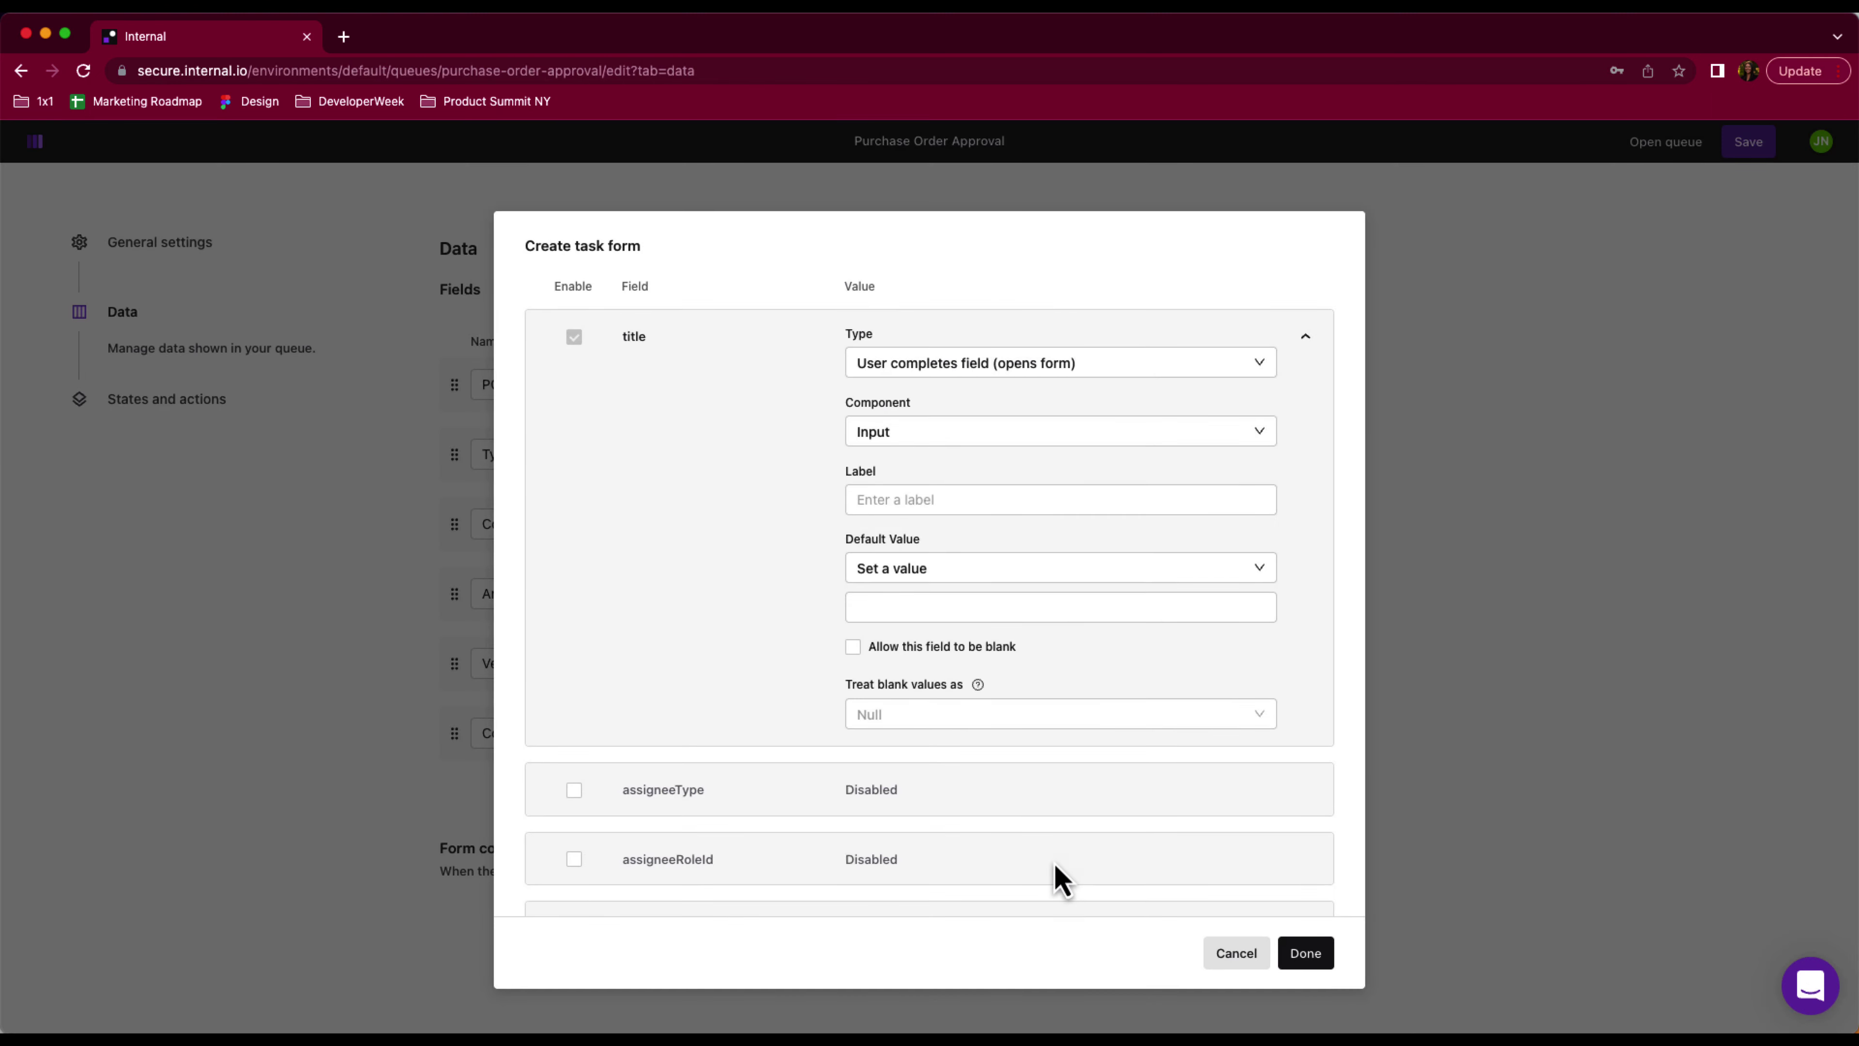
pyautogui.click(968, 501)
pyautogui.write('Des')
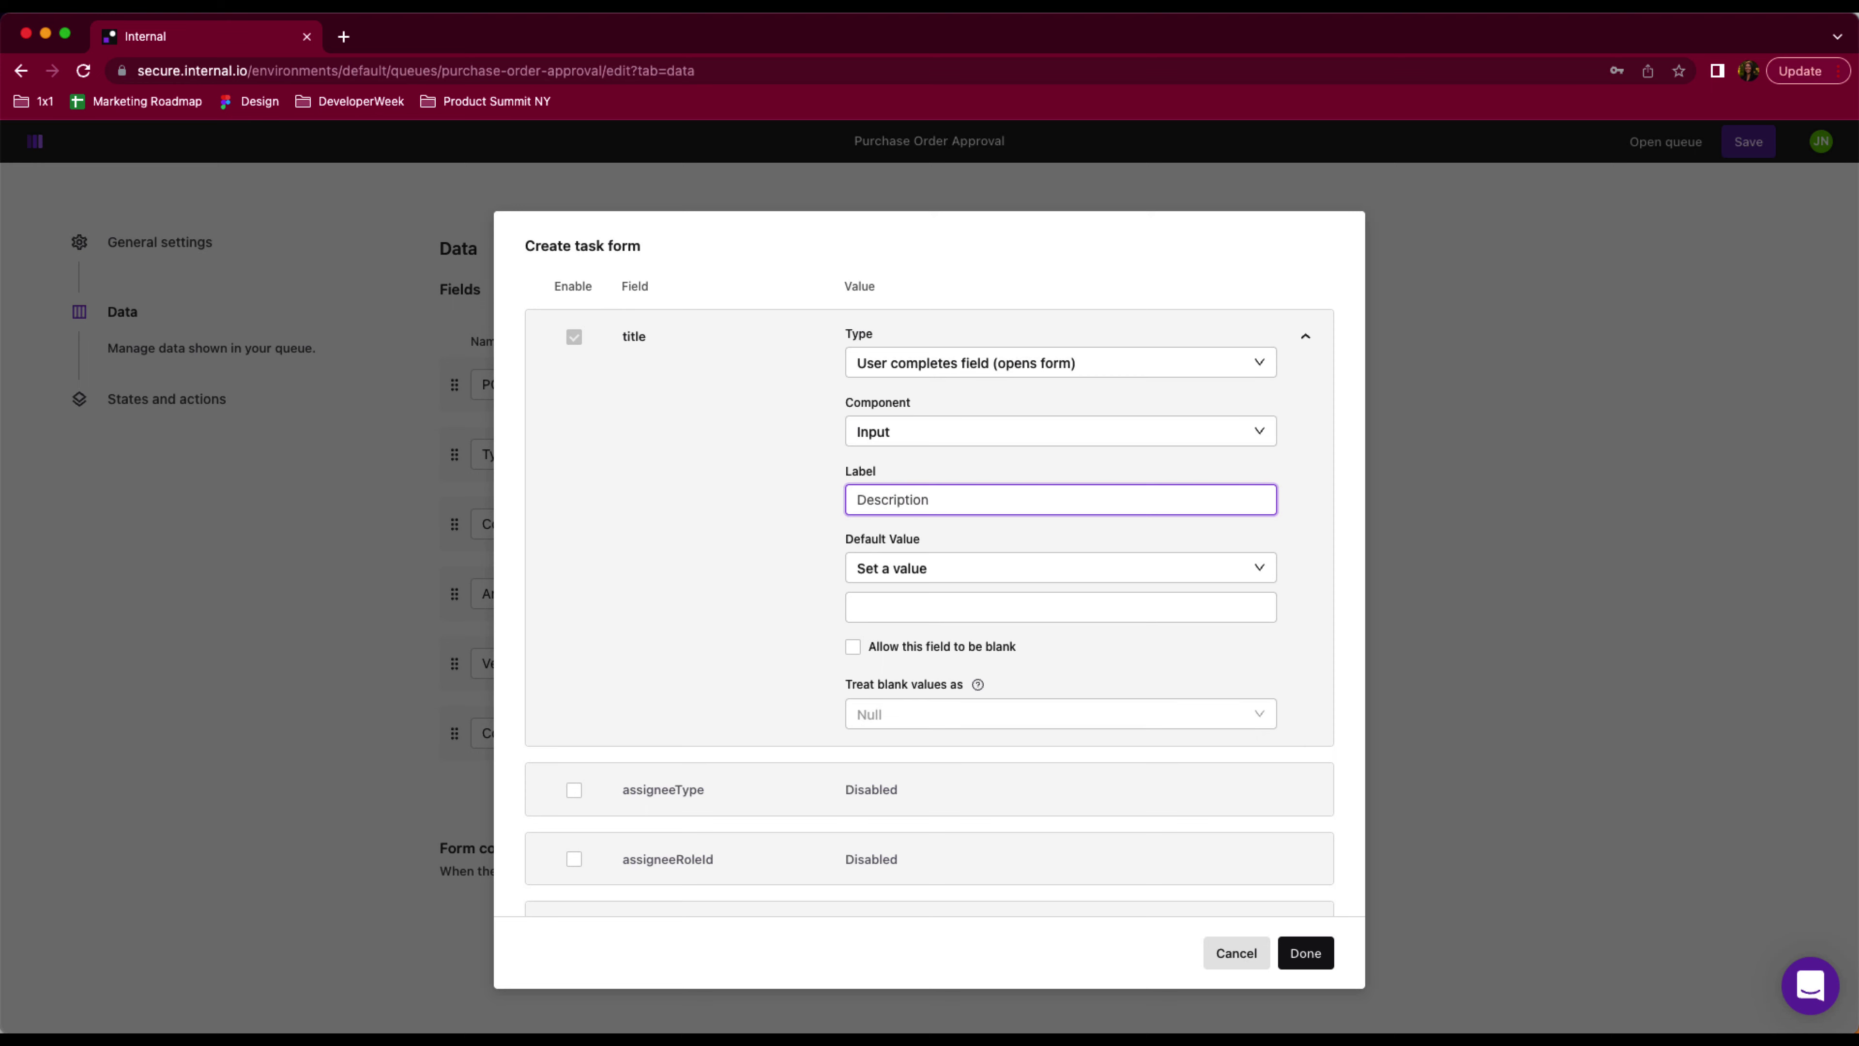
pyautogui.write('cription')
pyautogui.click(801, 618)
# Make the Type of Purchase form field a dropdown with options Goods or services, Hardware and software, Office admin, and Marketing and sales
pyautogui.scroll(-5, 801, 618)
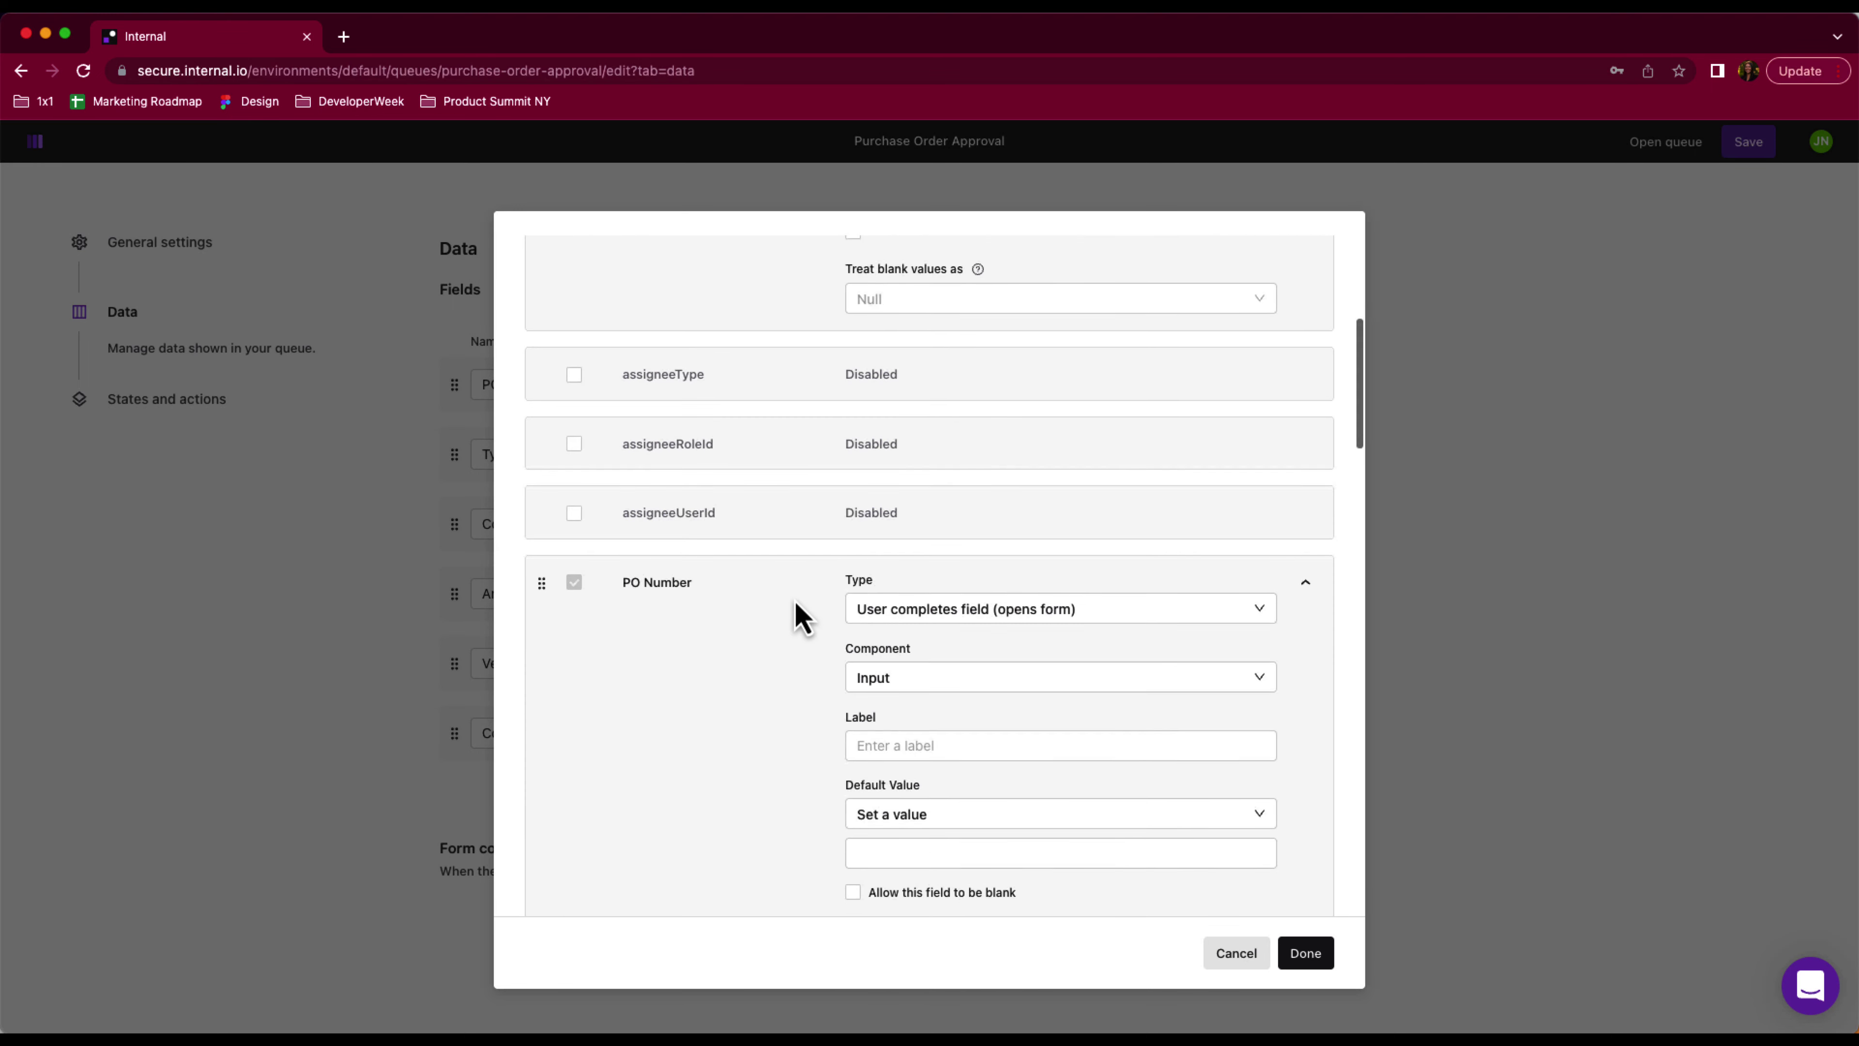
pyautogui.scroll(-10, 801, 618)
pyautogui.click(1248, 473)
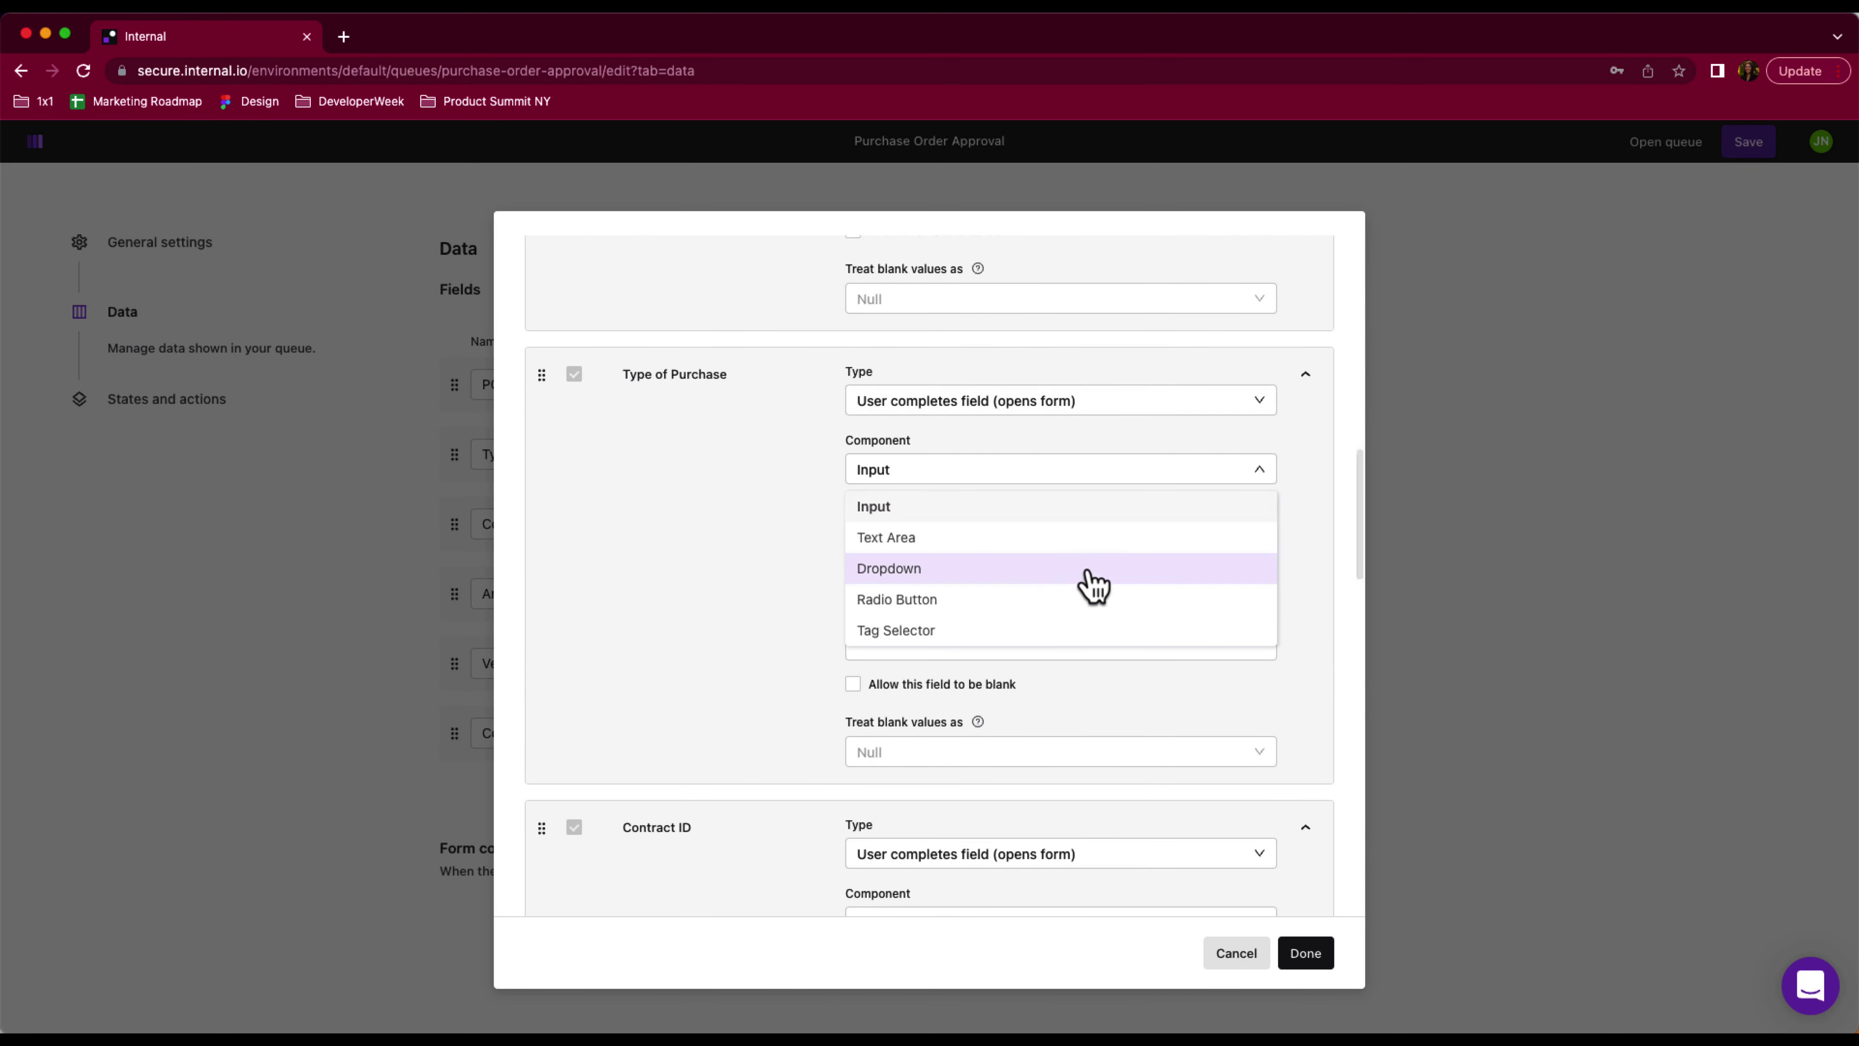
pyautogui.click(1093, 570)
pyautogui.click(983, 601)
pyautogui.write('Goods or services, Goods or services')
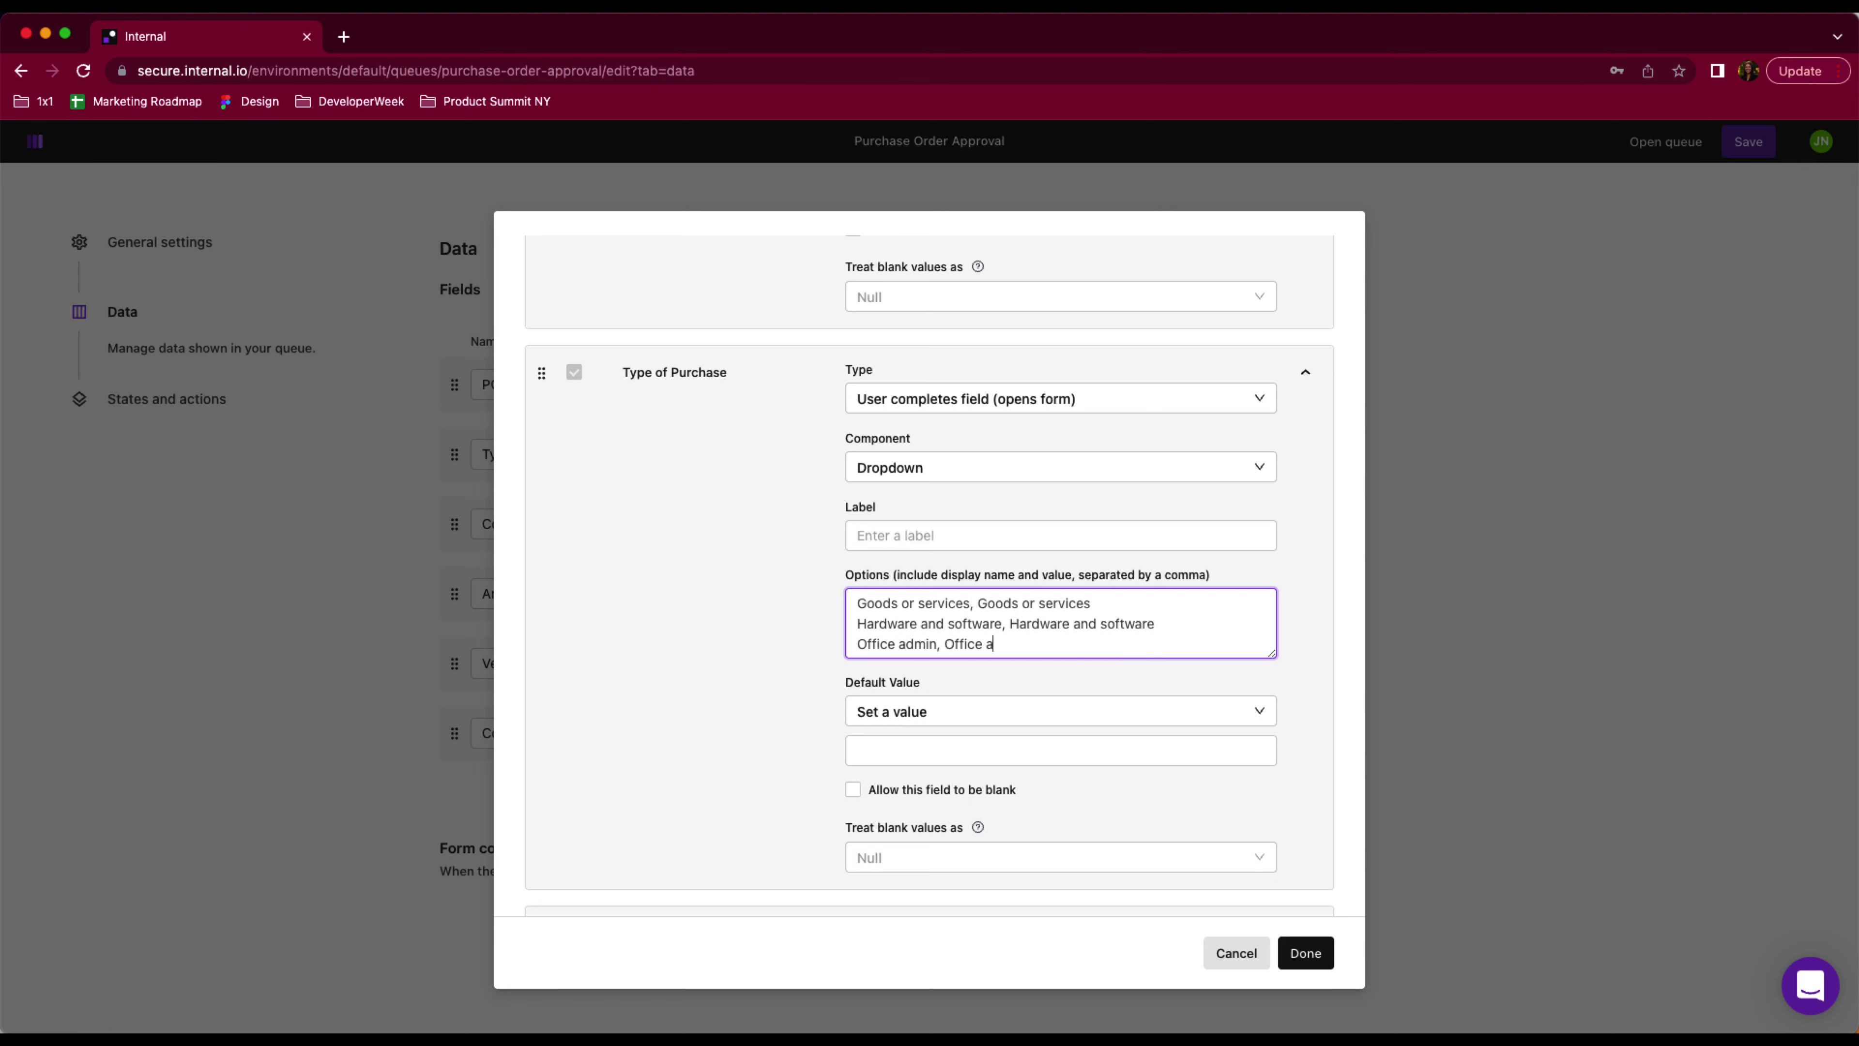
pyautogui.write('dmin')
pyautogui.press('Return')
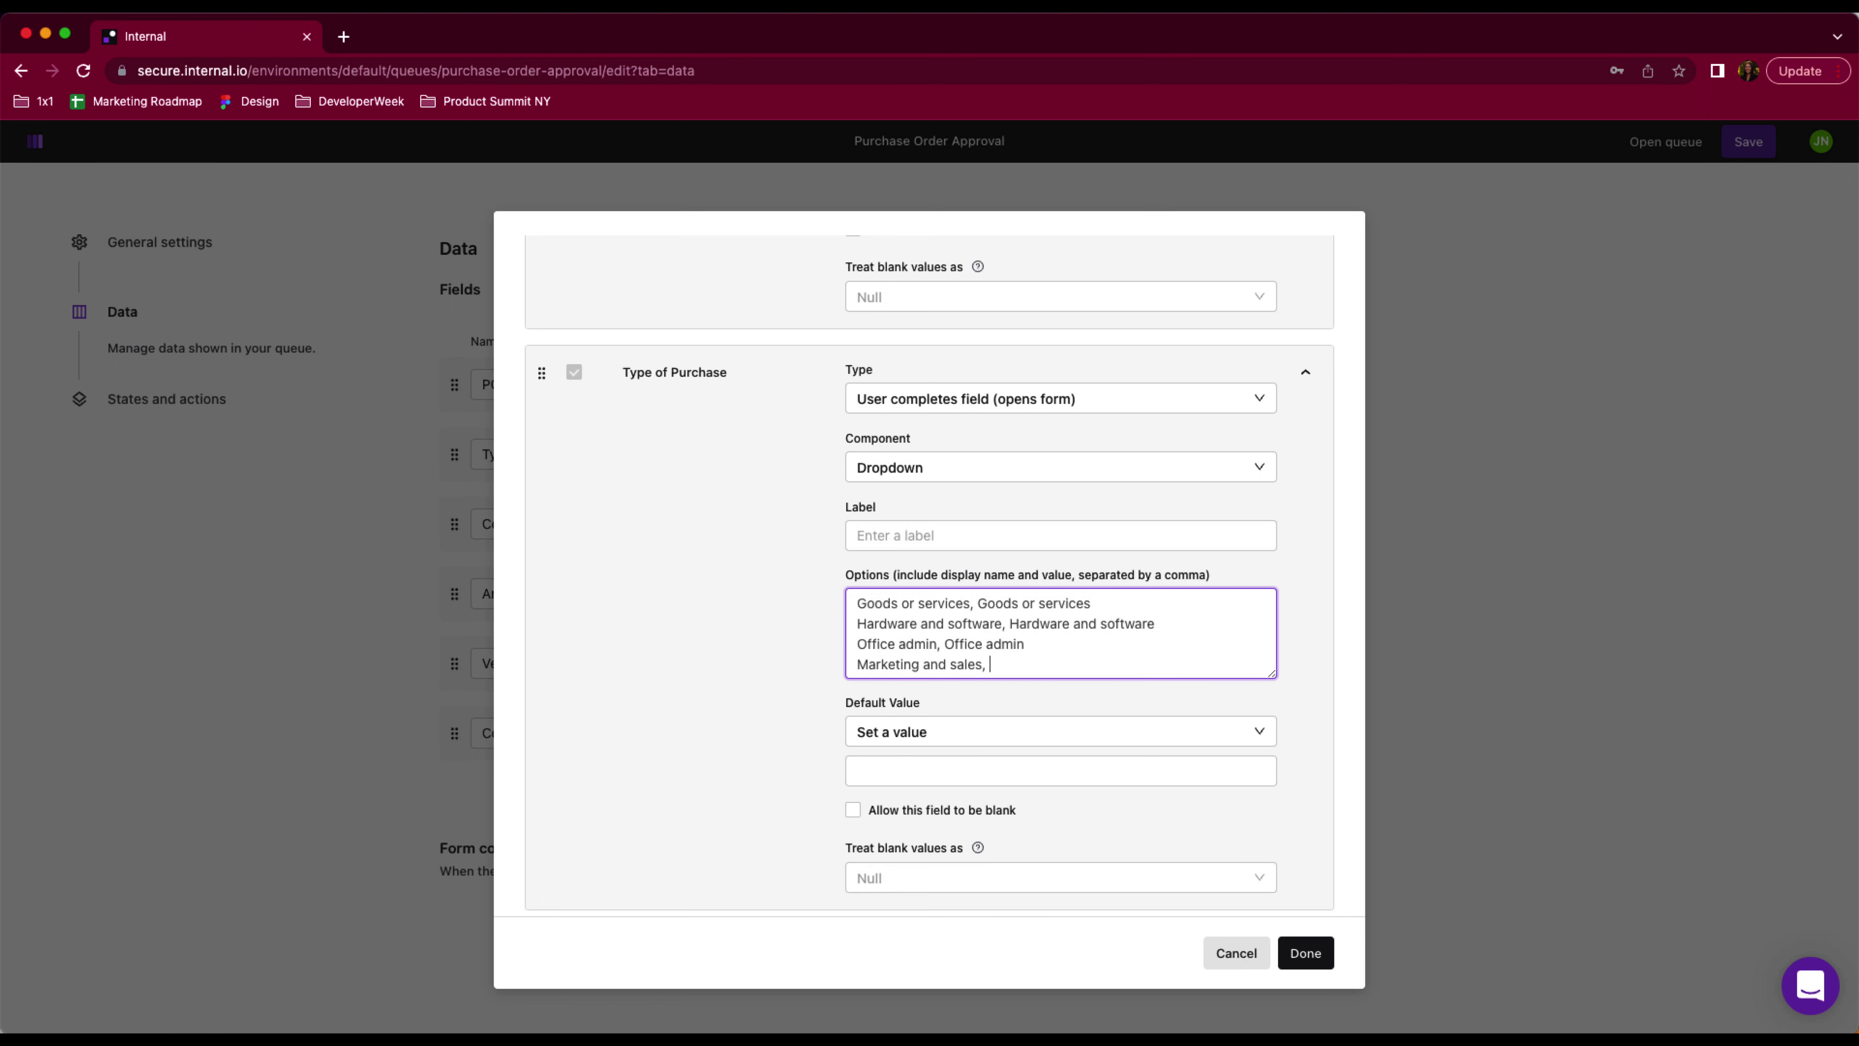
# Change the Cost Center form field's component to Dropdown
pyautogui.scroll(-20, 988, 630)
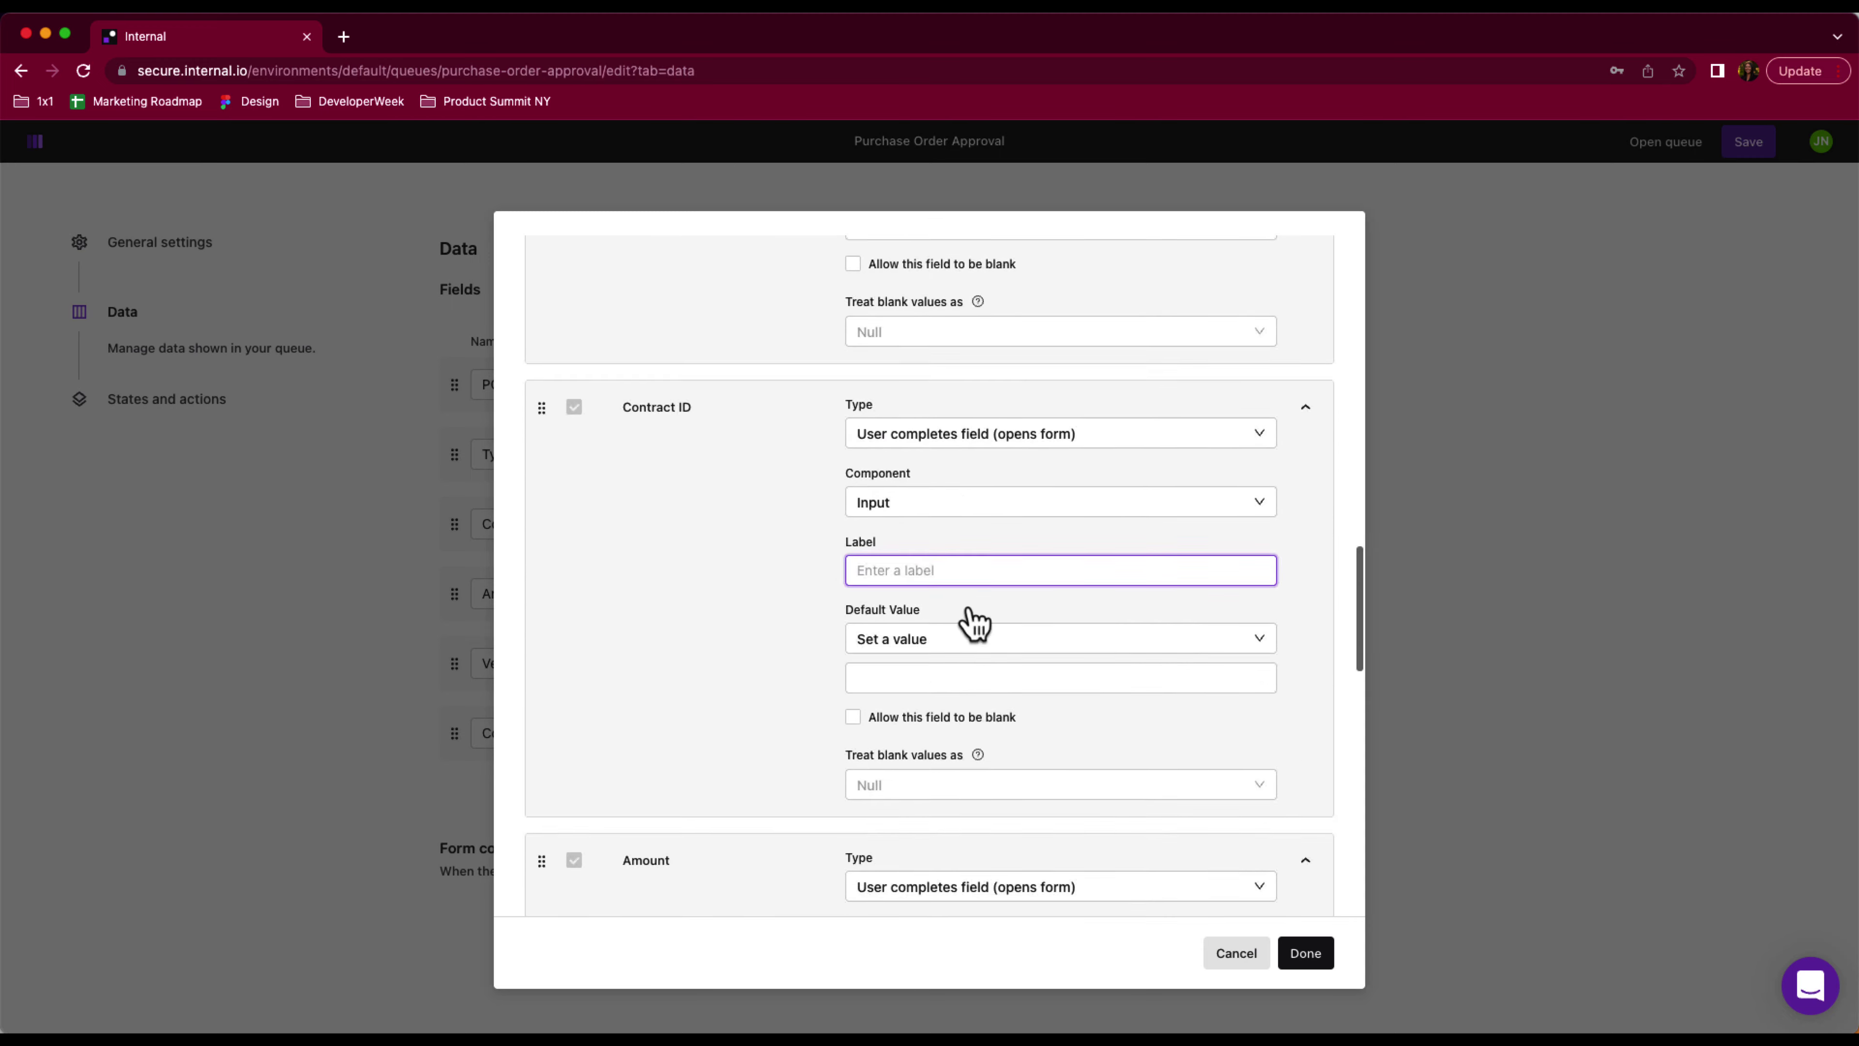
pyautogui.scroll(-7, 805, 630)
pyautogui.click(962, 586)
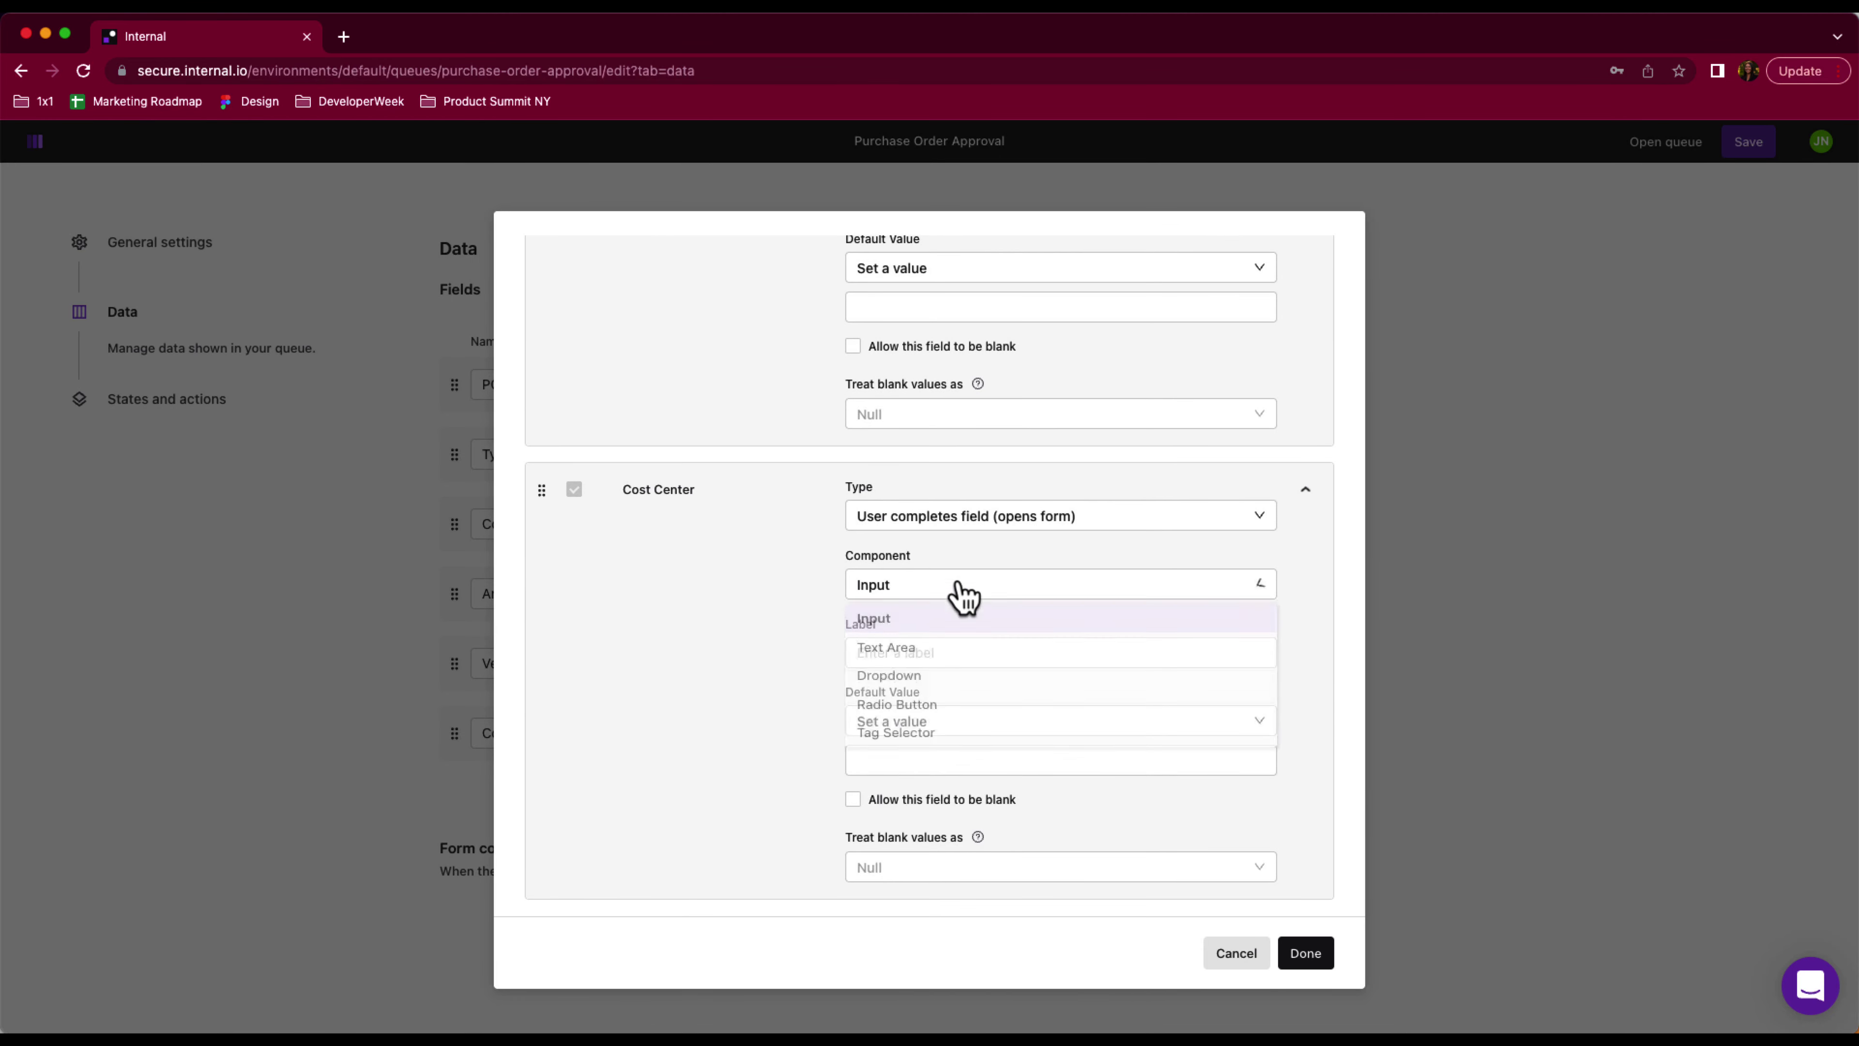
pyautogui.click(938, 677)
# Enter the Cost Center options 001-Accounting, 002-Marketing, 003-Sales, 004-Engineering, 005-Product and 006-Admin, each as both display name and value
pyautogui.click(924, 736)
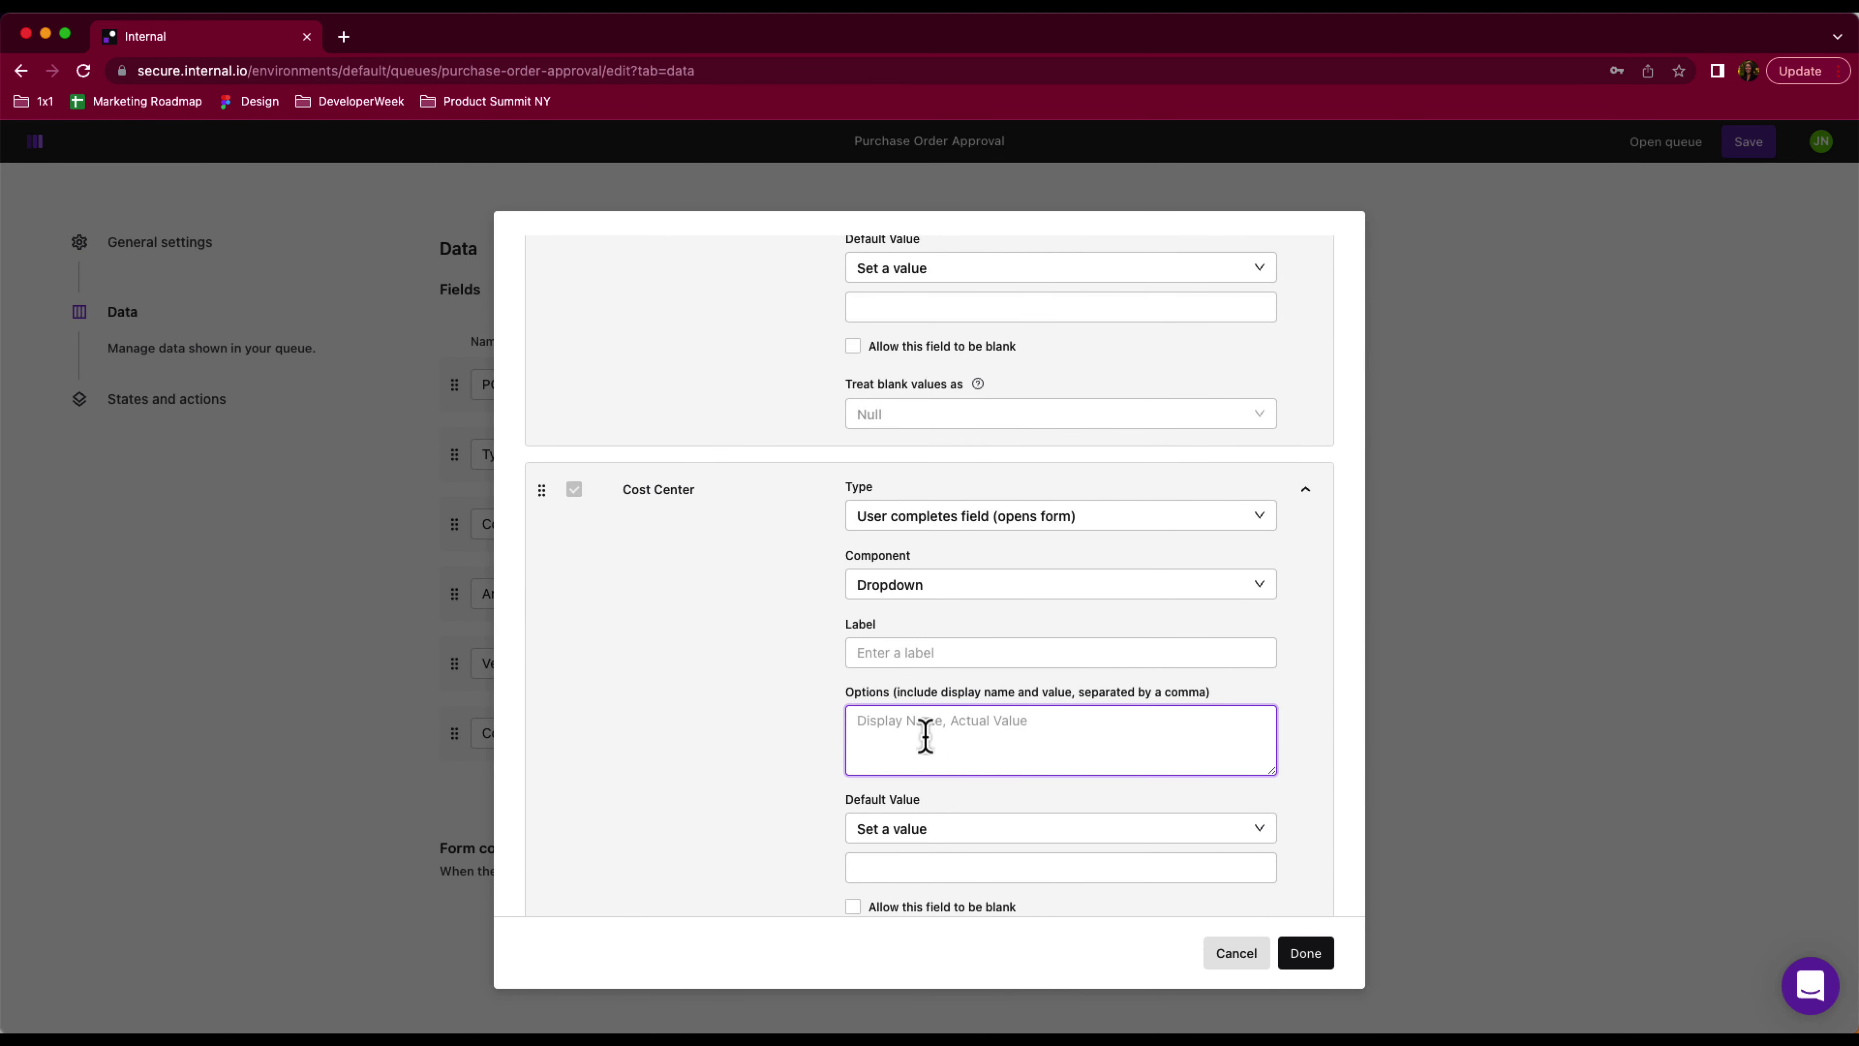
pyautogui.write('001-Accounting, 001-Accounting')
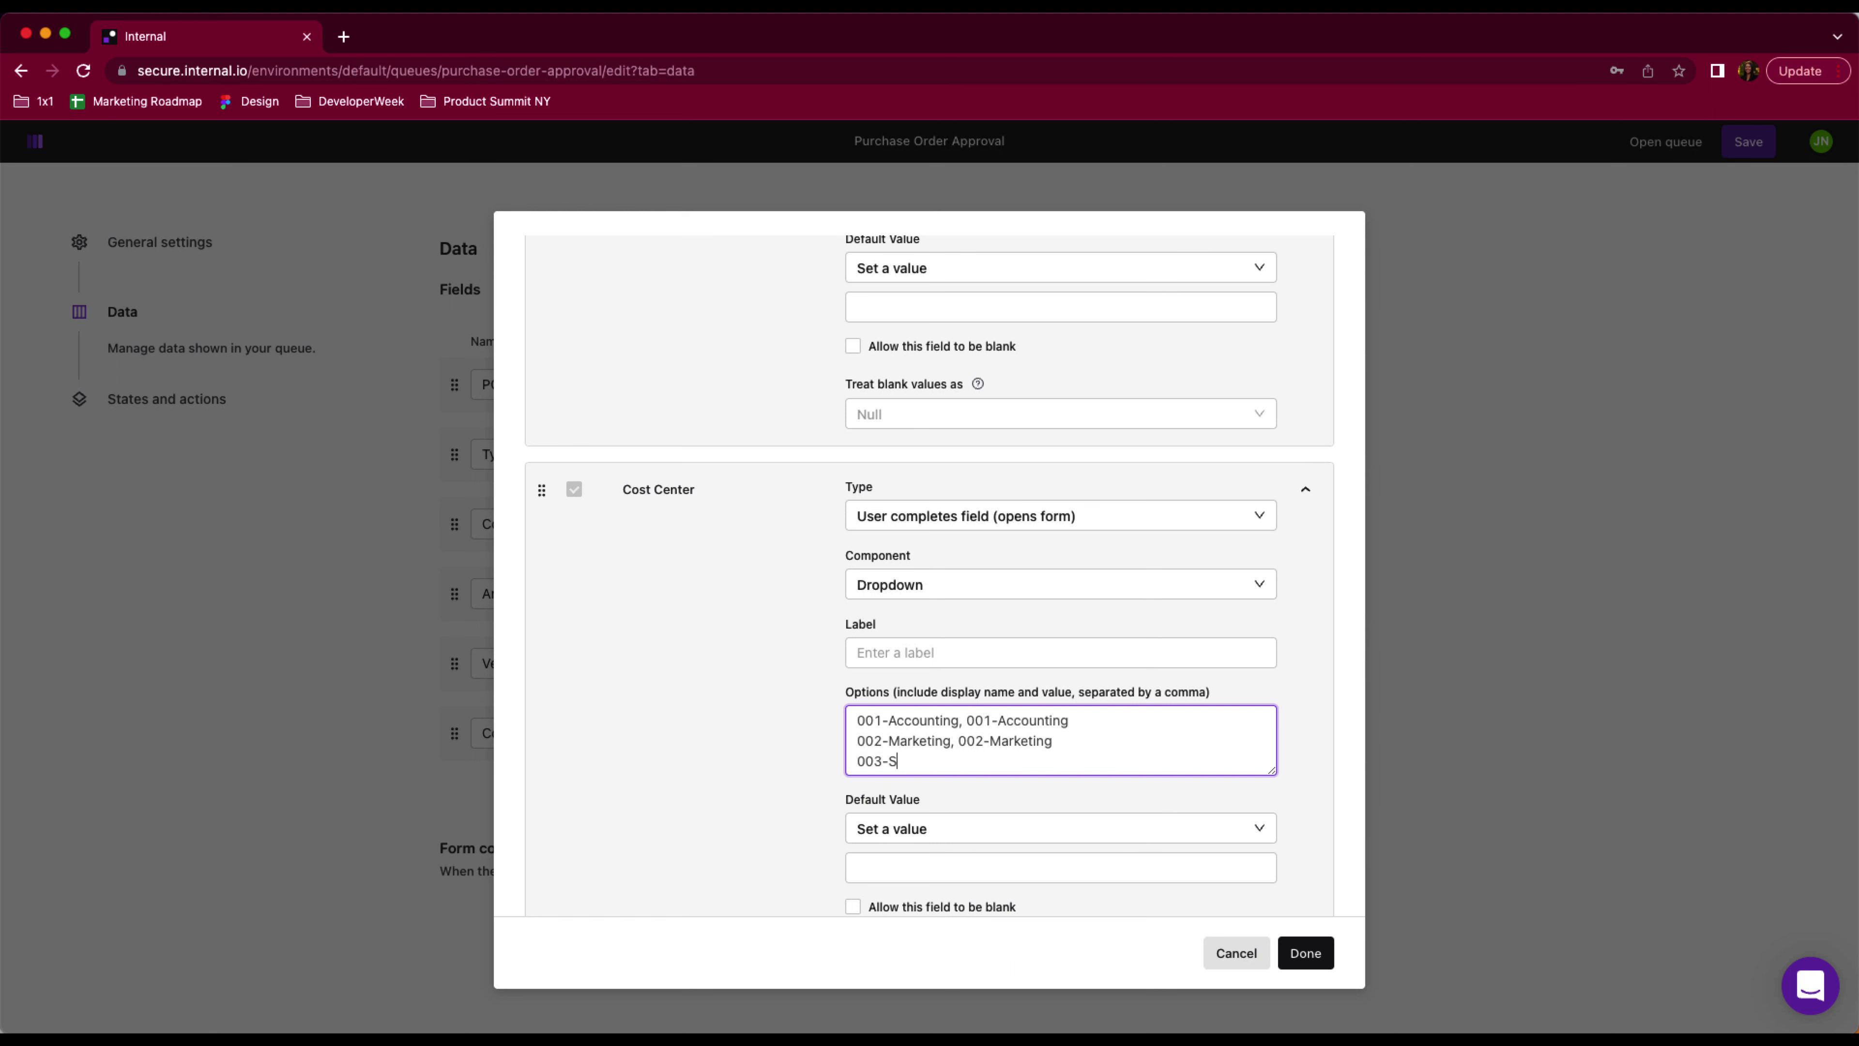
pyautogui.press('Return')
pyautogui.write('004-Engineering, 004-')
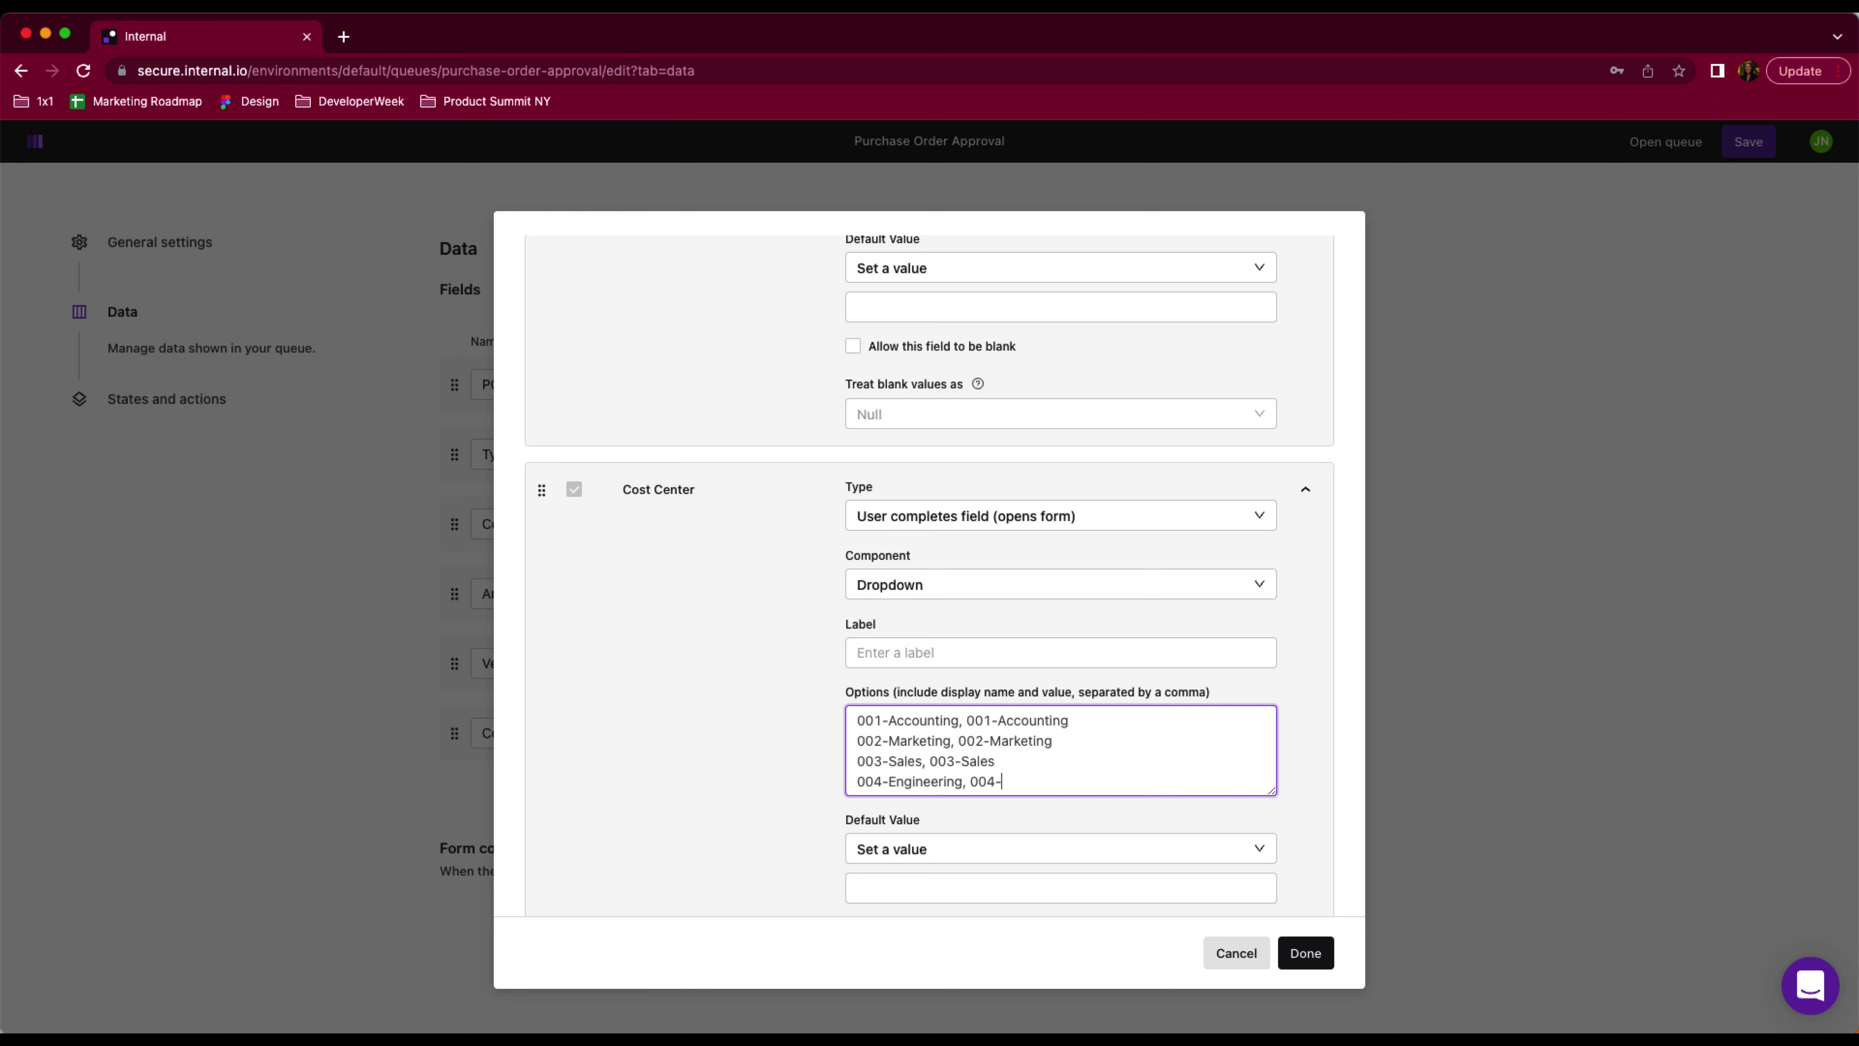
pyautogui.write('Engineering')
pyautogui.press('Return')
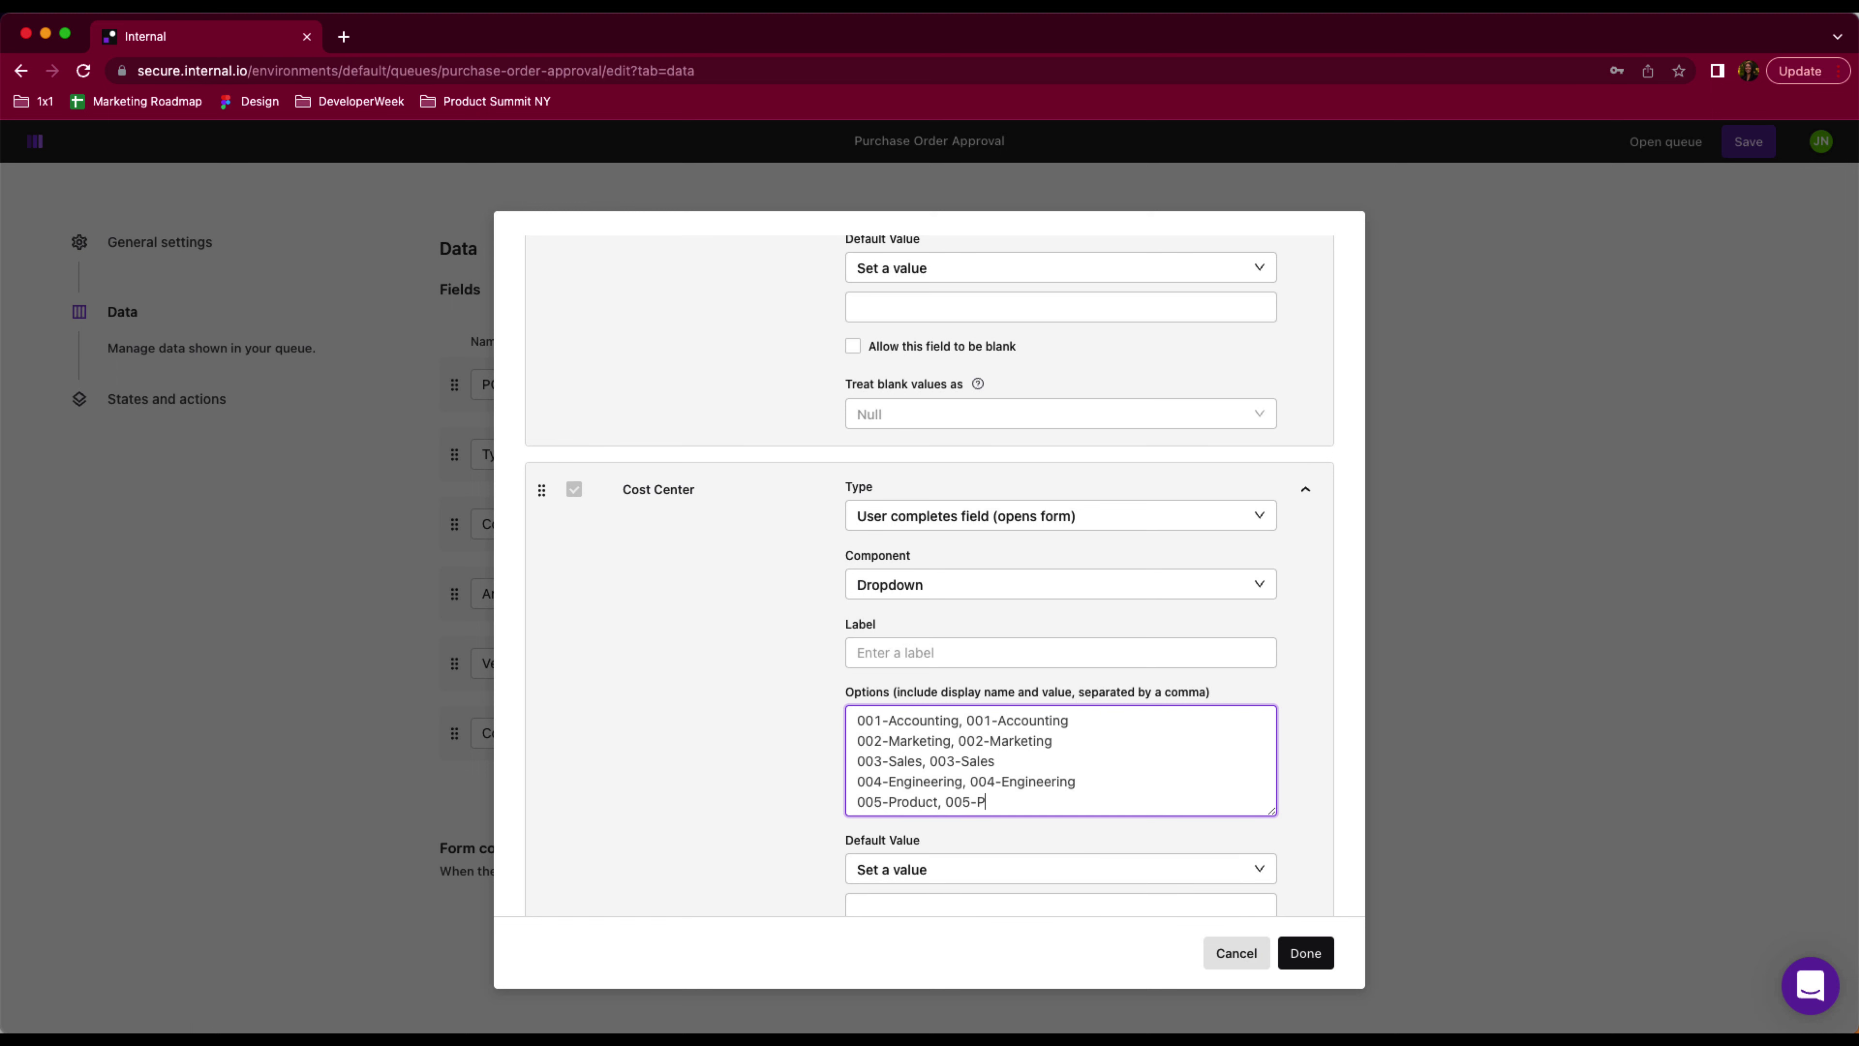
pyautogui.write('005-Product, 005-Product')
pyautogui.press('Return')
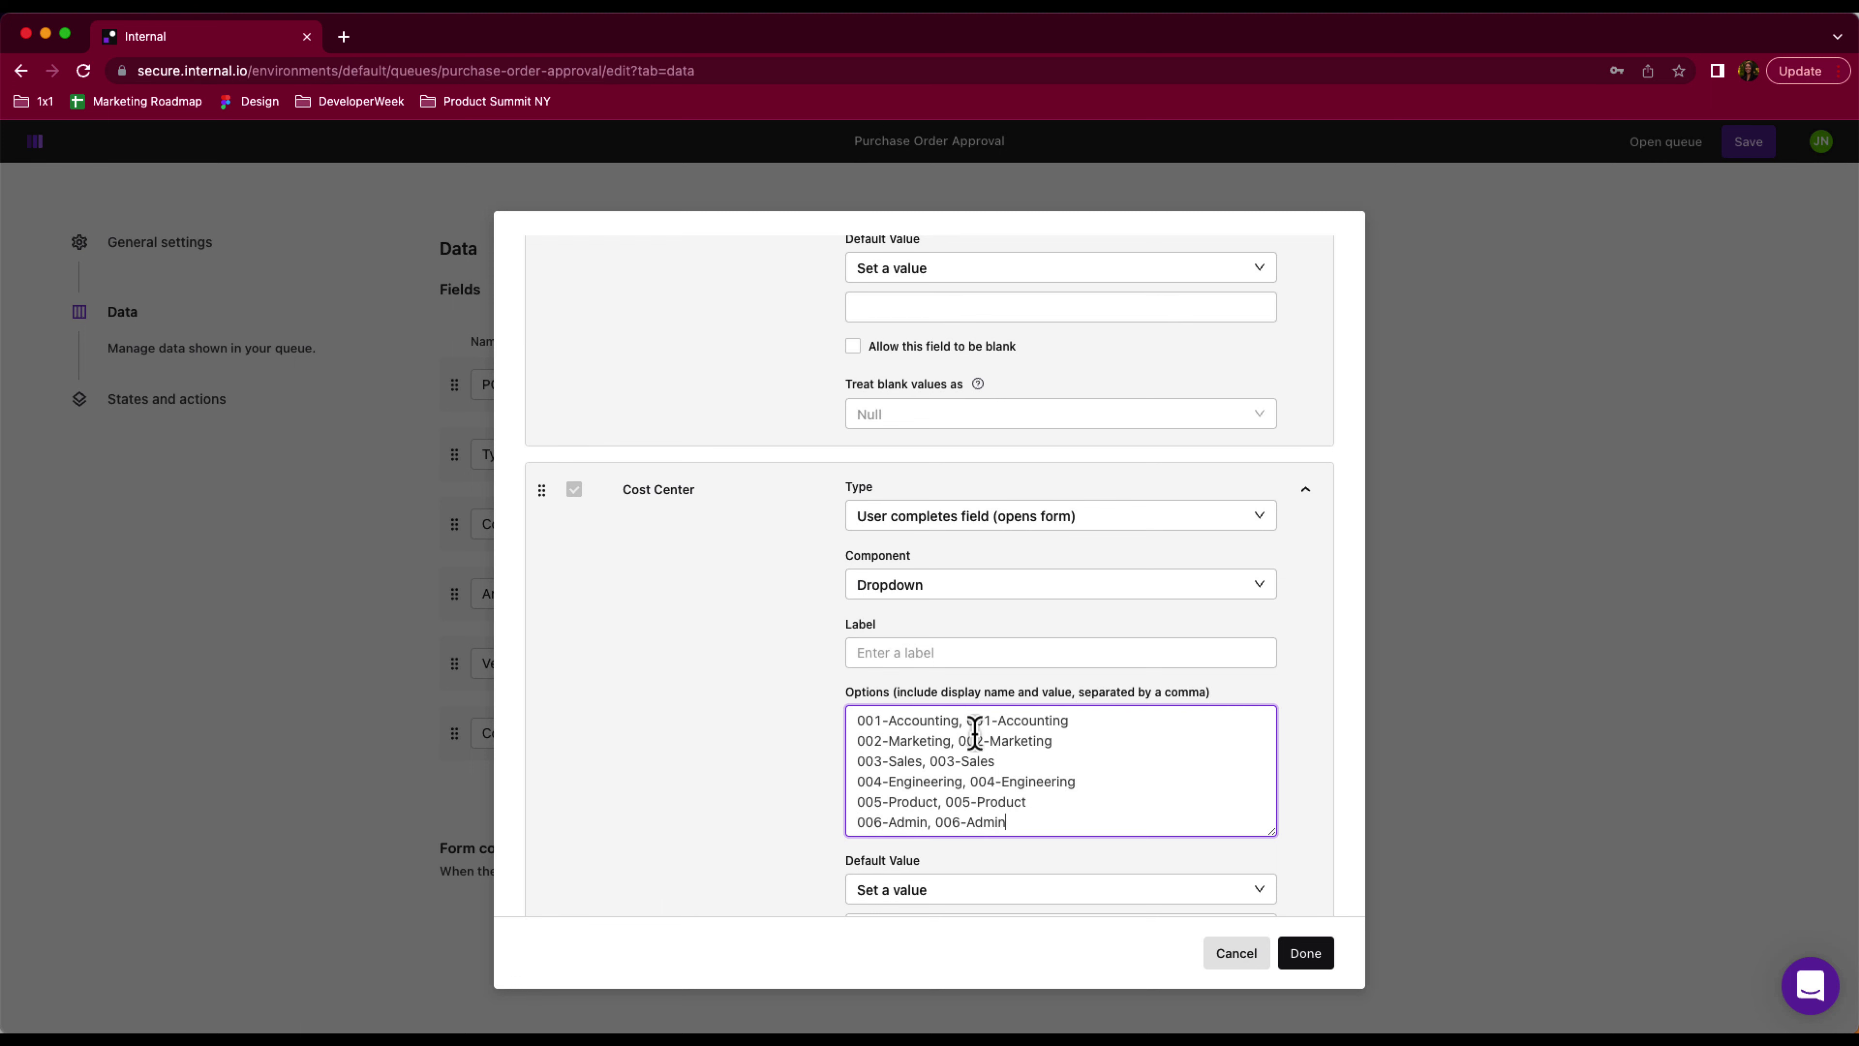
# Finish the task form configuration and save the queue
pyautogui.scroll(-3, 1320, 768)
pyautogui.click(1317, 963)
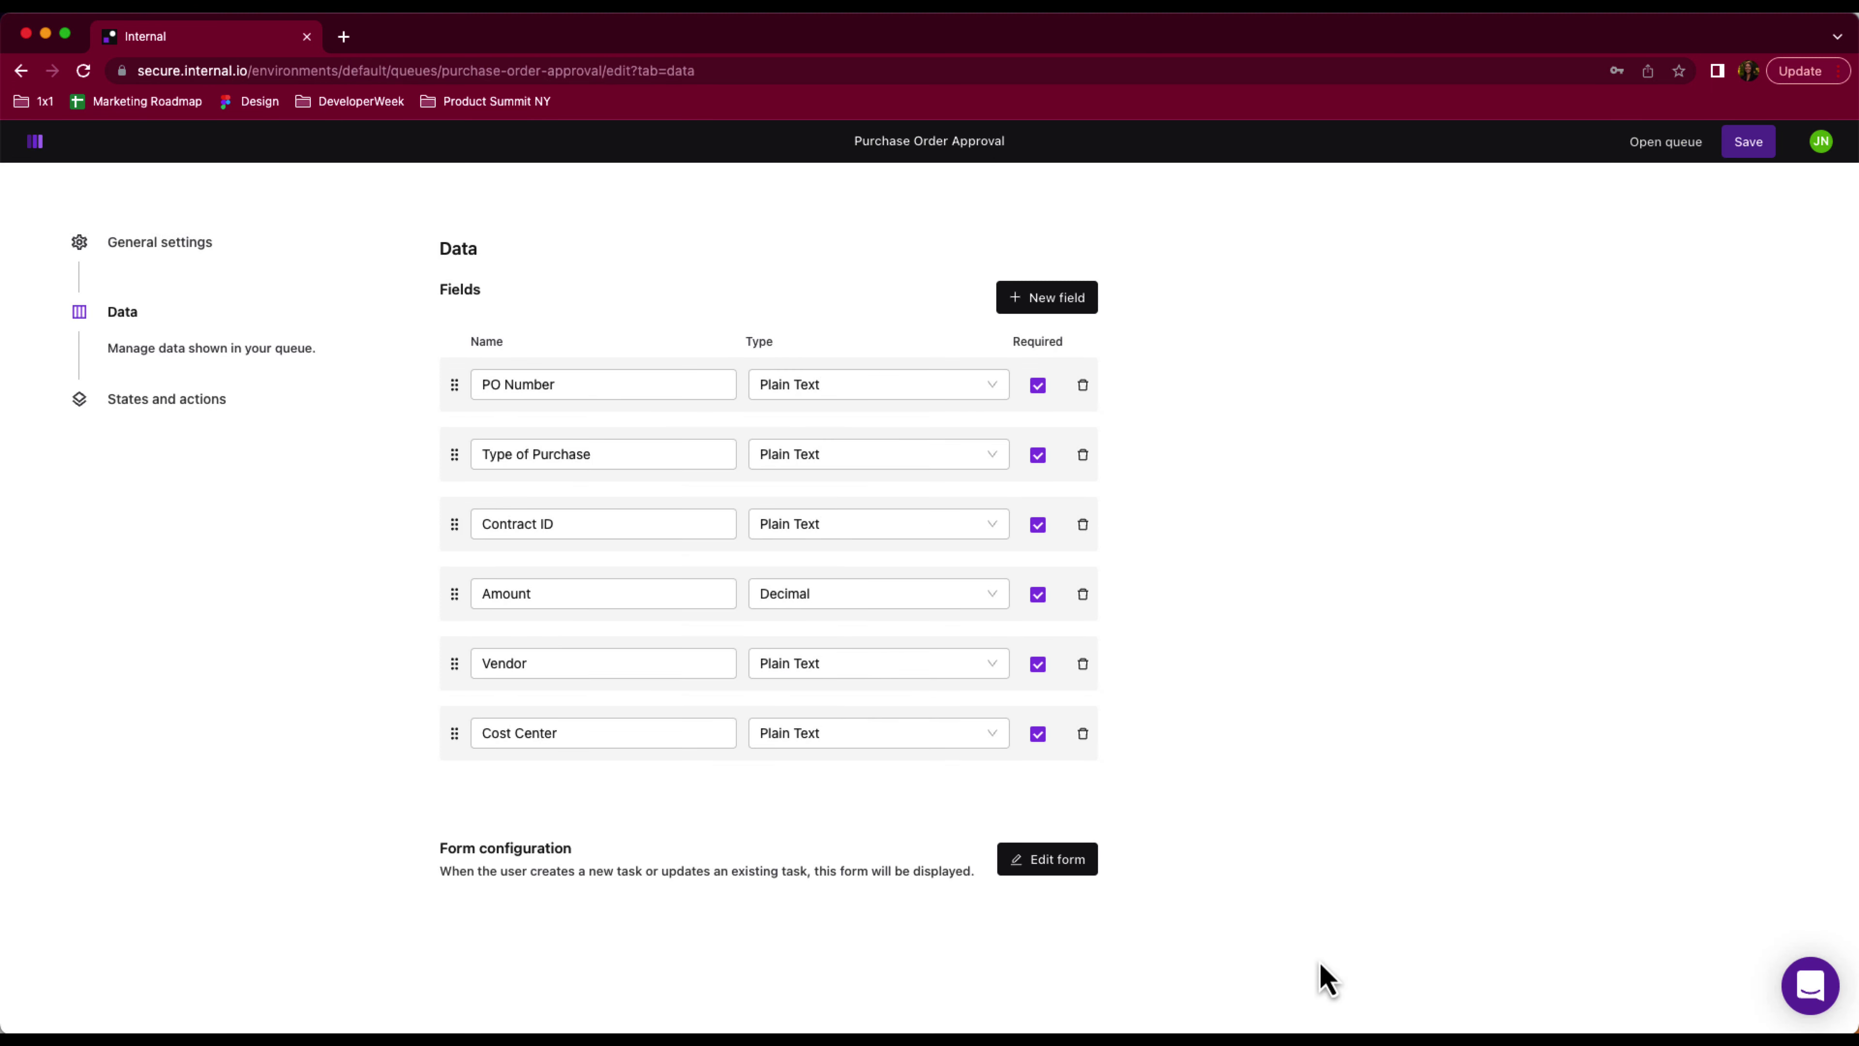
pyautogui.click(1747, 147)
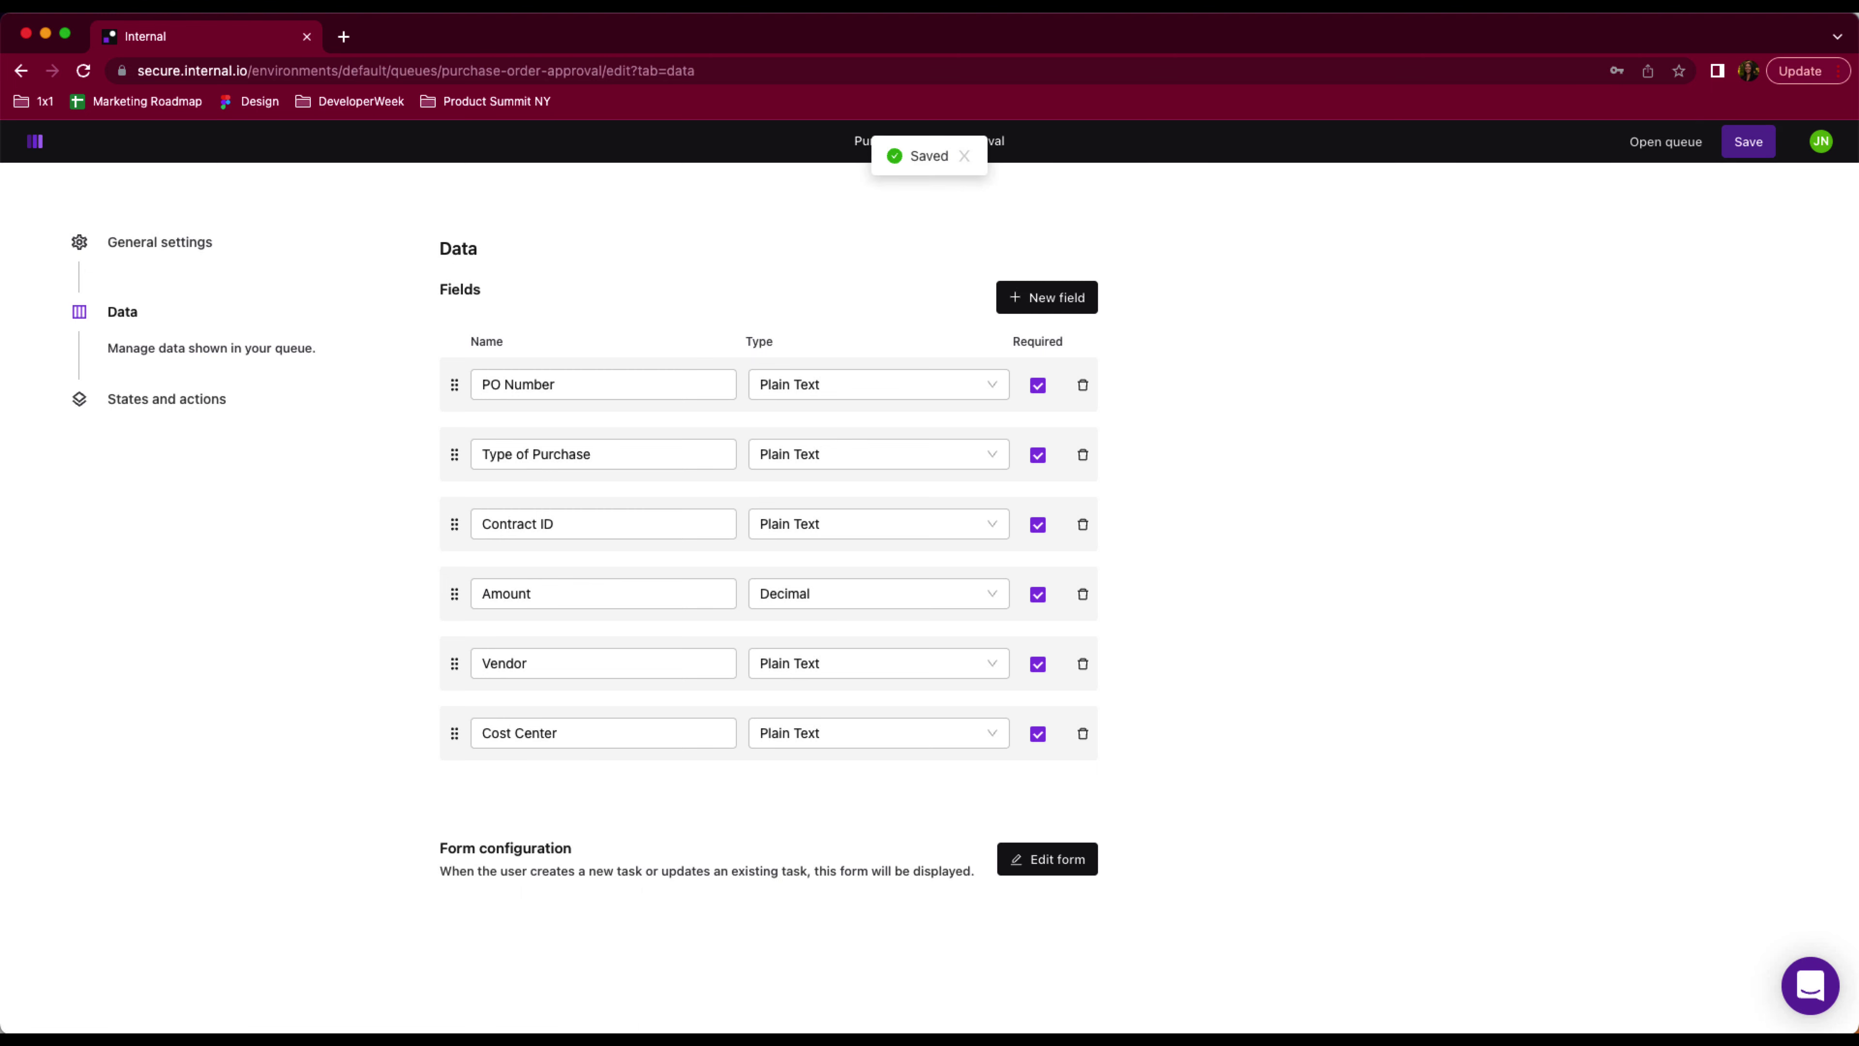
# In the queue's states and actions, rename the initial state as "New Purchase Order"
pyautogui.click(174, 407)
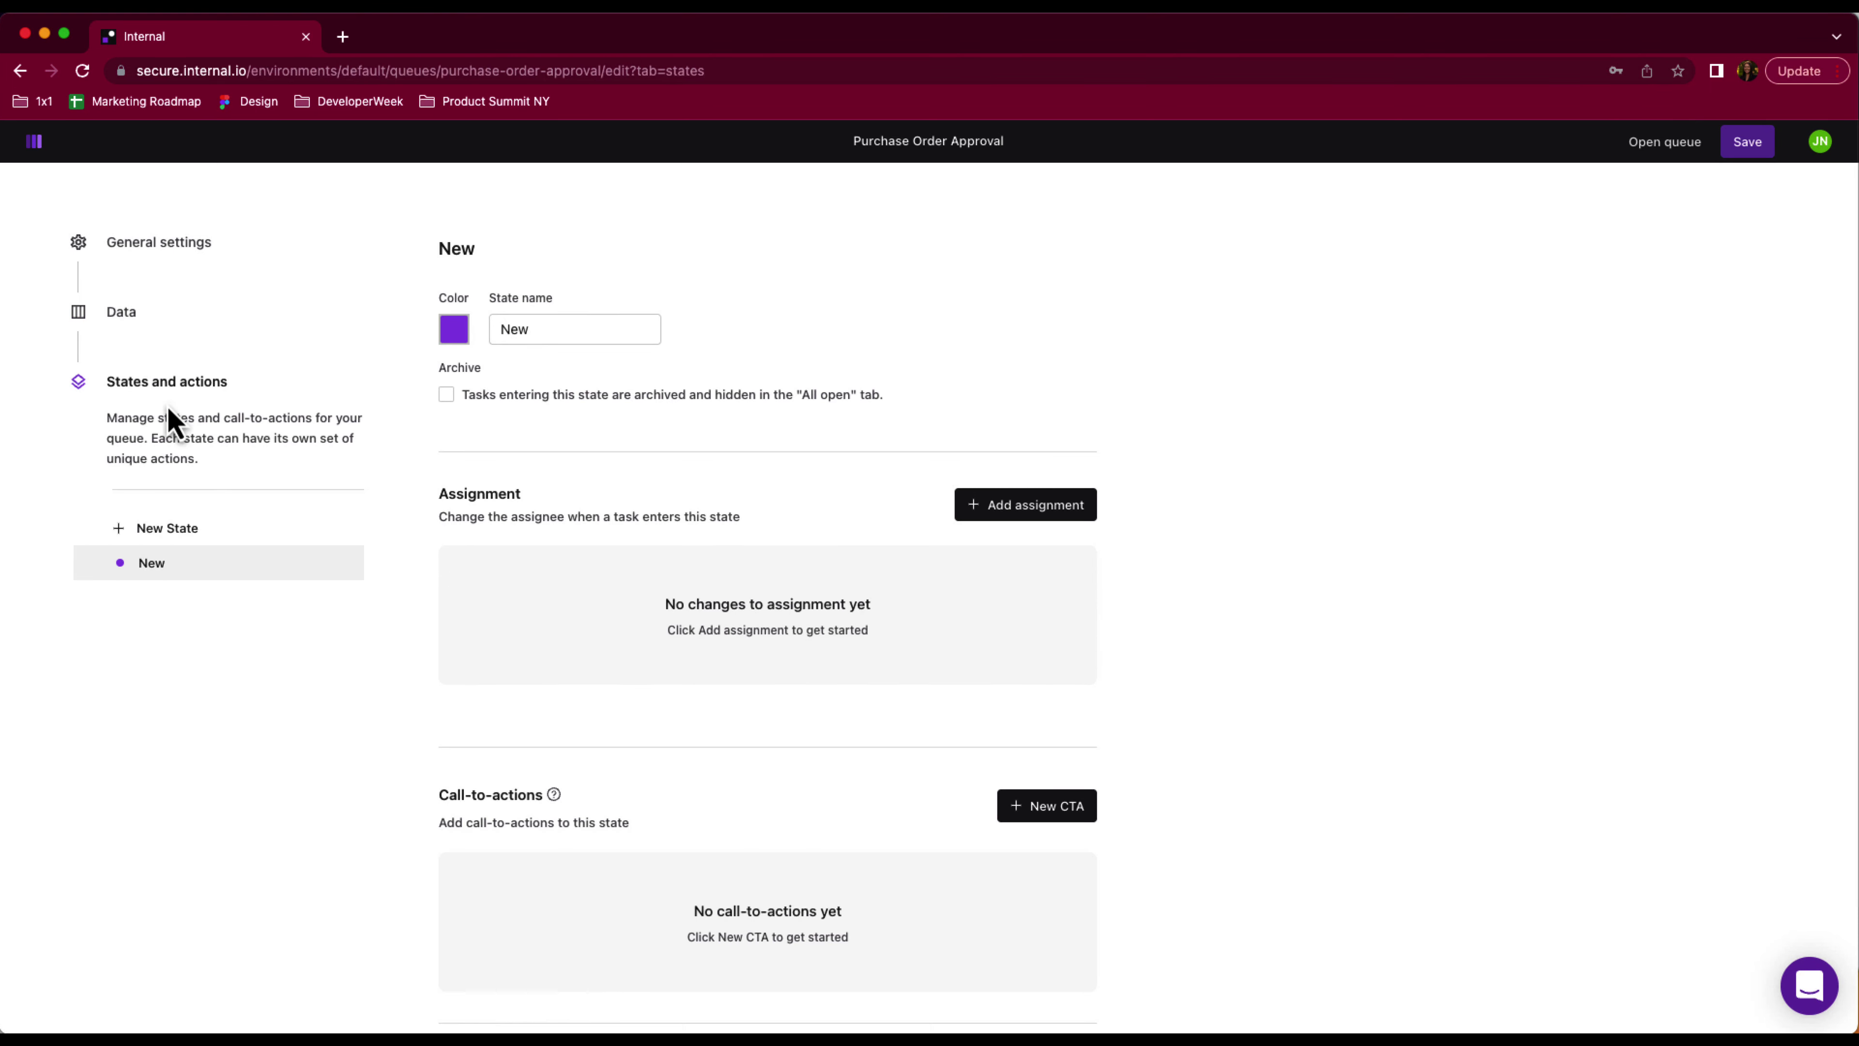
pyautogui.click(616, 313)
pyautogui.write('Purchase Order')
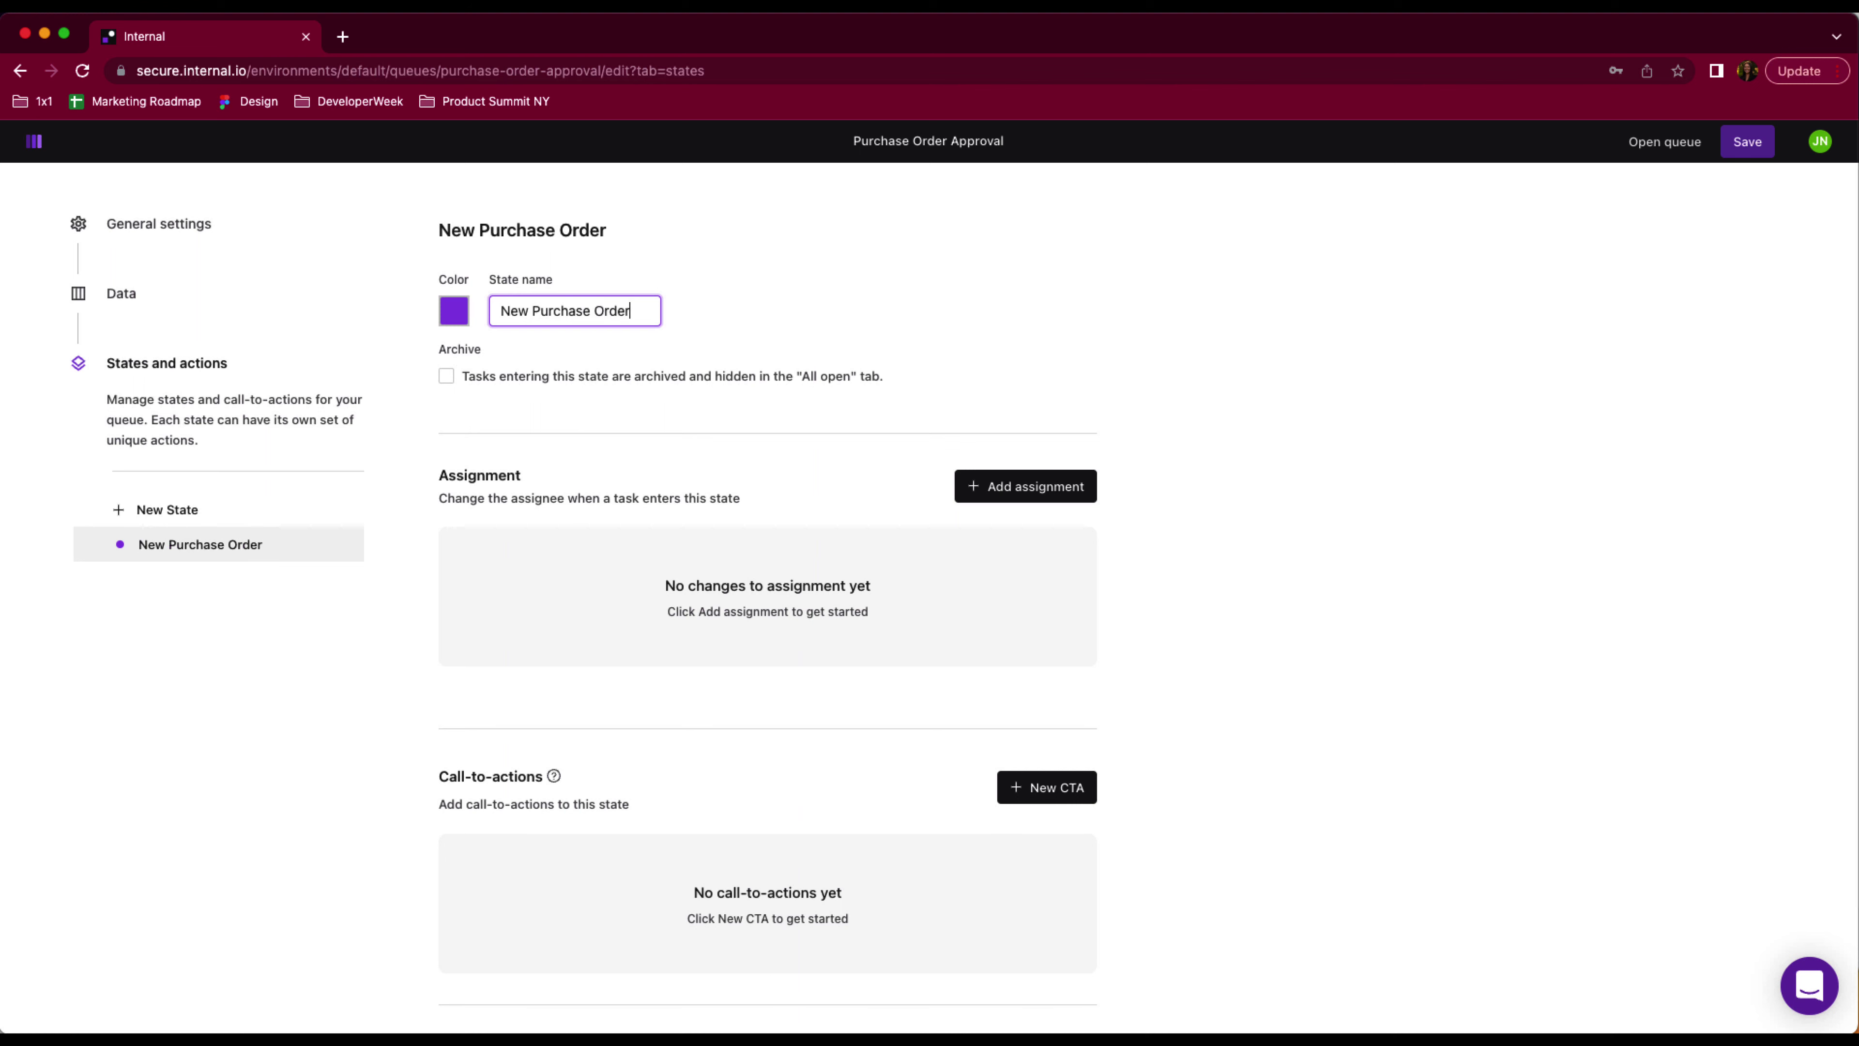
# Add a new state named "Need More Info" and colour it orange
pyautogui.click(167, 509)
pyautogui.moveTo(578, 310); pyautogui.dragTo(500, 311)
pyautogui.write('Need More Info')
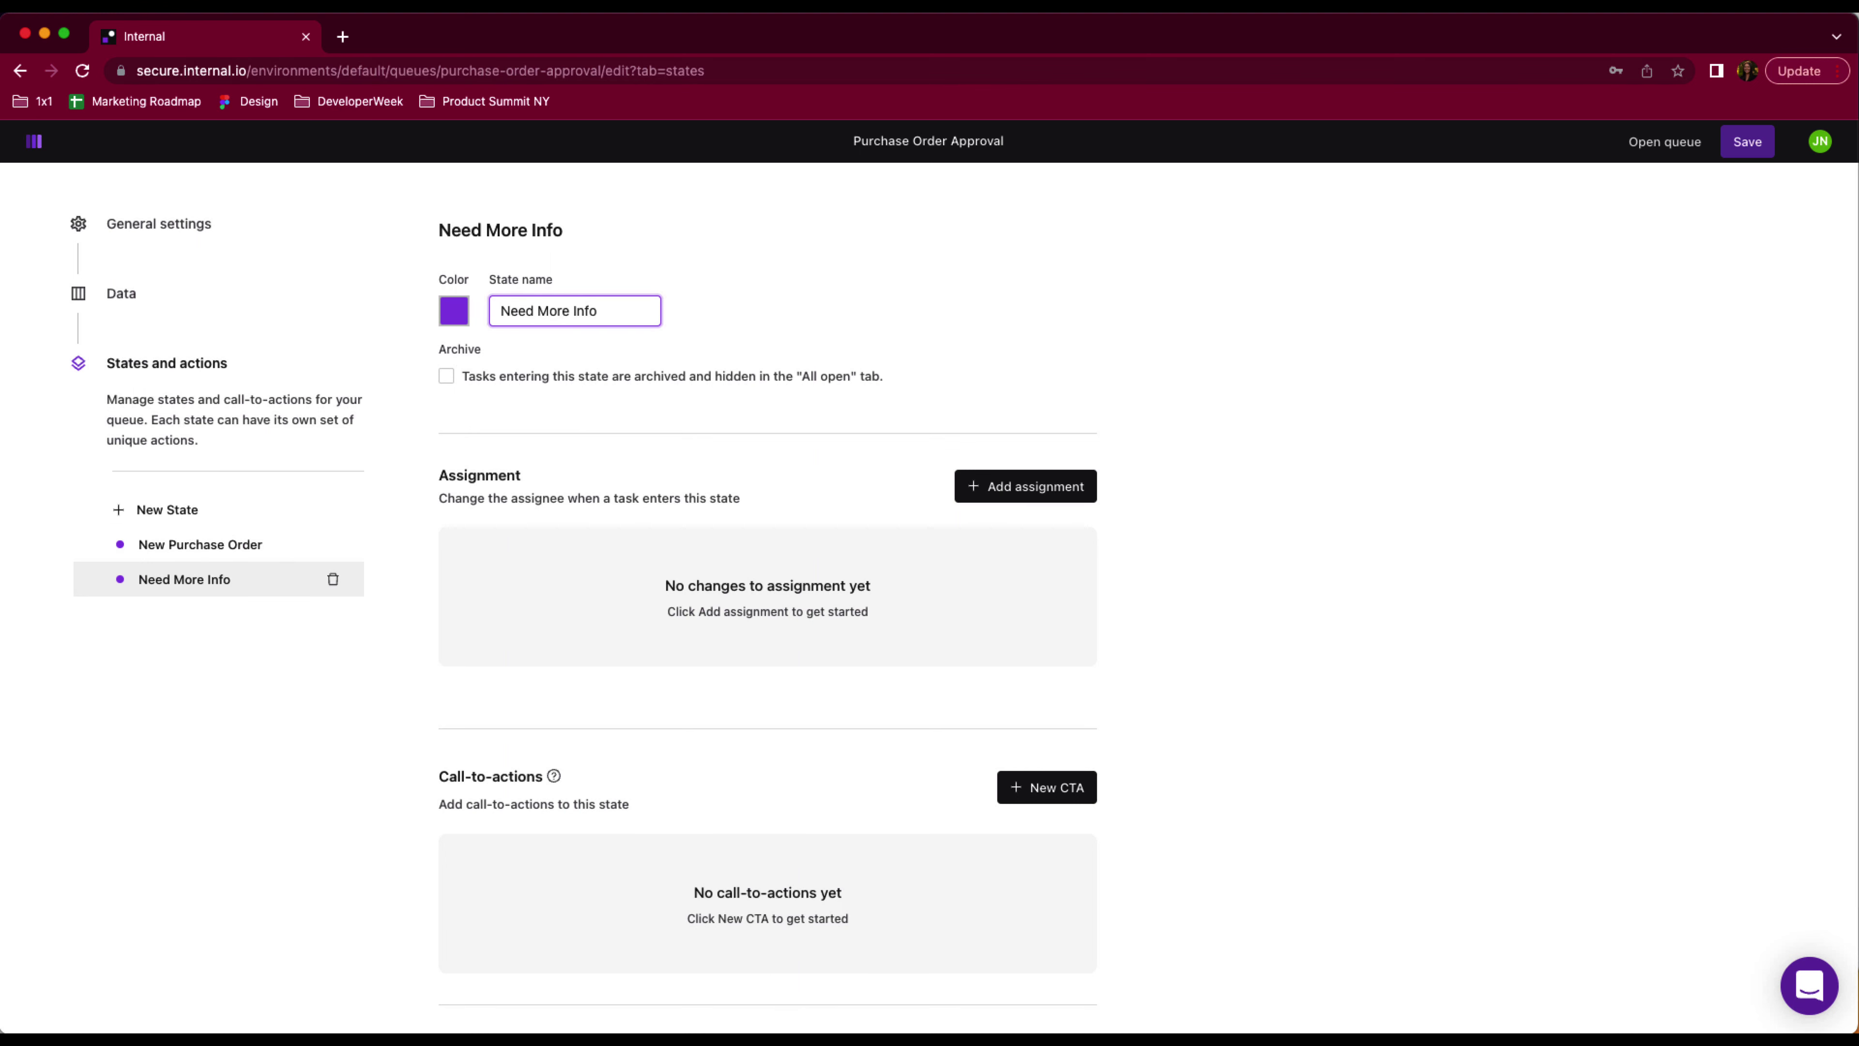
pyautogui.click(453, 310)
pyautogui.click(372, 570)
pyautogui.click(357, 676)
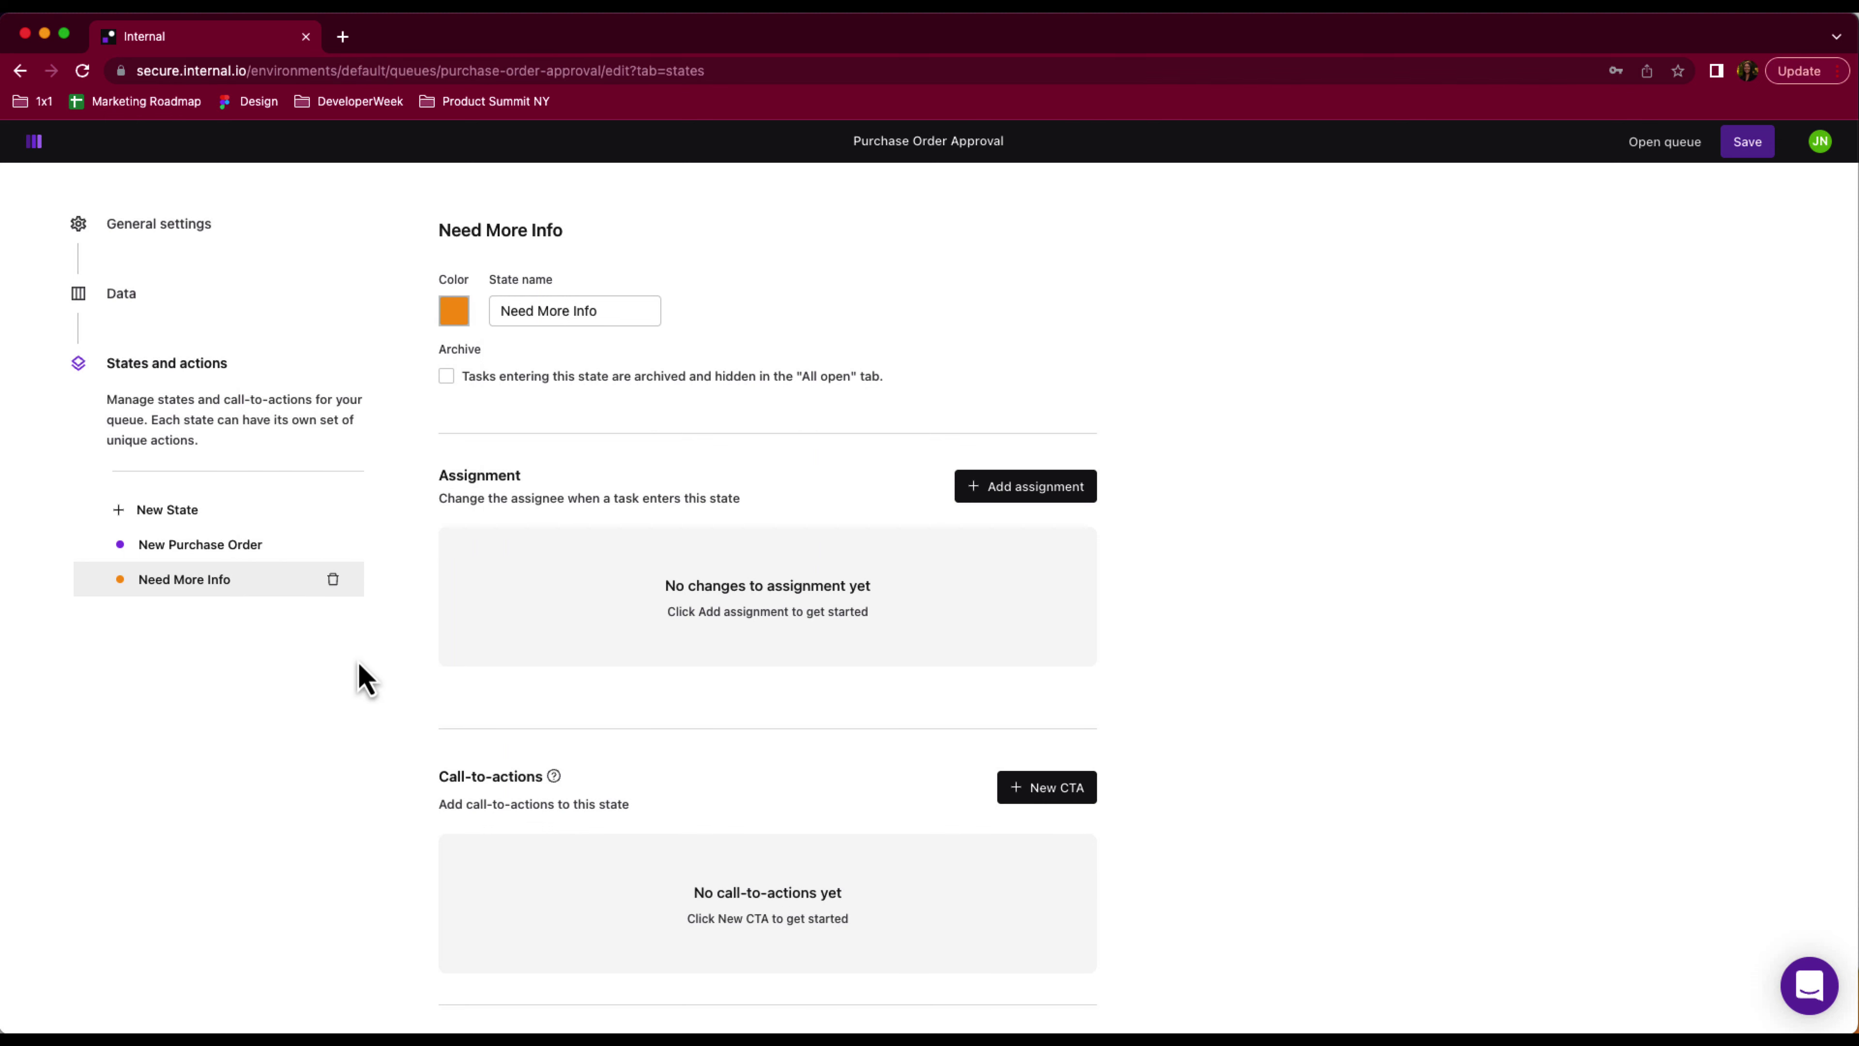
# Add a new state named "Approved" and colour it green
pyautogui.click(167, 509)
pyautogui.click(616, 313)
pyautogui.tripleClick(617, 310)
pyautogui.write('Approved')
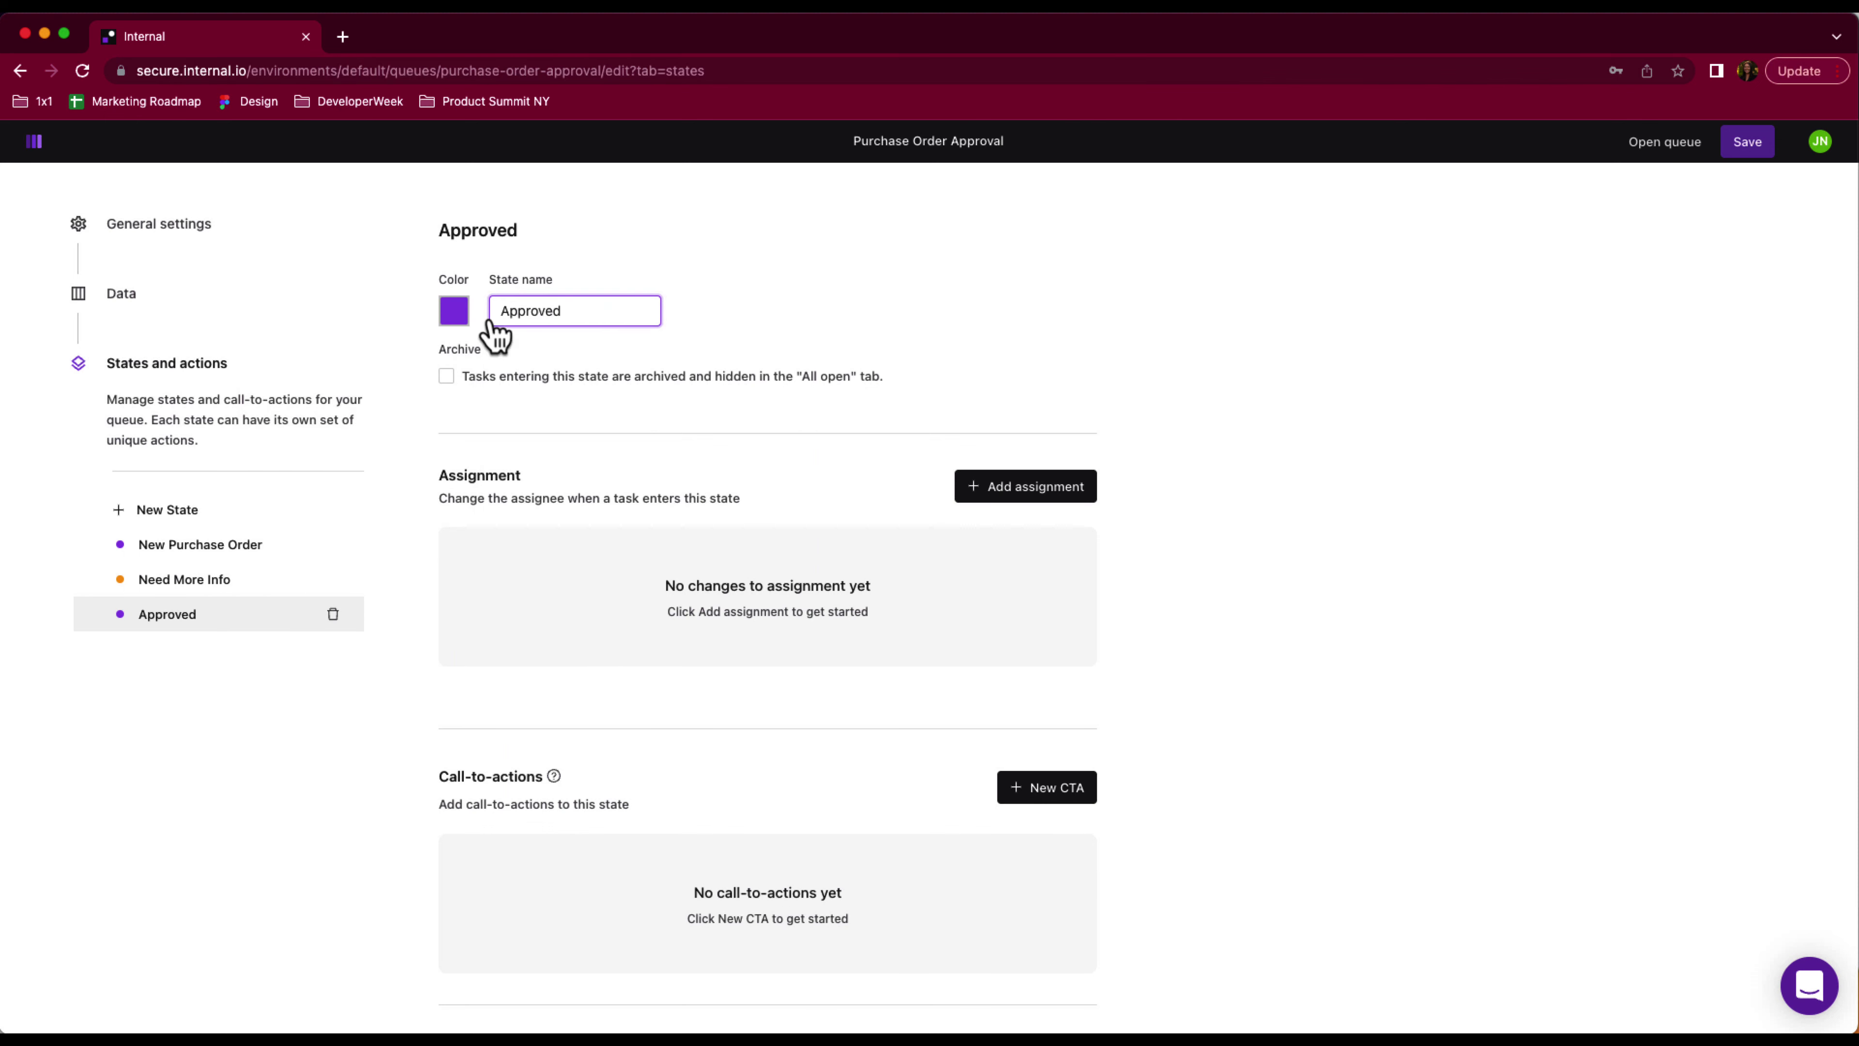
pyautogui.click(455, 313)
pyautogui.click(397, 569)
pyautogui.click(373, 693)
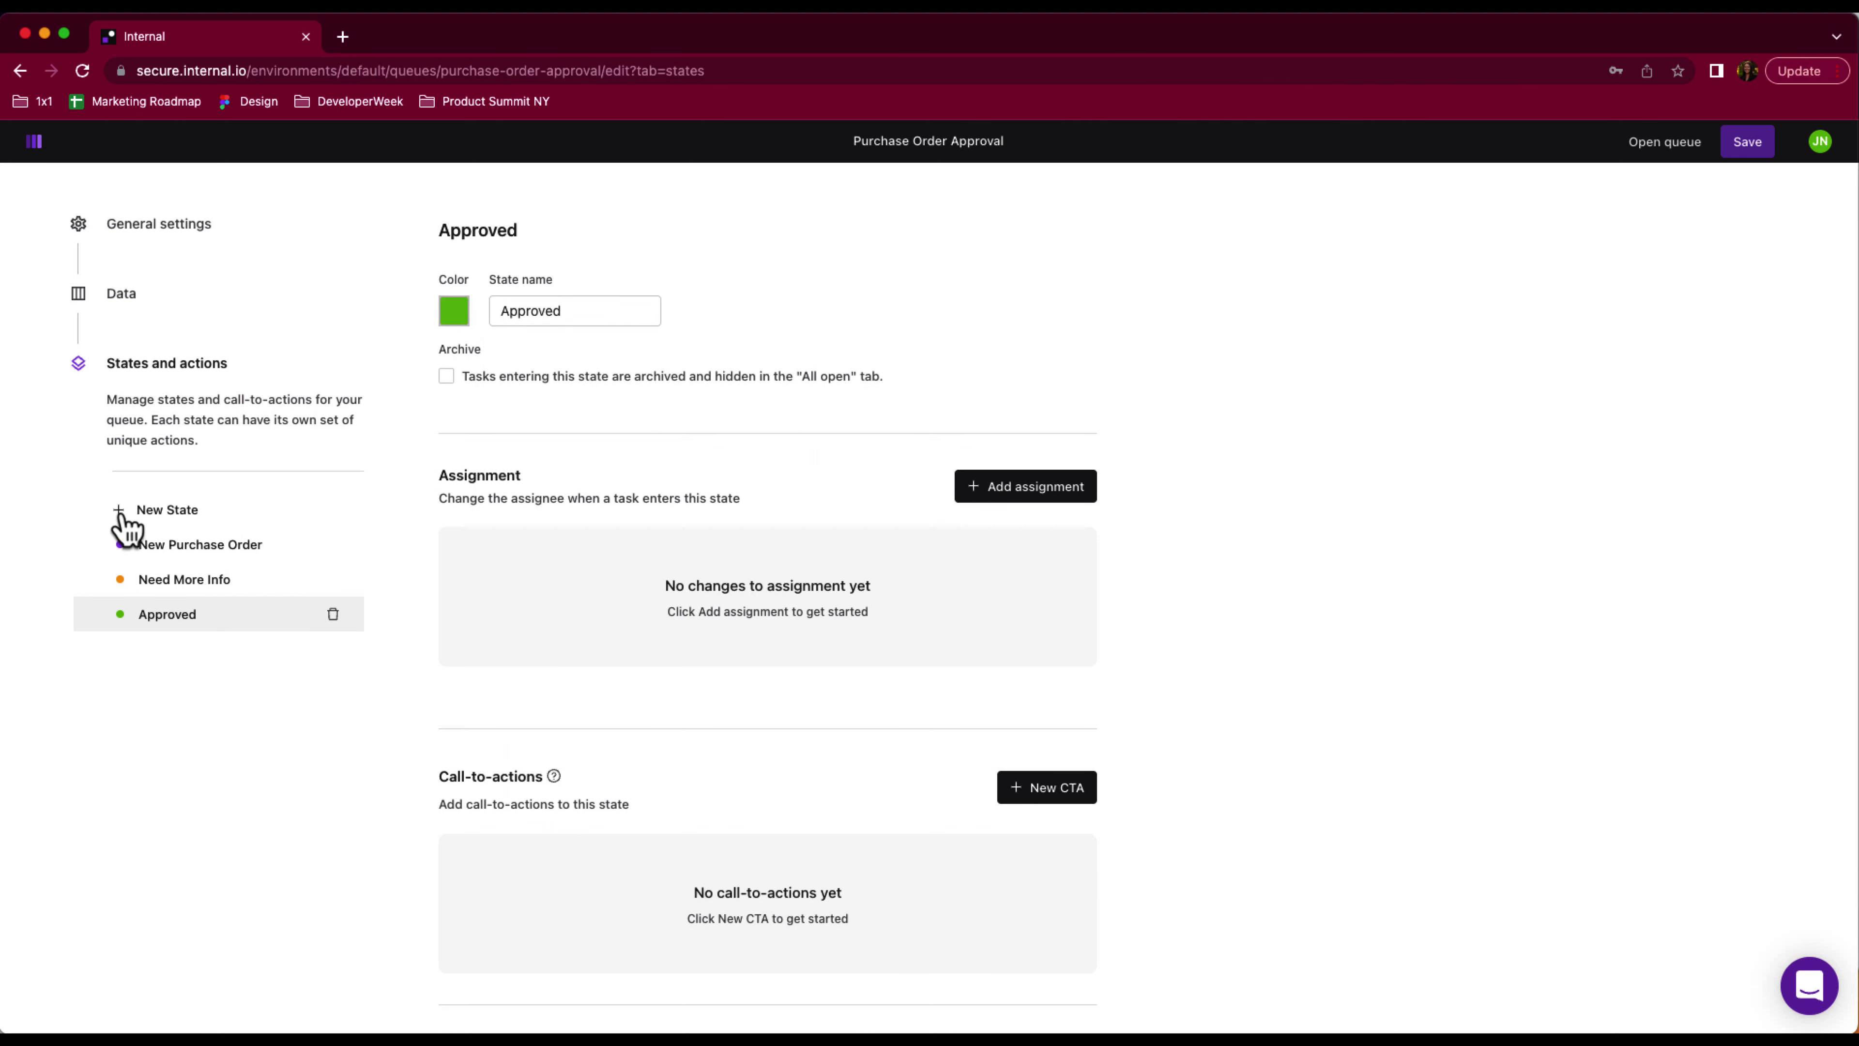
# Add a new state named "Rejected" and colour it red
pyautogui.click(126, 513)
pyautogui.tripleClick(553, 302)
pyautogui.write('Rejected')
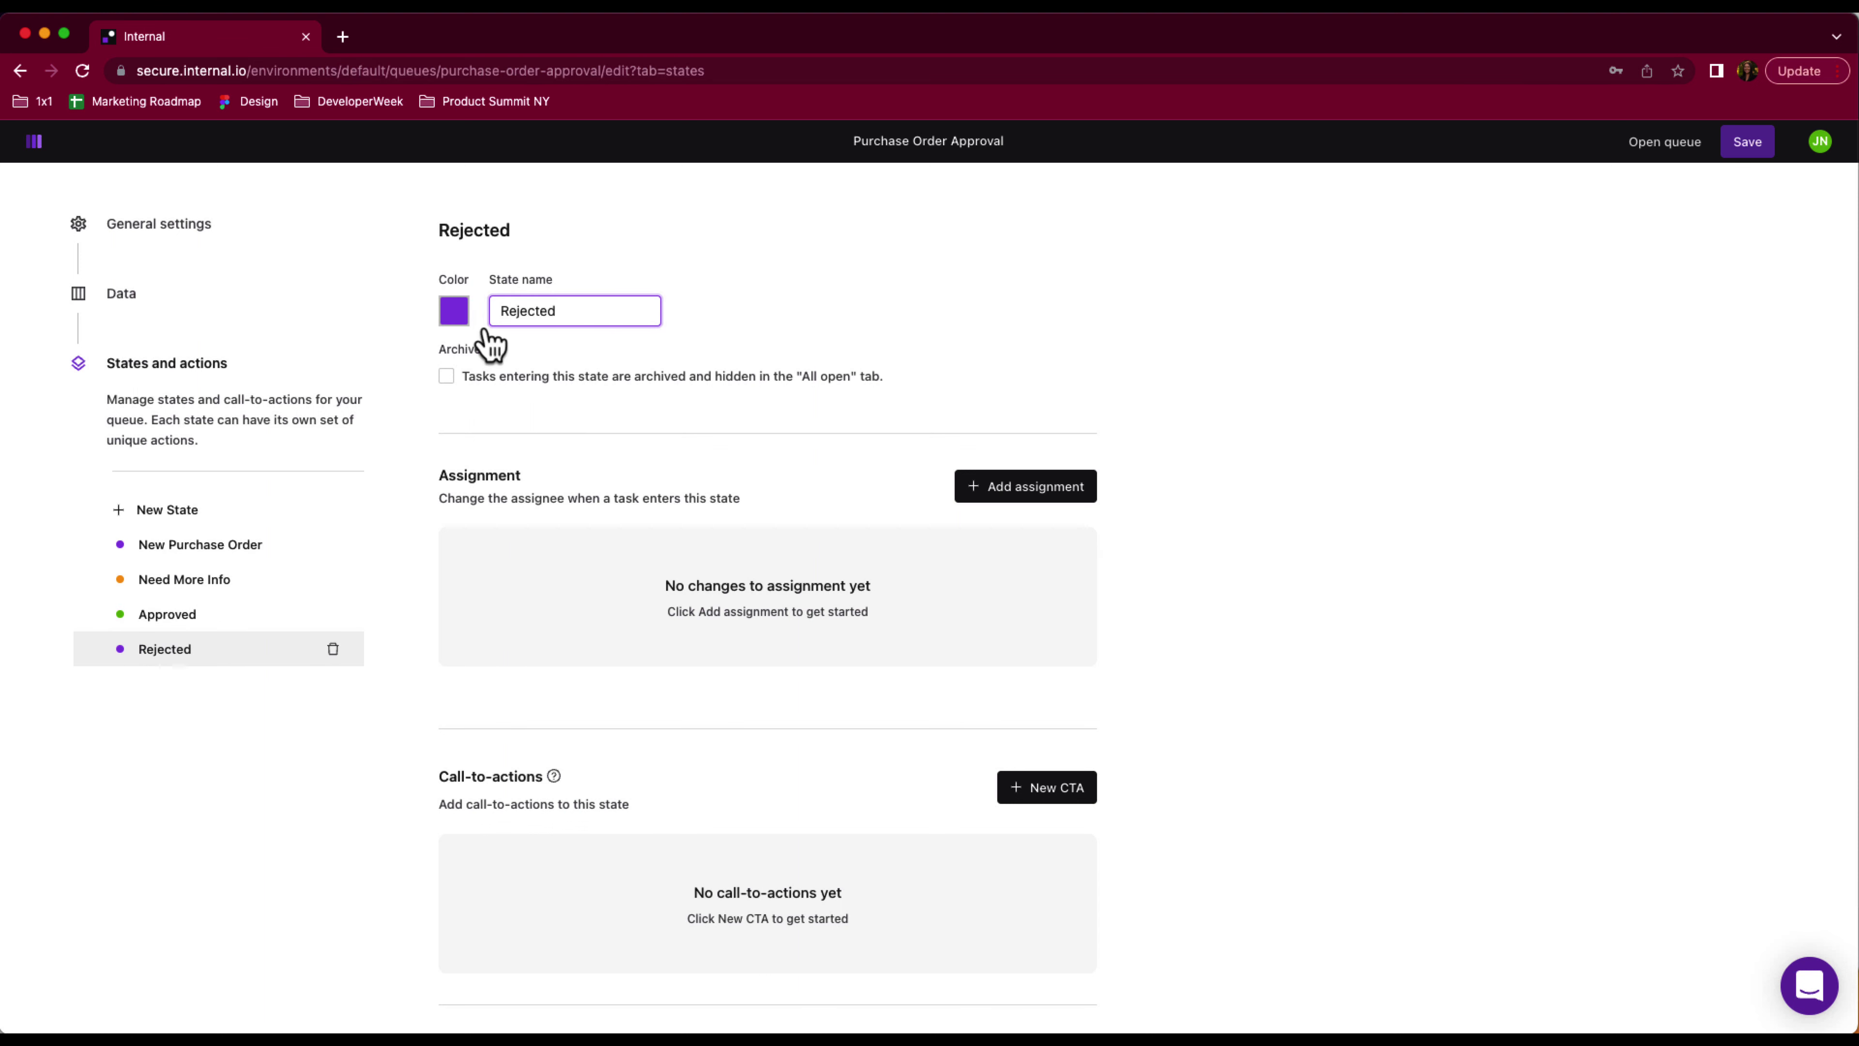
pyautogui.click(454, 310)
pyautogui.click(298, 569)
pyautogui.click(1095, 343)
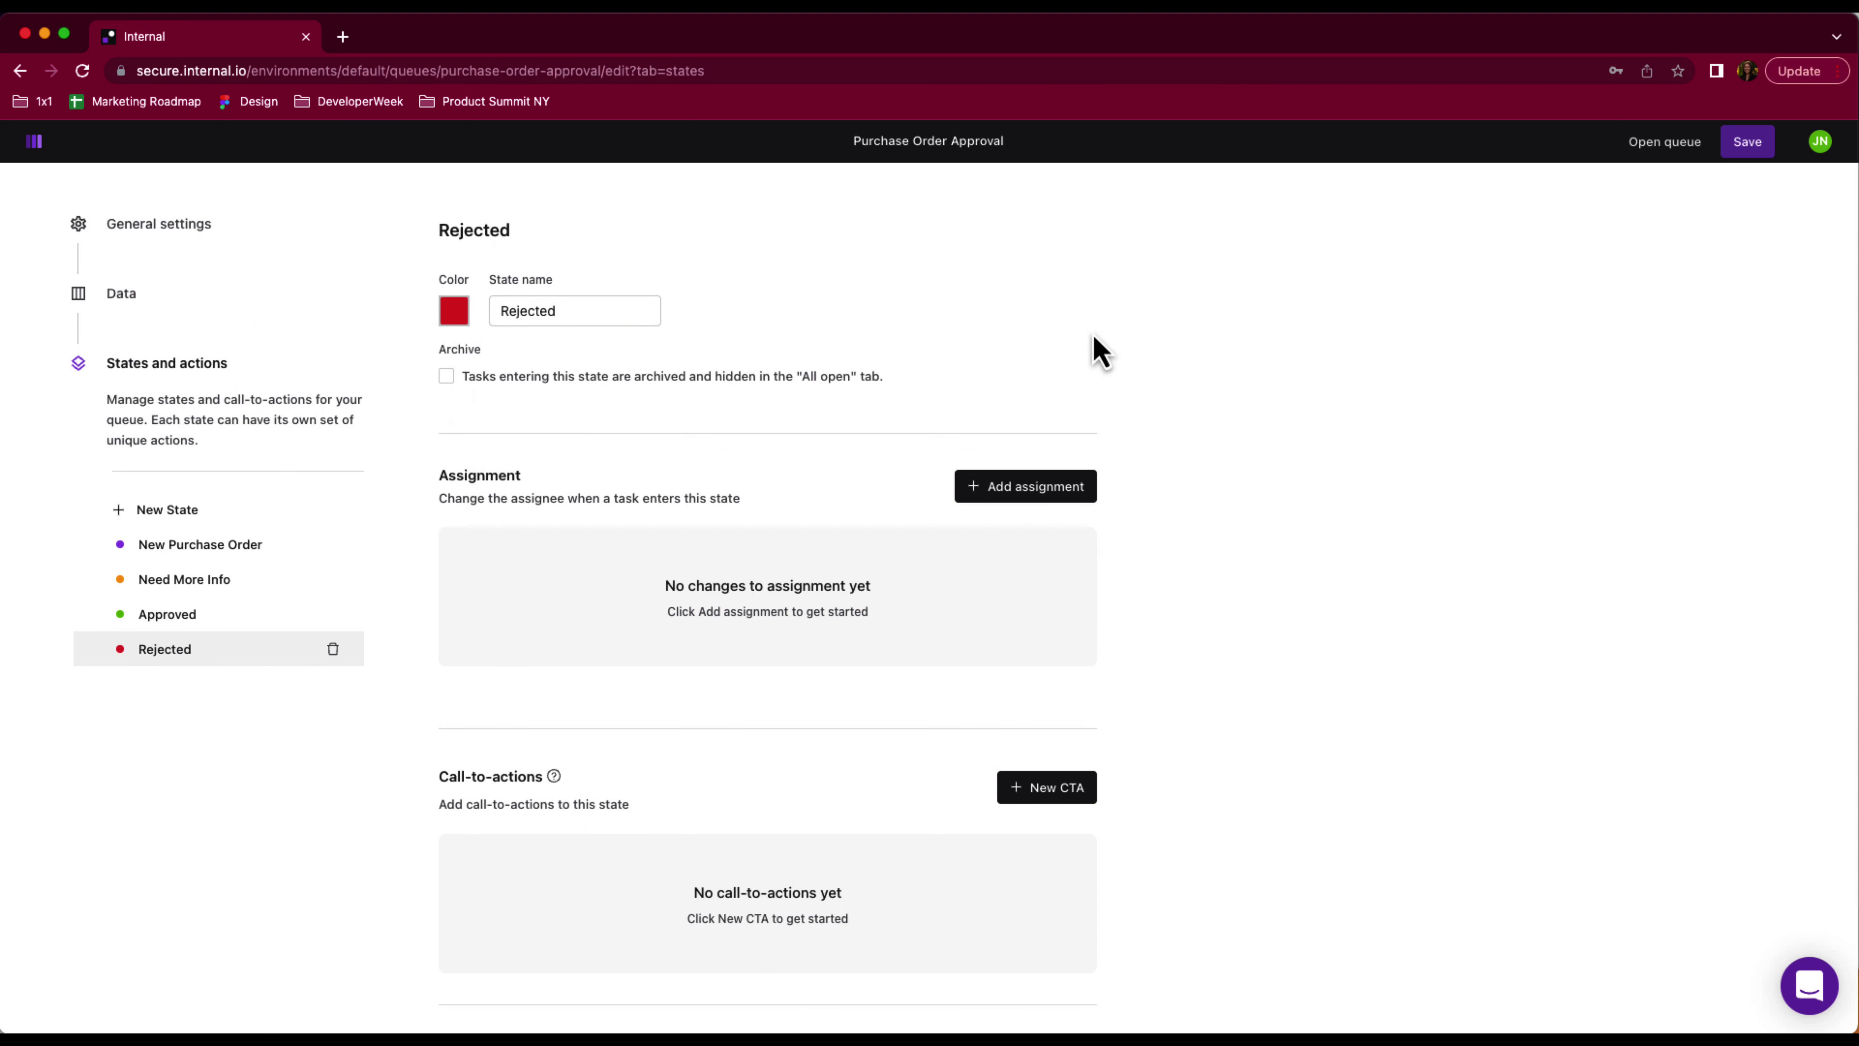
# Add a new state named "Closed" and colour it black
pyautogui.click(152, 509)
pyautogui.doubleClick(578, 309)
pyautogui.press('super+a')
pyautogui.write('Closed')
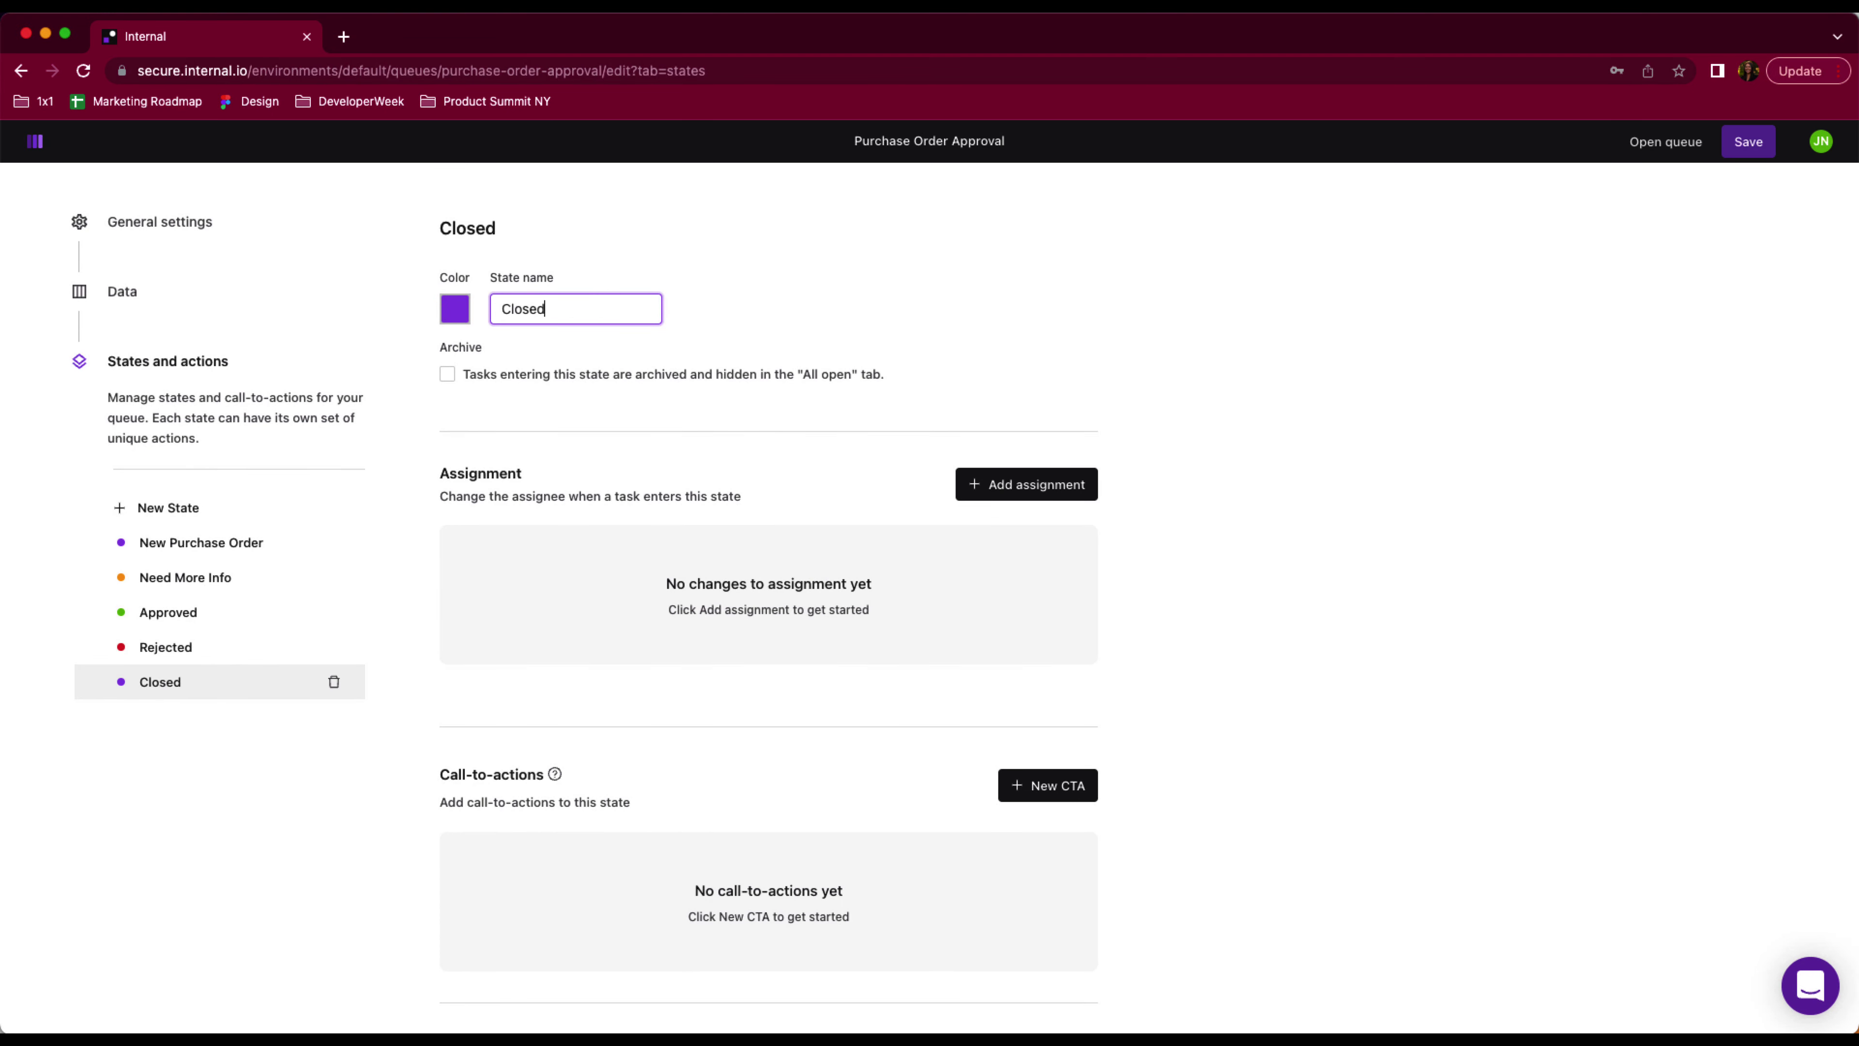
pyautogui.click(463, 316)
pyautogui.click(451, 568)
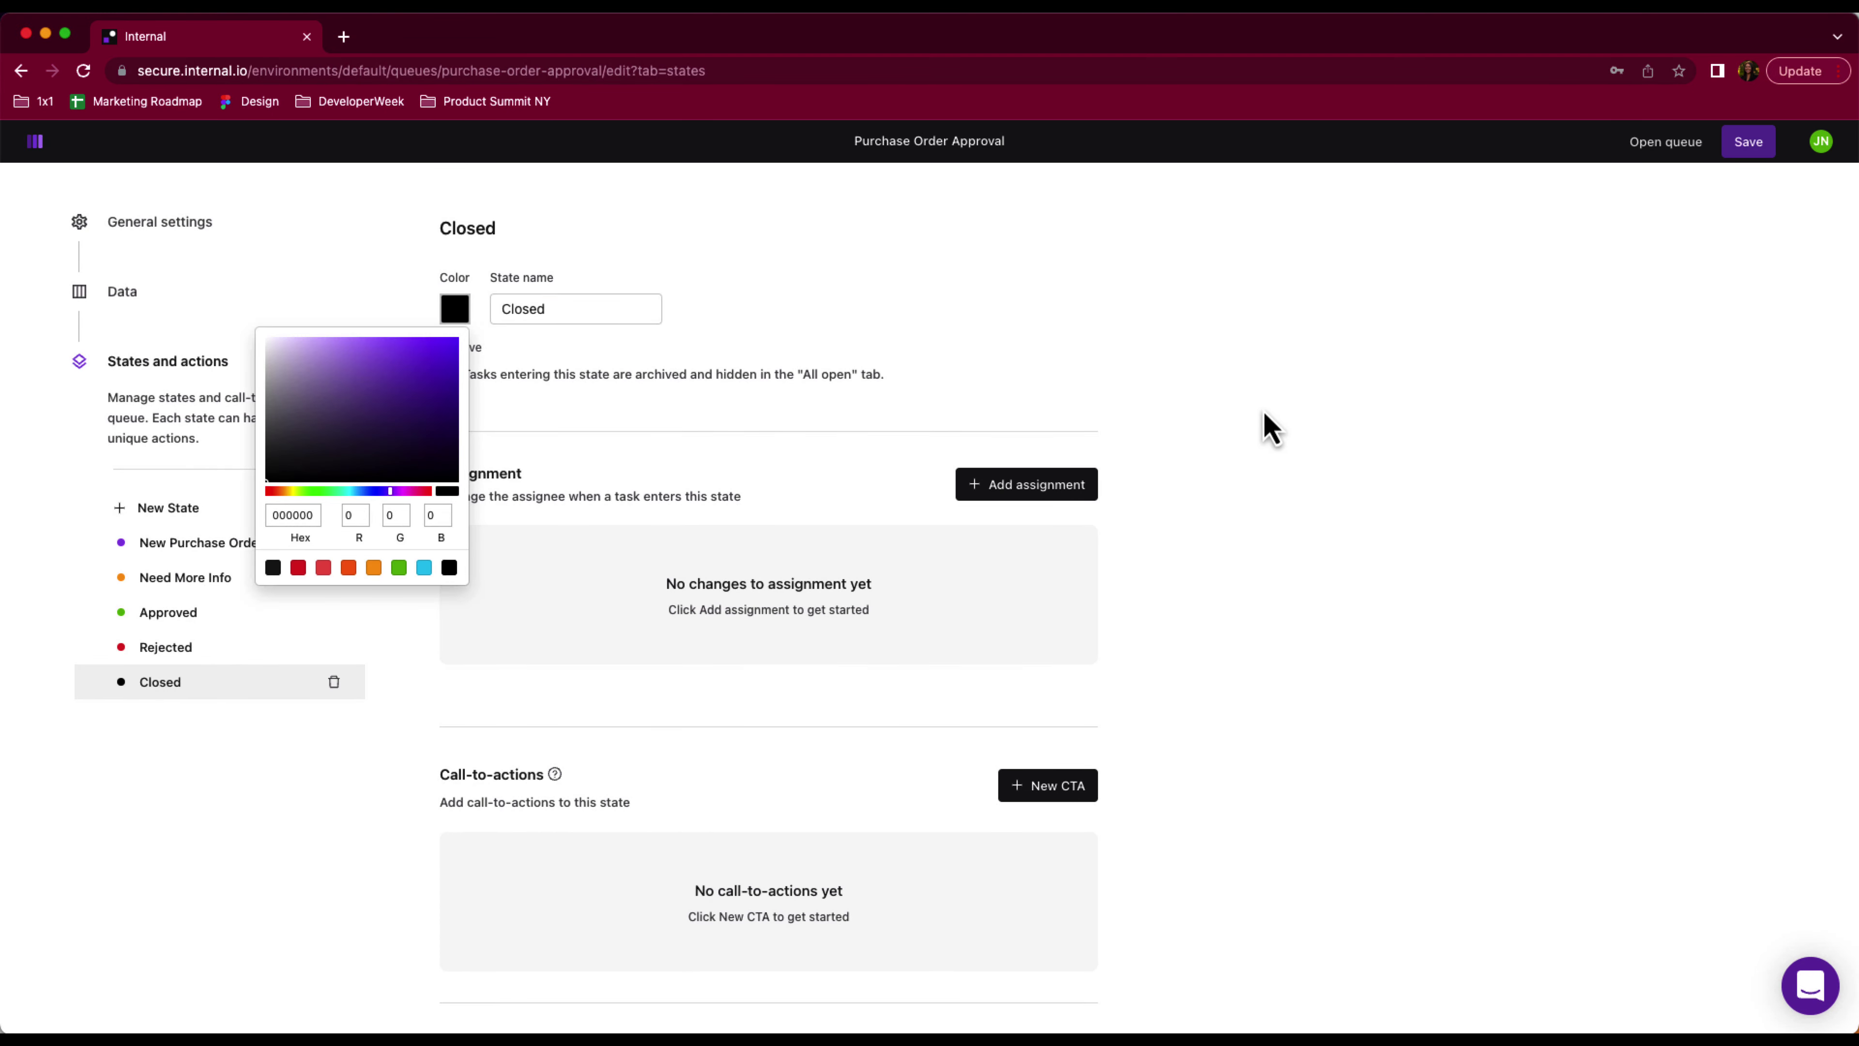
# Add an assignment to the New Purchase Order state that changes the assignee to the Operations role
pyautogui.click(1266, 427)
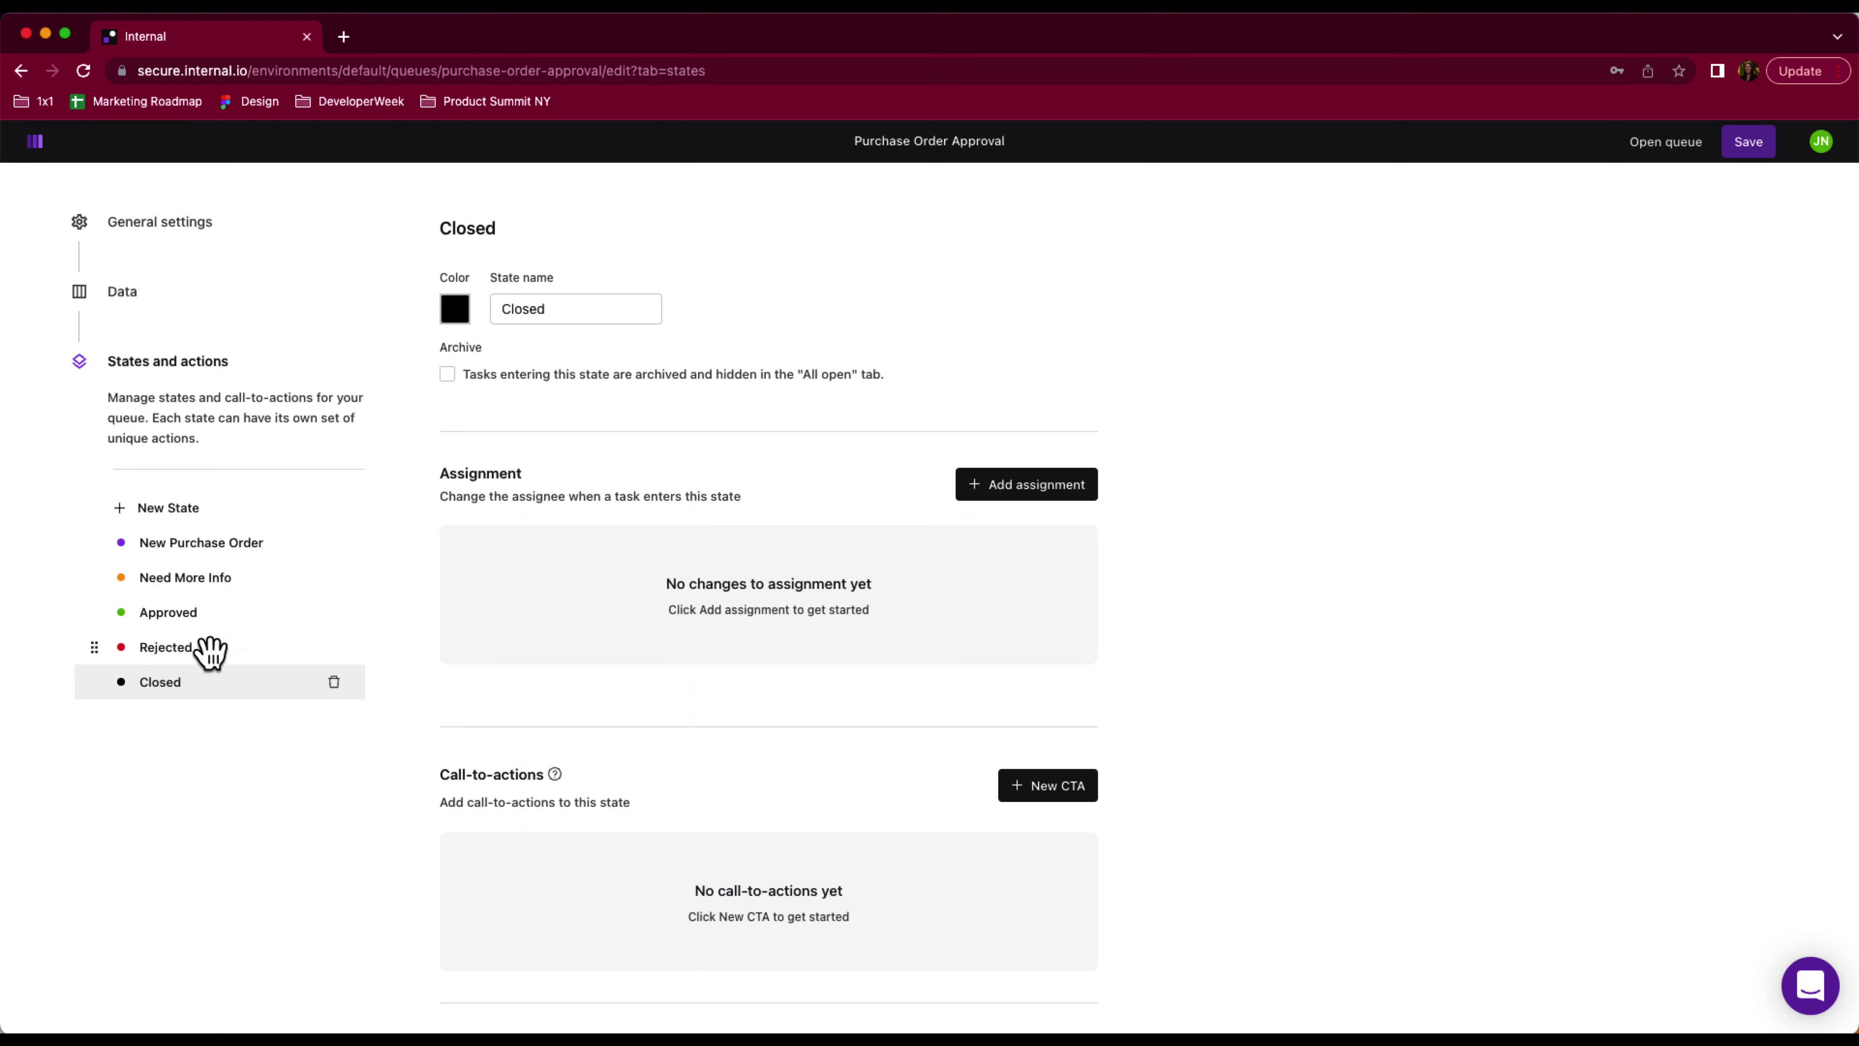
pyautogui.click(207, 538)
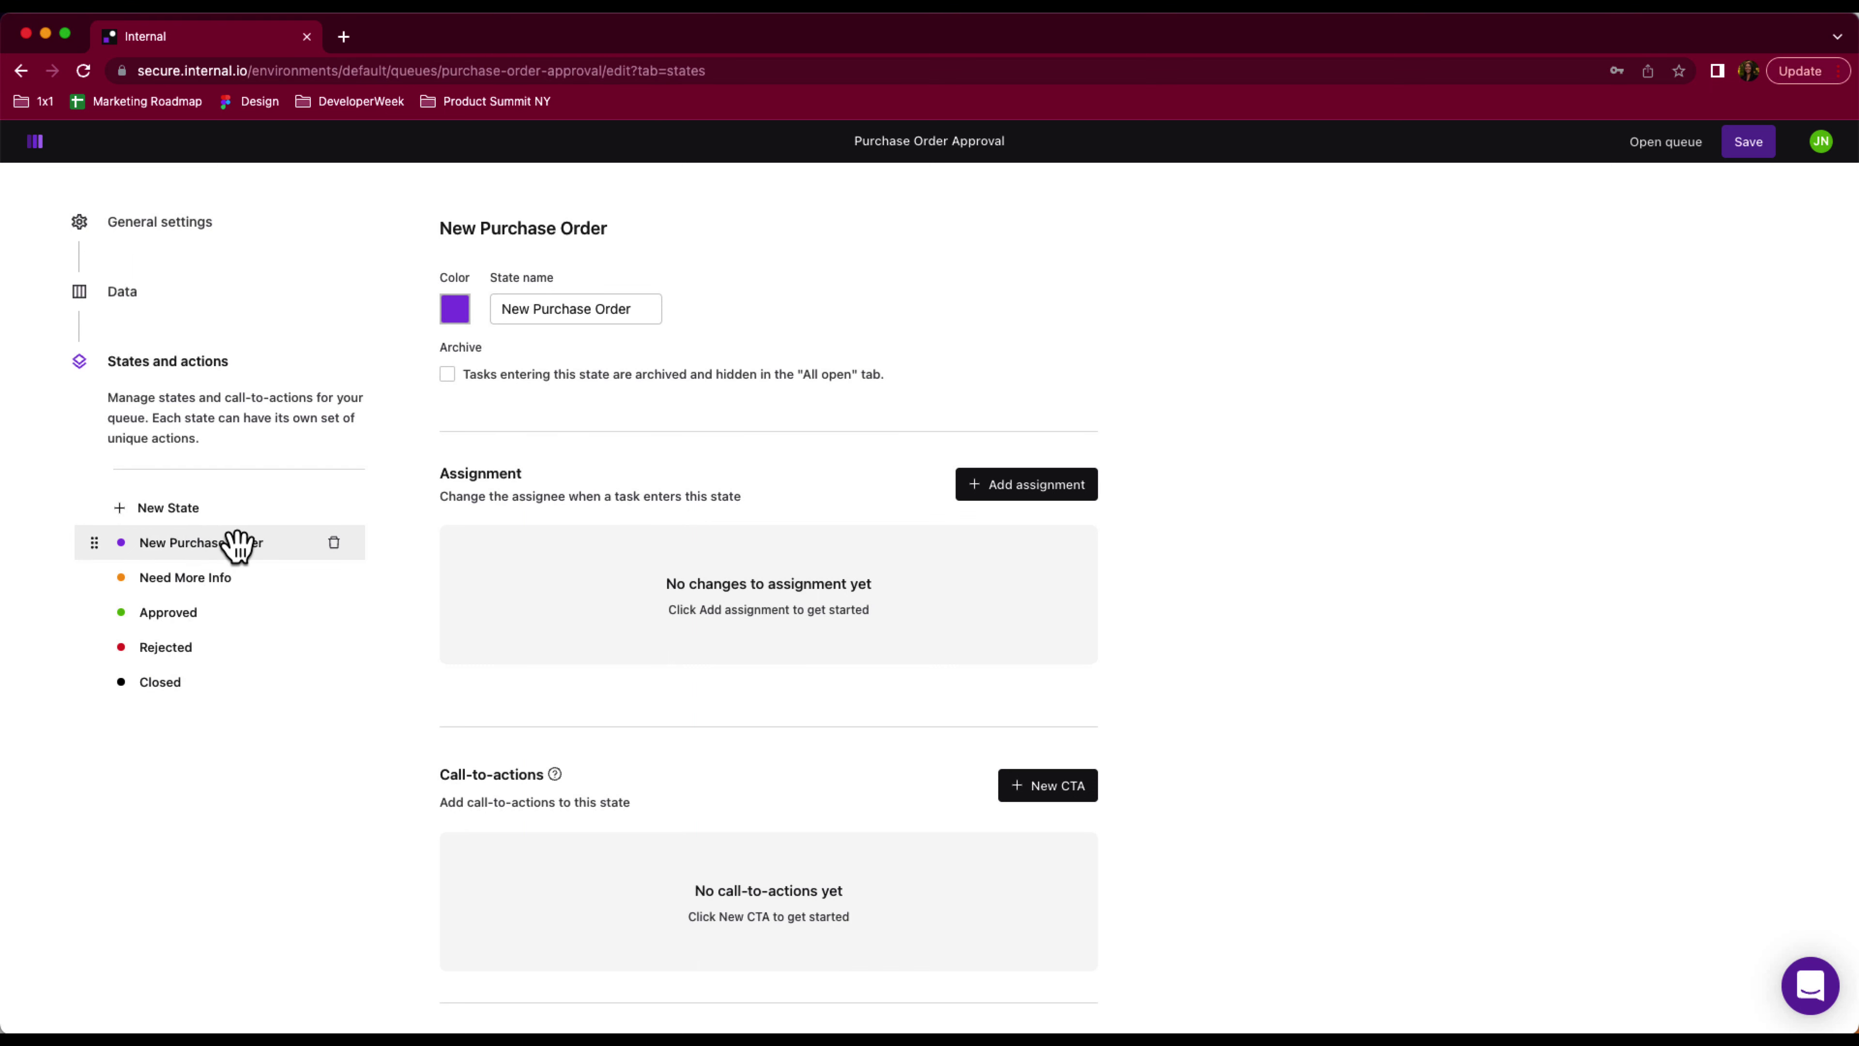
pyautogui.click(1001, 490)
pyautogui.click(807, 628)
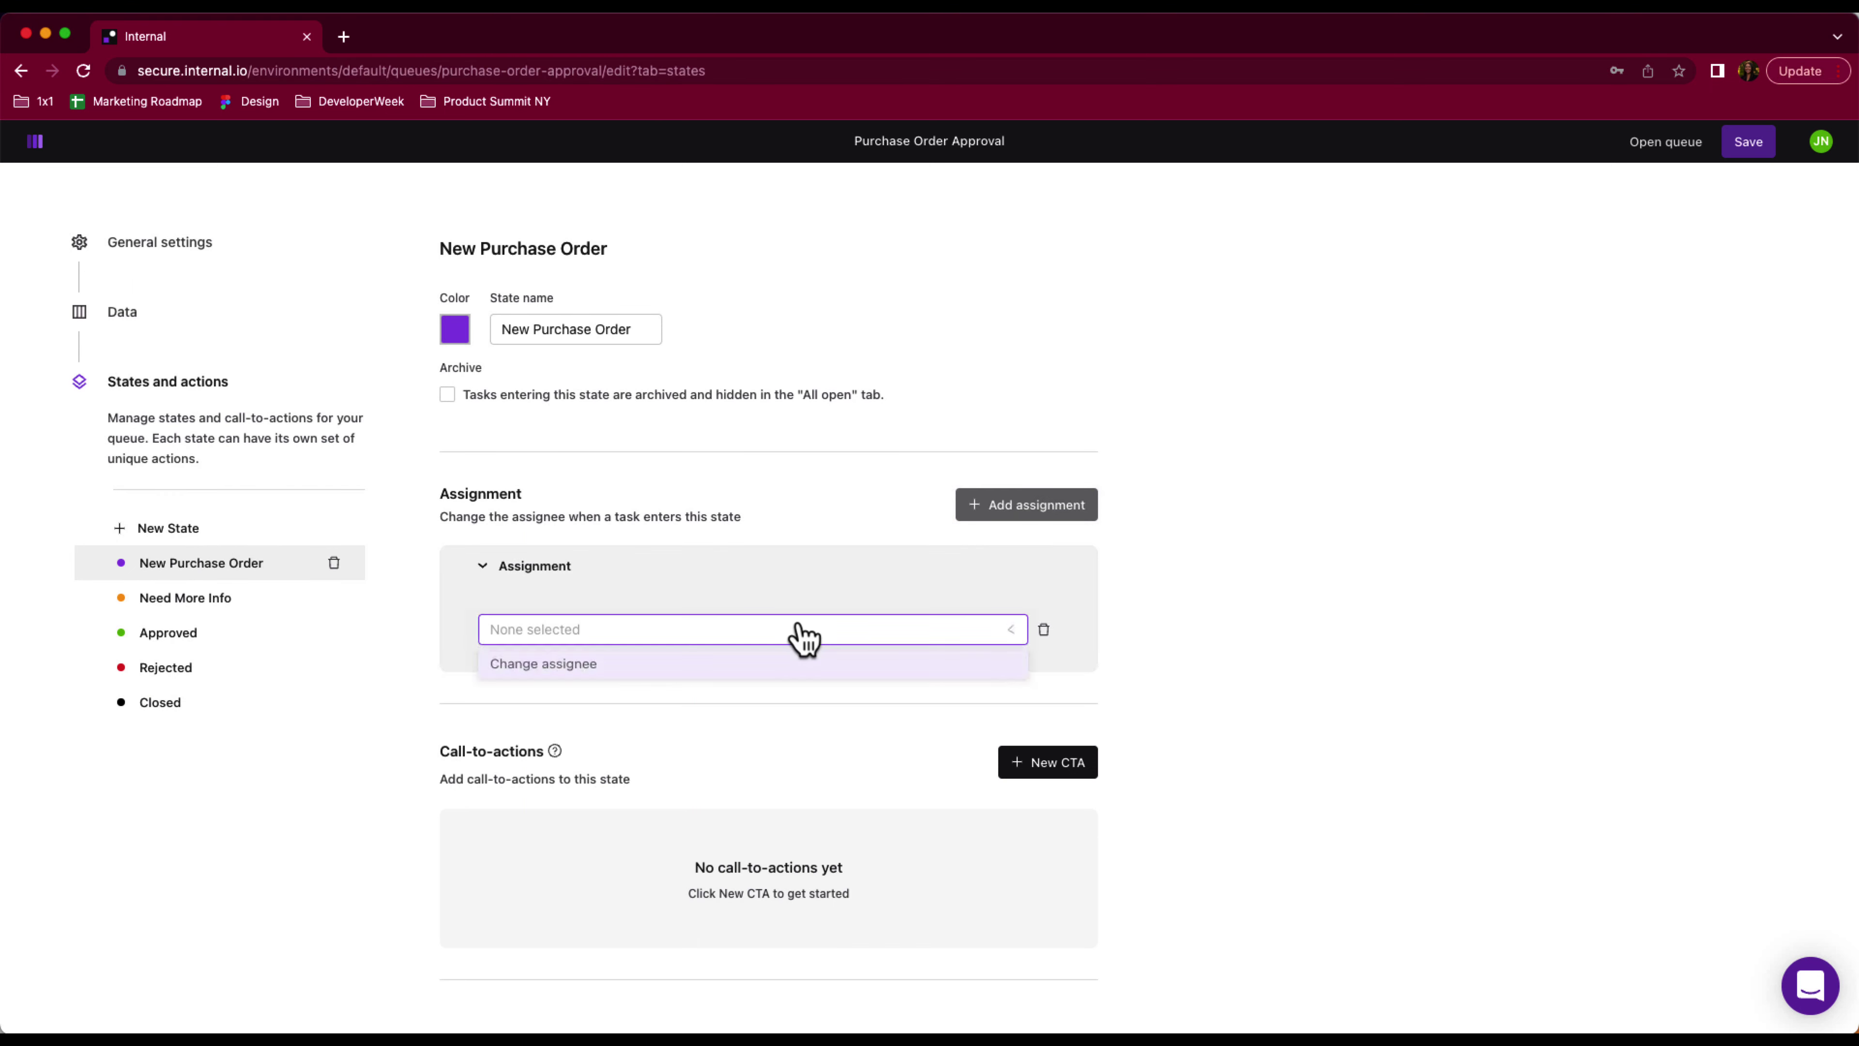
pyautogui.click(786, 669)
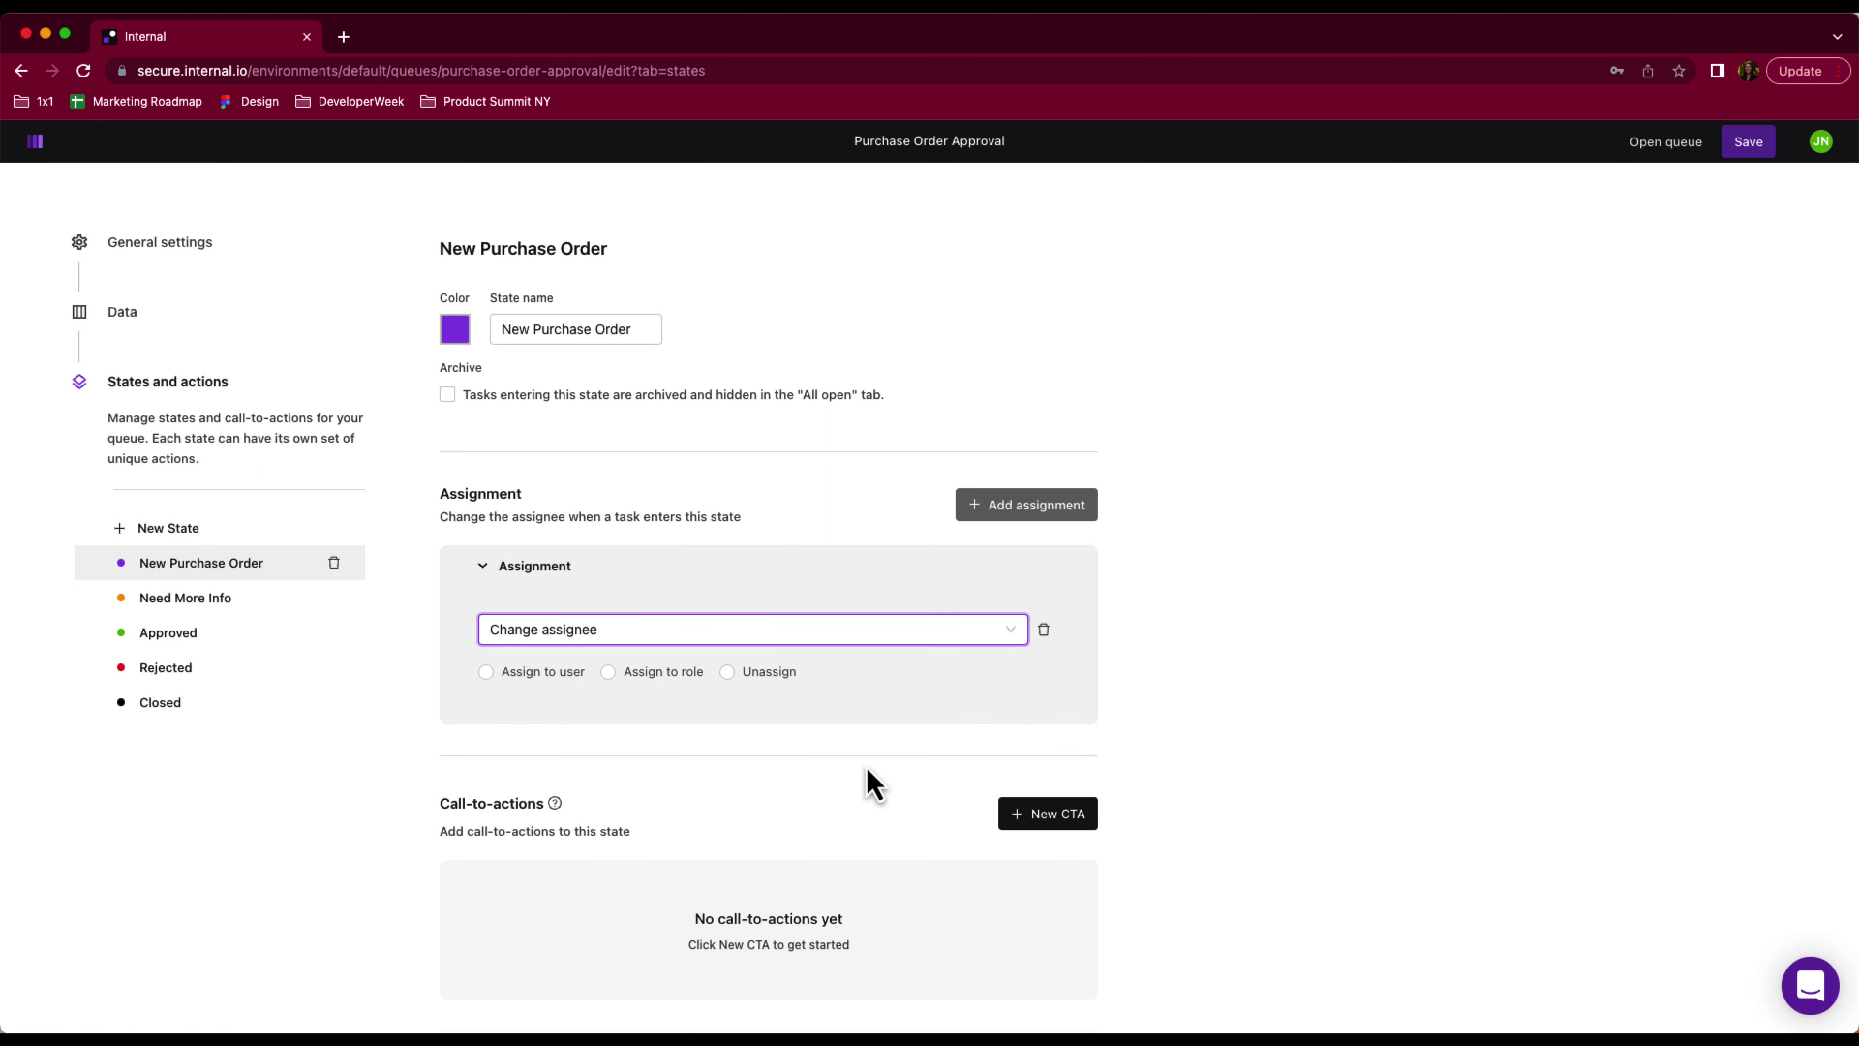
pyautogui.scroll(-1, 856, 776)
pyautogui.click(662, 644)
pyautogui.scroll(-1, 735, 761)
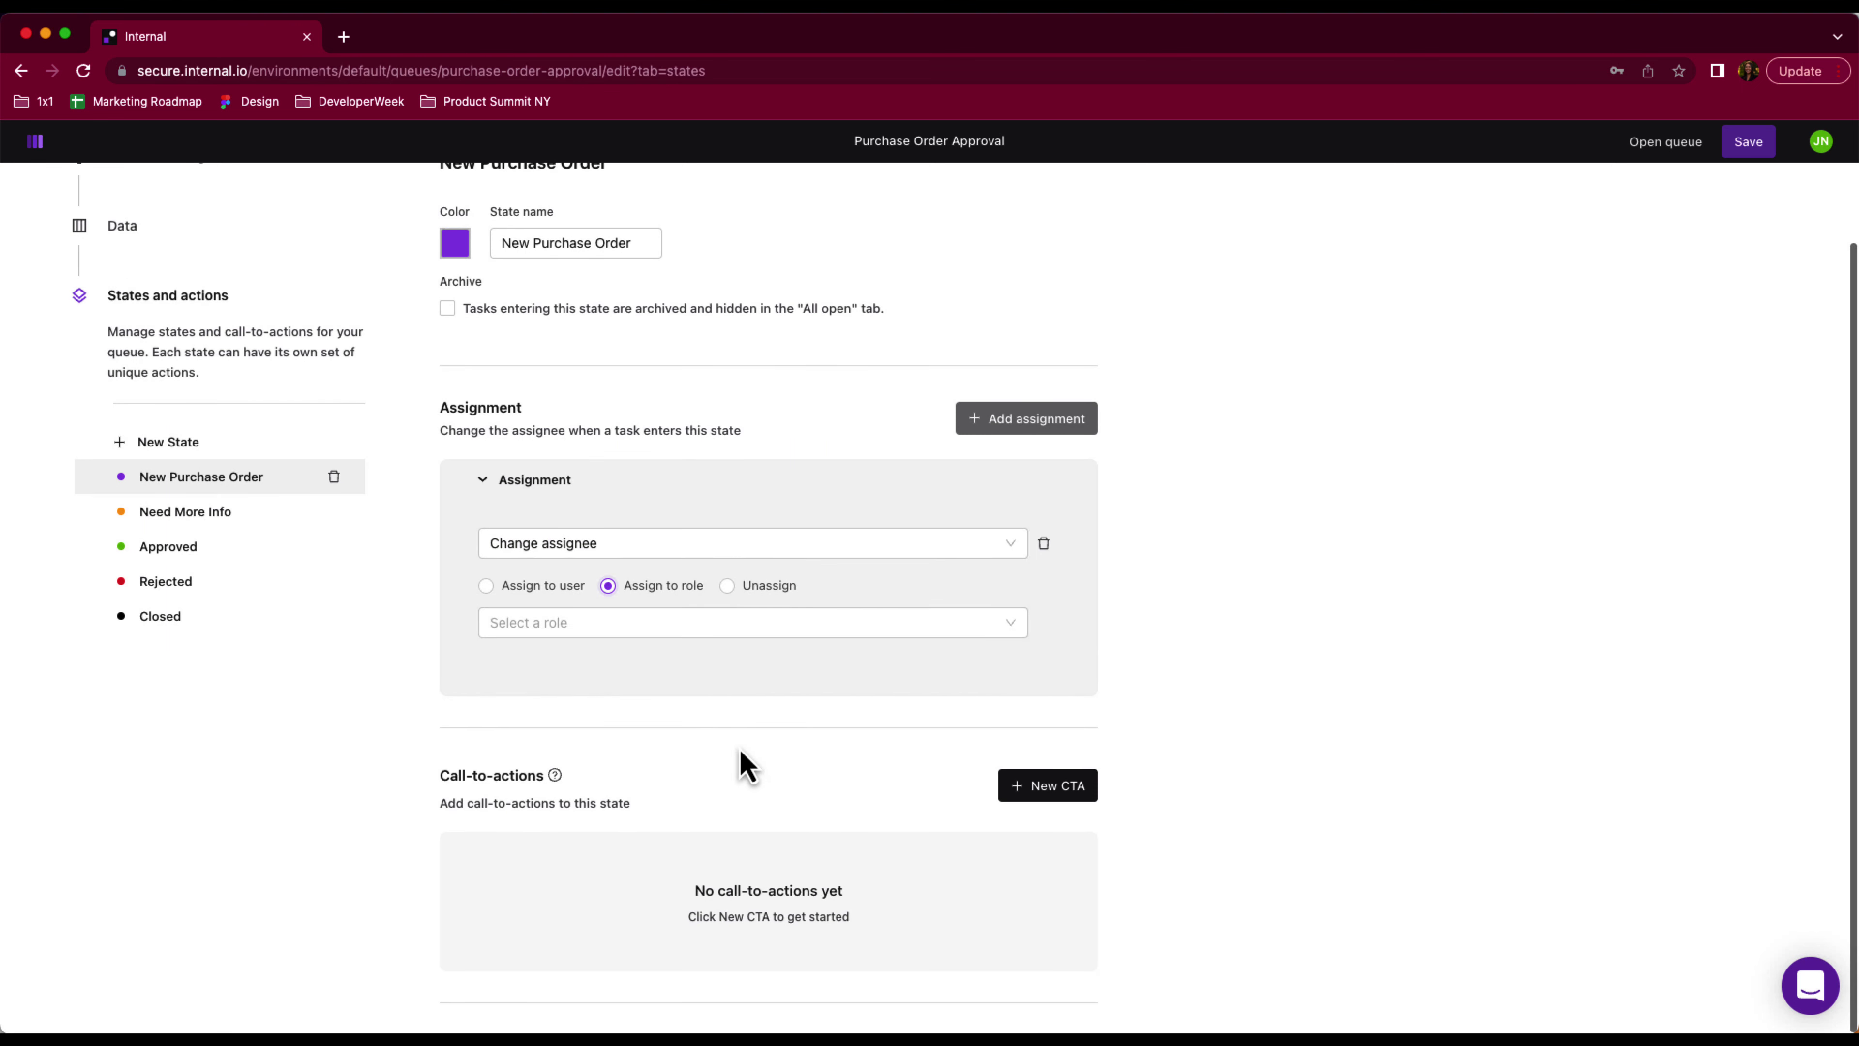
pyautogui.click(697, 629)
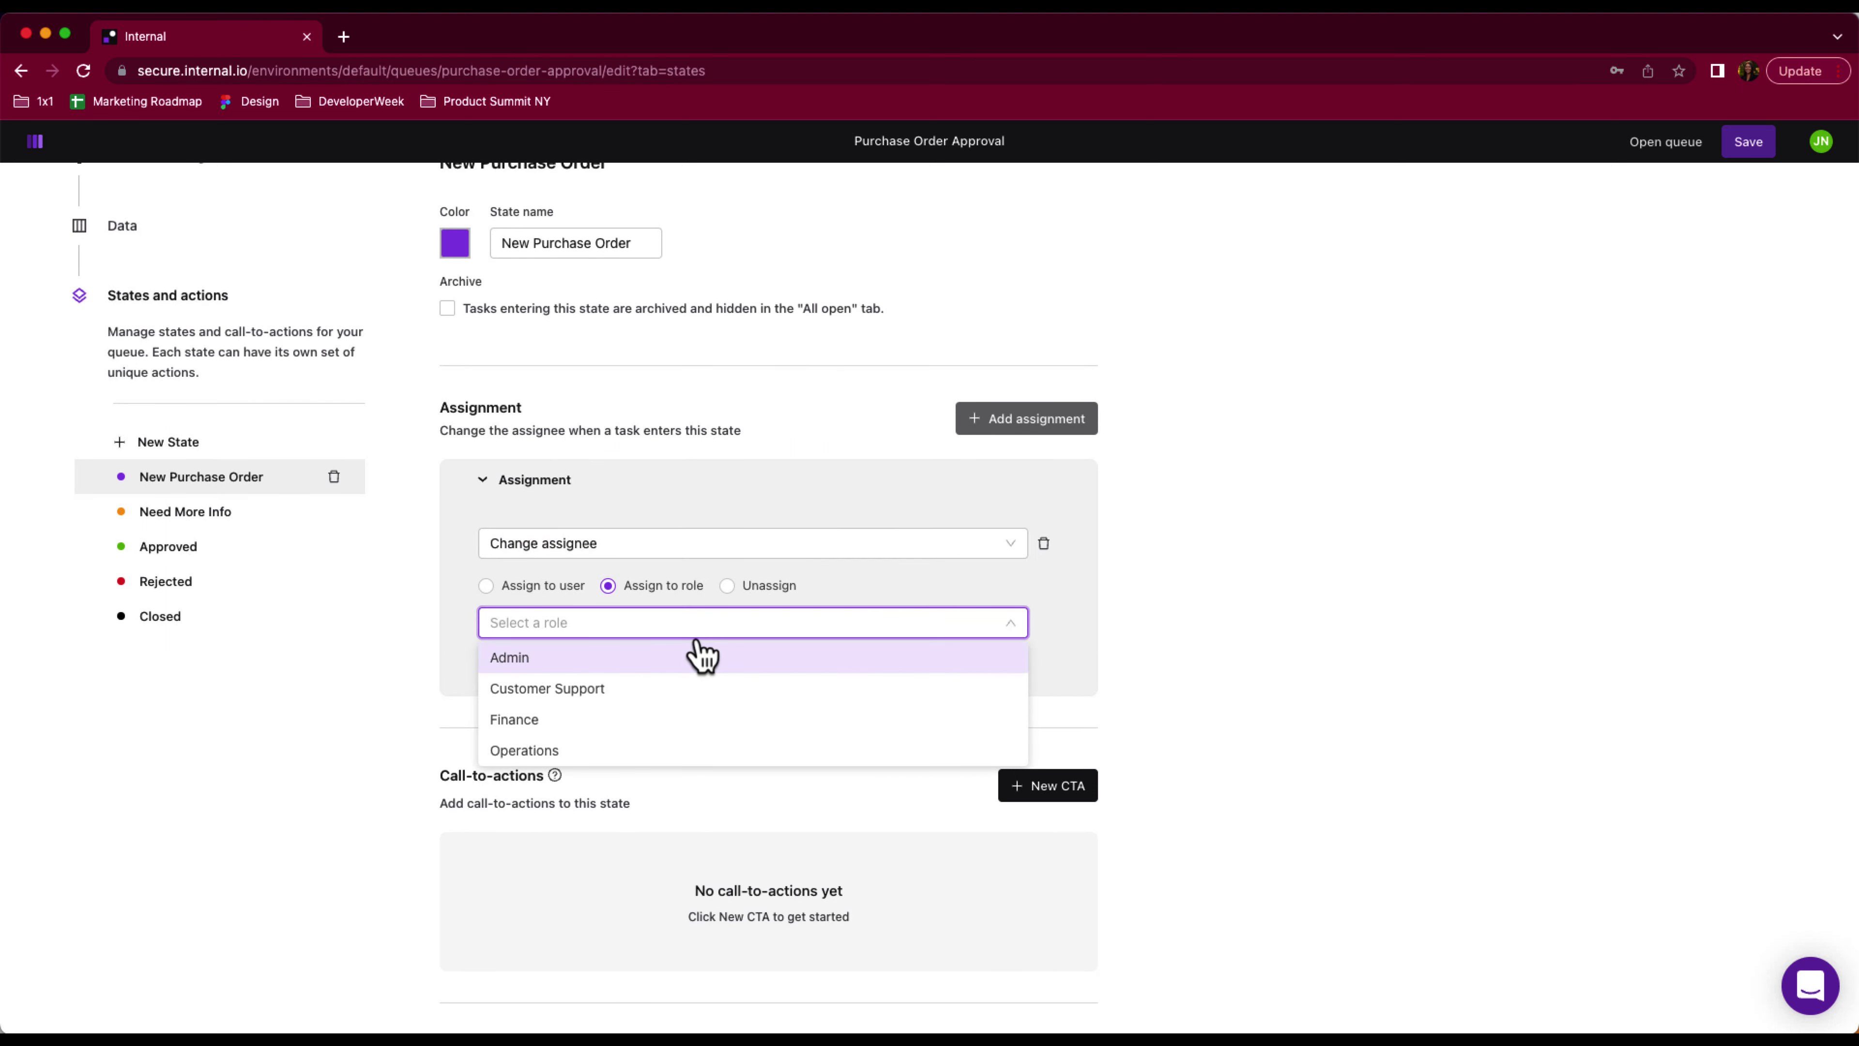
pyautogui.click(677, 750)
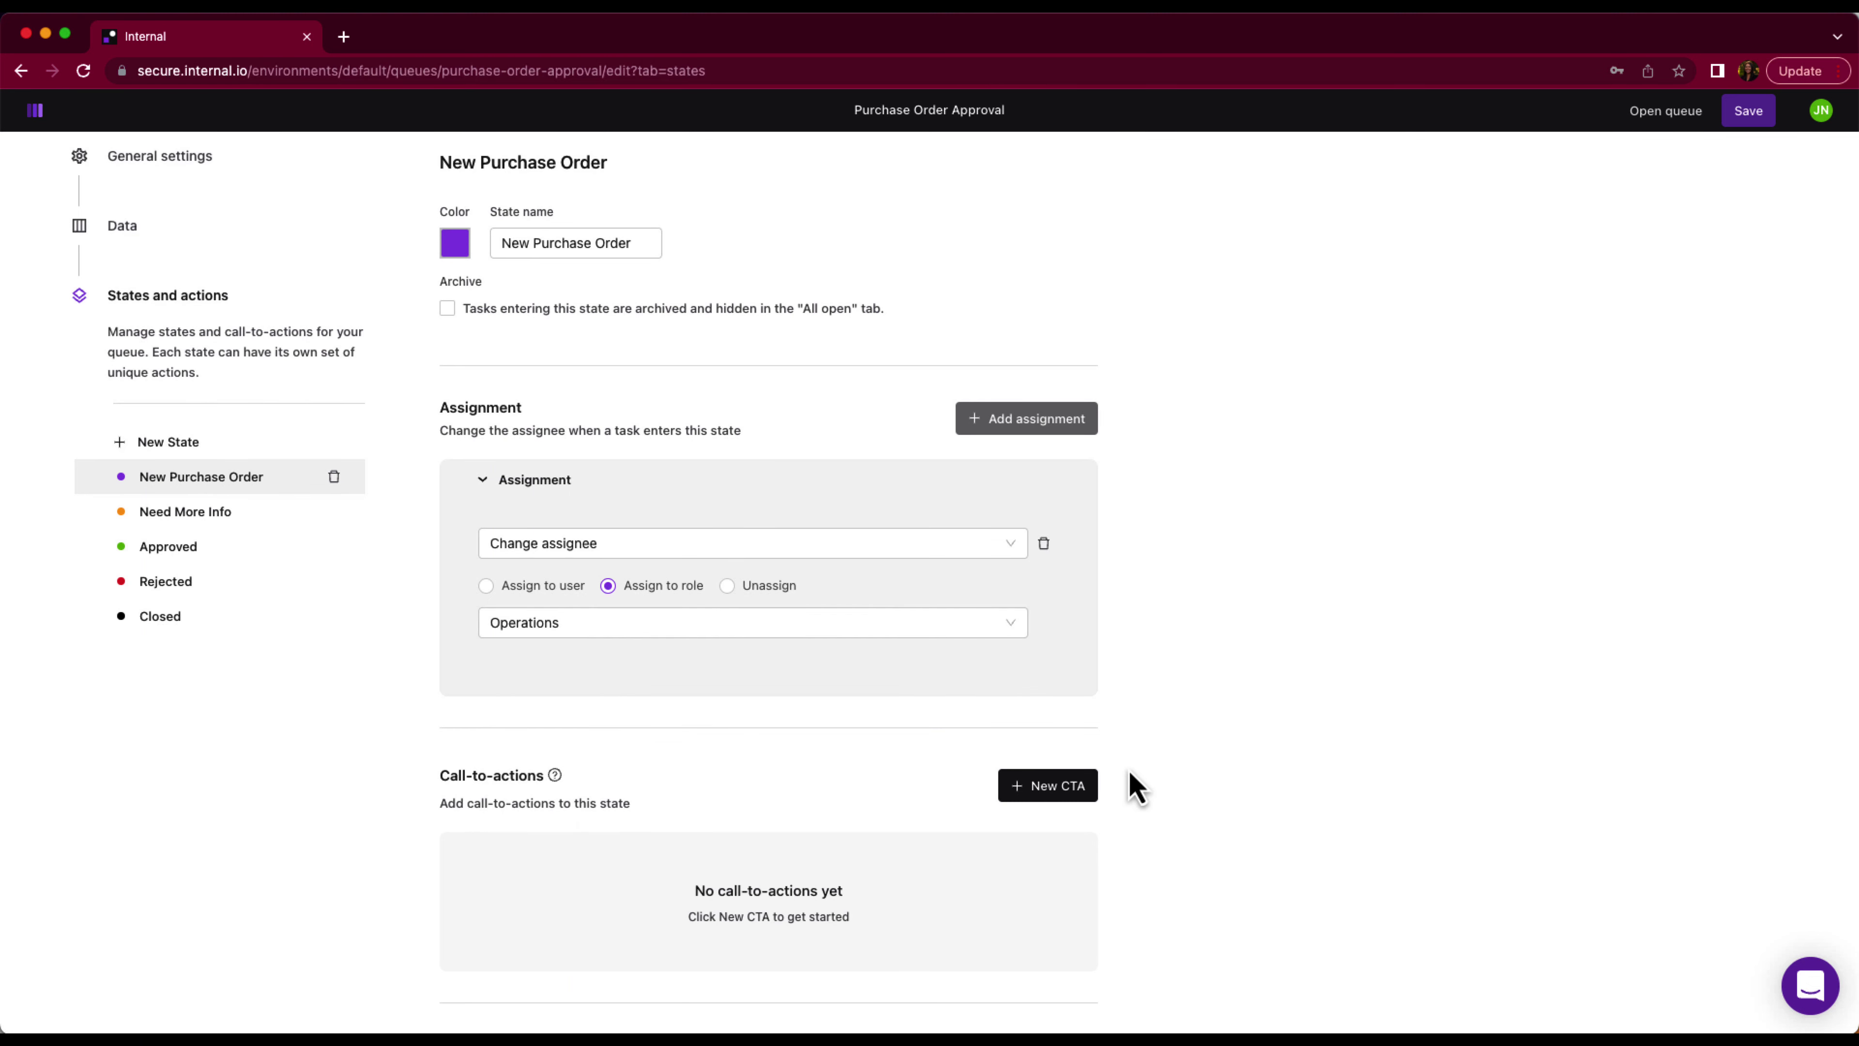
# Add a primary call-to-action labelled "Approve" to the New Purchase Order state that transitions tasks to Approved
pyautogui.click(1081, 791)
pyautogui.scroll(-2, 1120, 818)
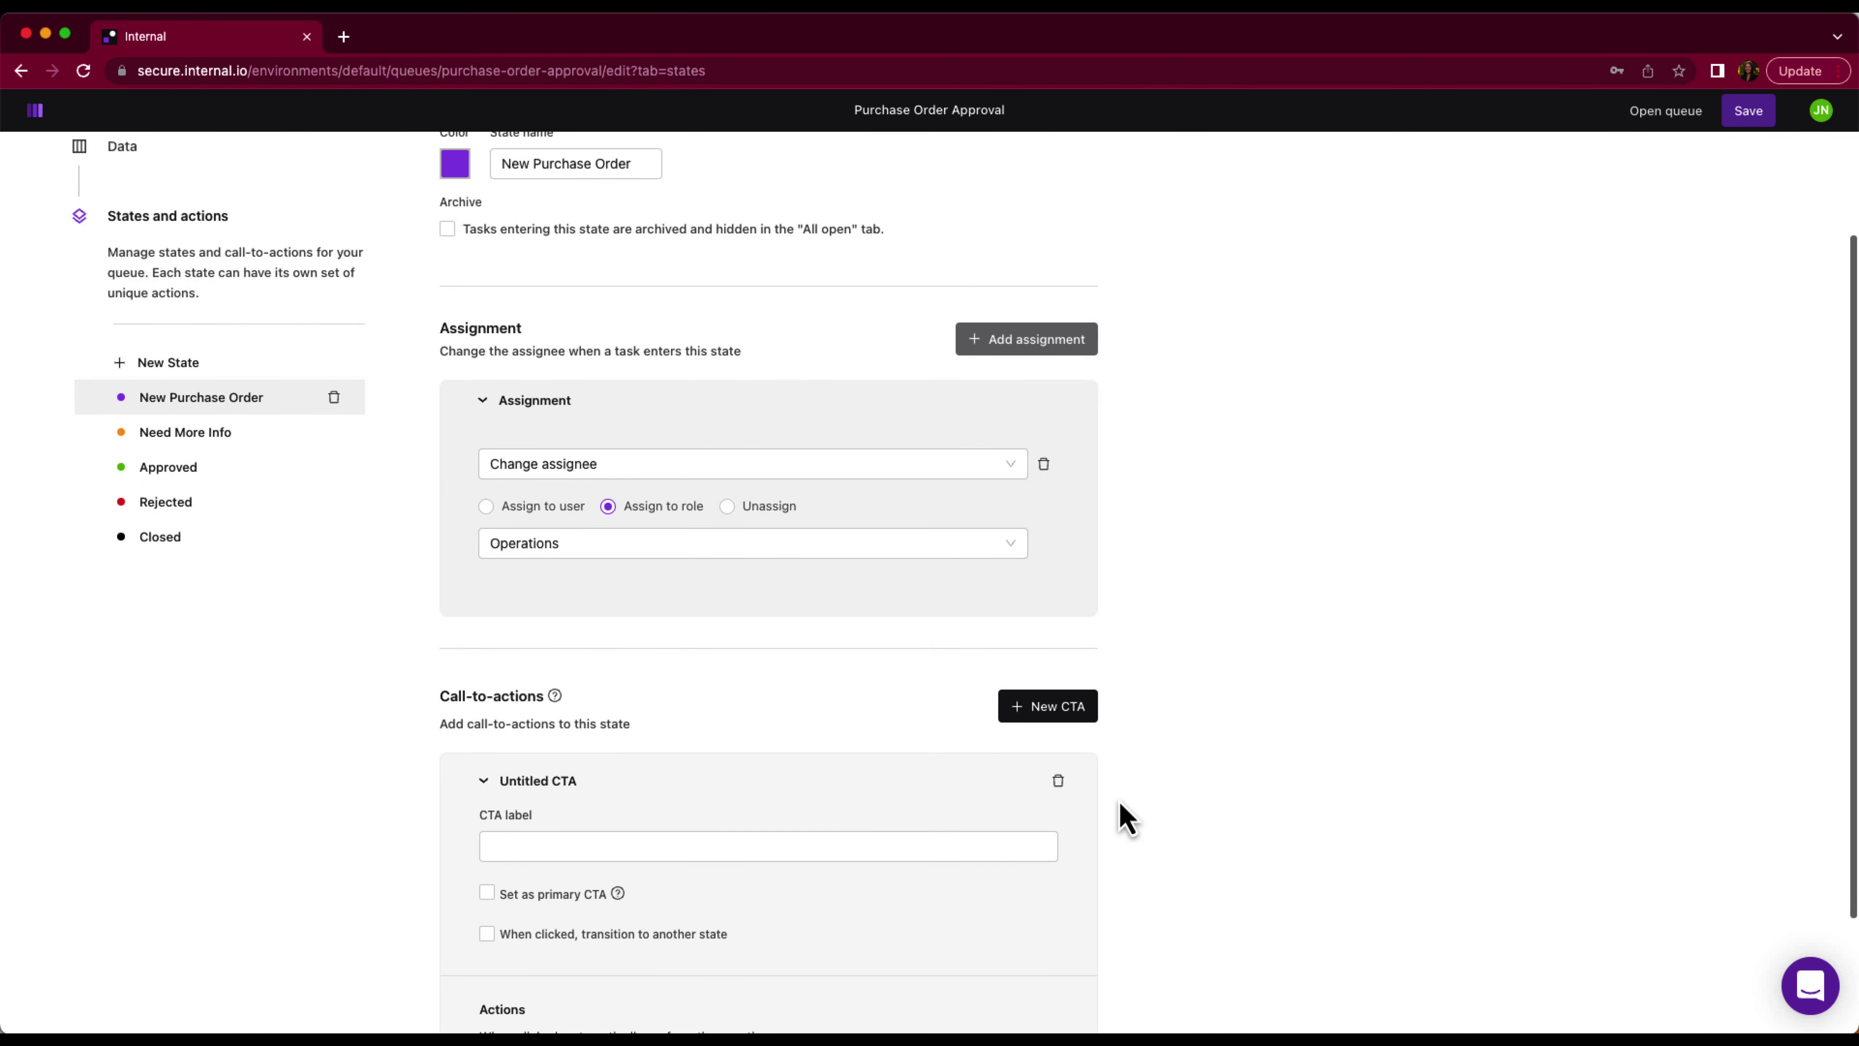
pyautogui.click(859, 848)
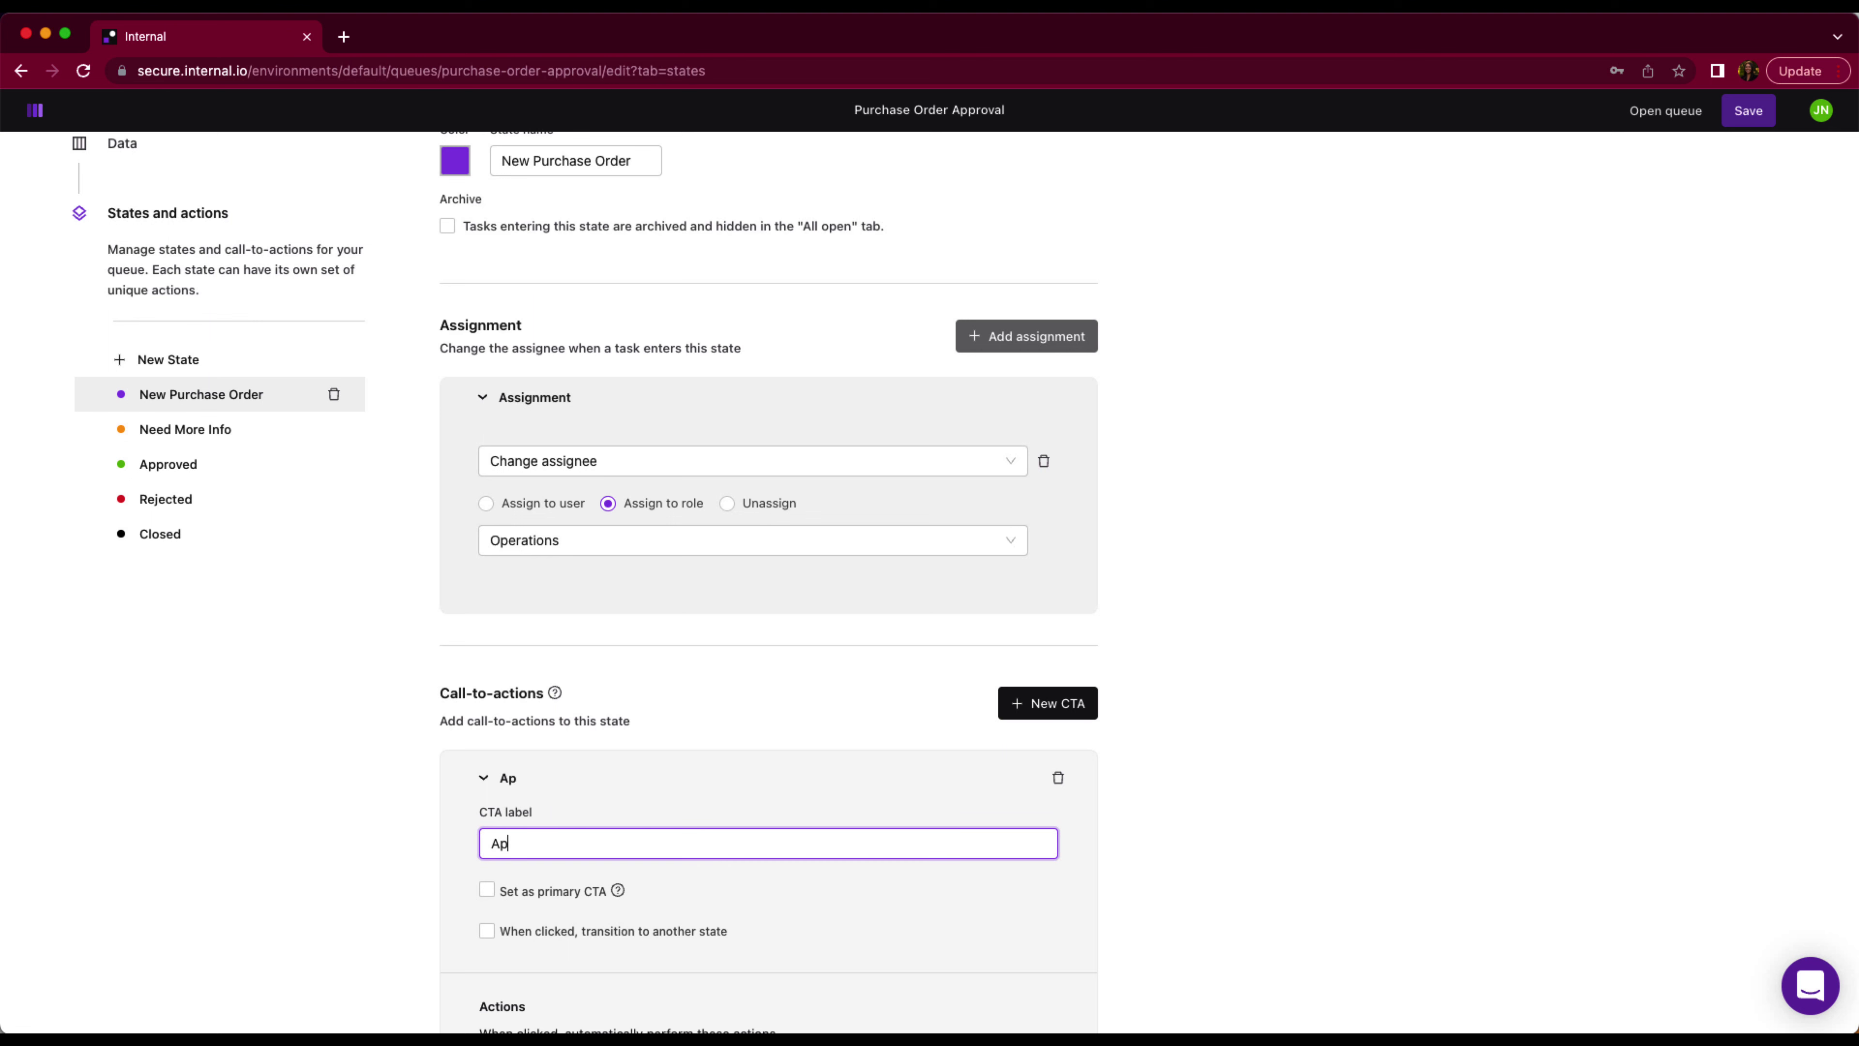
pyautogui.scroll(-4, 859, 853)
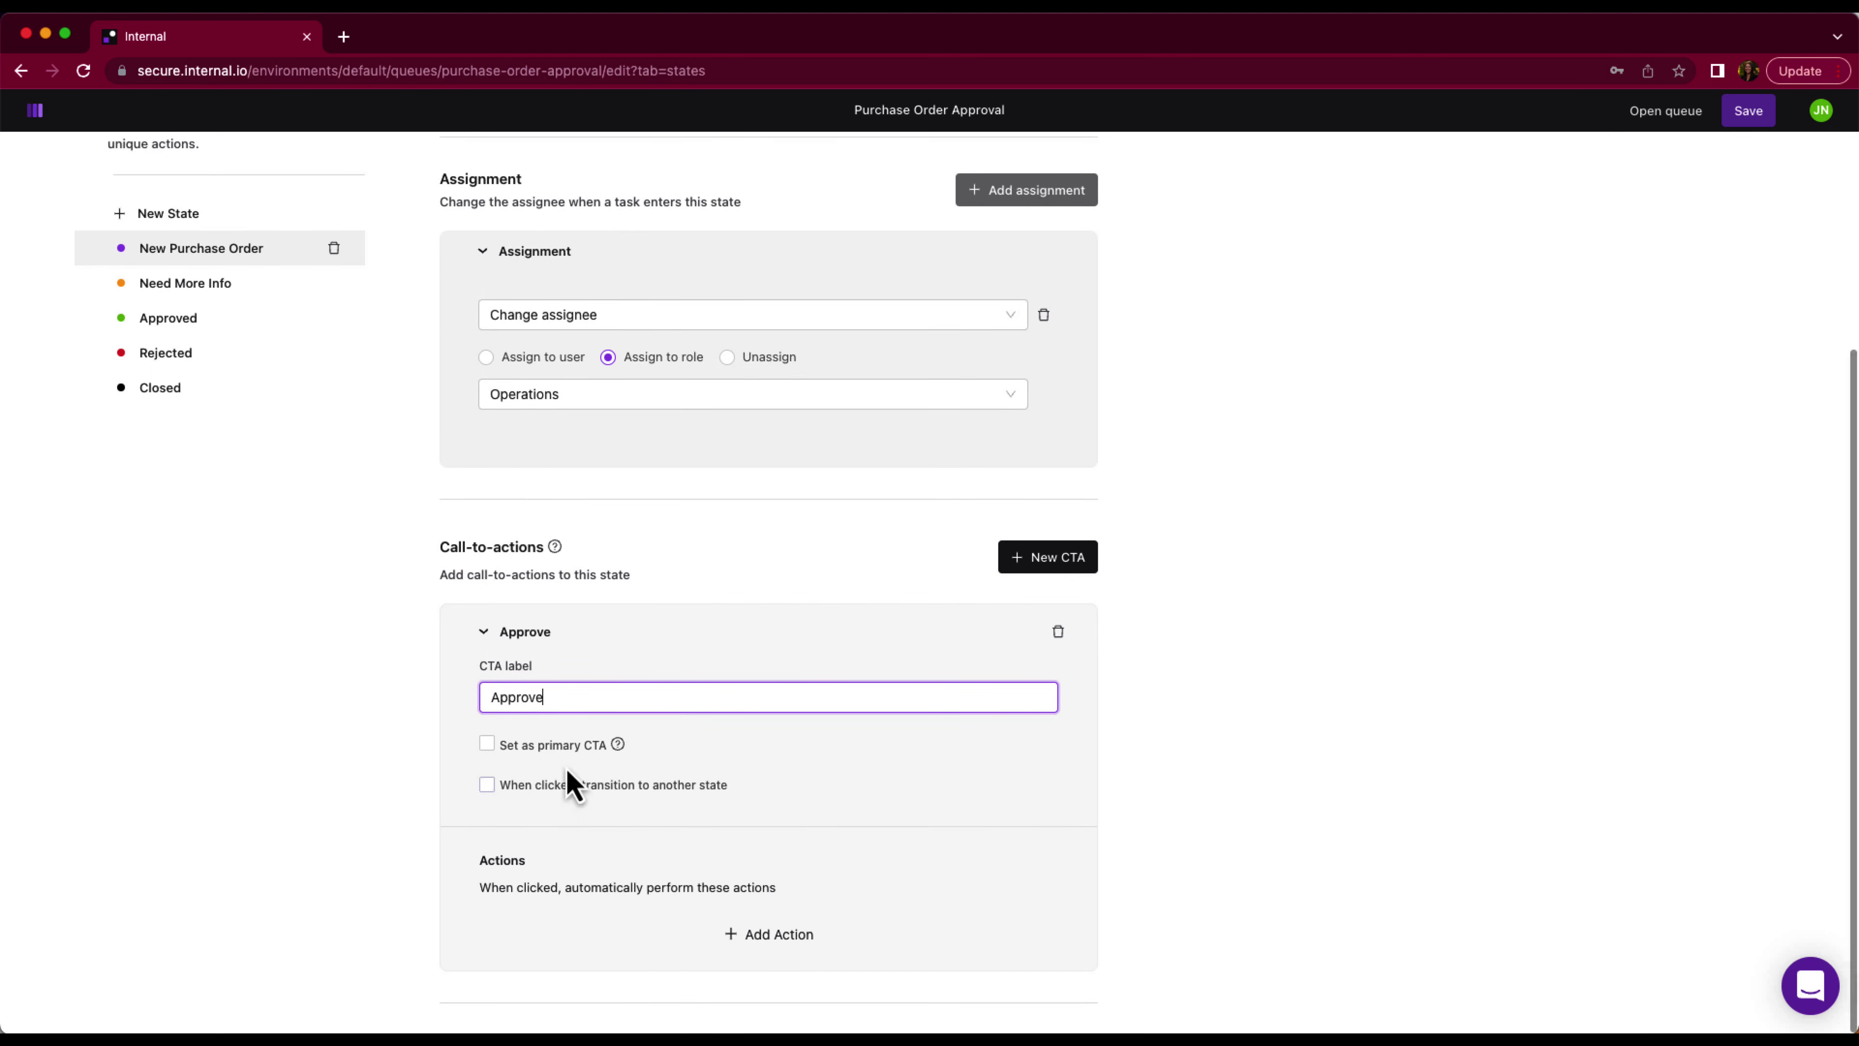
pyautogui.click(560, 746)
pyautogui.click(574, 789)
pyautogui.click(929, 794)
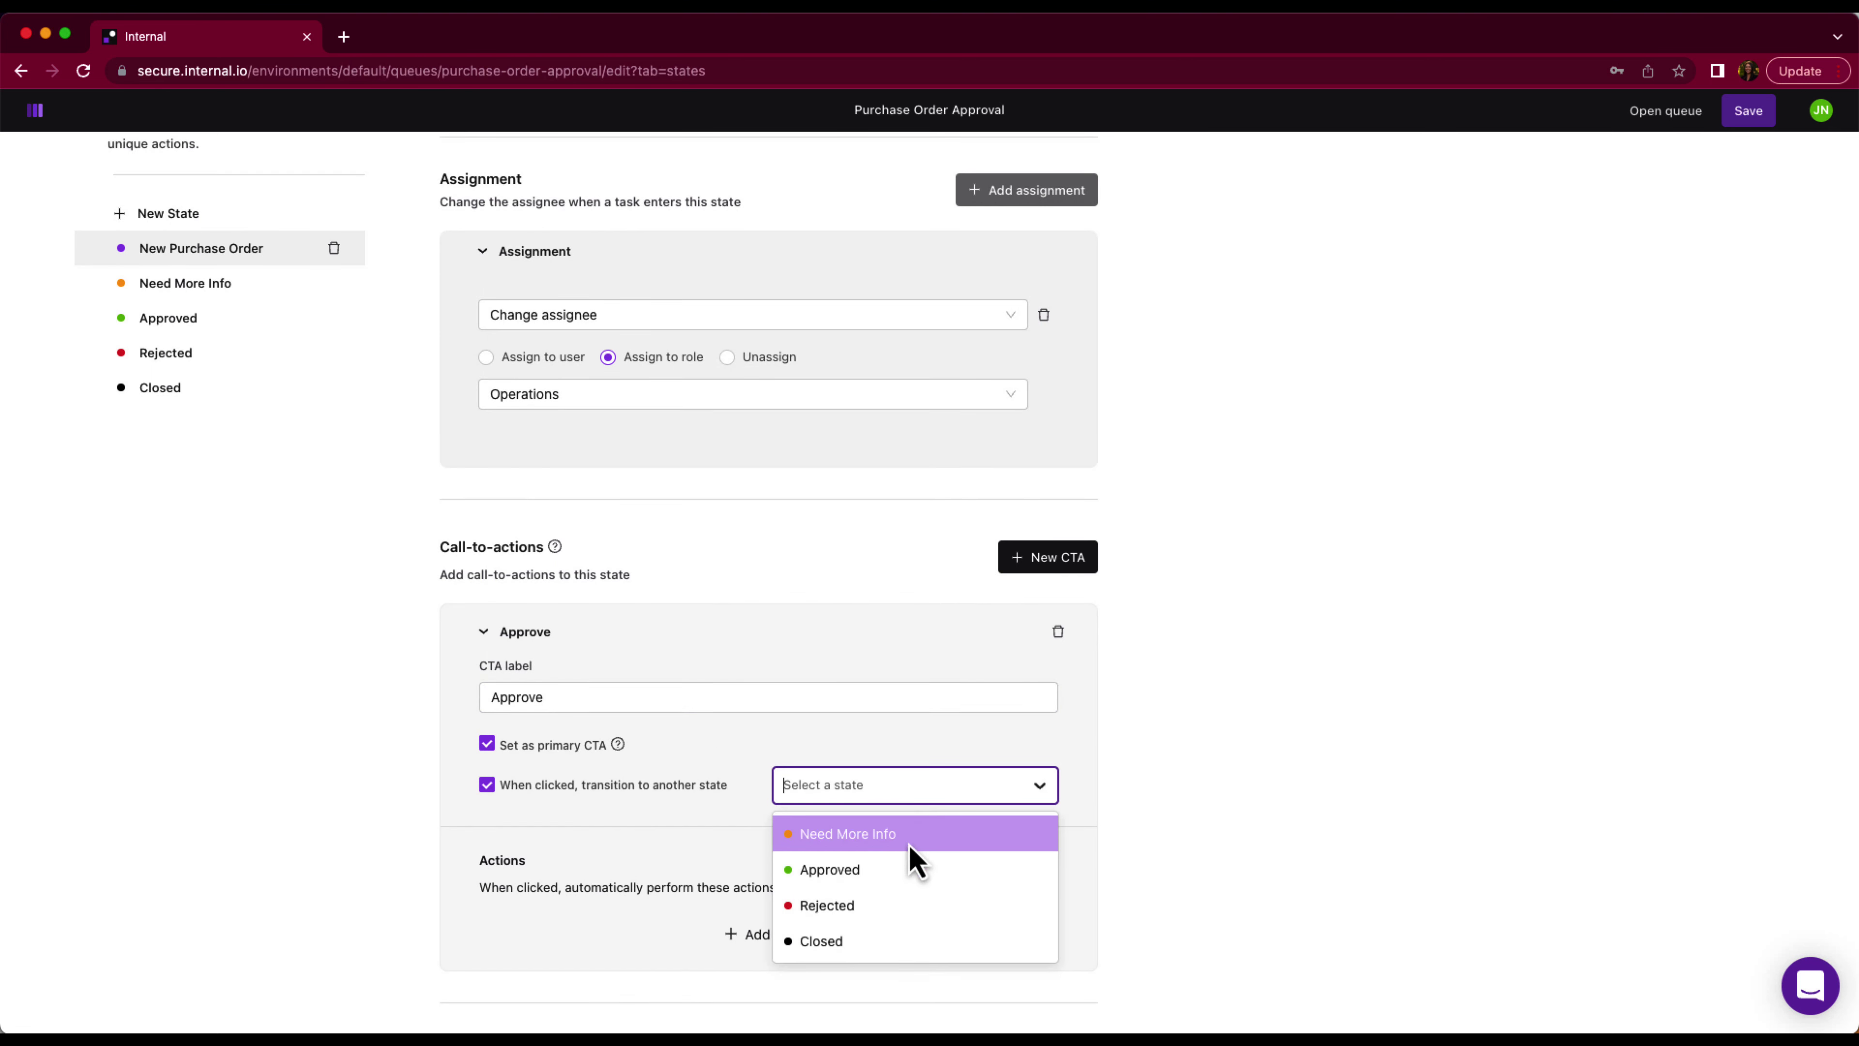
pyautogui.click(911, 873)
# Add an "Update the current task" action to the New Purchase Order state's Approve call-to-action
pyautogui.click(809, 934)
pyautogui.scroll(-2, 946, 905)
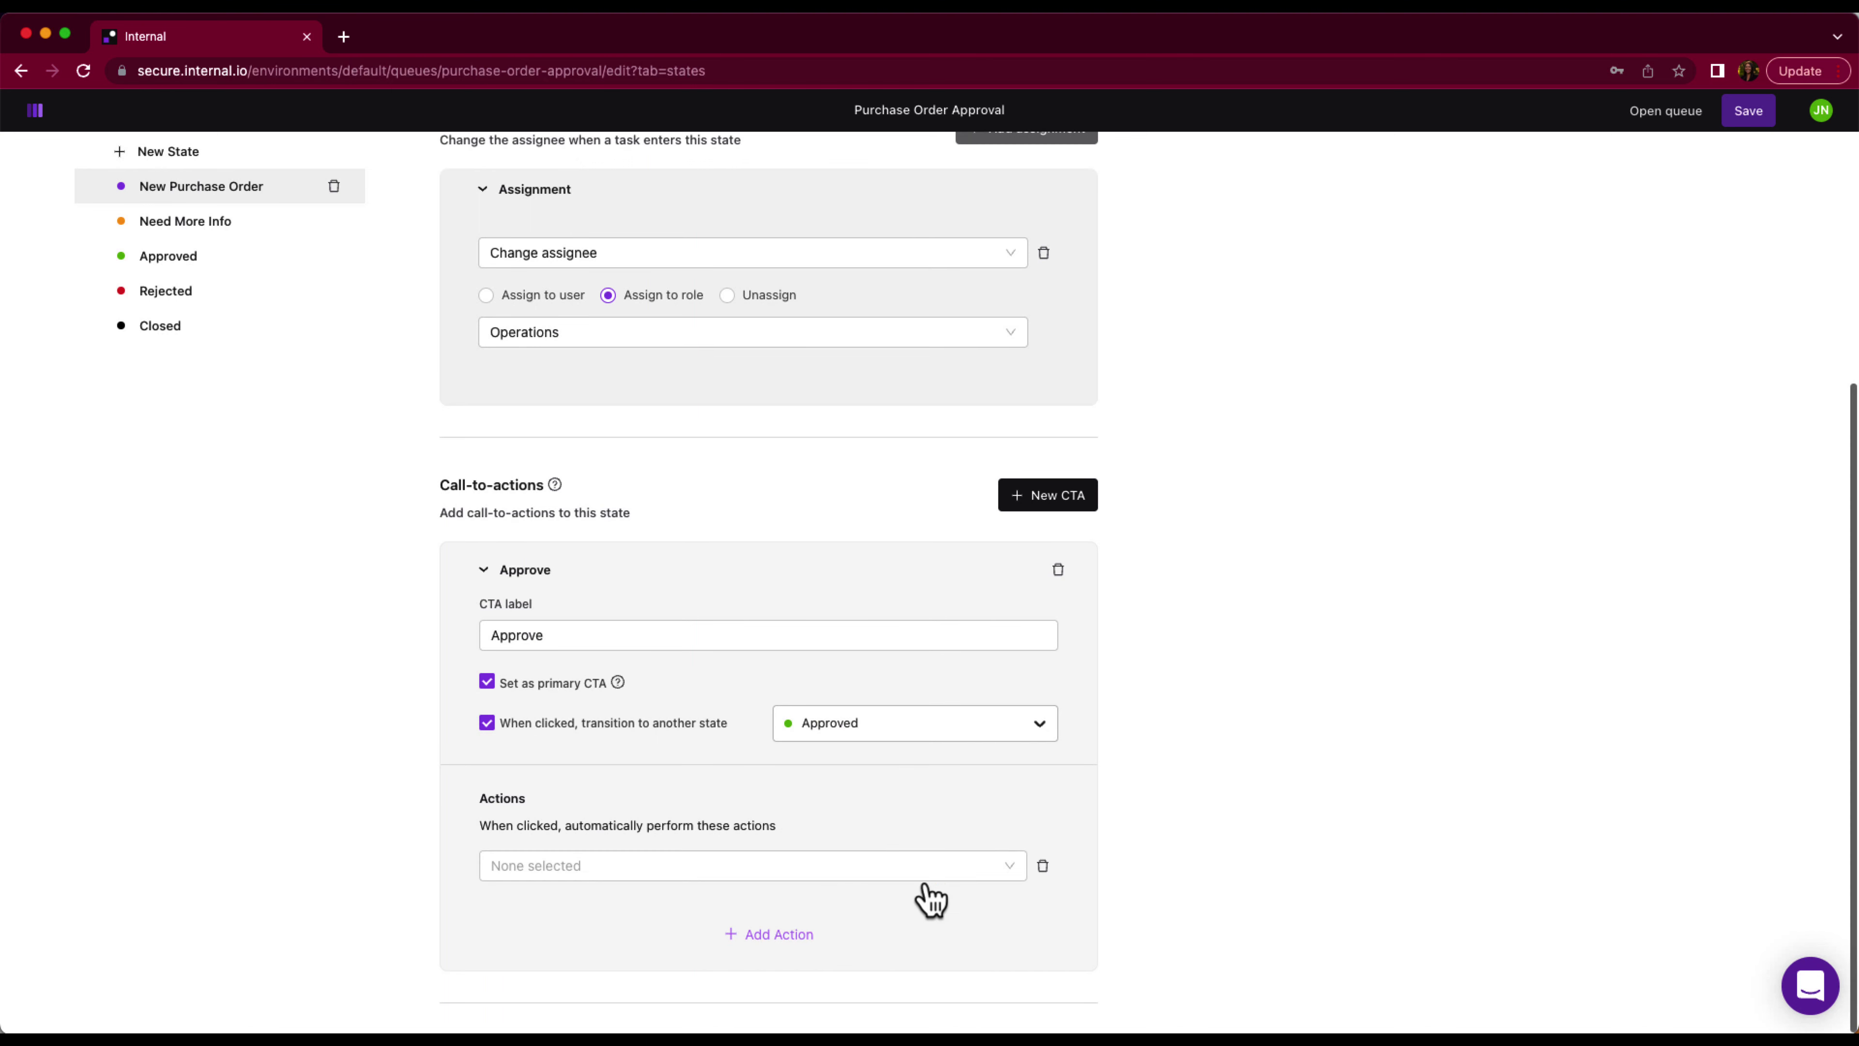
pyautogui.click(901, 876)
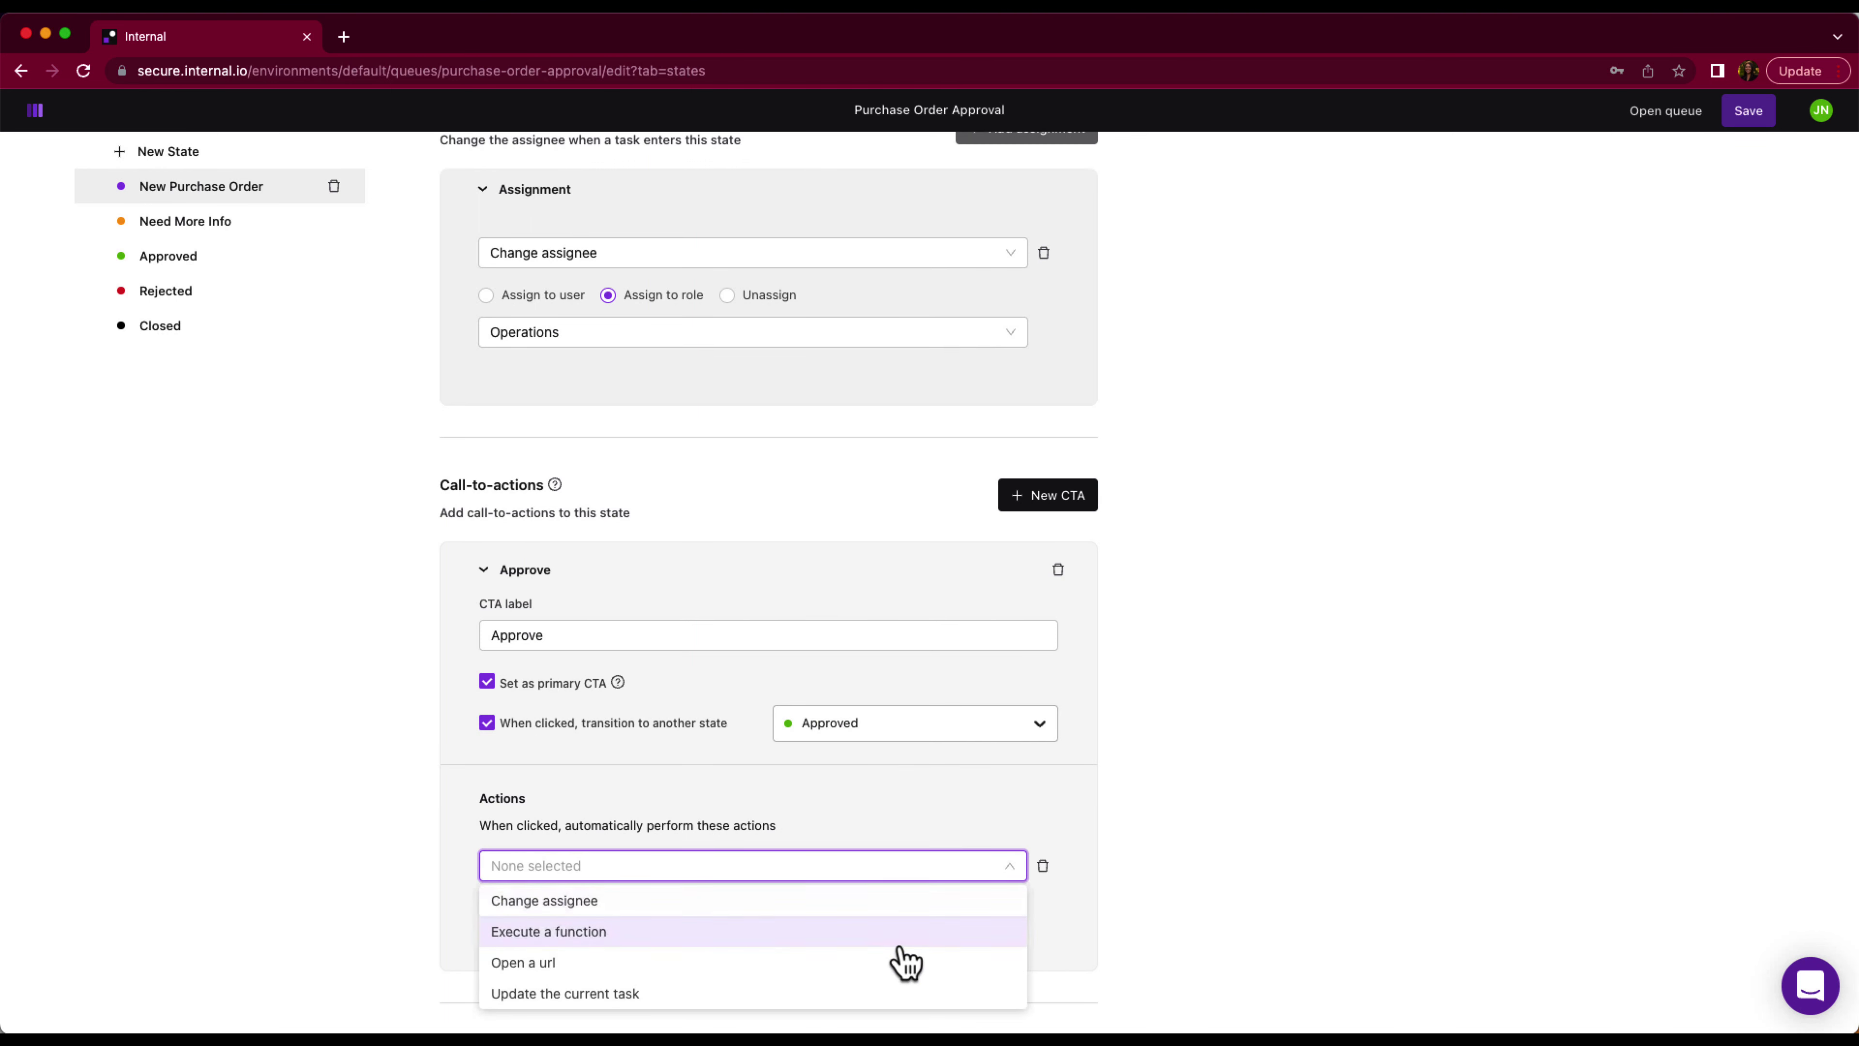
pyautogui.click(896, 993)
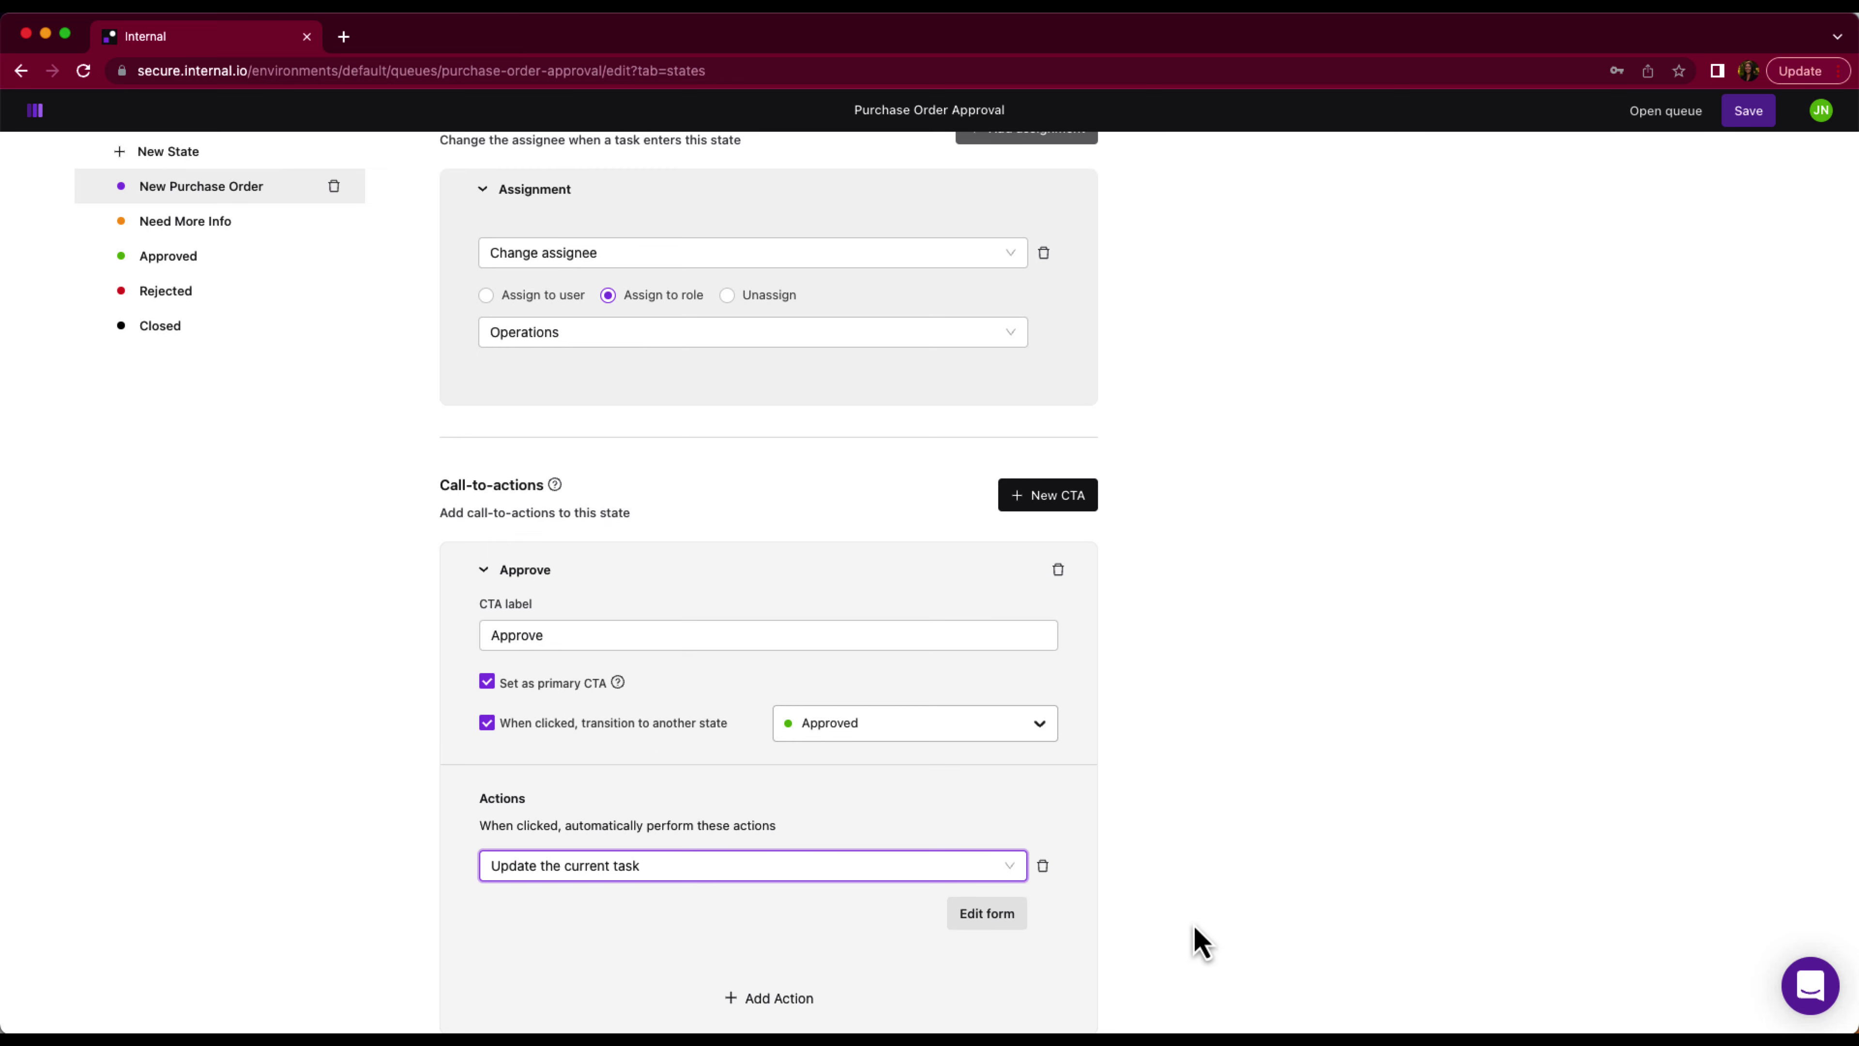
# Add a second call-to-action labelled "Need More Info" to the New Purchase Order state, transitioning tasks to Need More Info
pyautogui.scroll(-2, 1197, 940)
pyautogui.click(1077, 442)
pyautogui.scroll(-3, 1310, 703)
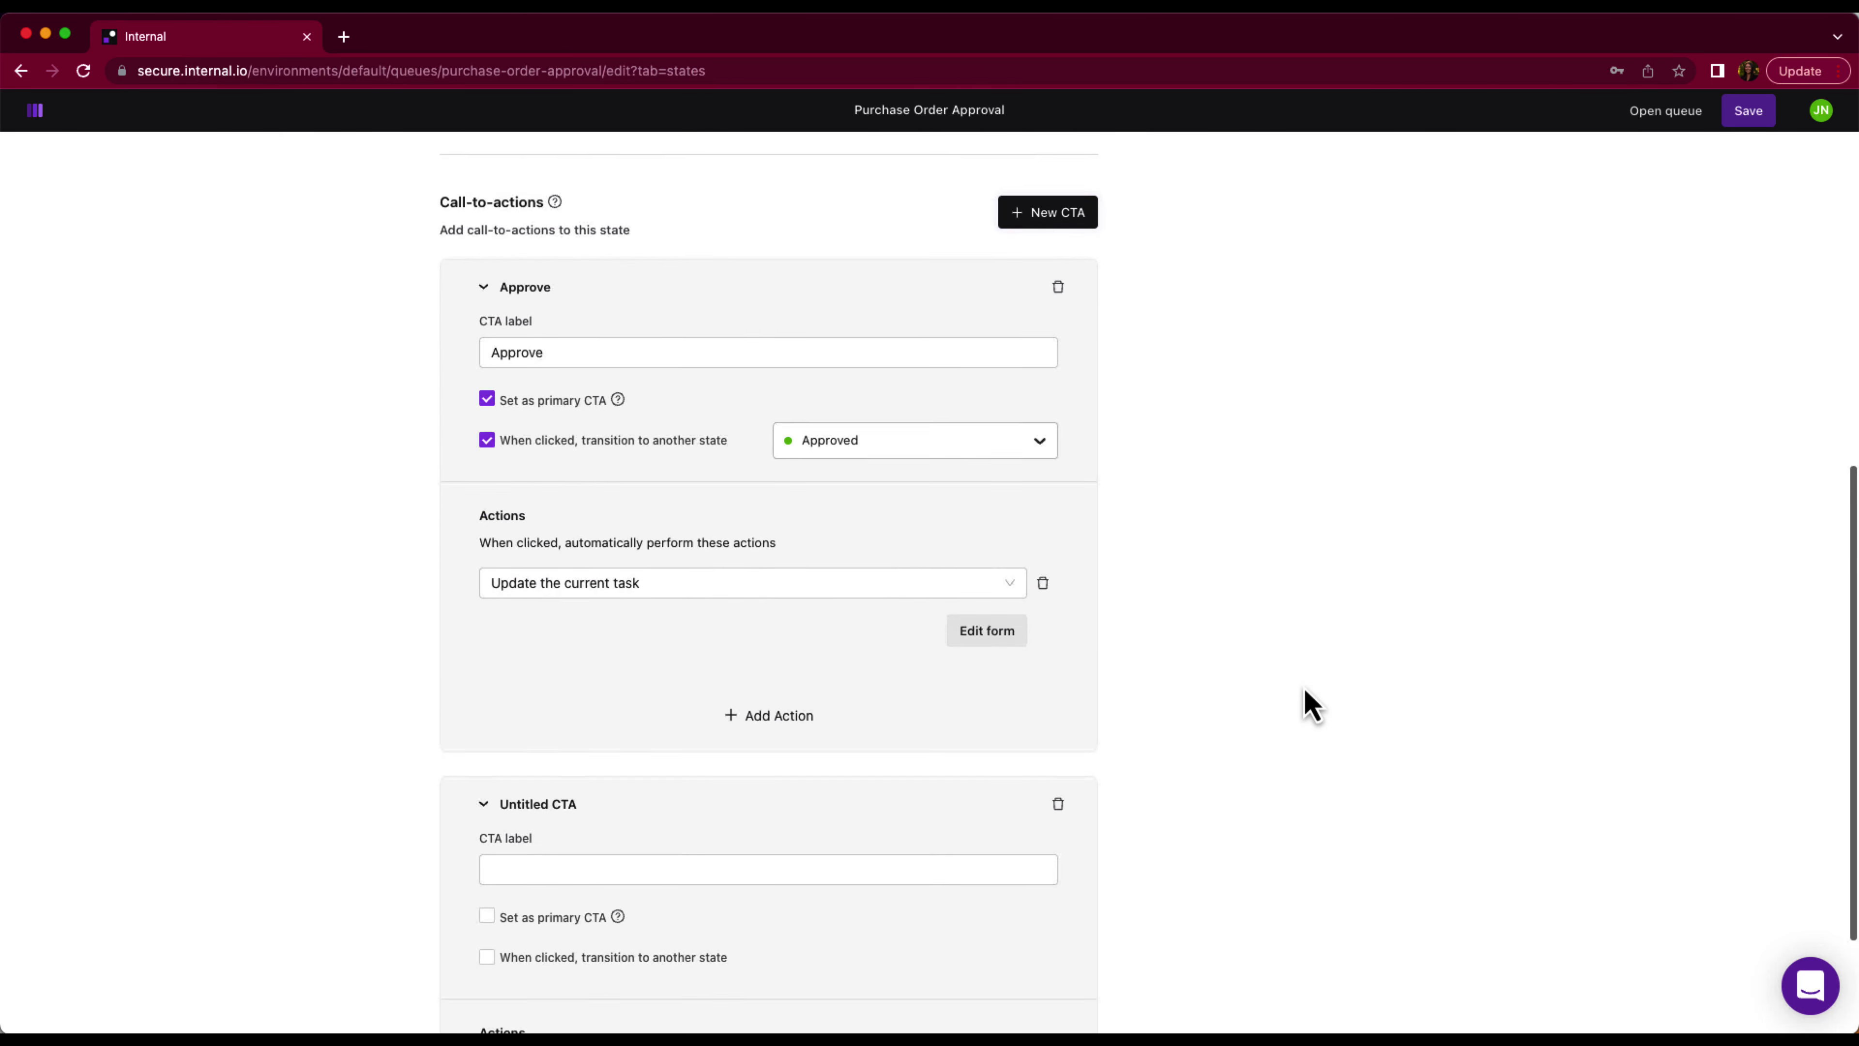
pyautogui.scroll(-3, 1310, 703)
pyautogui.click(972, 697)
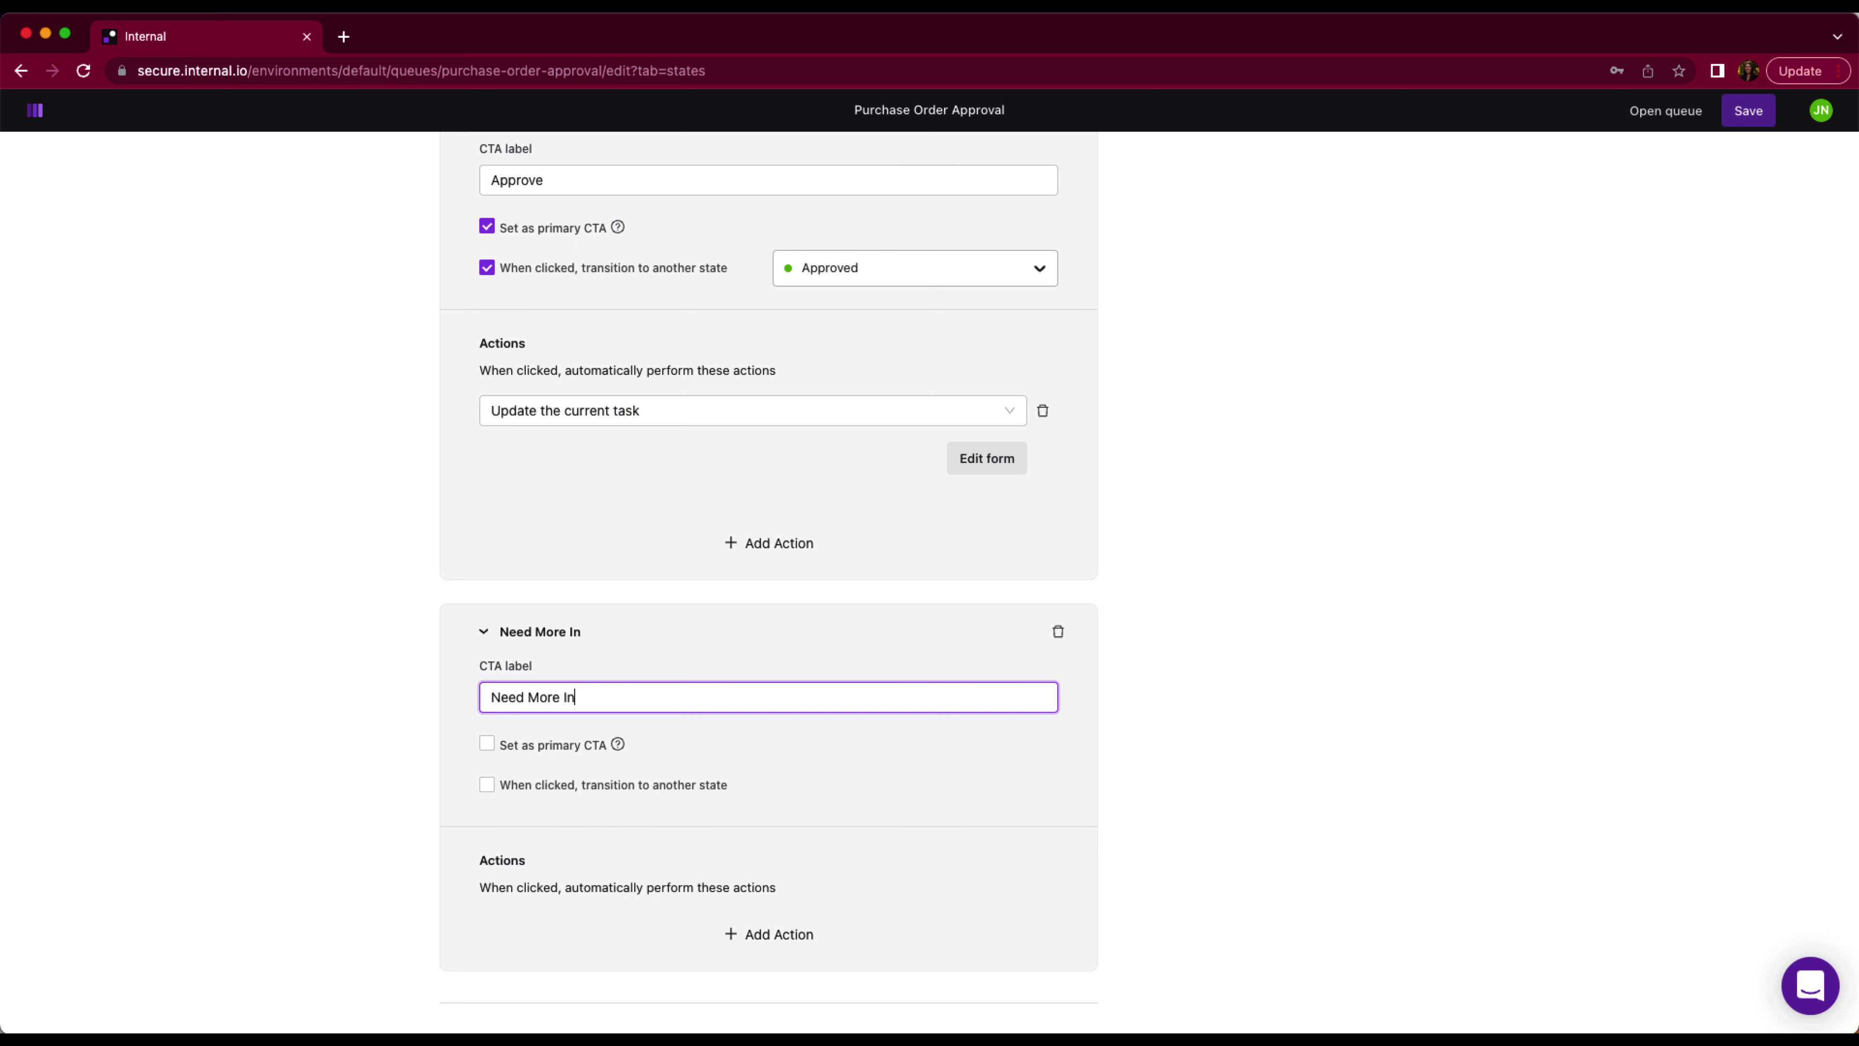
pyautogui.click(706, 789)
pyautogui.click(820, 787)
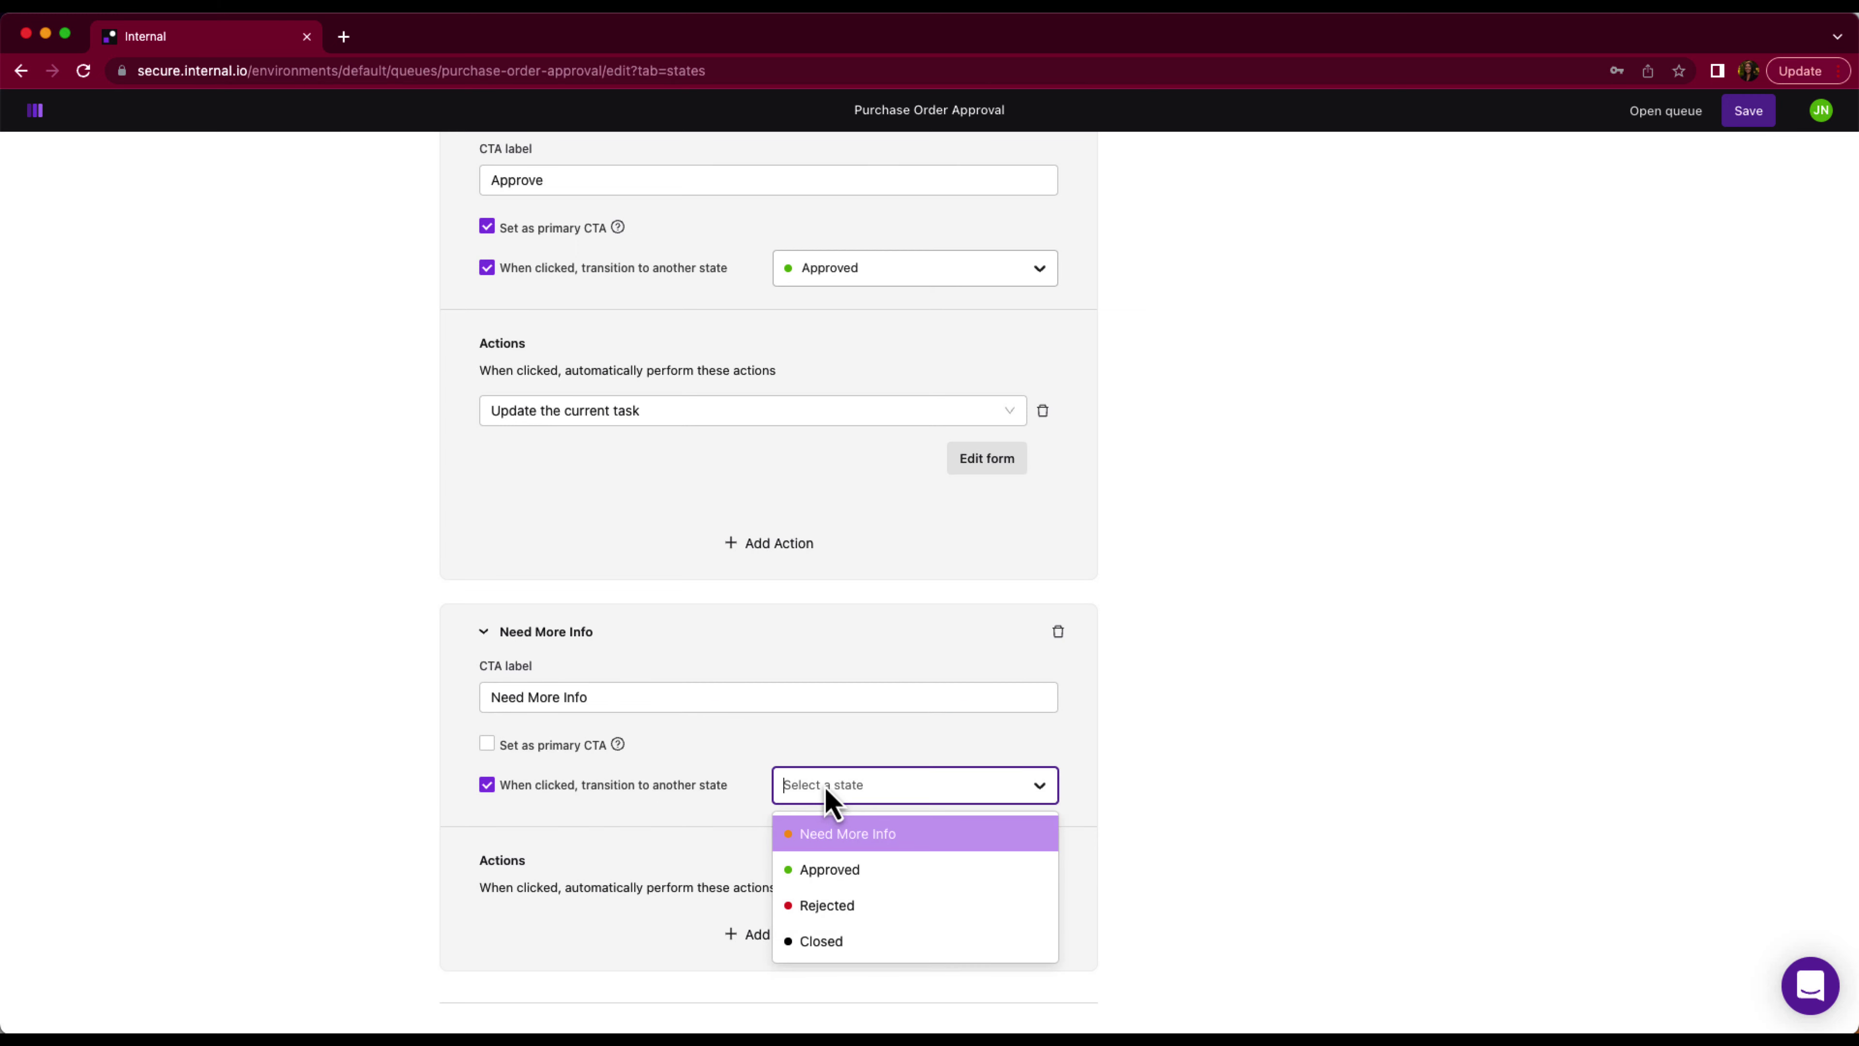
pyautogui.click(876, 848)
# Add an "Update the current task" action to the Need More Info call-to-action
pyautogui.click(809, 924)
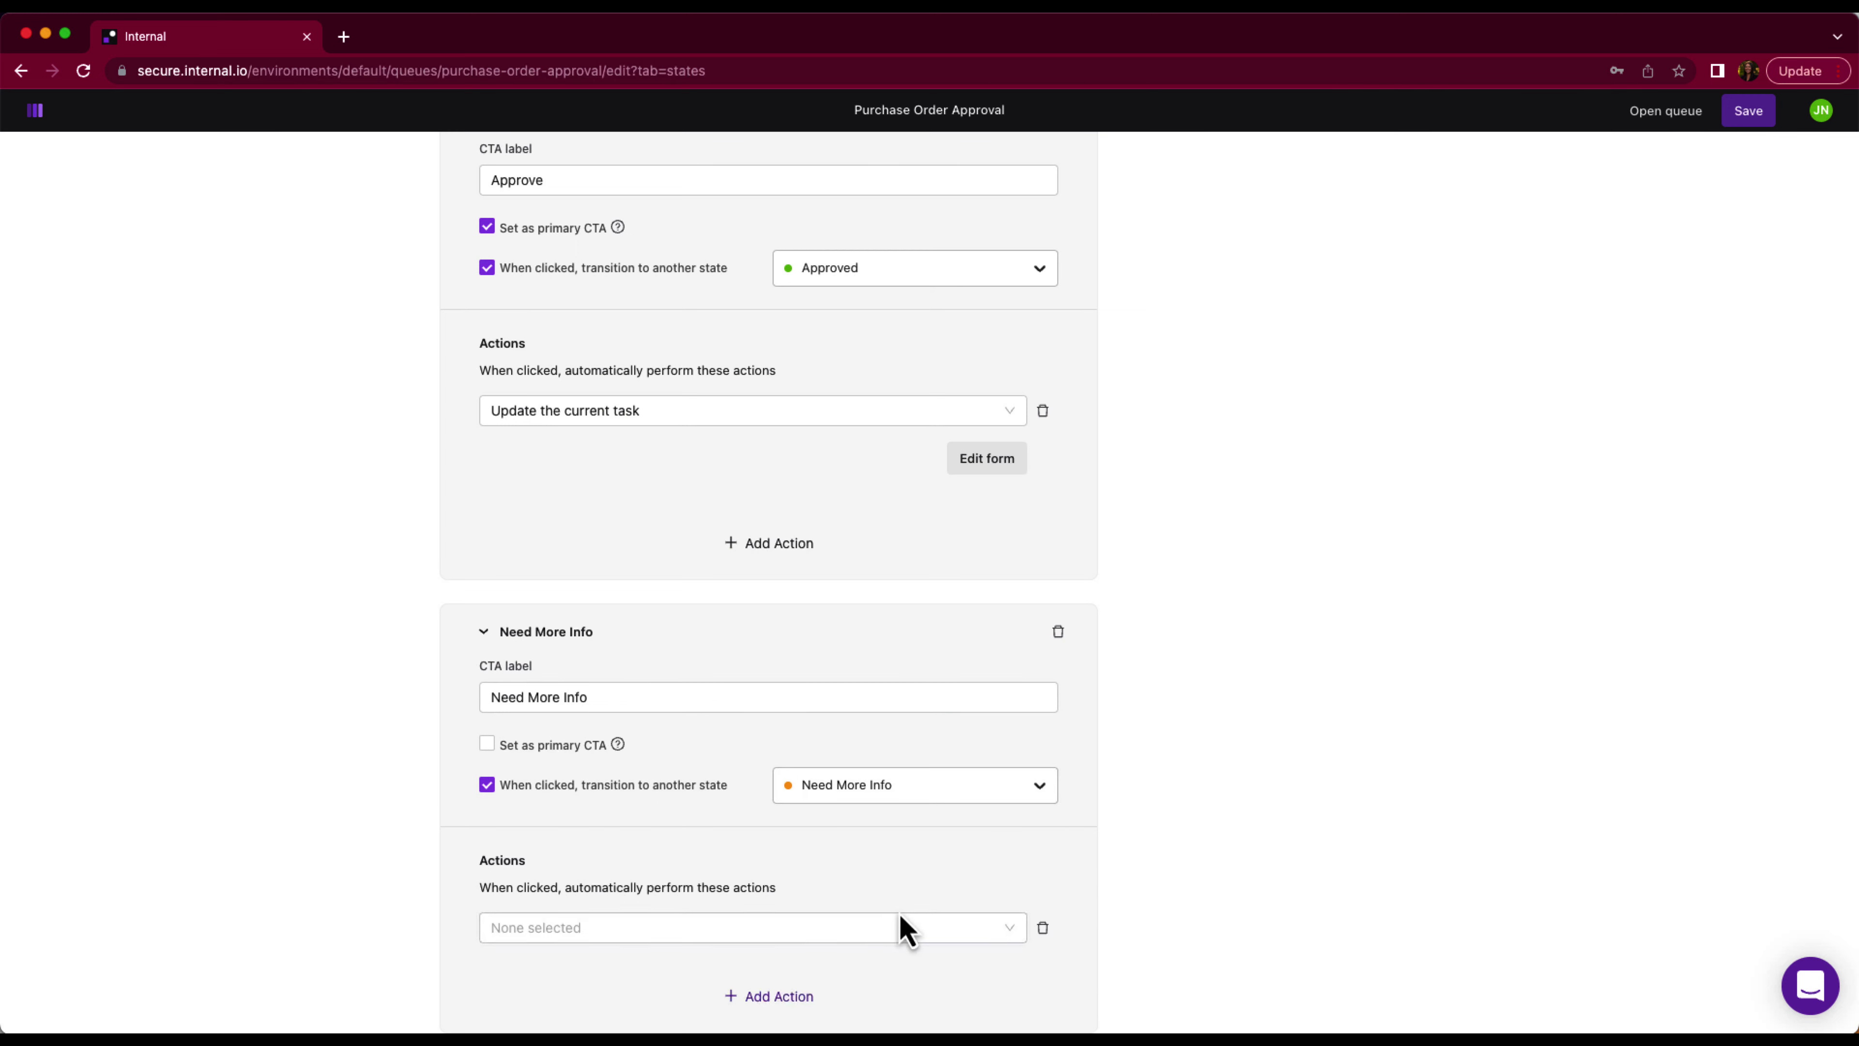
pyautogui.scroll(-1, 866, 921)
pyautogui.click(825, 868)
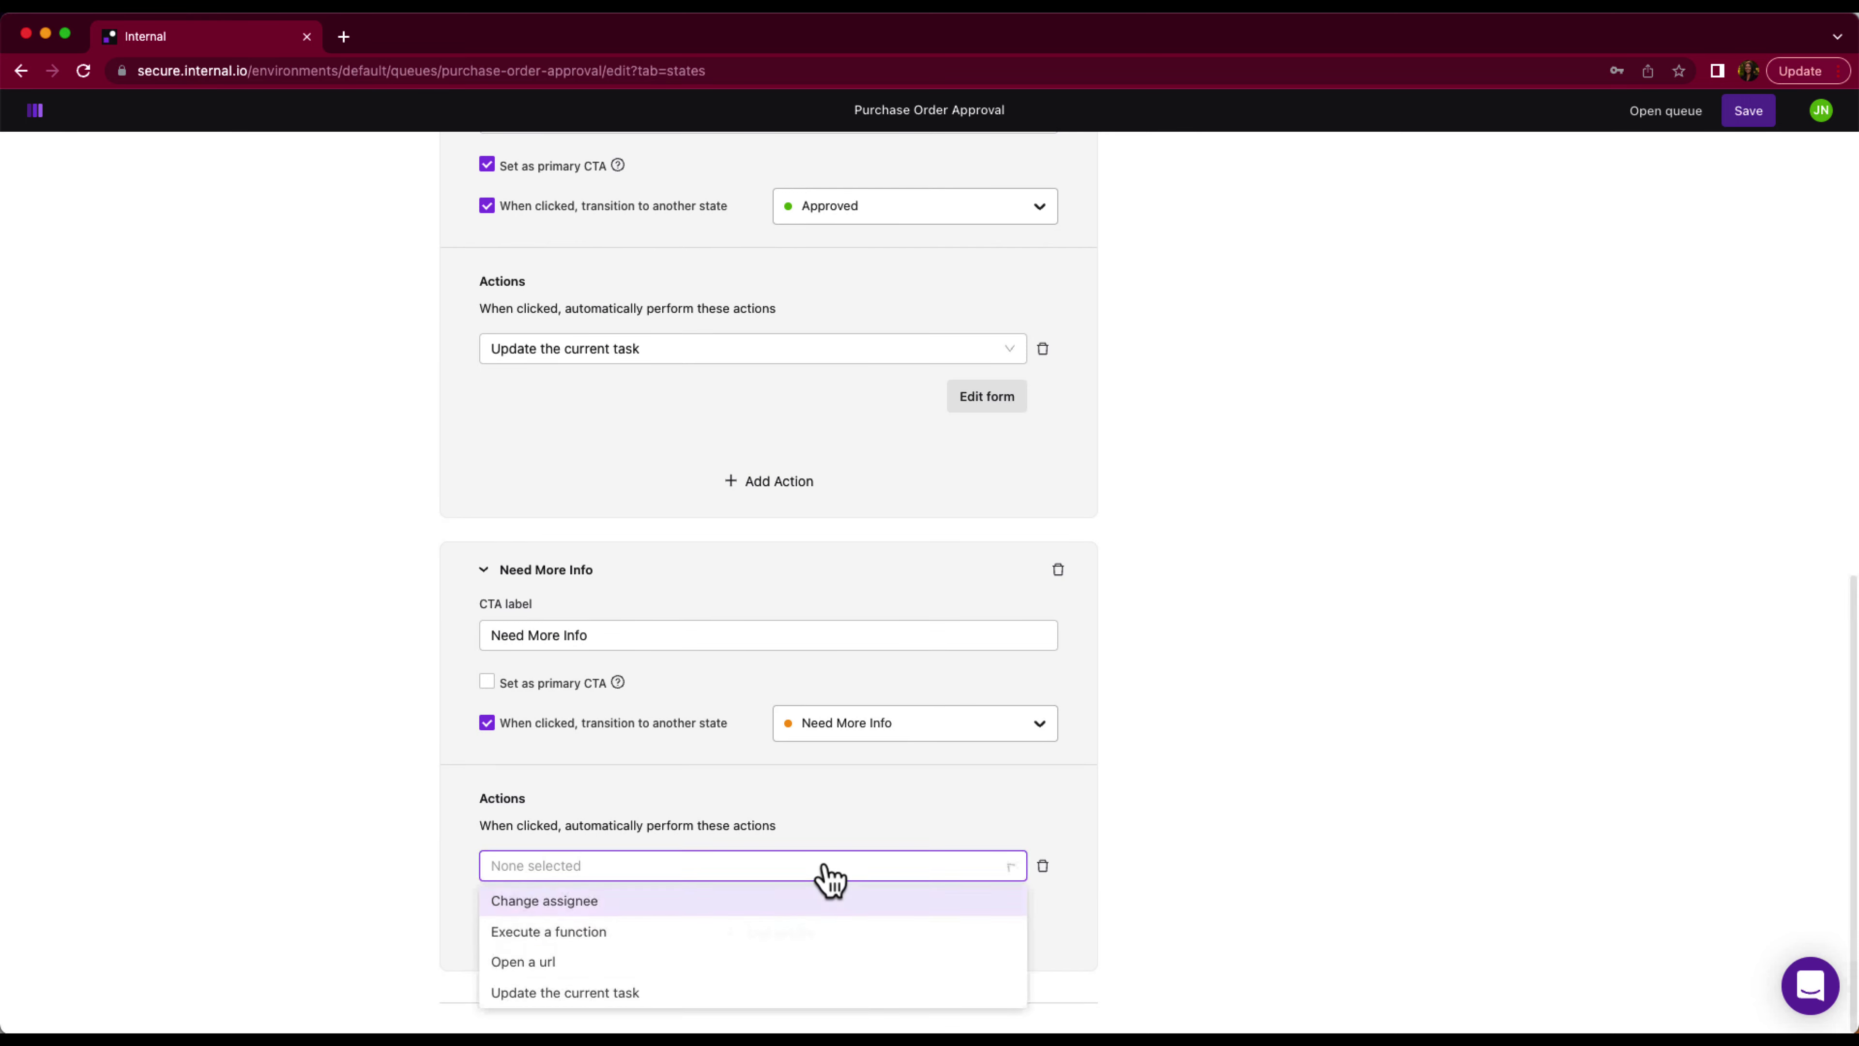
pyautogui.click(759, 994)
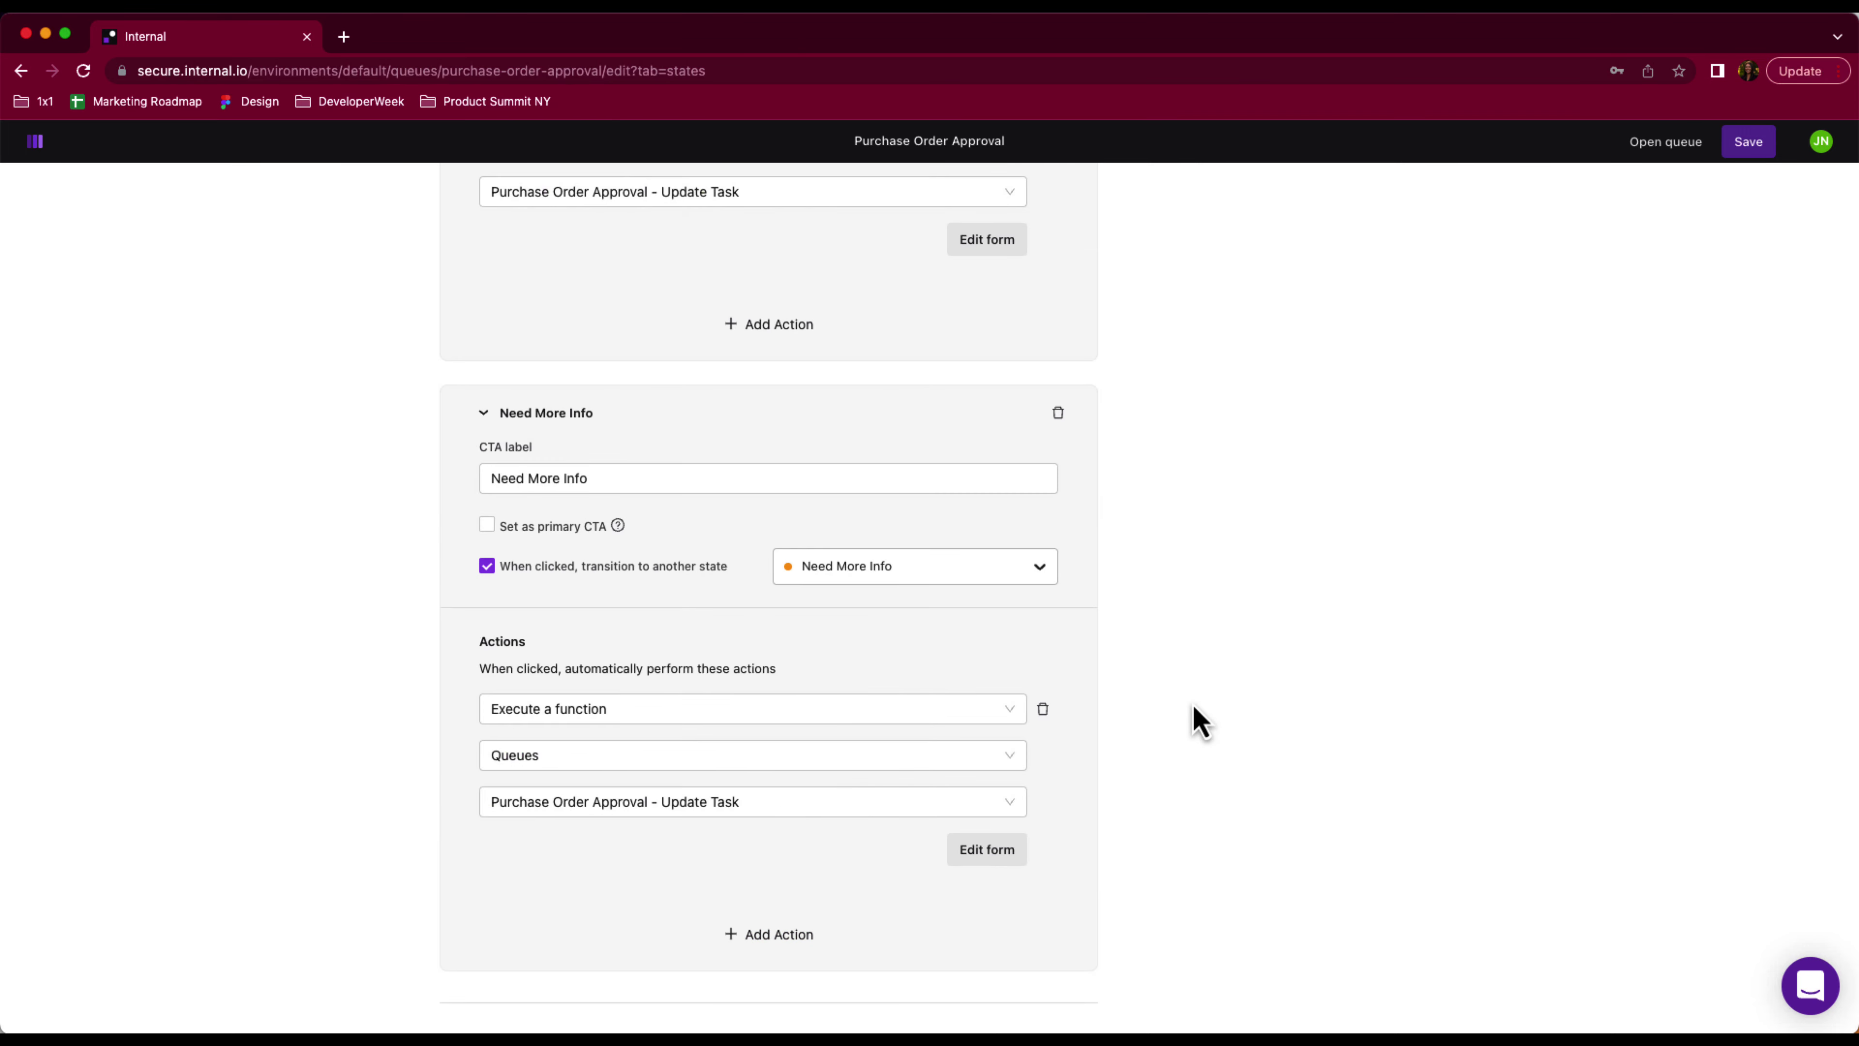
# Add a primary call-to-action labelled "Approve" to the Need More Info state that transitions tasks to Approved
pyautogui.scroll(20, 1193, 707)
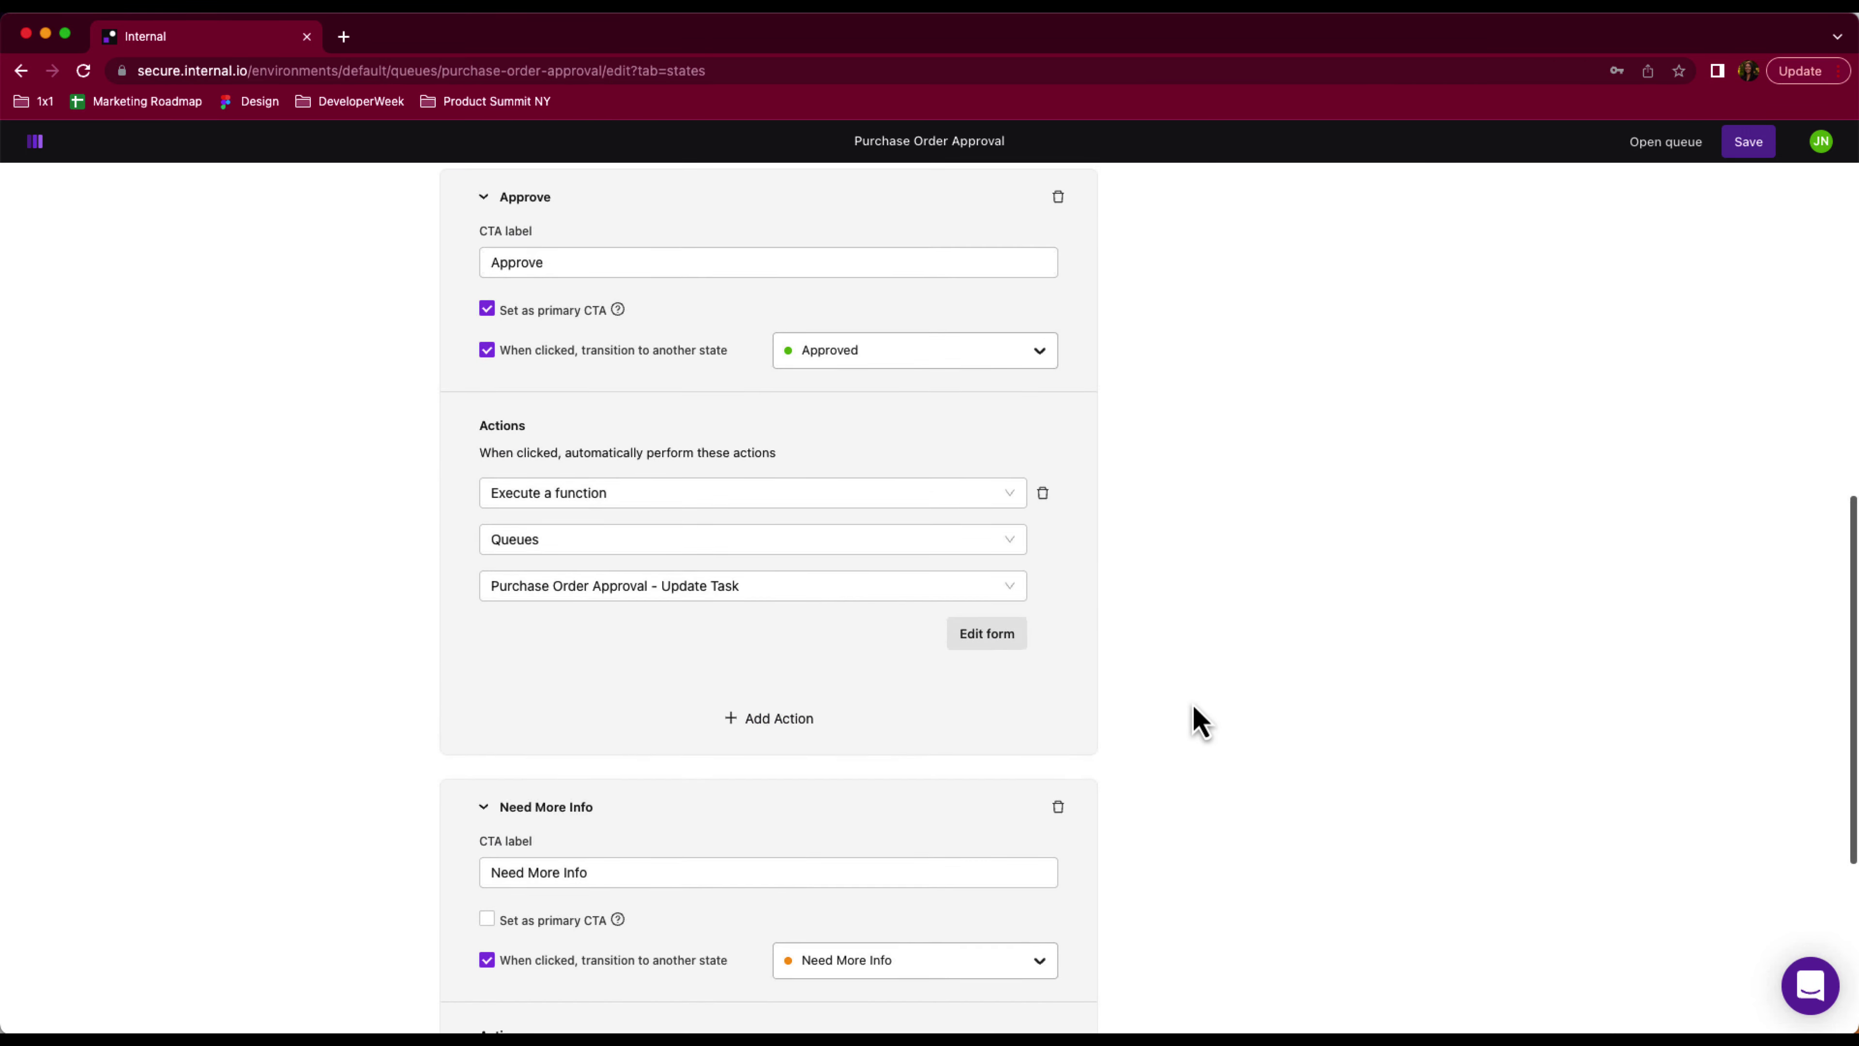
pyautogui.click(263, 608)
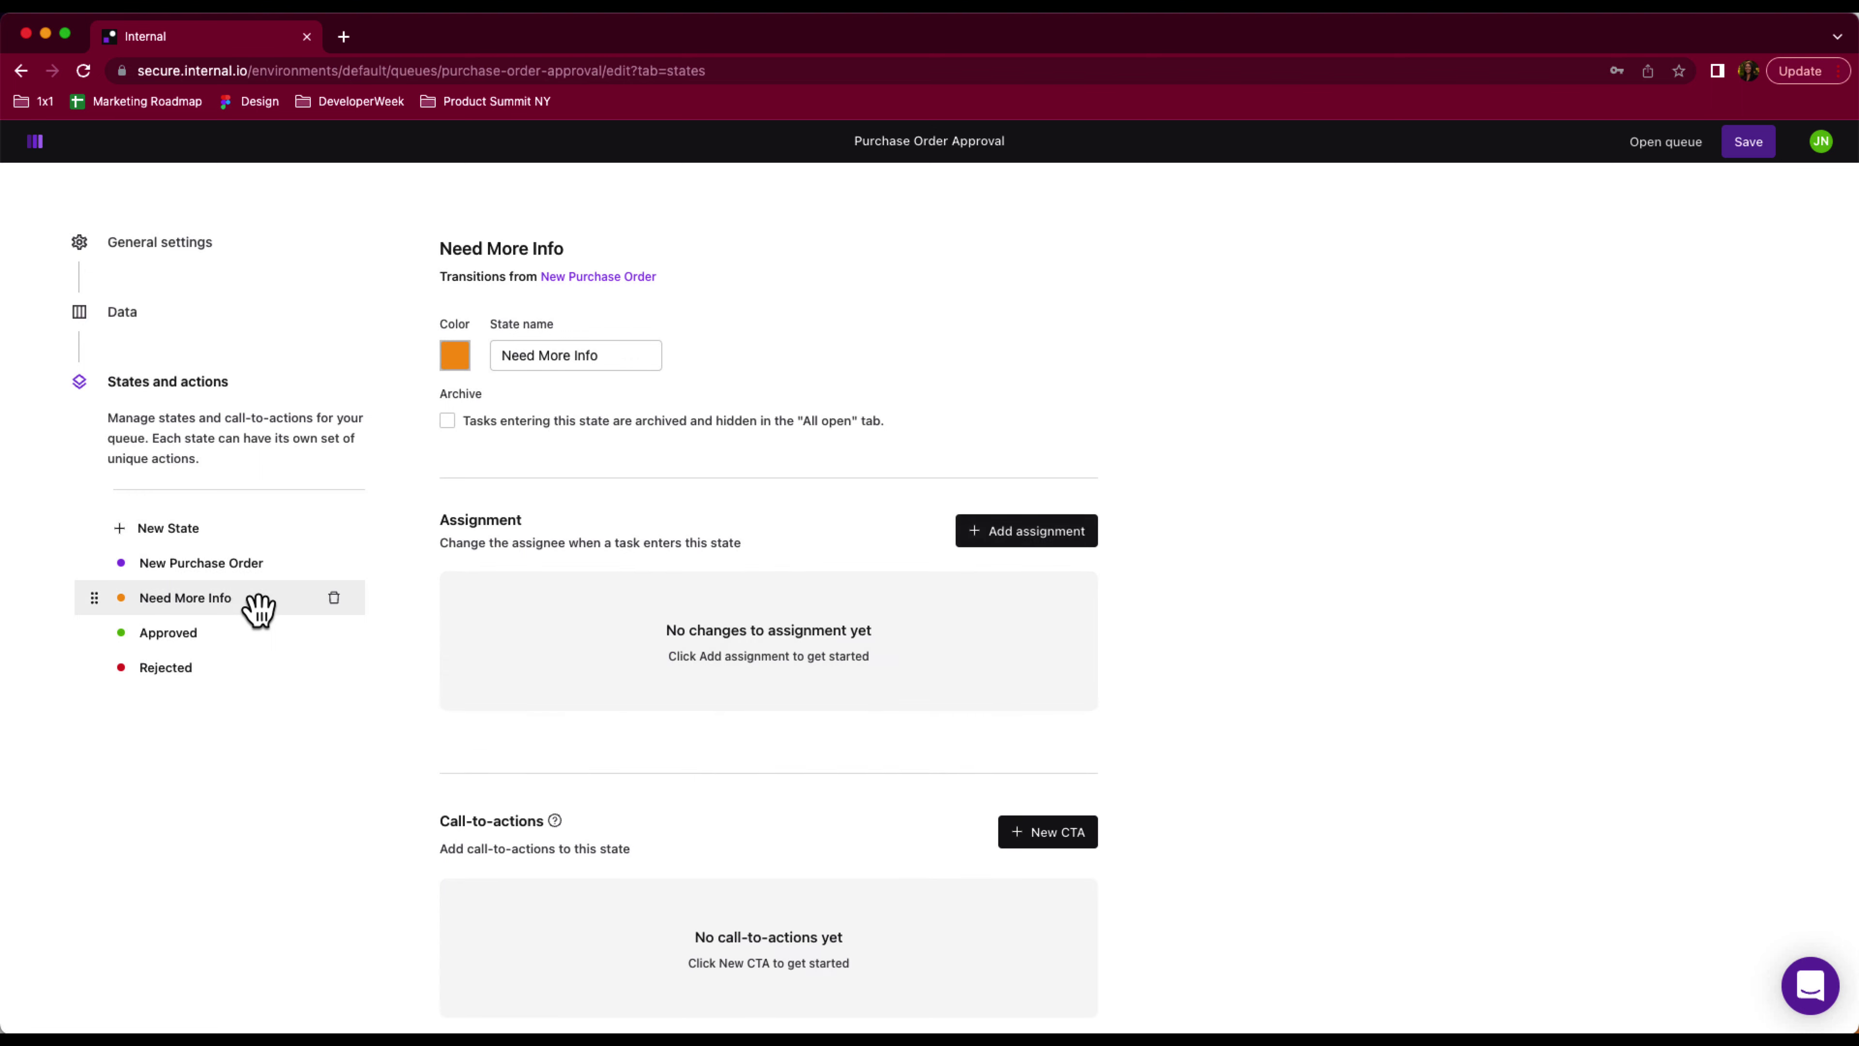
pyautogui.scroll(-1, 1281, 710)
pyautogui.click(1070, 792)
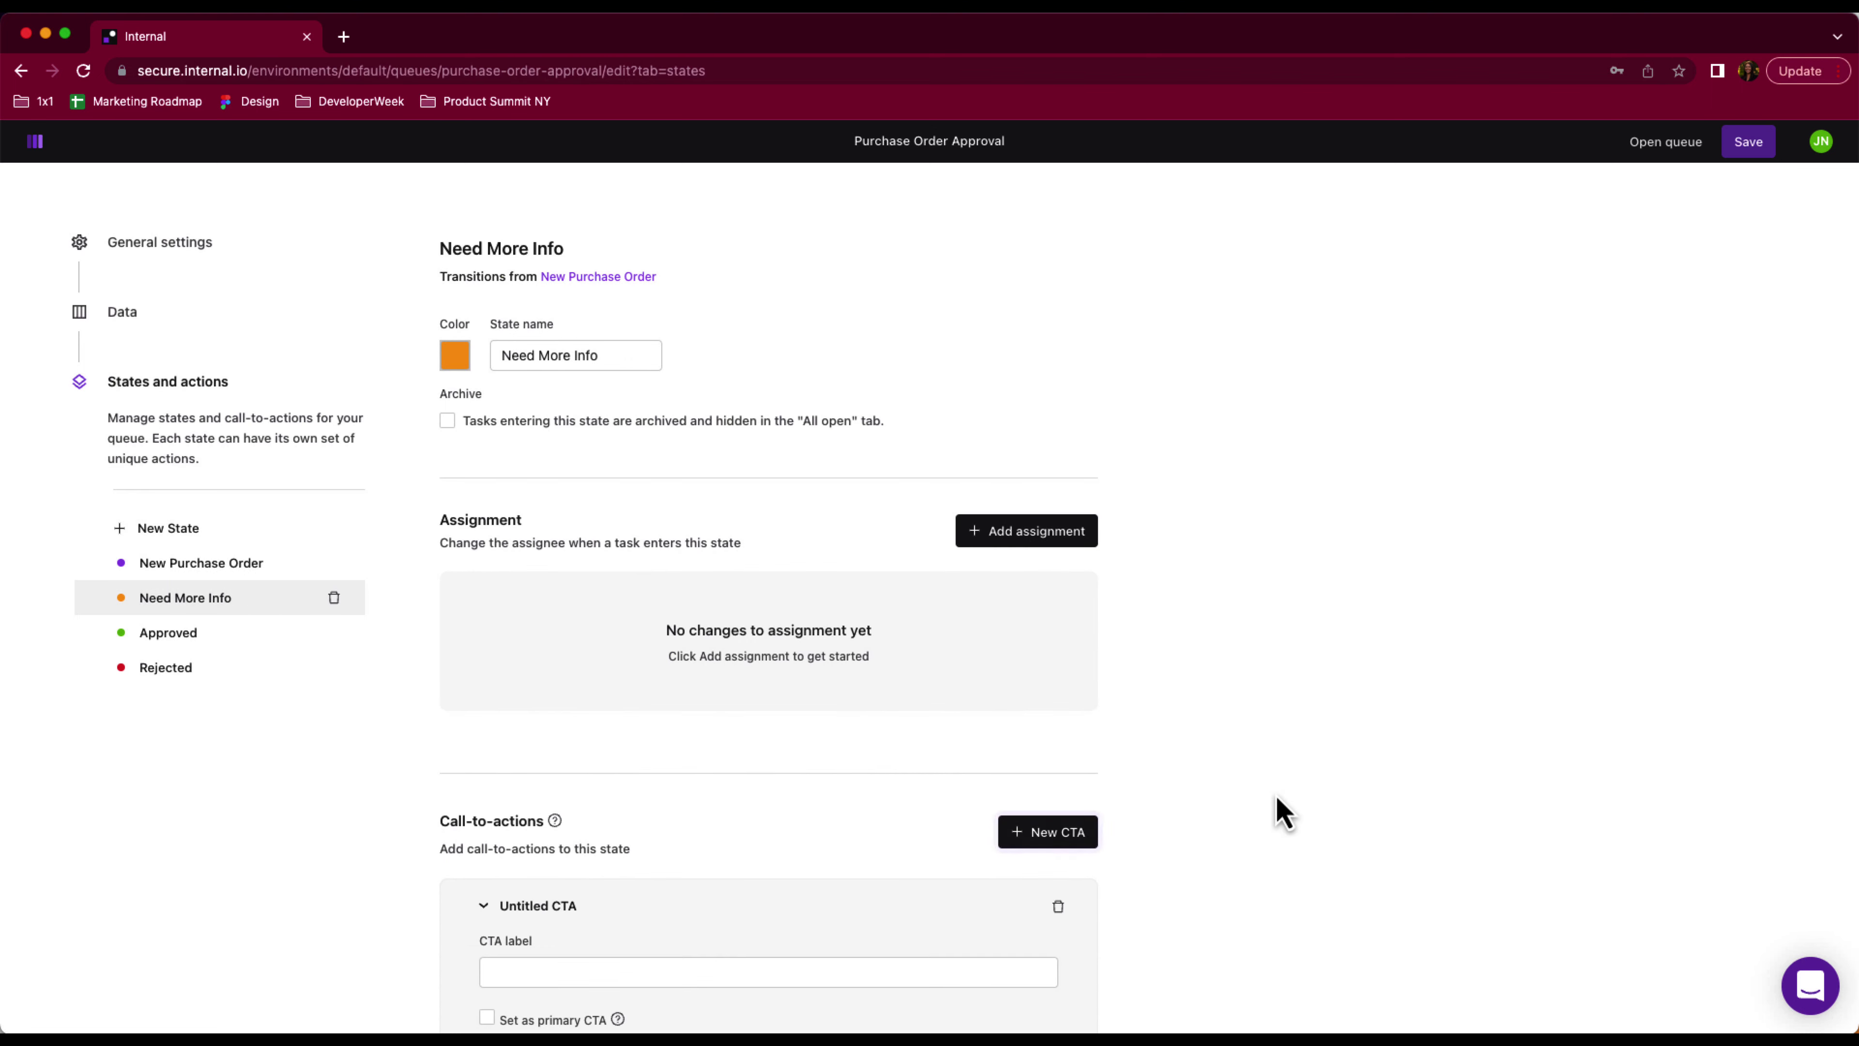
pyautogui.scroll(-5, 1282, 809)
pyautogui.click(678, 703)
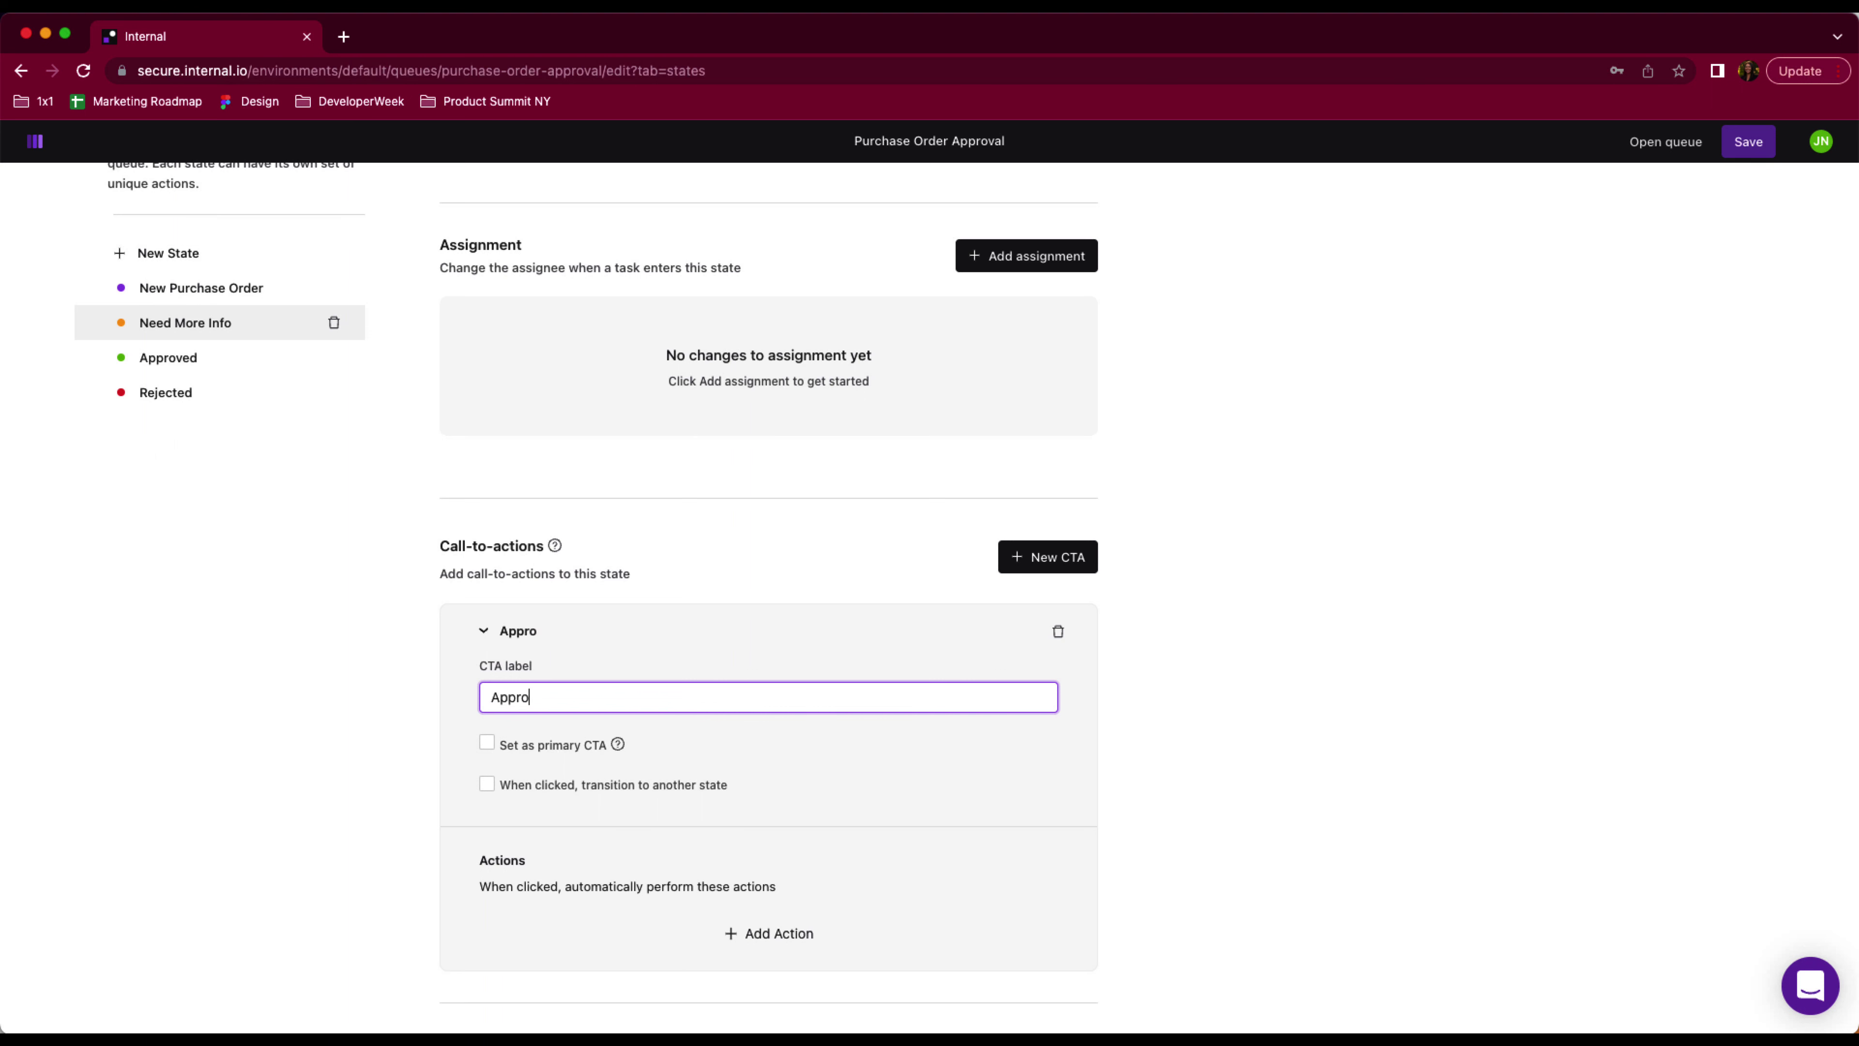
pyautogui.click(562, 747)
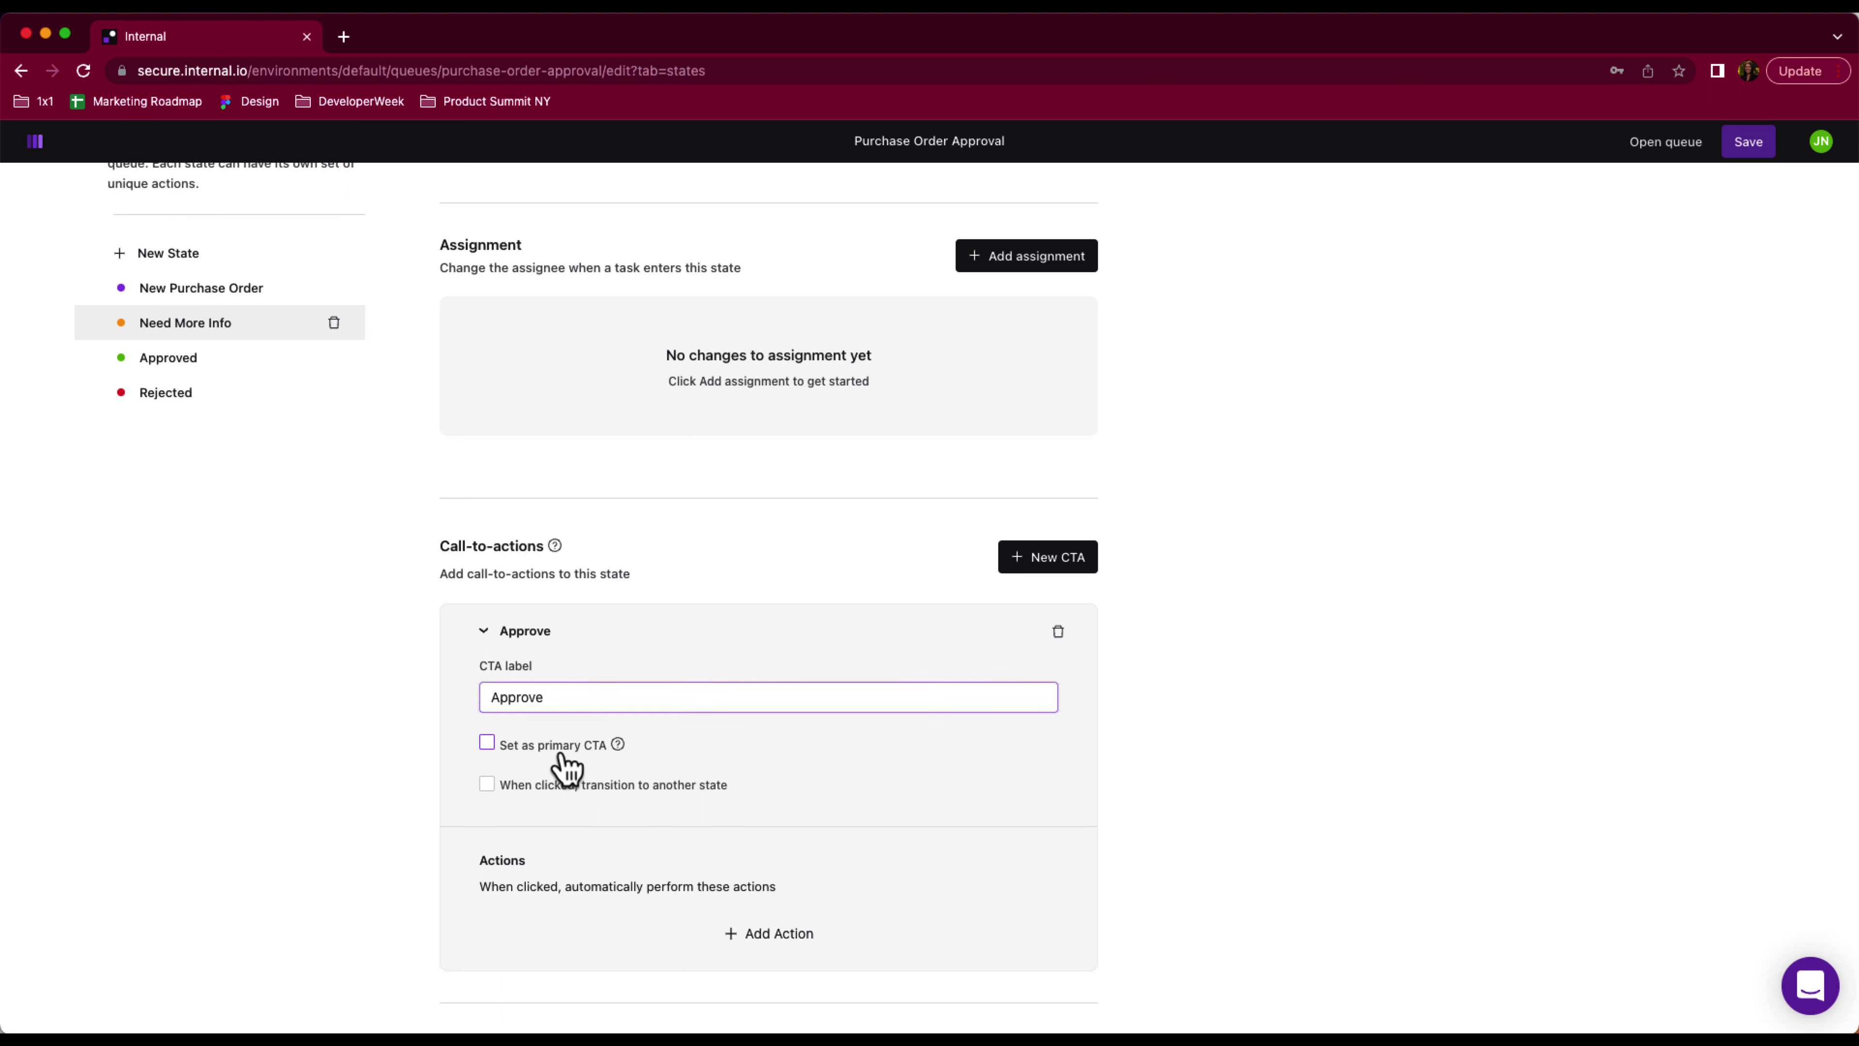
pyautogui.click(594, 787)
pyautogui.click(888, 803)
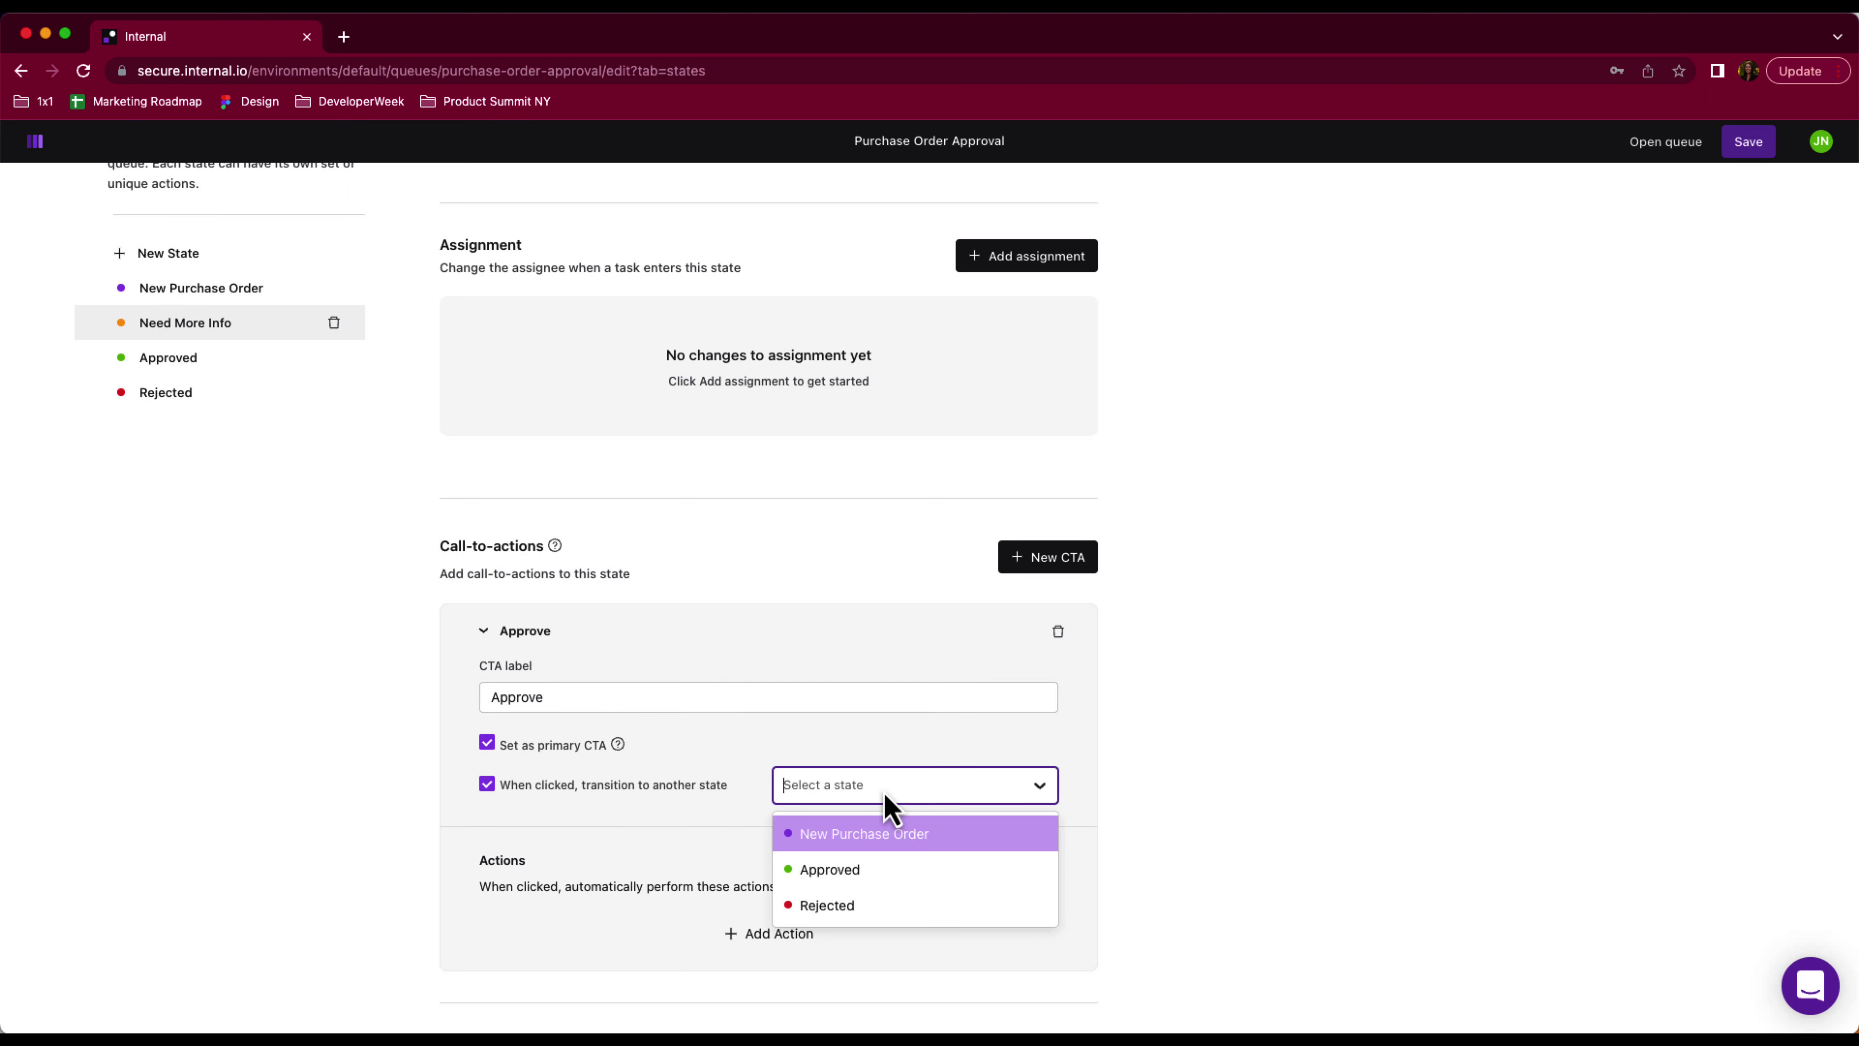
pyautogui.click(855, 870)
# Add a "Change assignee" action to the Need More Info state's Approve call-to-action, assigning the task to the Finance role
pyautogui.click(780, 936)
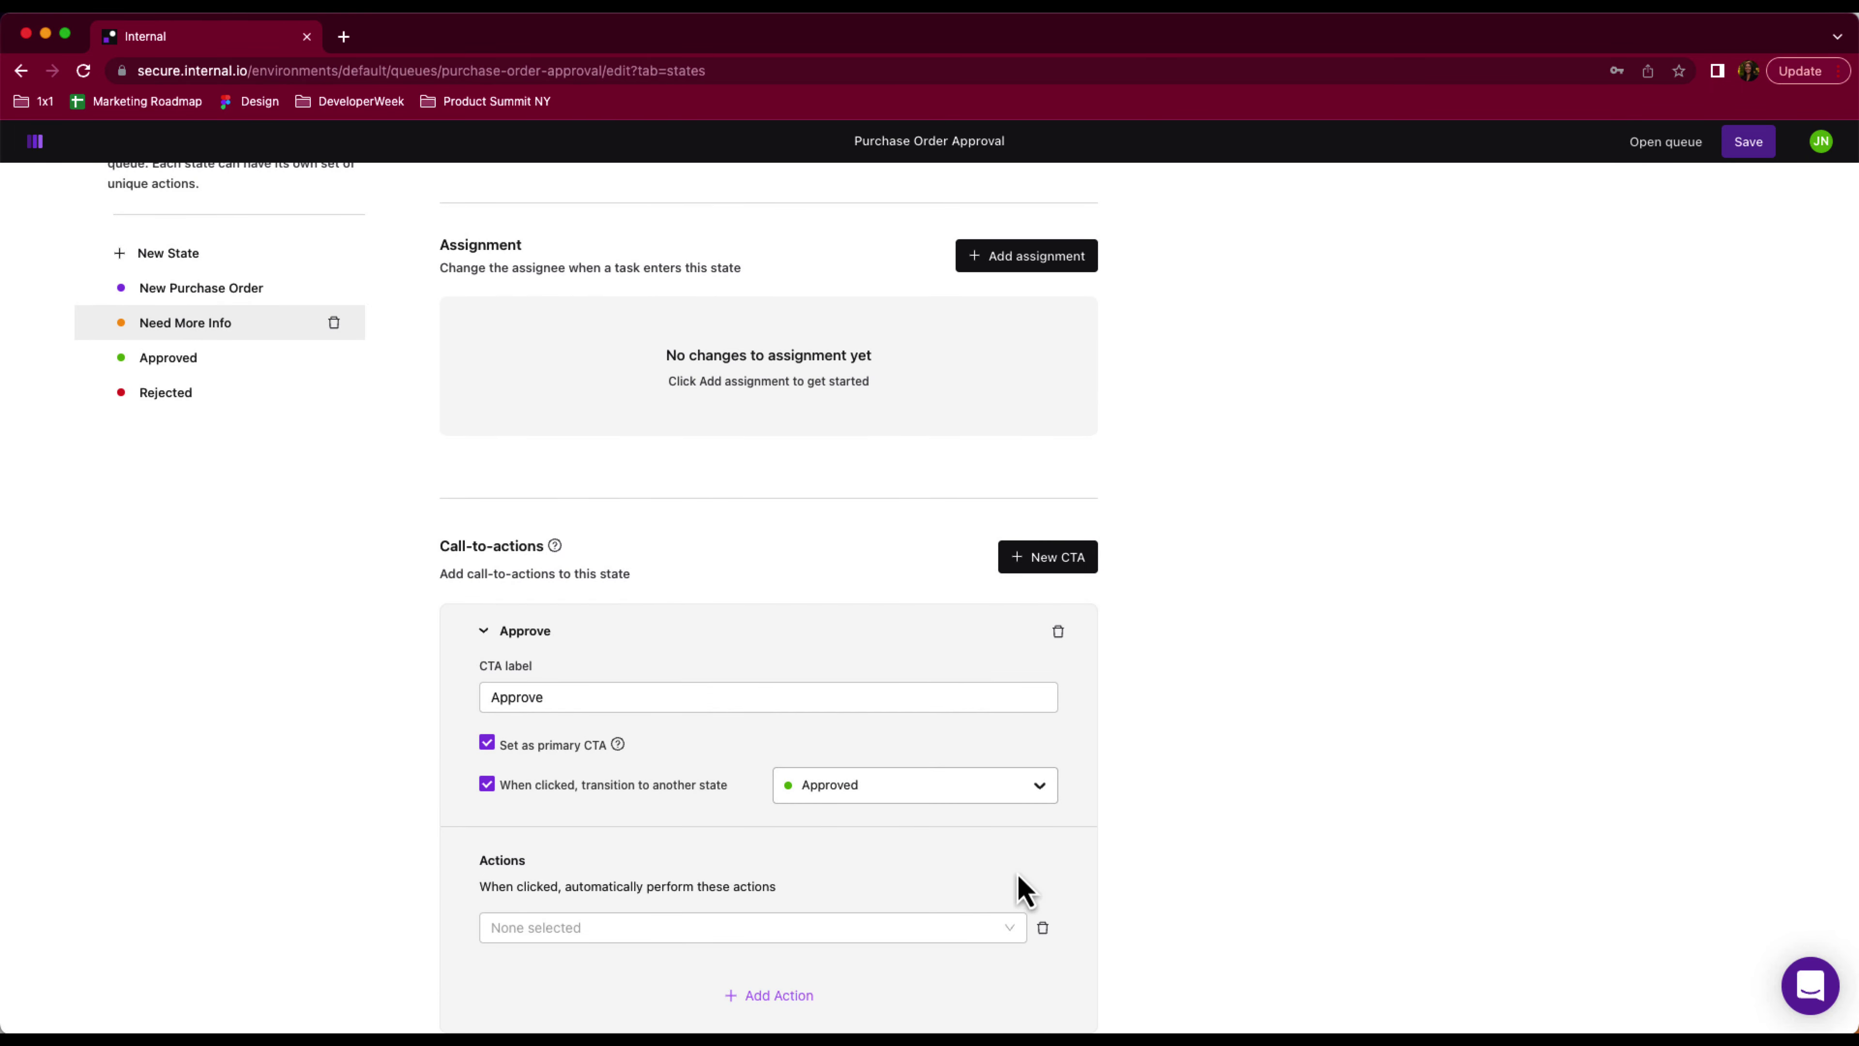
pyautogui.scroll(-2, 1039, 882)
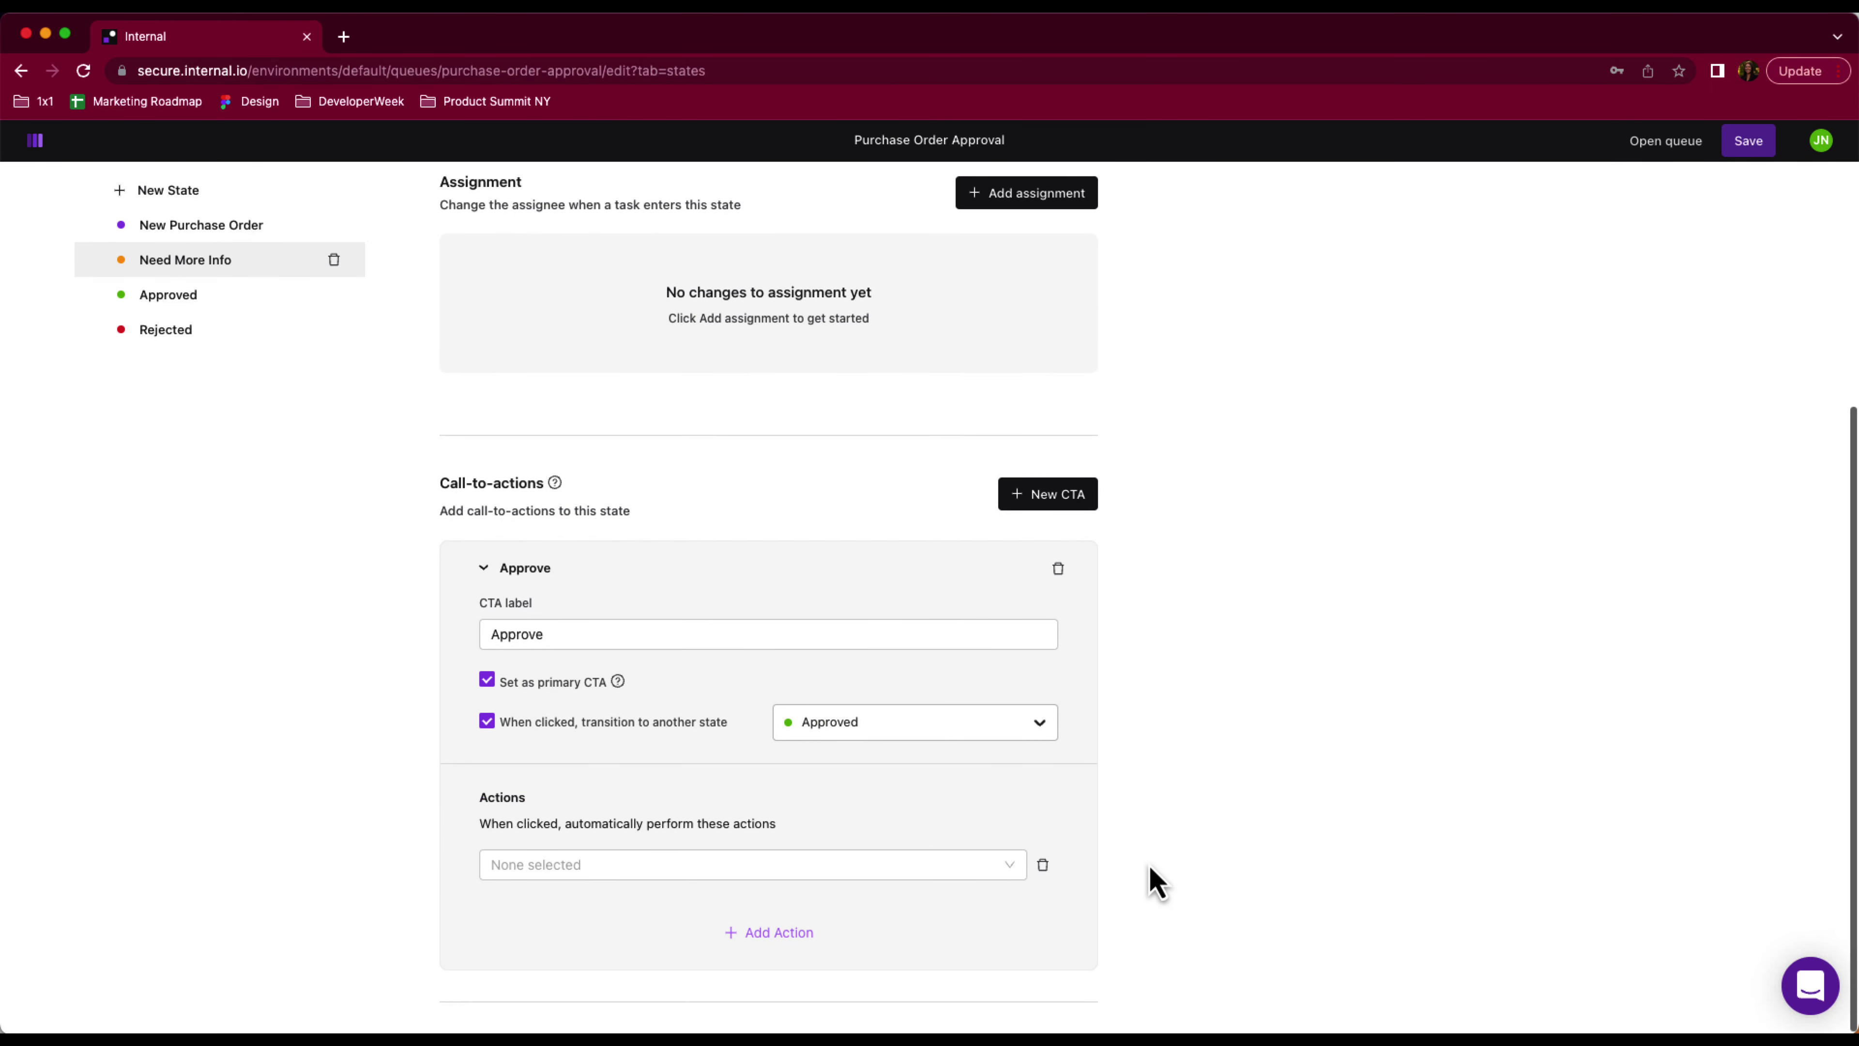
pyautogui.click(981, 871)
pyautogui.click(882, 903)
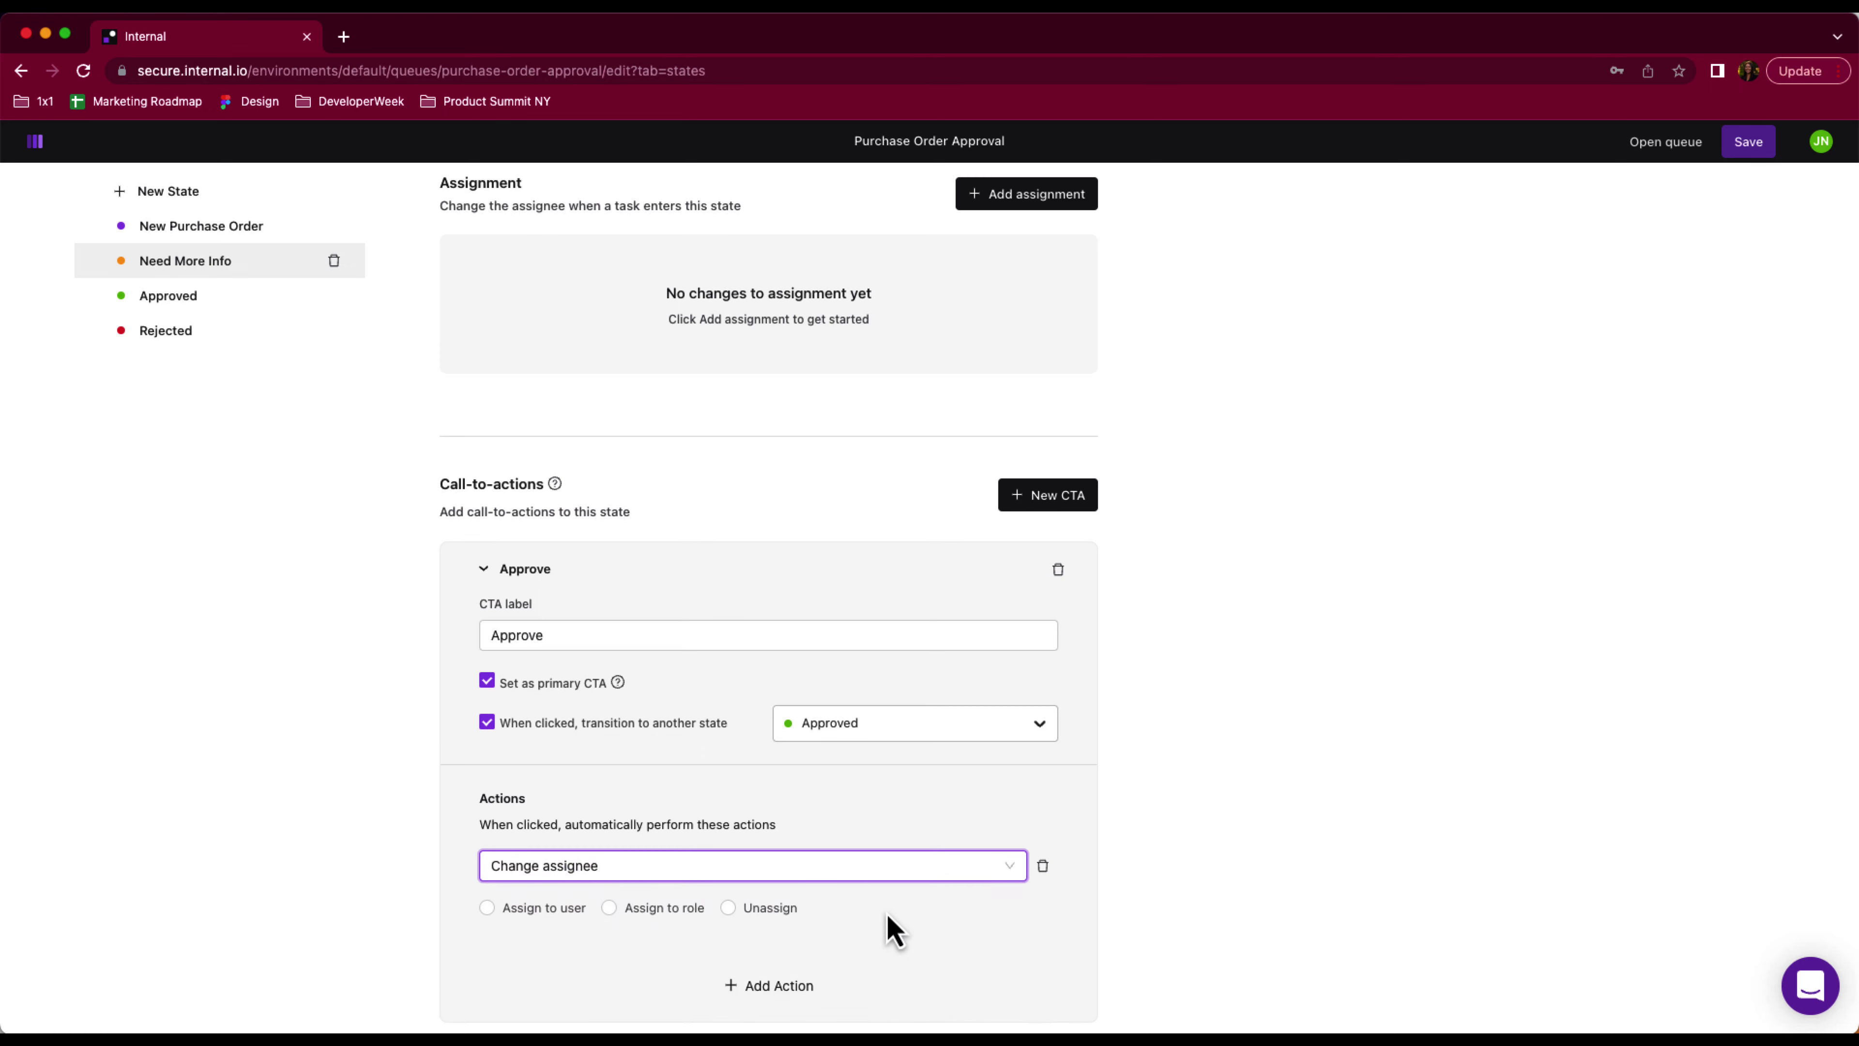
pyautogui.scroll(-1, 890, 929)
pyautogui.click(626, 857)
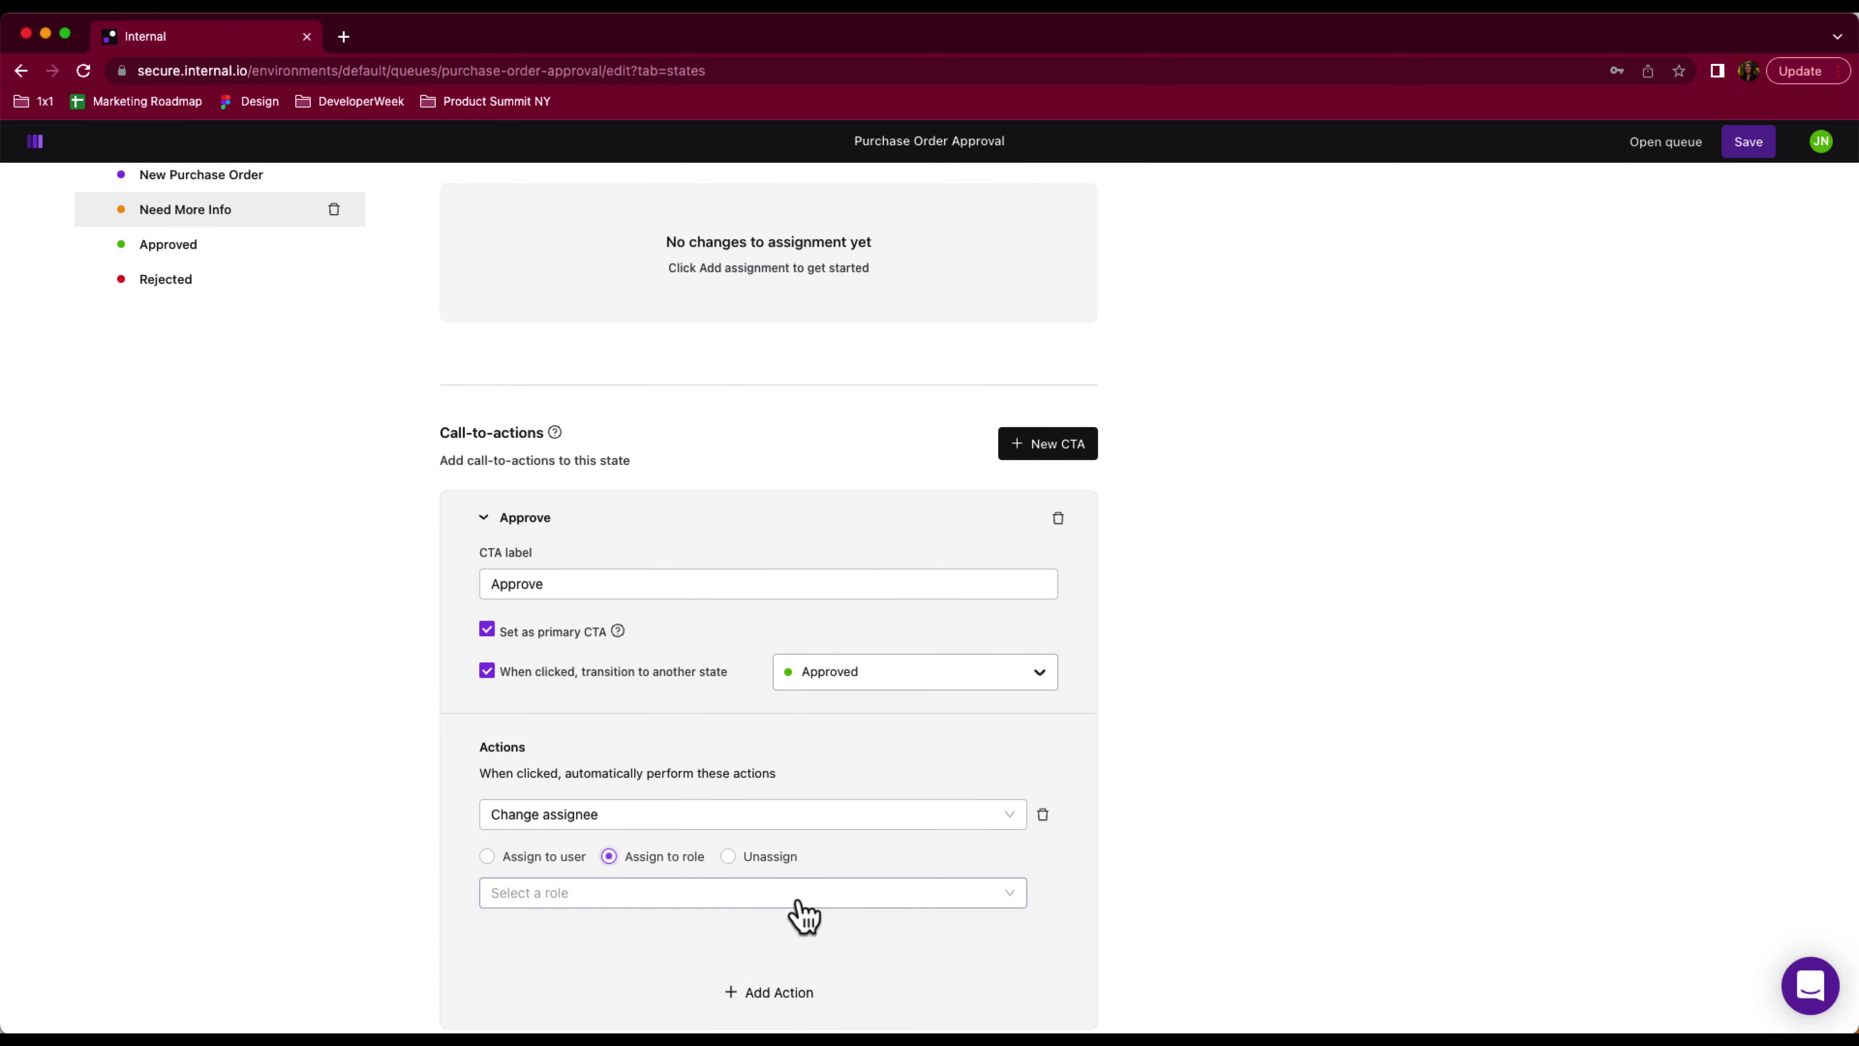
pyautogui.scroll(-1, 803, 908)
pyautogui.click(813, 838)
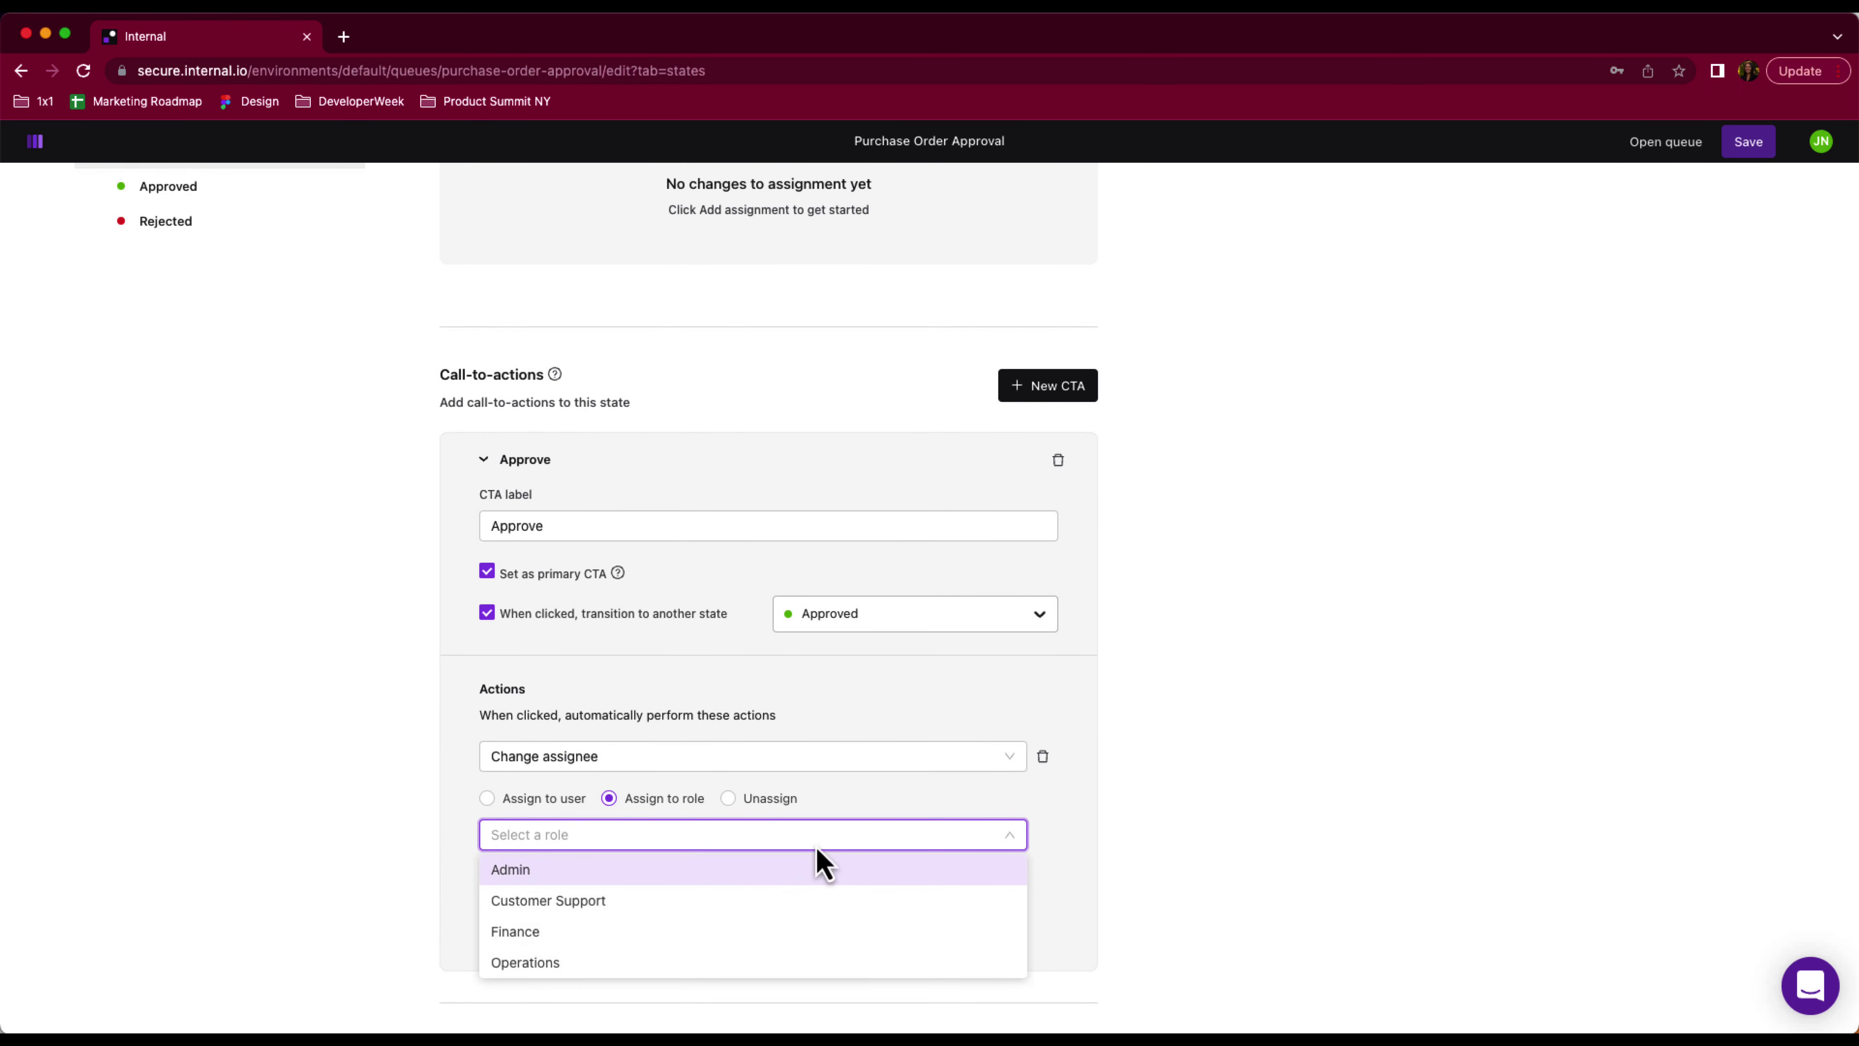
pyautogui.click(782, 940)
# Add an "Execute a function" action to the Need More Info state's Approve call-to-action, using Queues and "Purchase Order Approval - Update Task"
pyautogui.click(804, 938)
pyautogui.scroll(-1, 1133, 926)
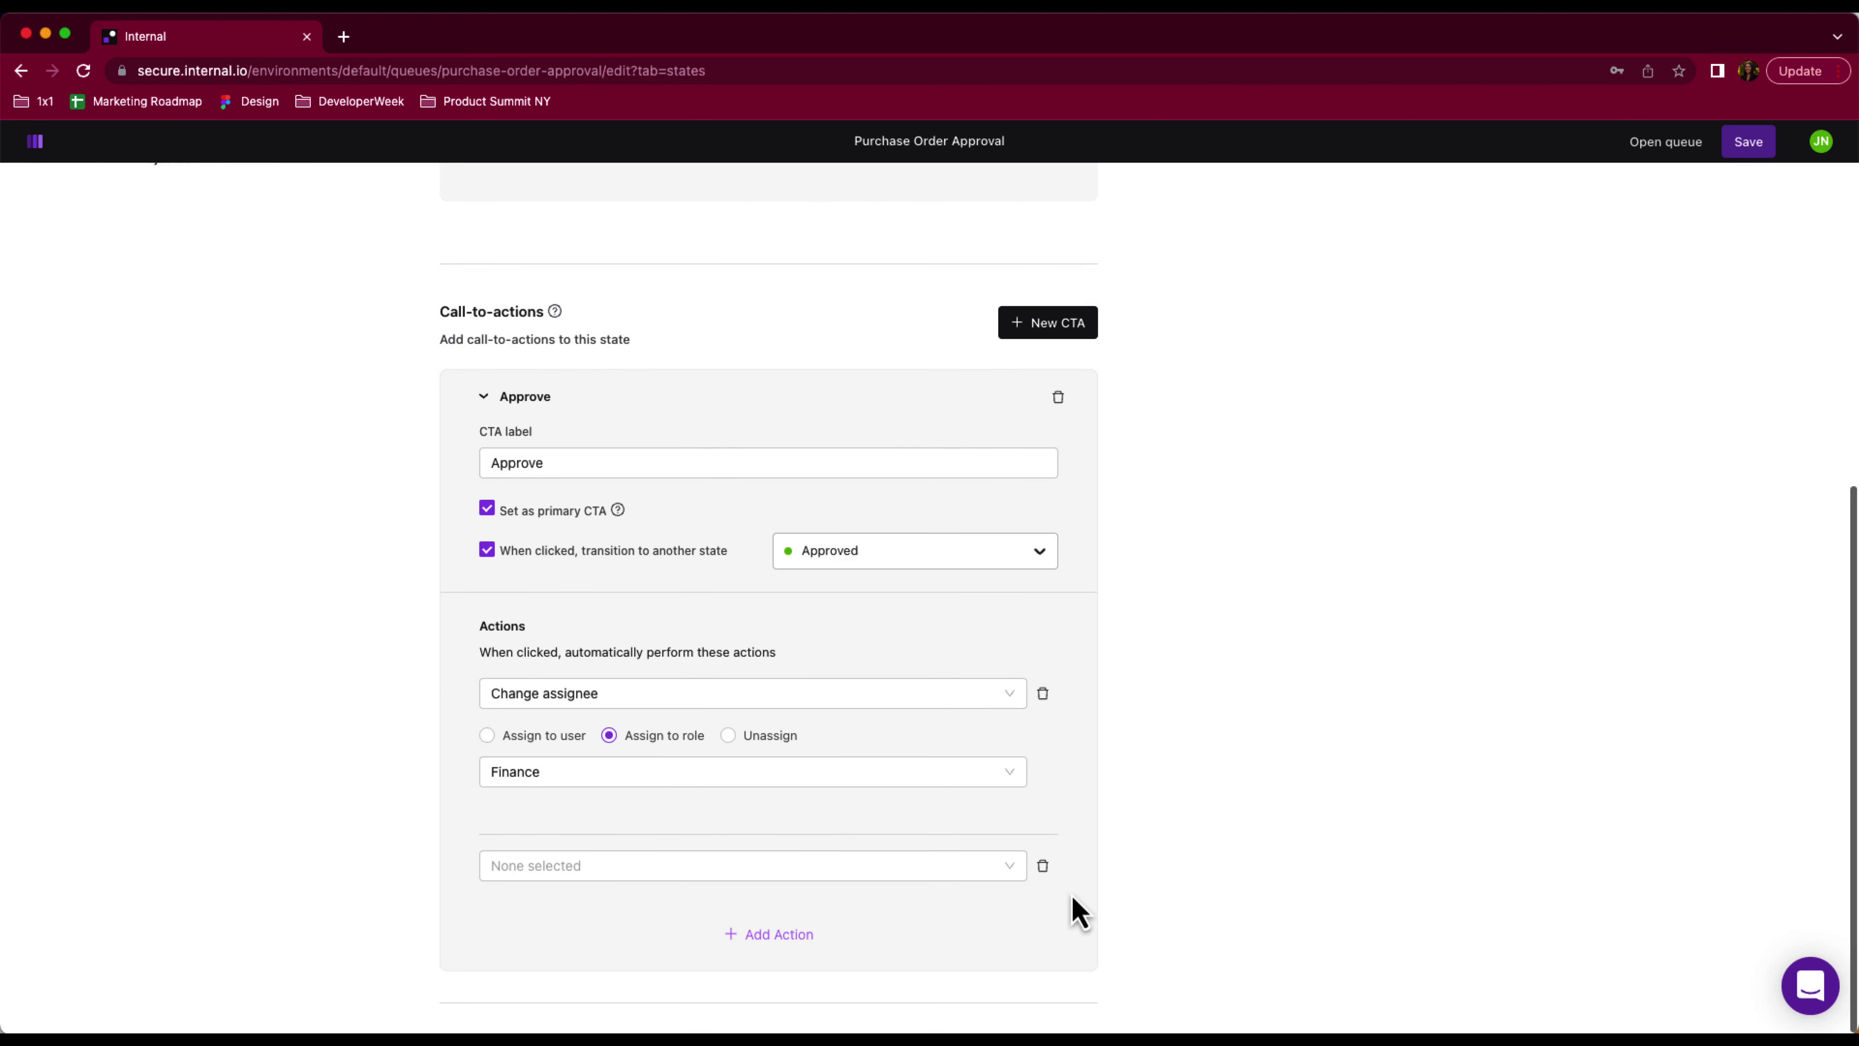
pyautogui.click(988, 873)
pyautogui.click(748, 936)
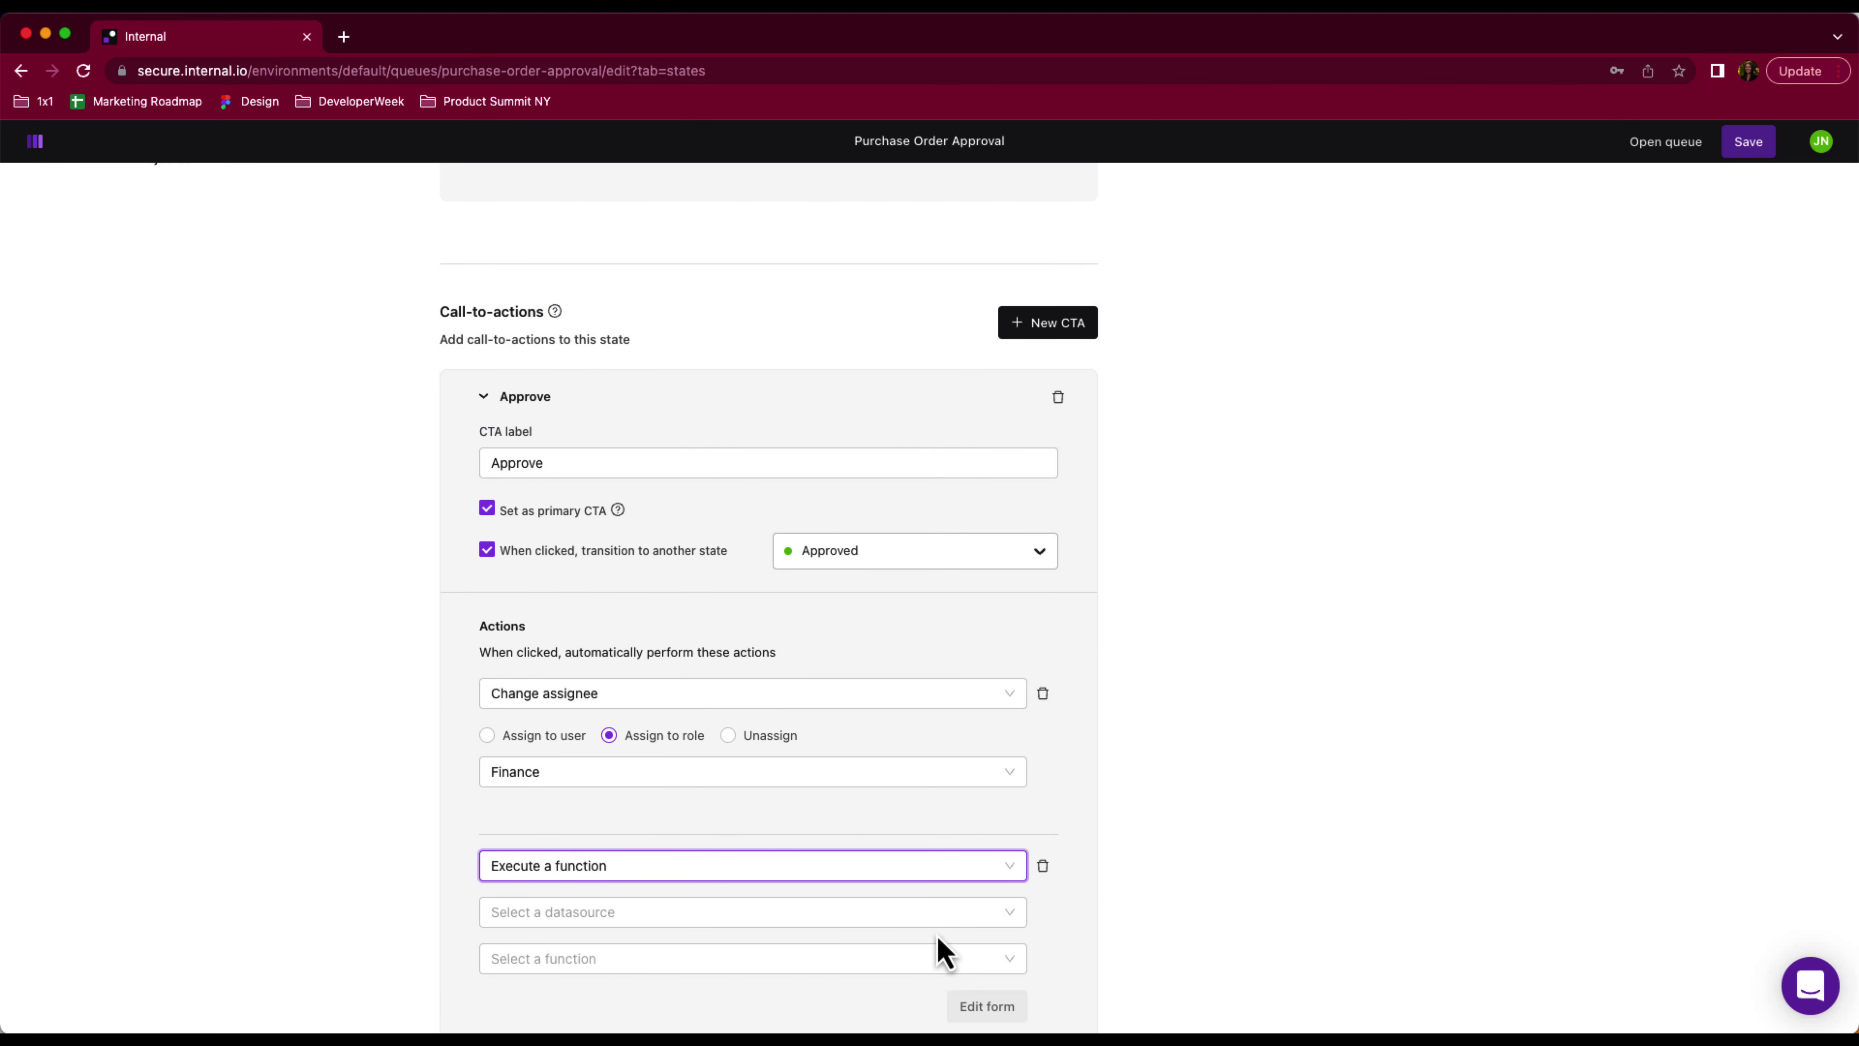
pyautogui.scroll(-3, 943, 950)
pyautogui.click(761, 762)
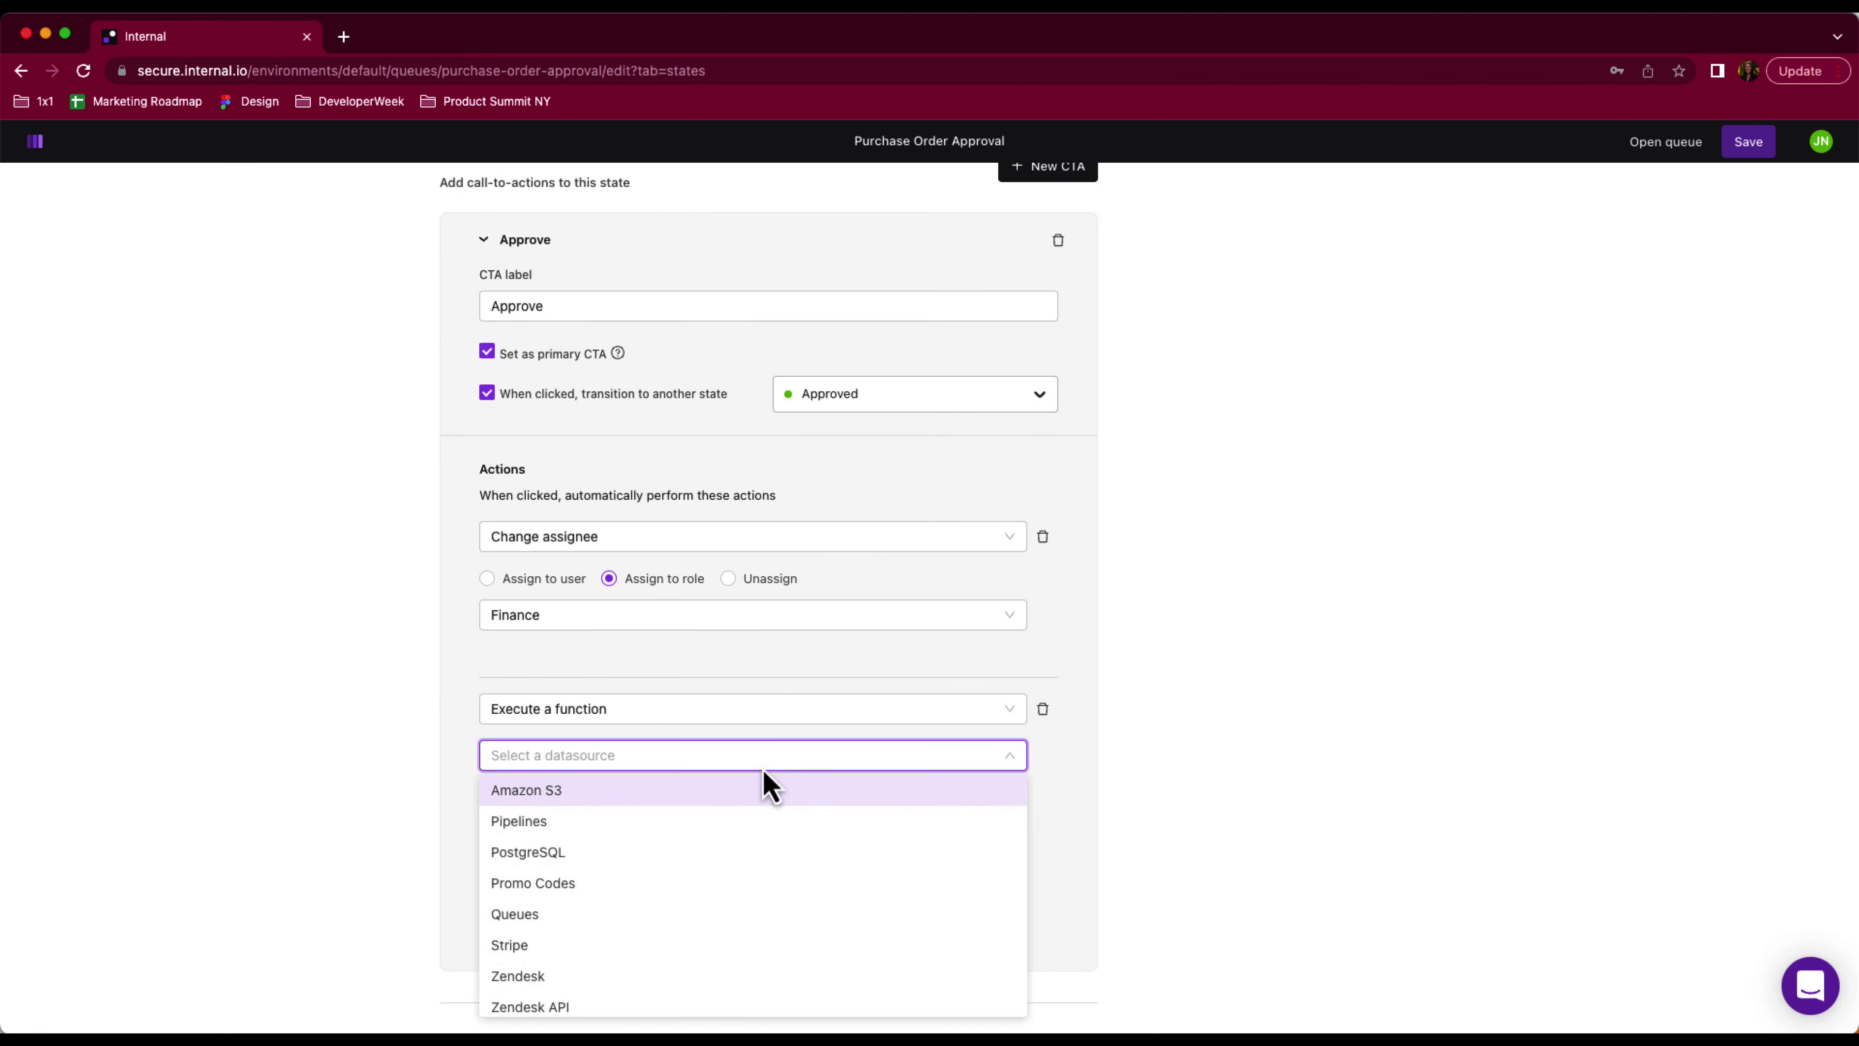
pyautogui.click(686, 914)
pyautogui.click(651, 802)
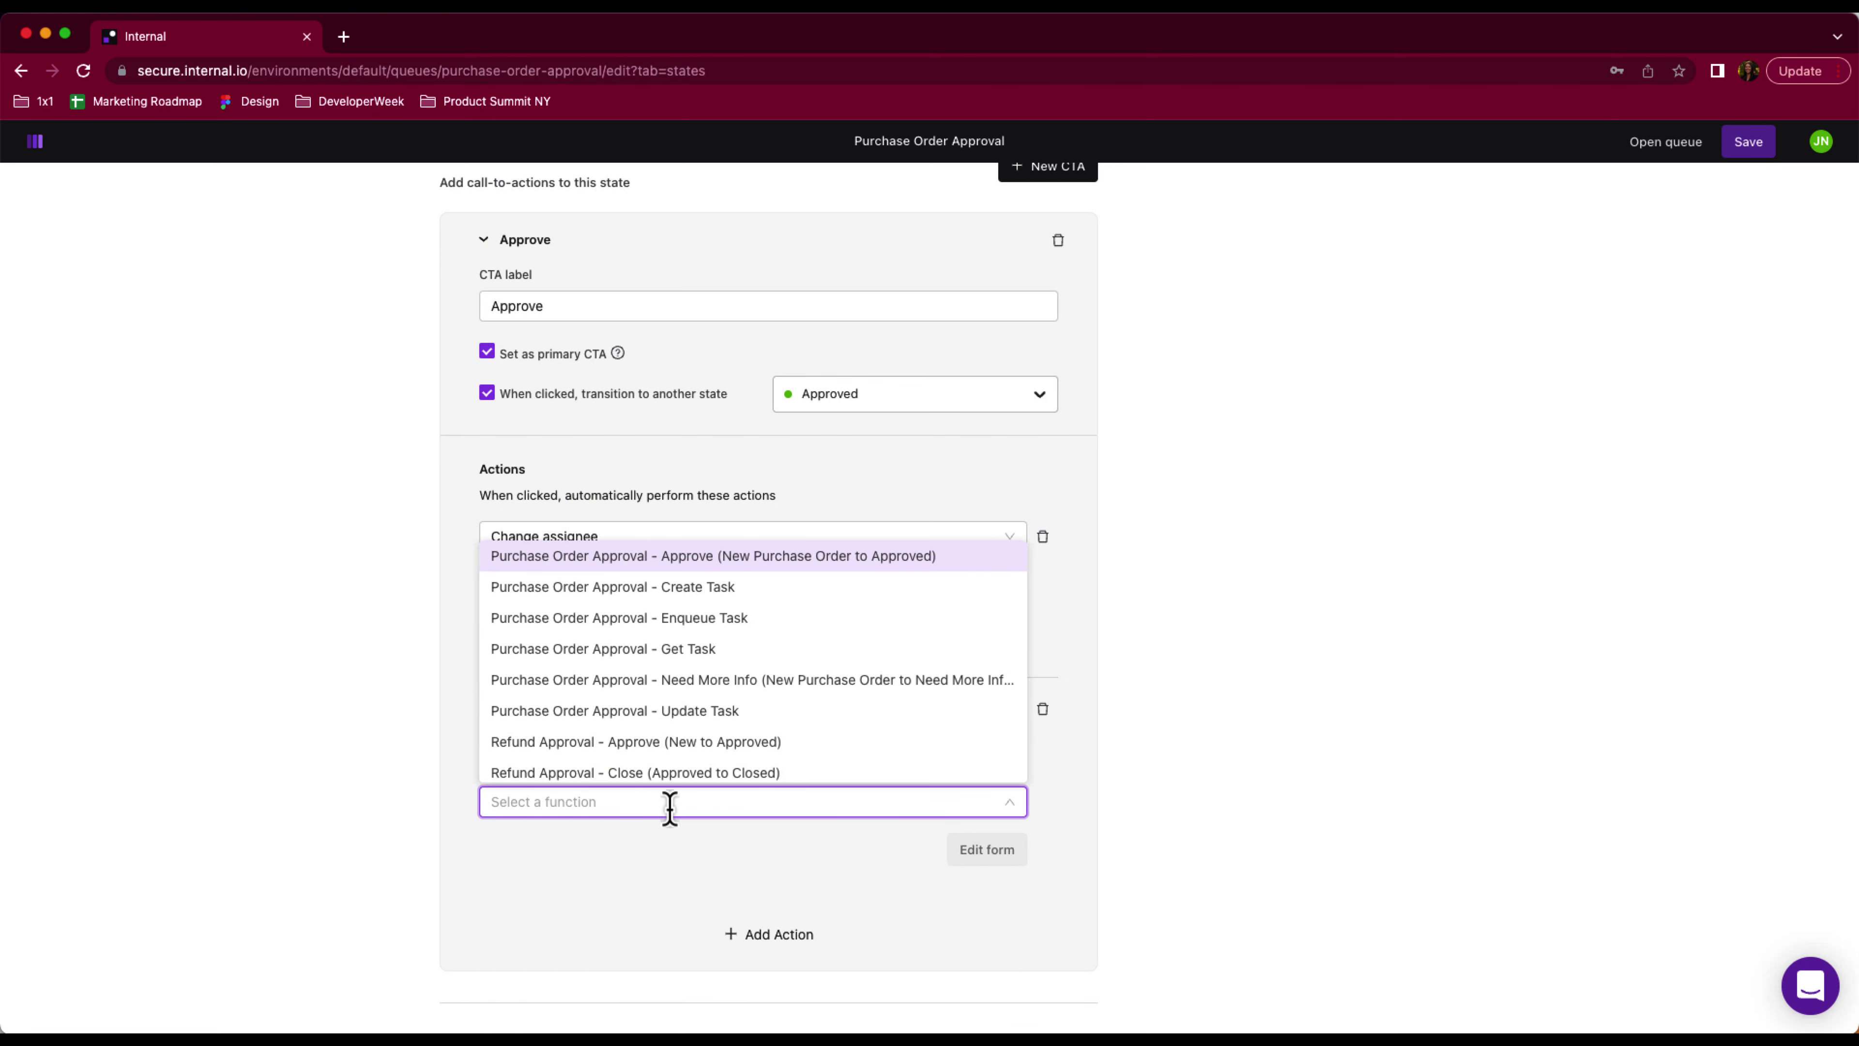
pyautogui.click(757, 710)
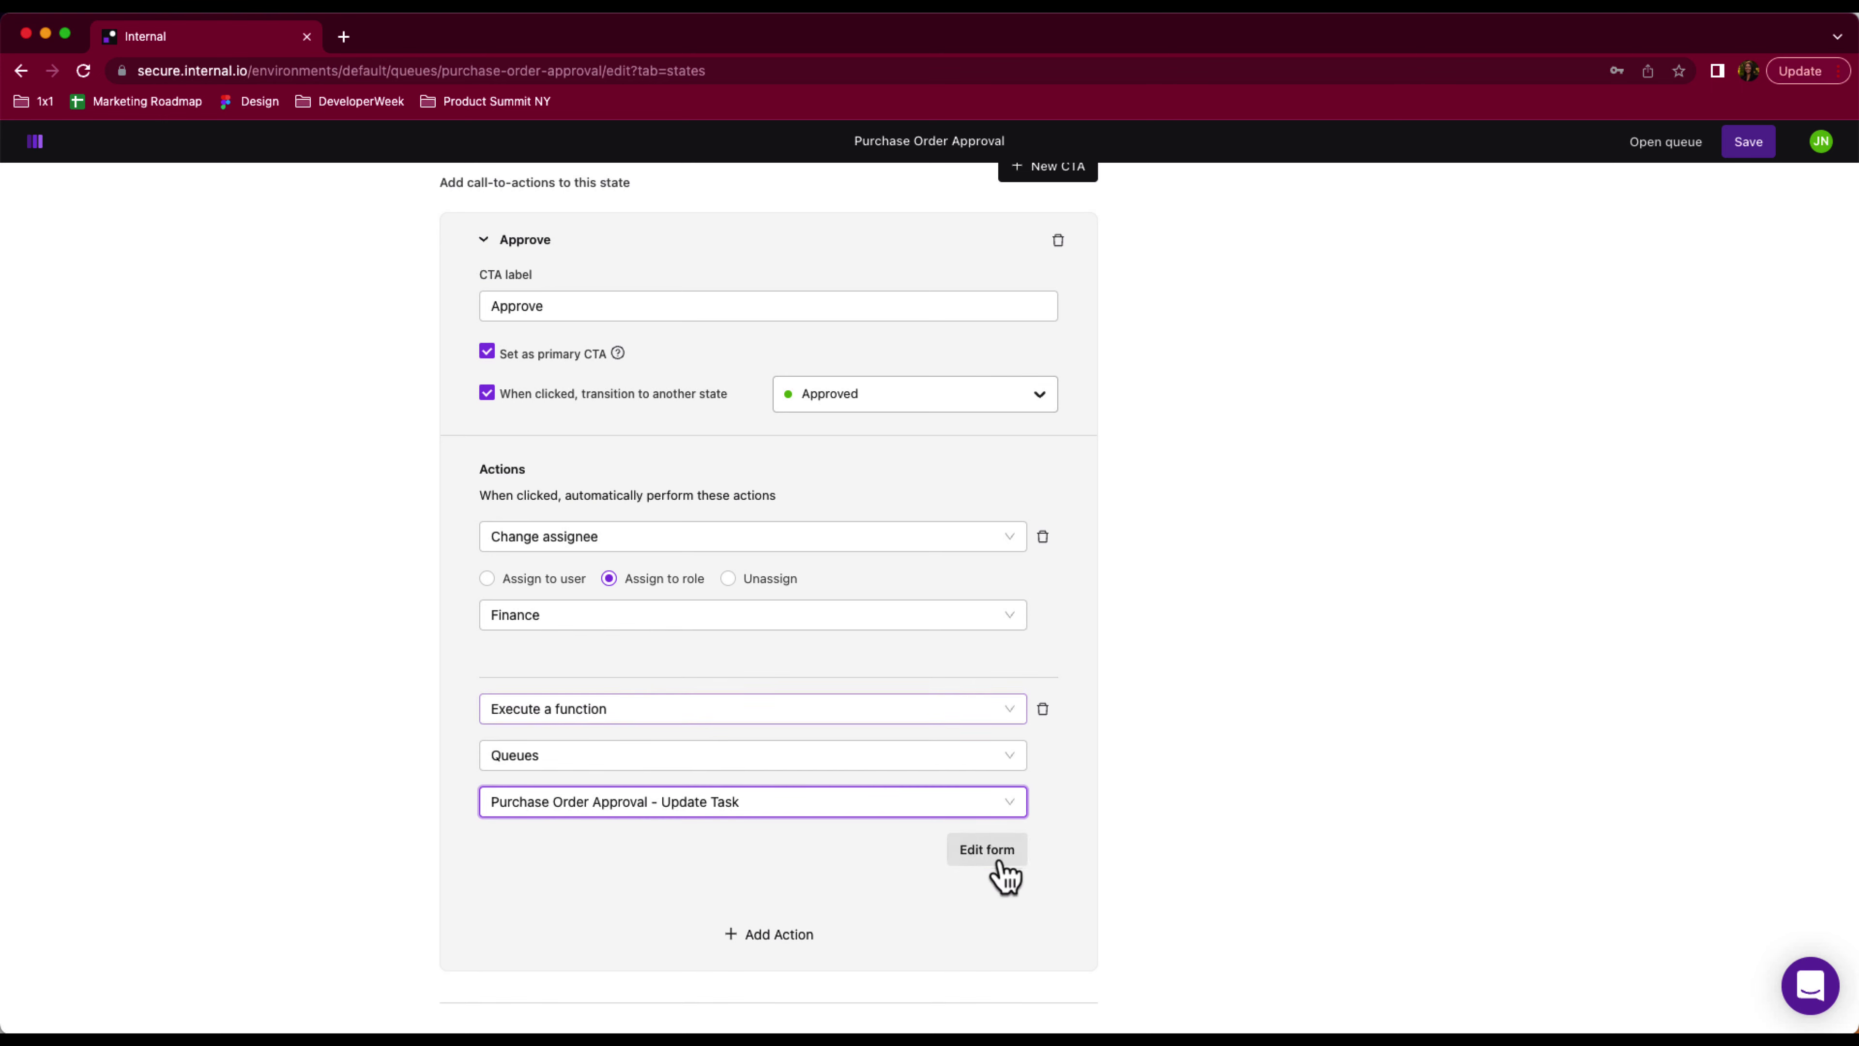
# Add a second call-to-action labelled "Reject" to the Need More Info state, transitioning tasks to Rejected
pyautogui.scroll(3, 1228, 864)
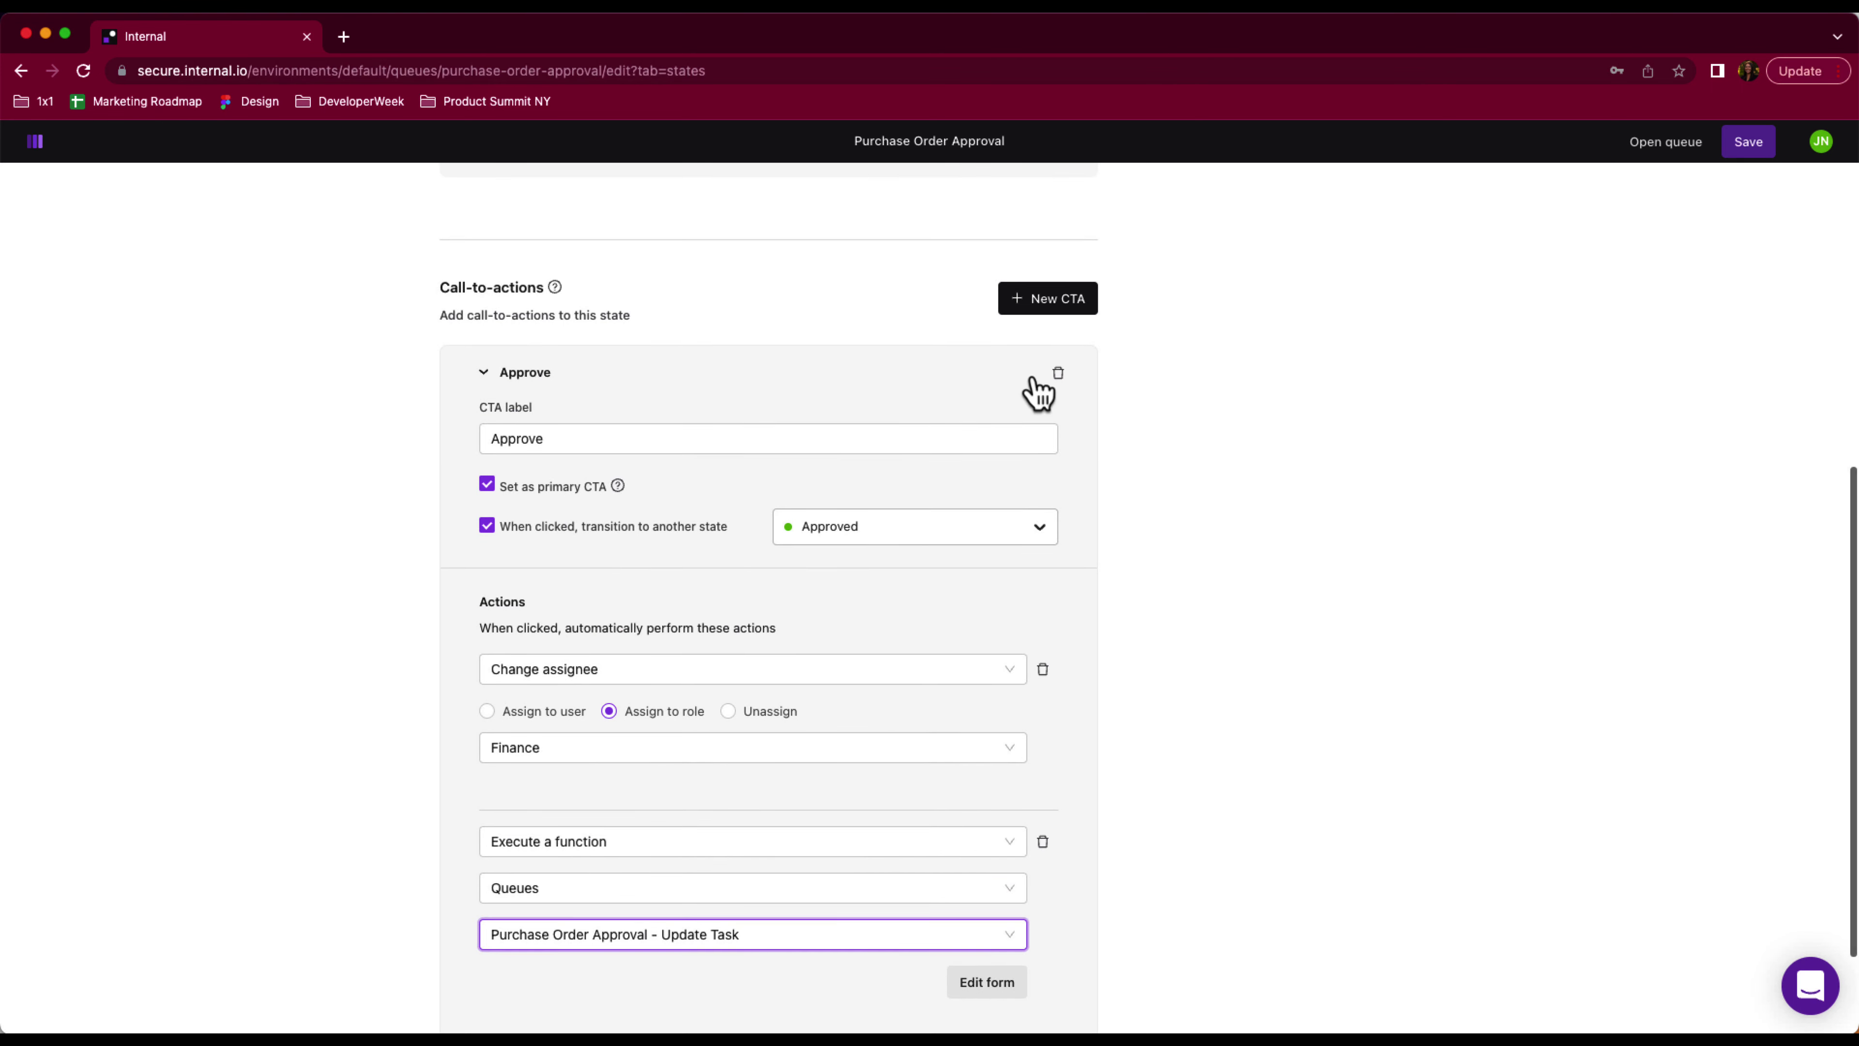
pyautogui.click(1048, 298)
pyautogui.scroll(-5, 1234, 608)
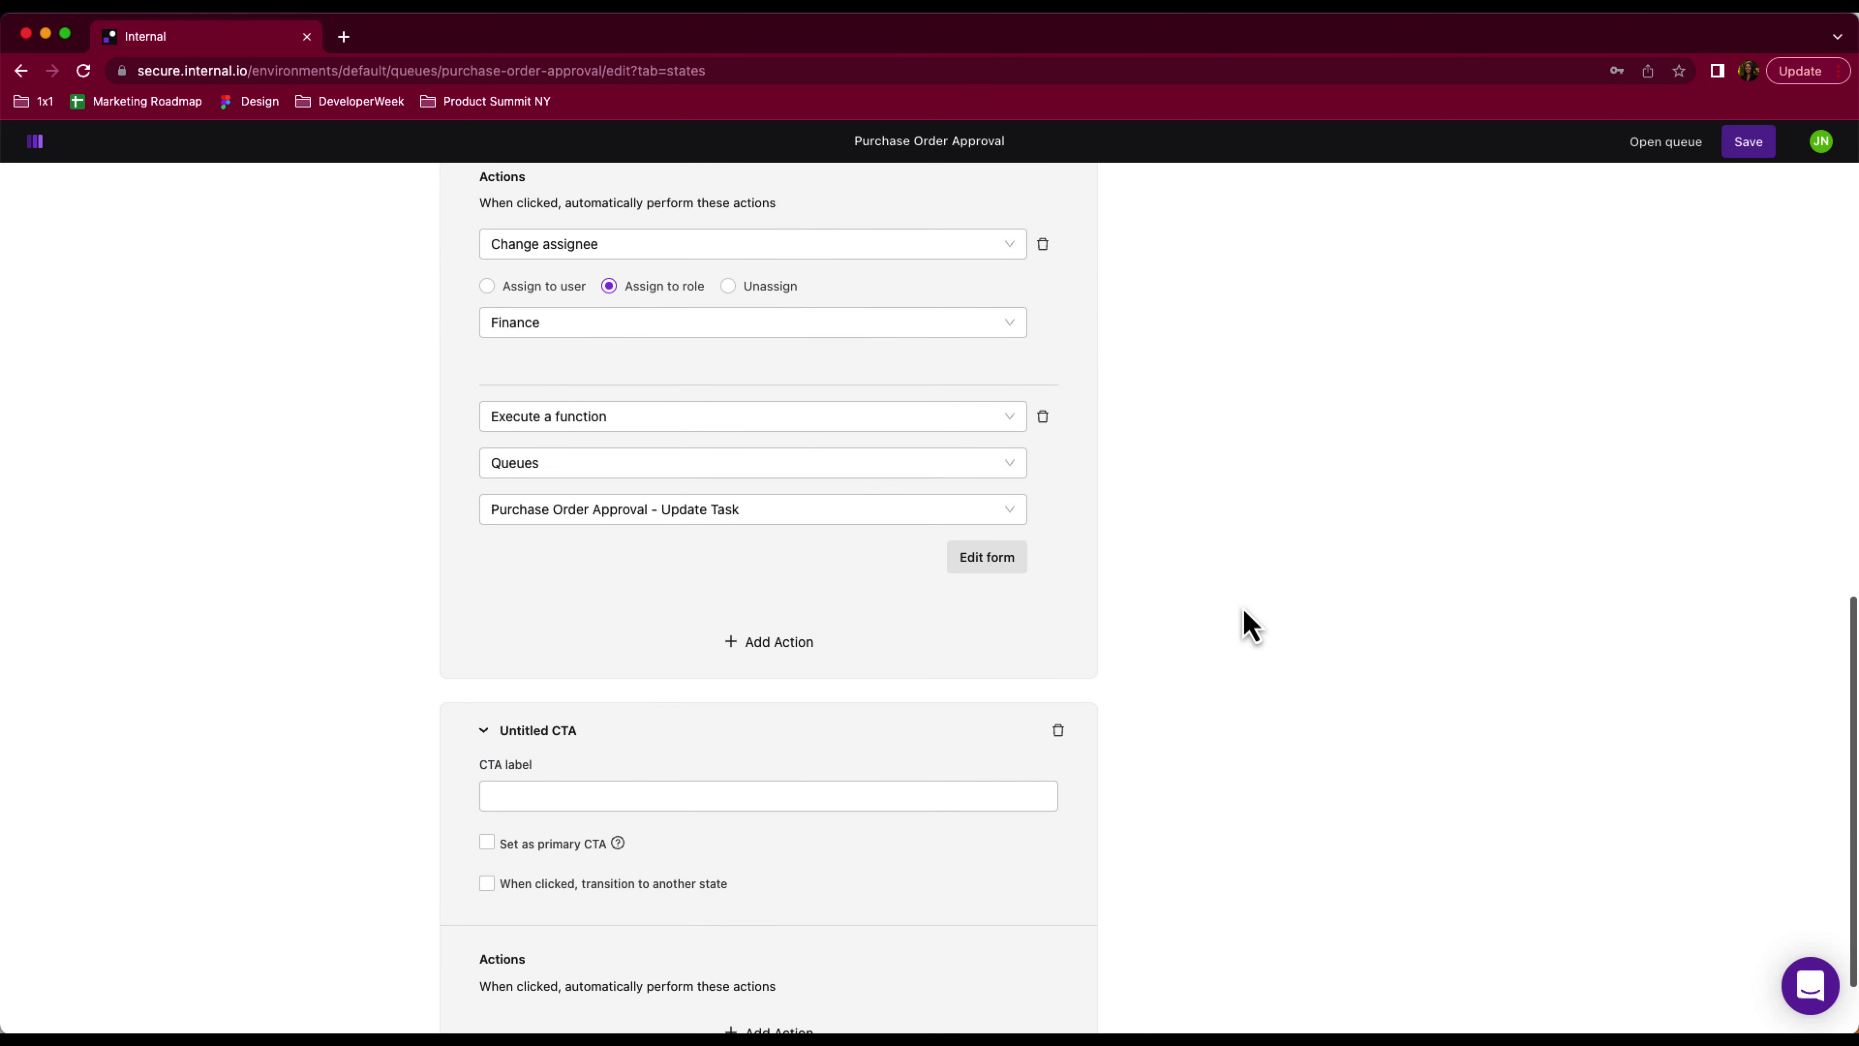
pyautogui.scroll(-2, 1256, 628)
pyautogui.click(746, 696)
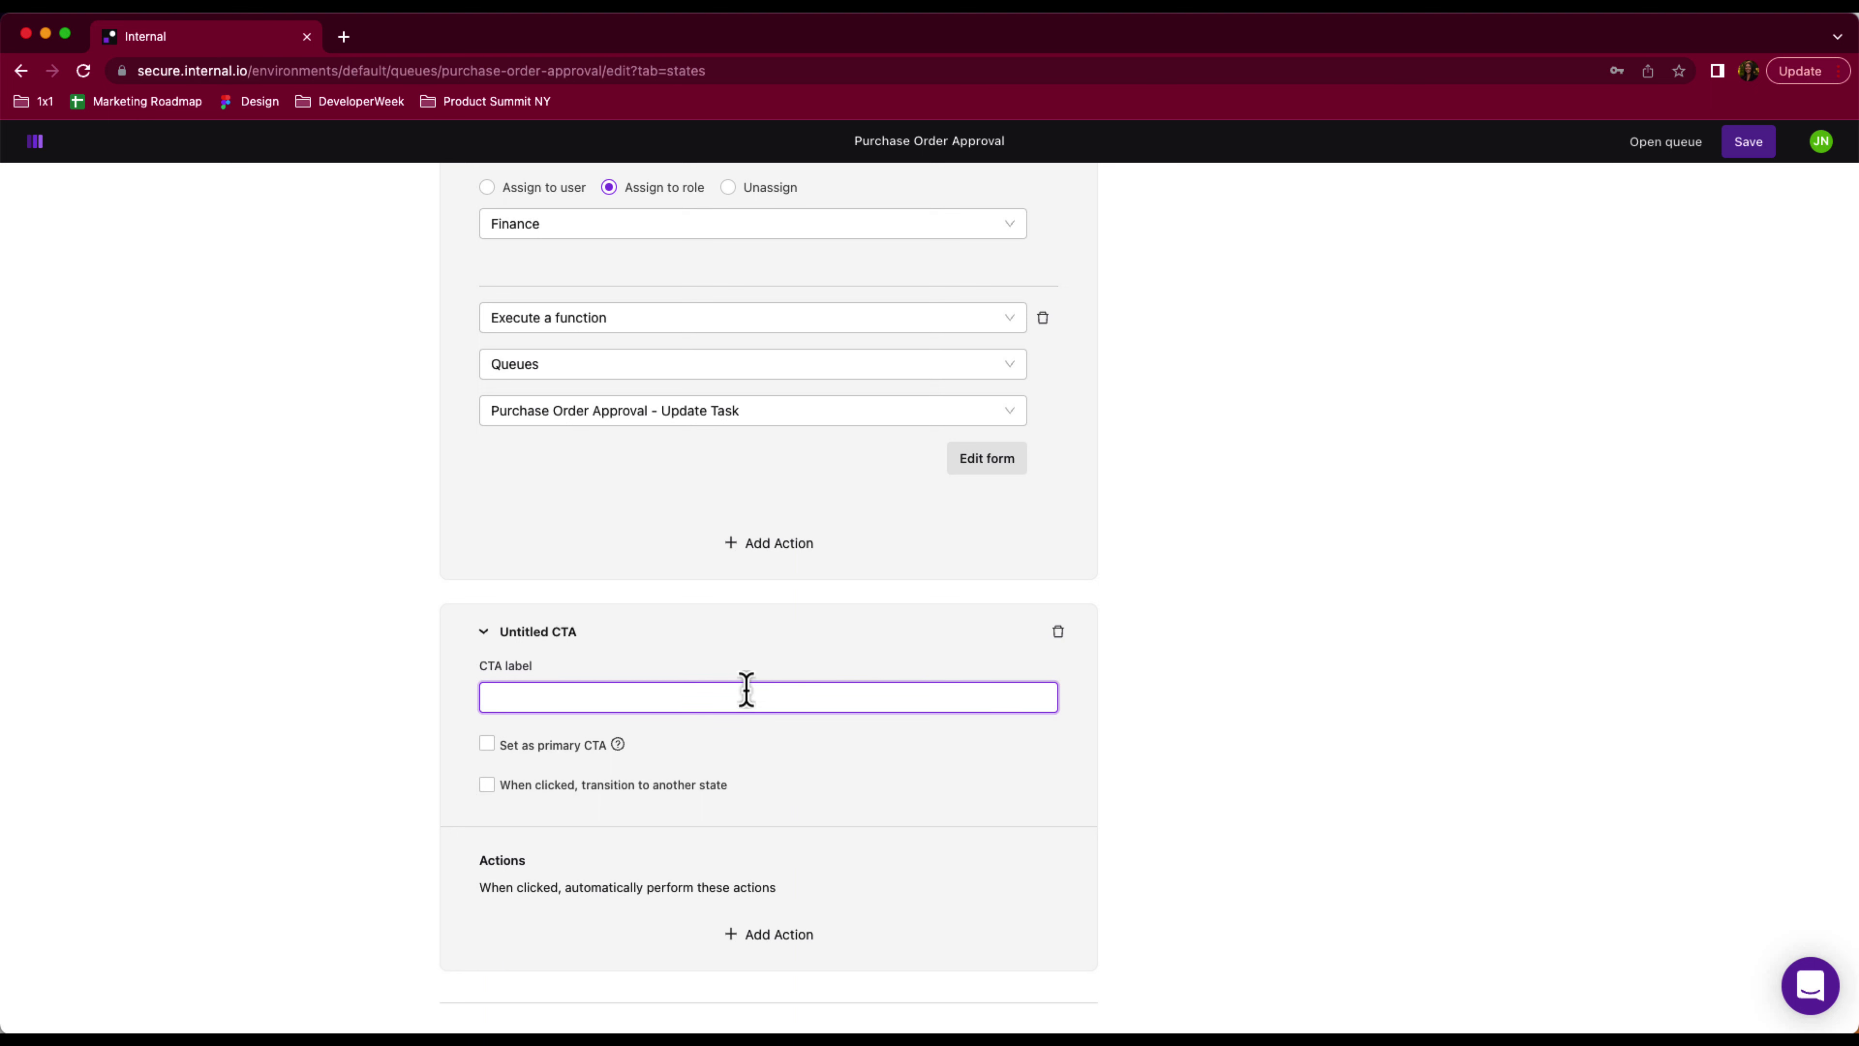
pyautogui.click(688, 789)
pyautogui.click(1009, 798)
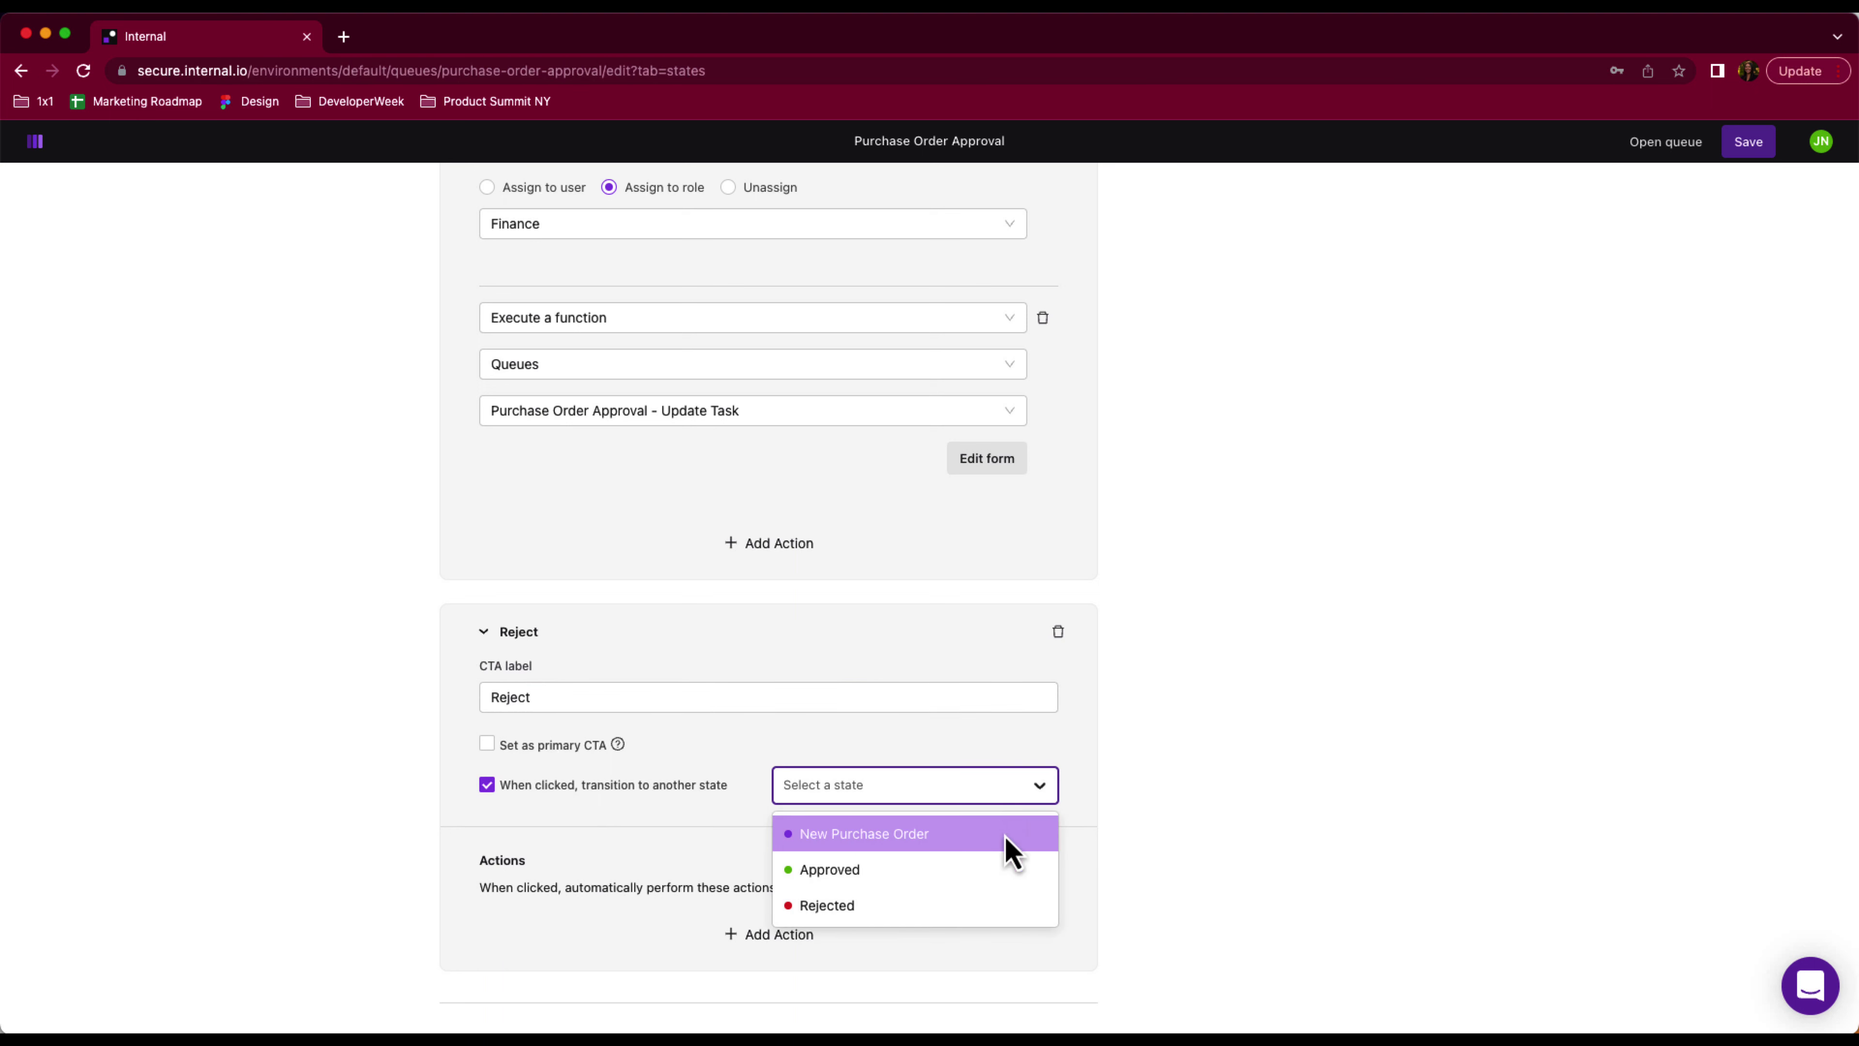
pyautogui.click(1023, 908)
# Add an "Execute a function" action to the Reject call-to-action, using Queues and "Purchase Order Approval - Update Task"
pyautogui.click(768, 934)
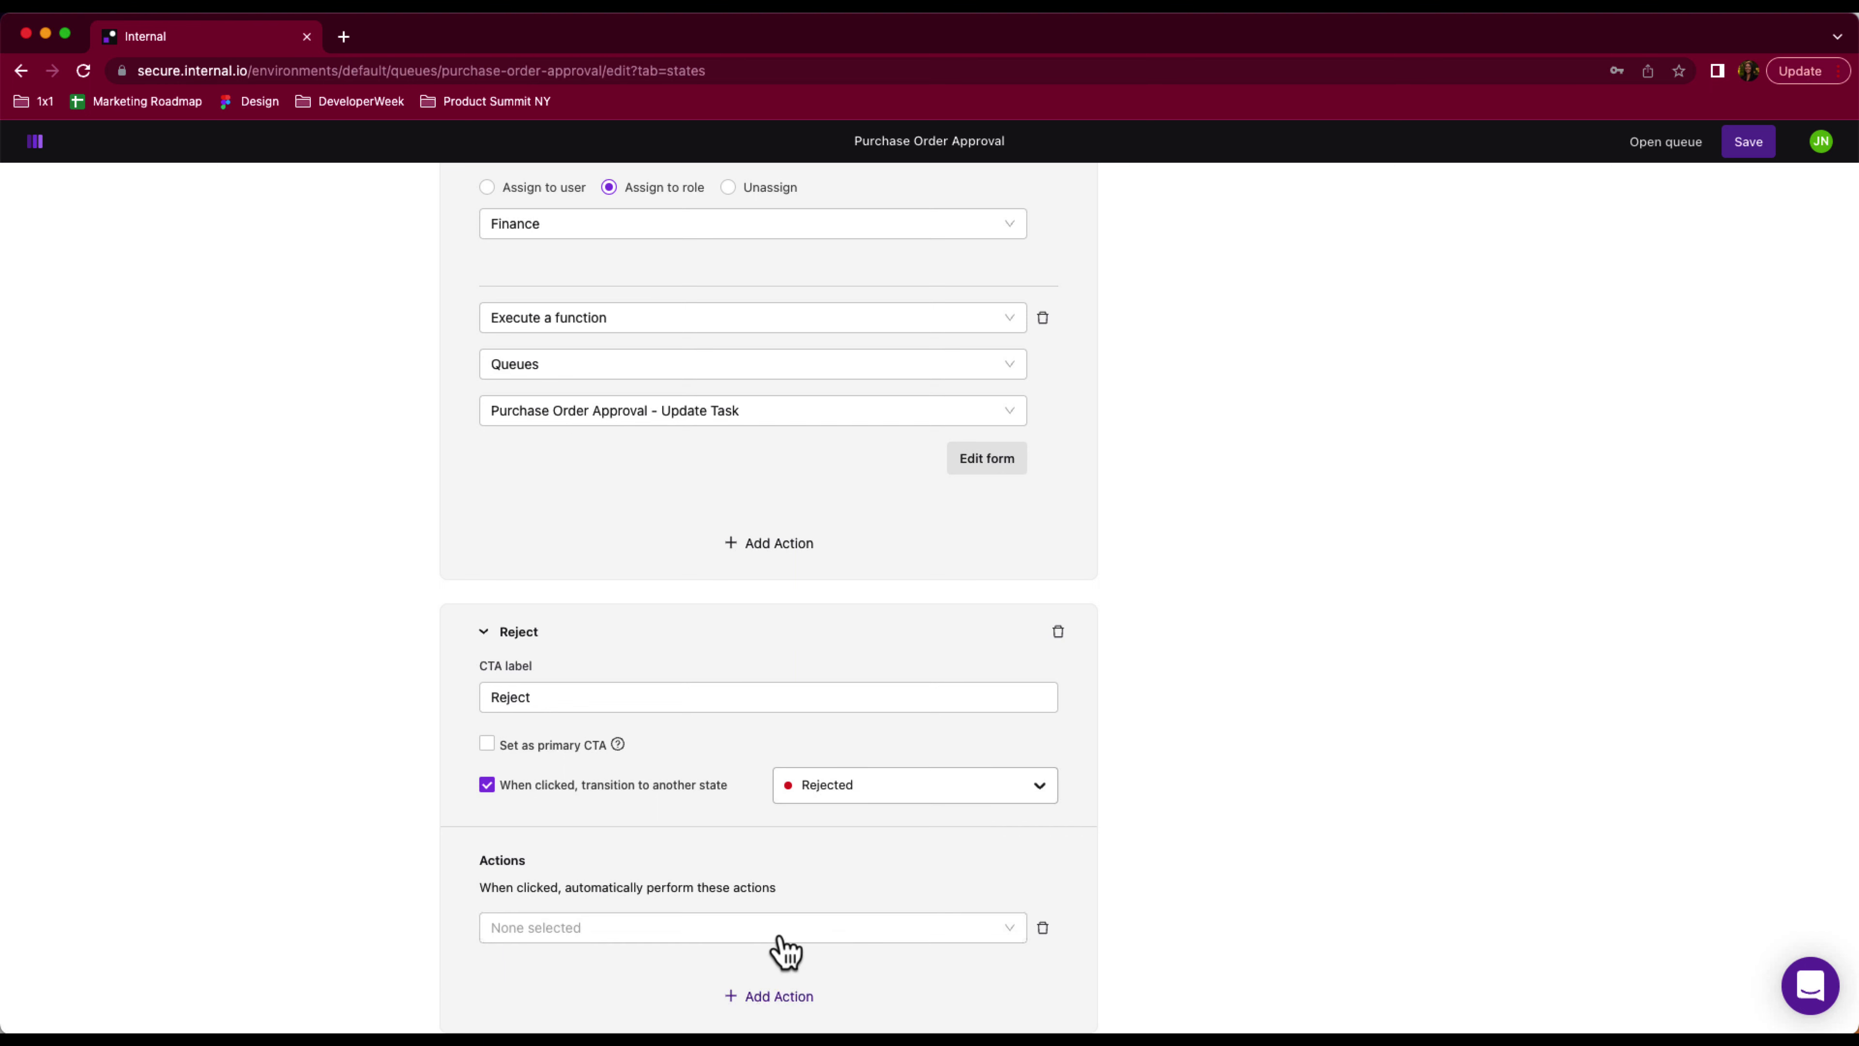
pyautogui.scroll(-1, 1171, 959)
pyautogui.click(951, 877)
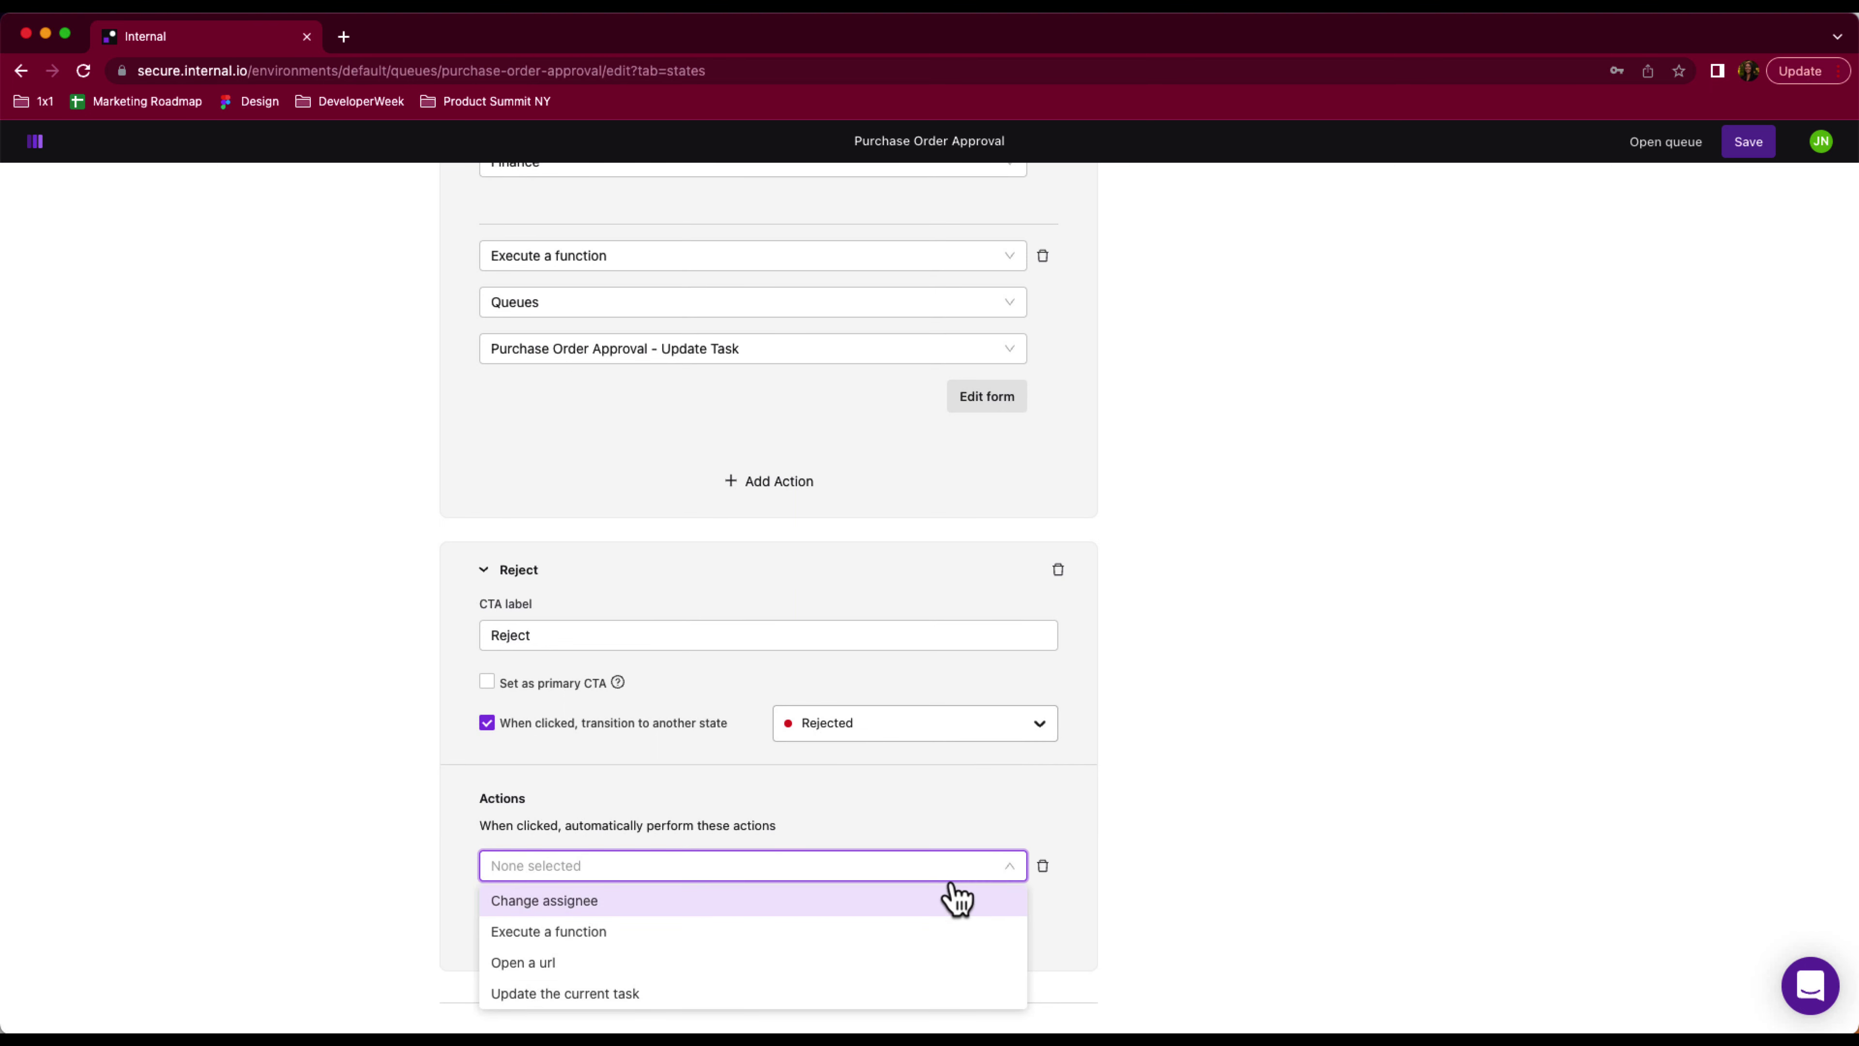
pyautogui.click(692, 934)
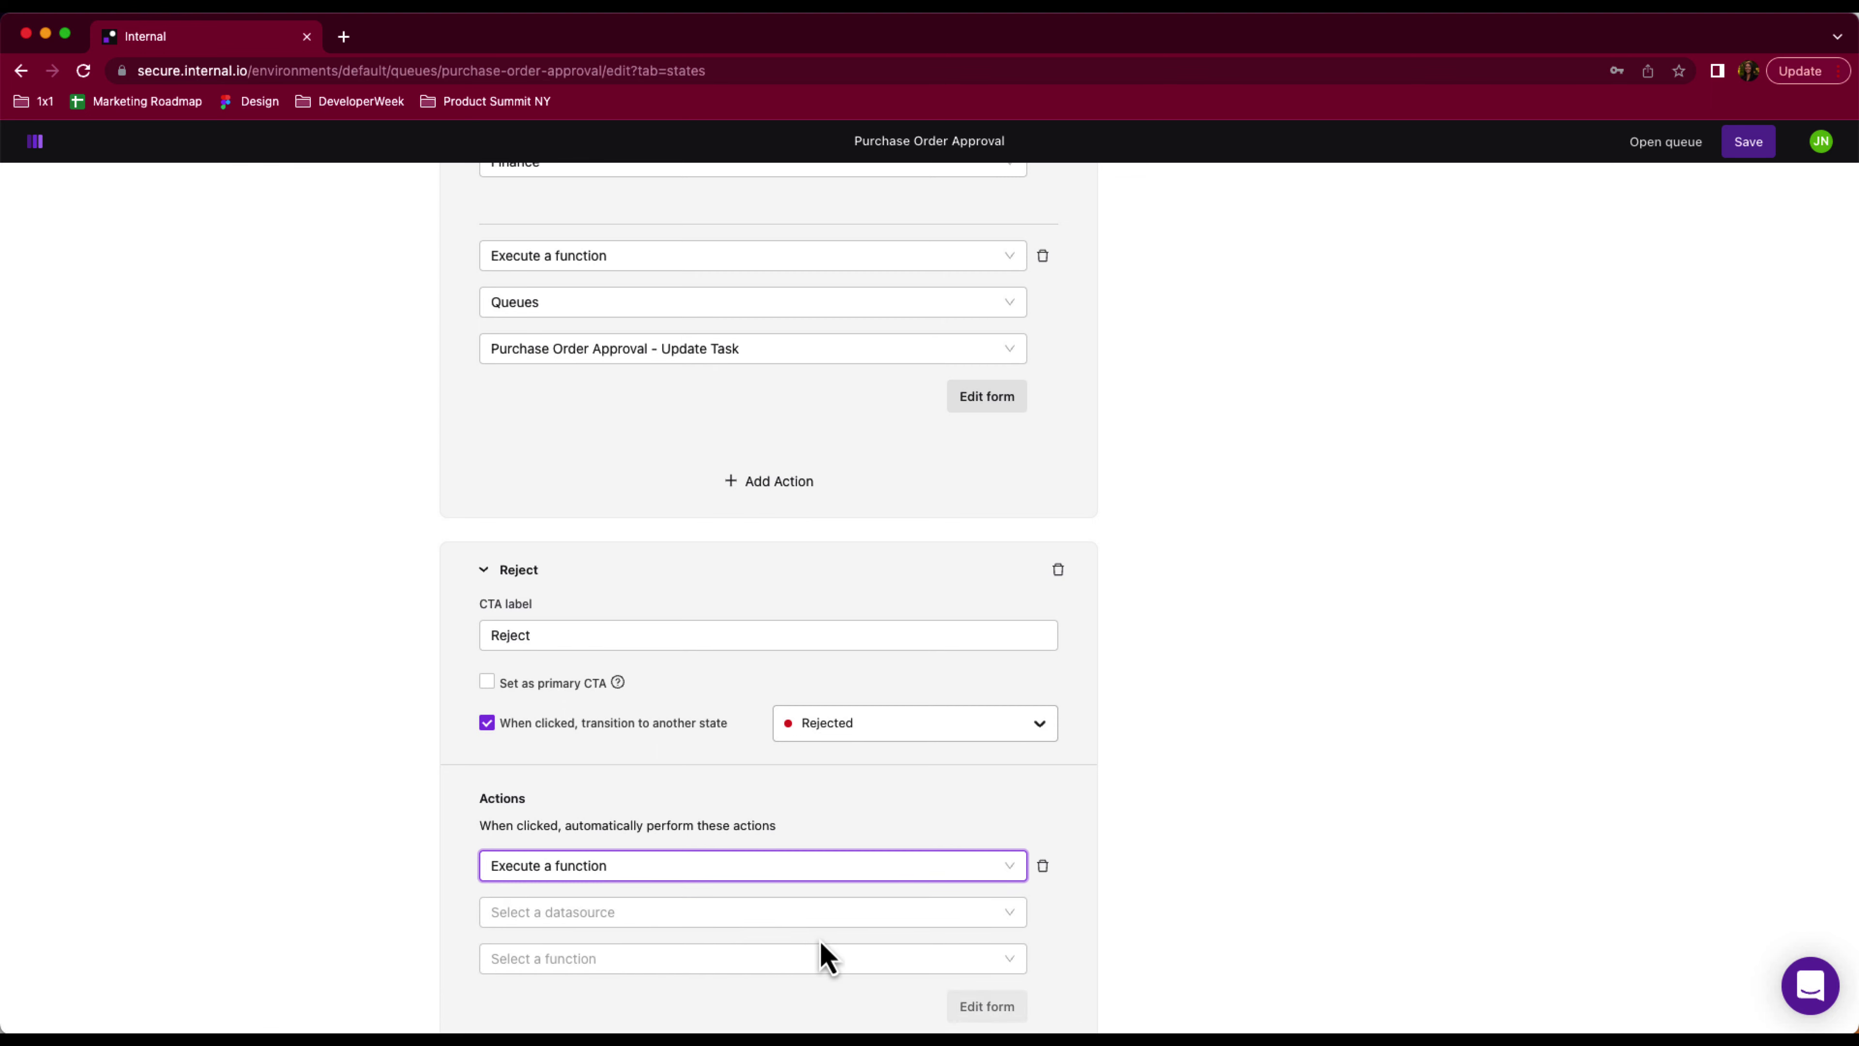
pyautogui.click(812, 923)
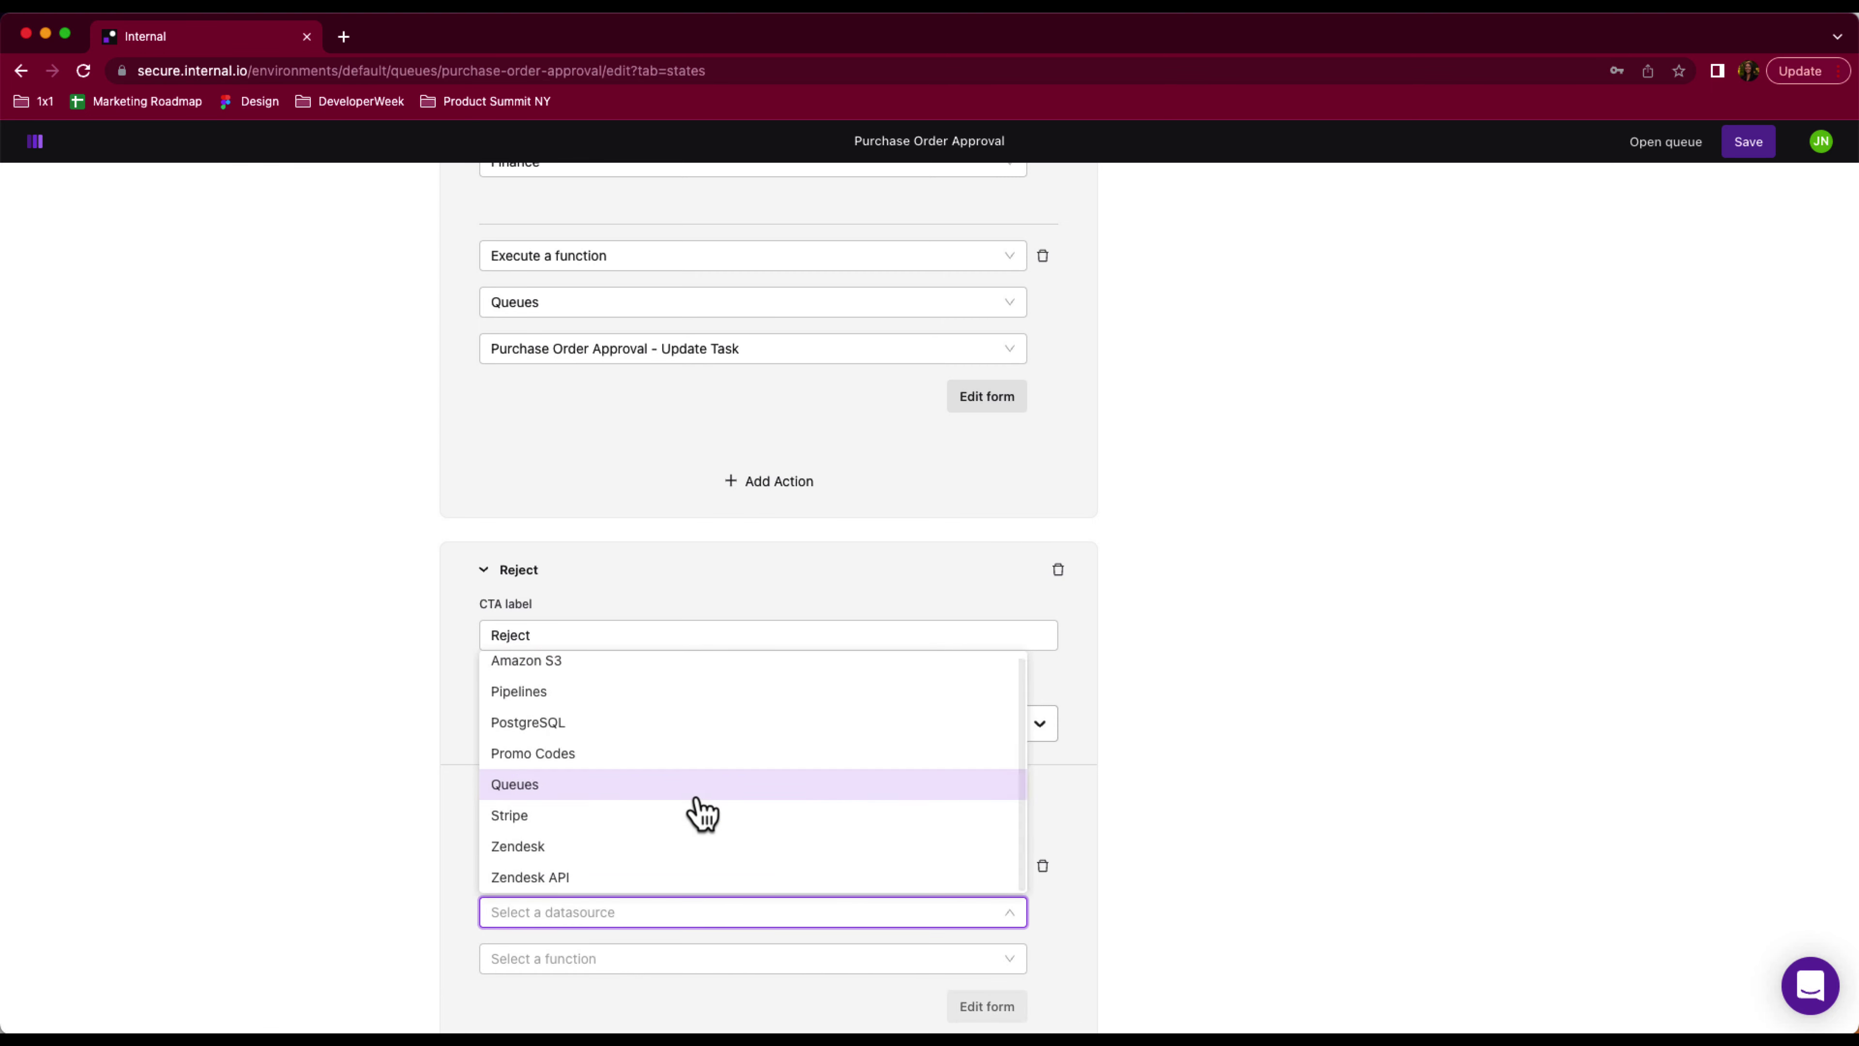
pyautogui.click(692, 783)
pyautogui.click(649, 960)
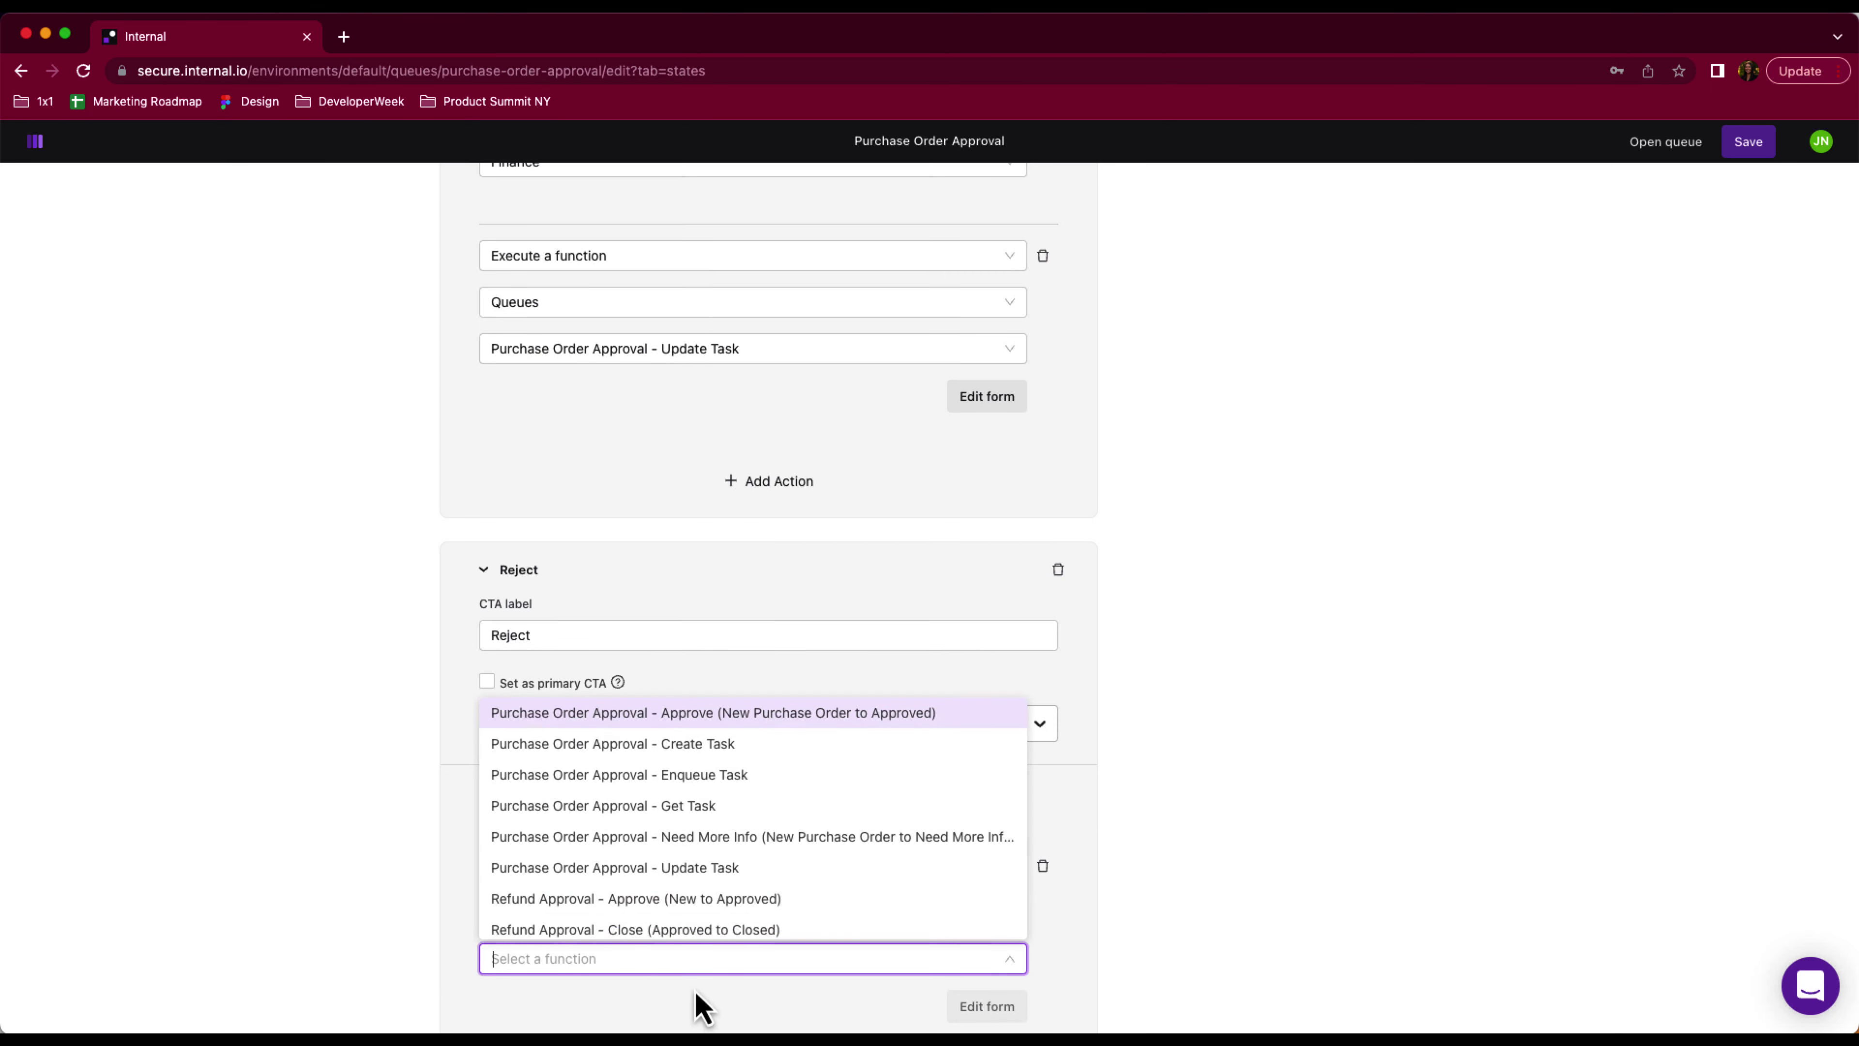
pyautogui.click(745, 871)
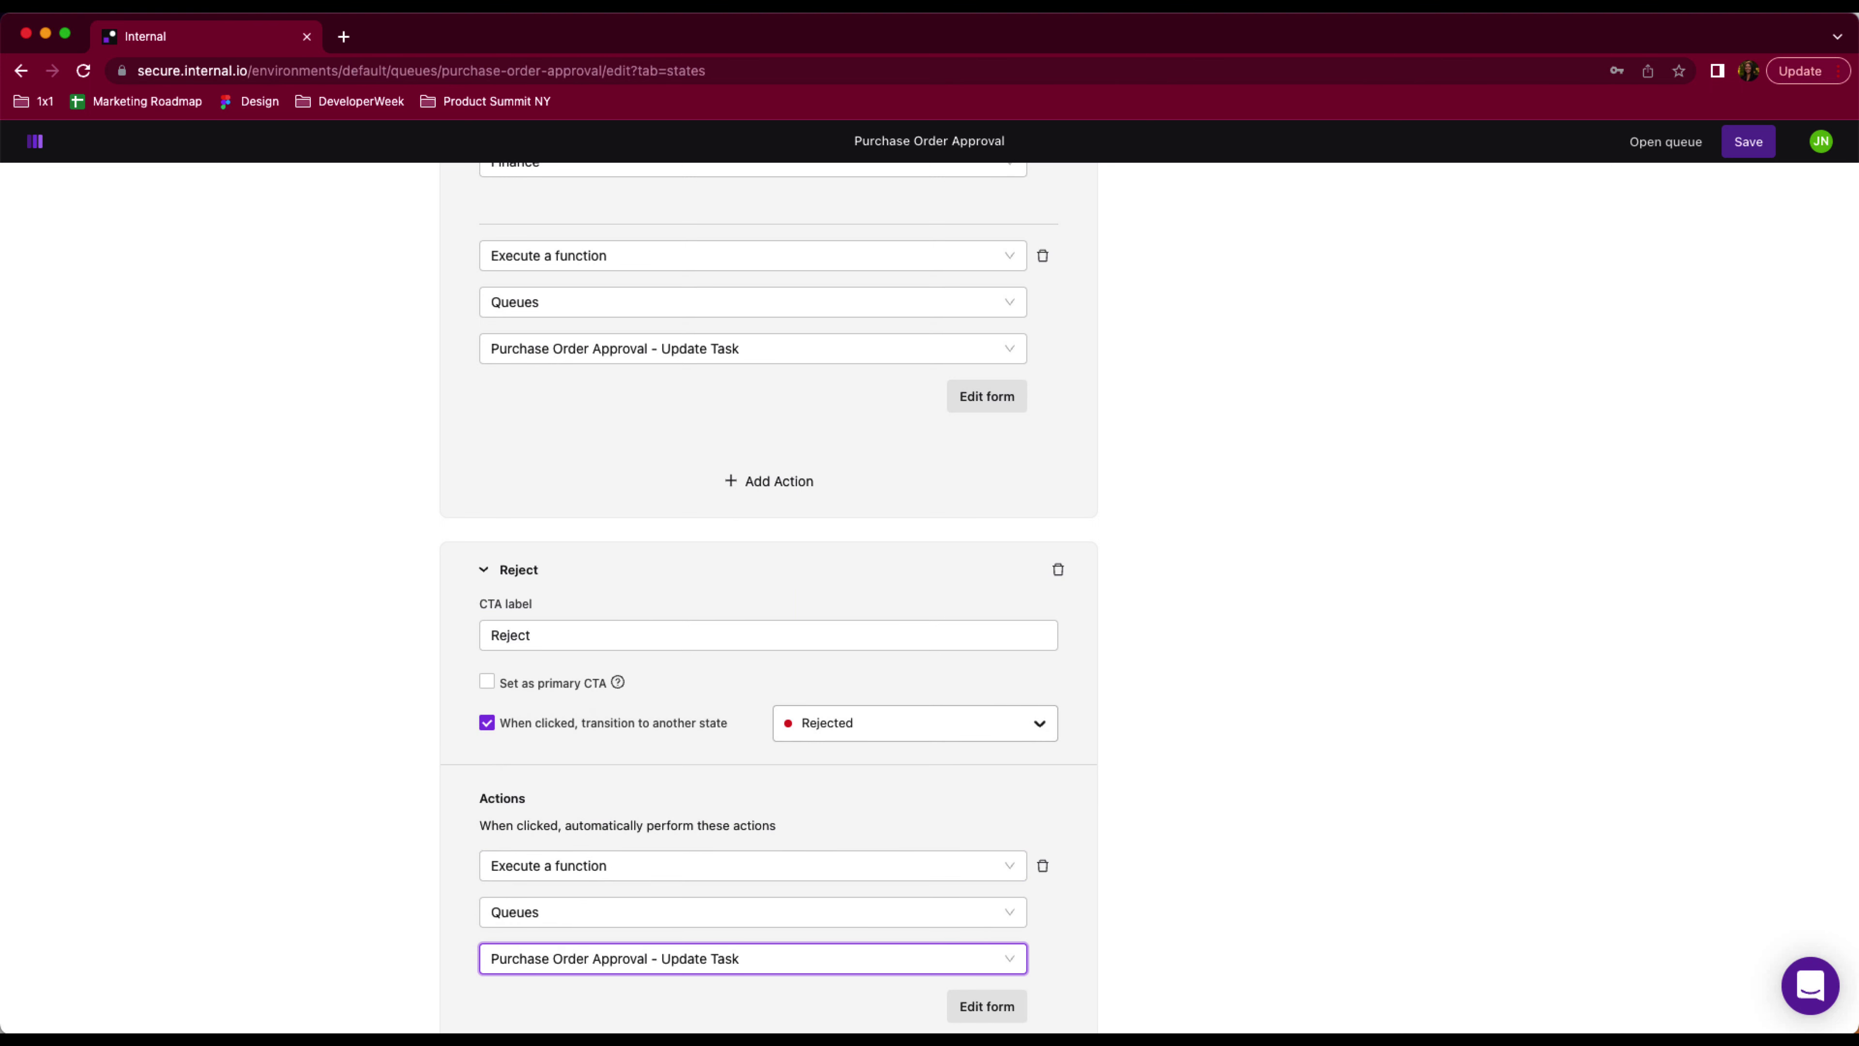
pyautogui.scroll(-3, 1363, 921)
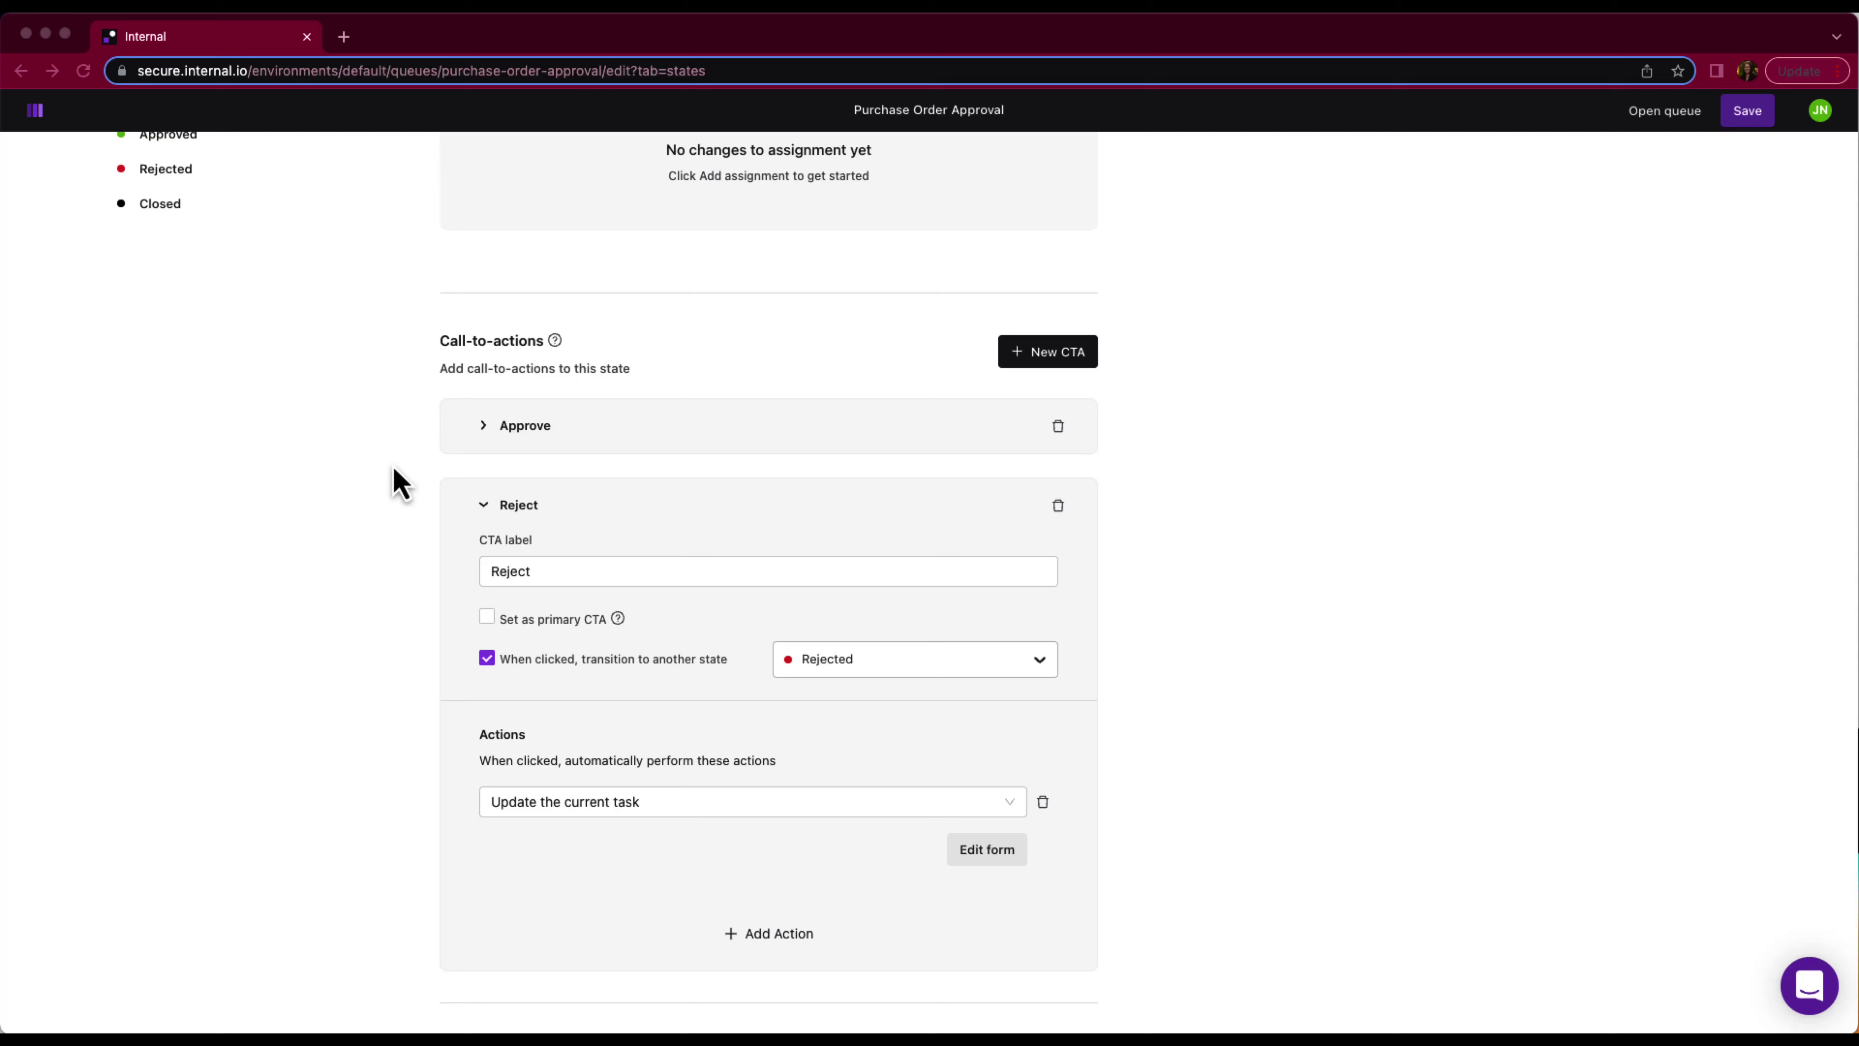
# Add a primary call-to-action labelled "Close" to the Approved state that transitions tasks to Closed
pyautogui.scroll(5, 395, 477)
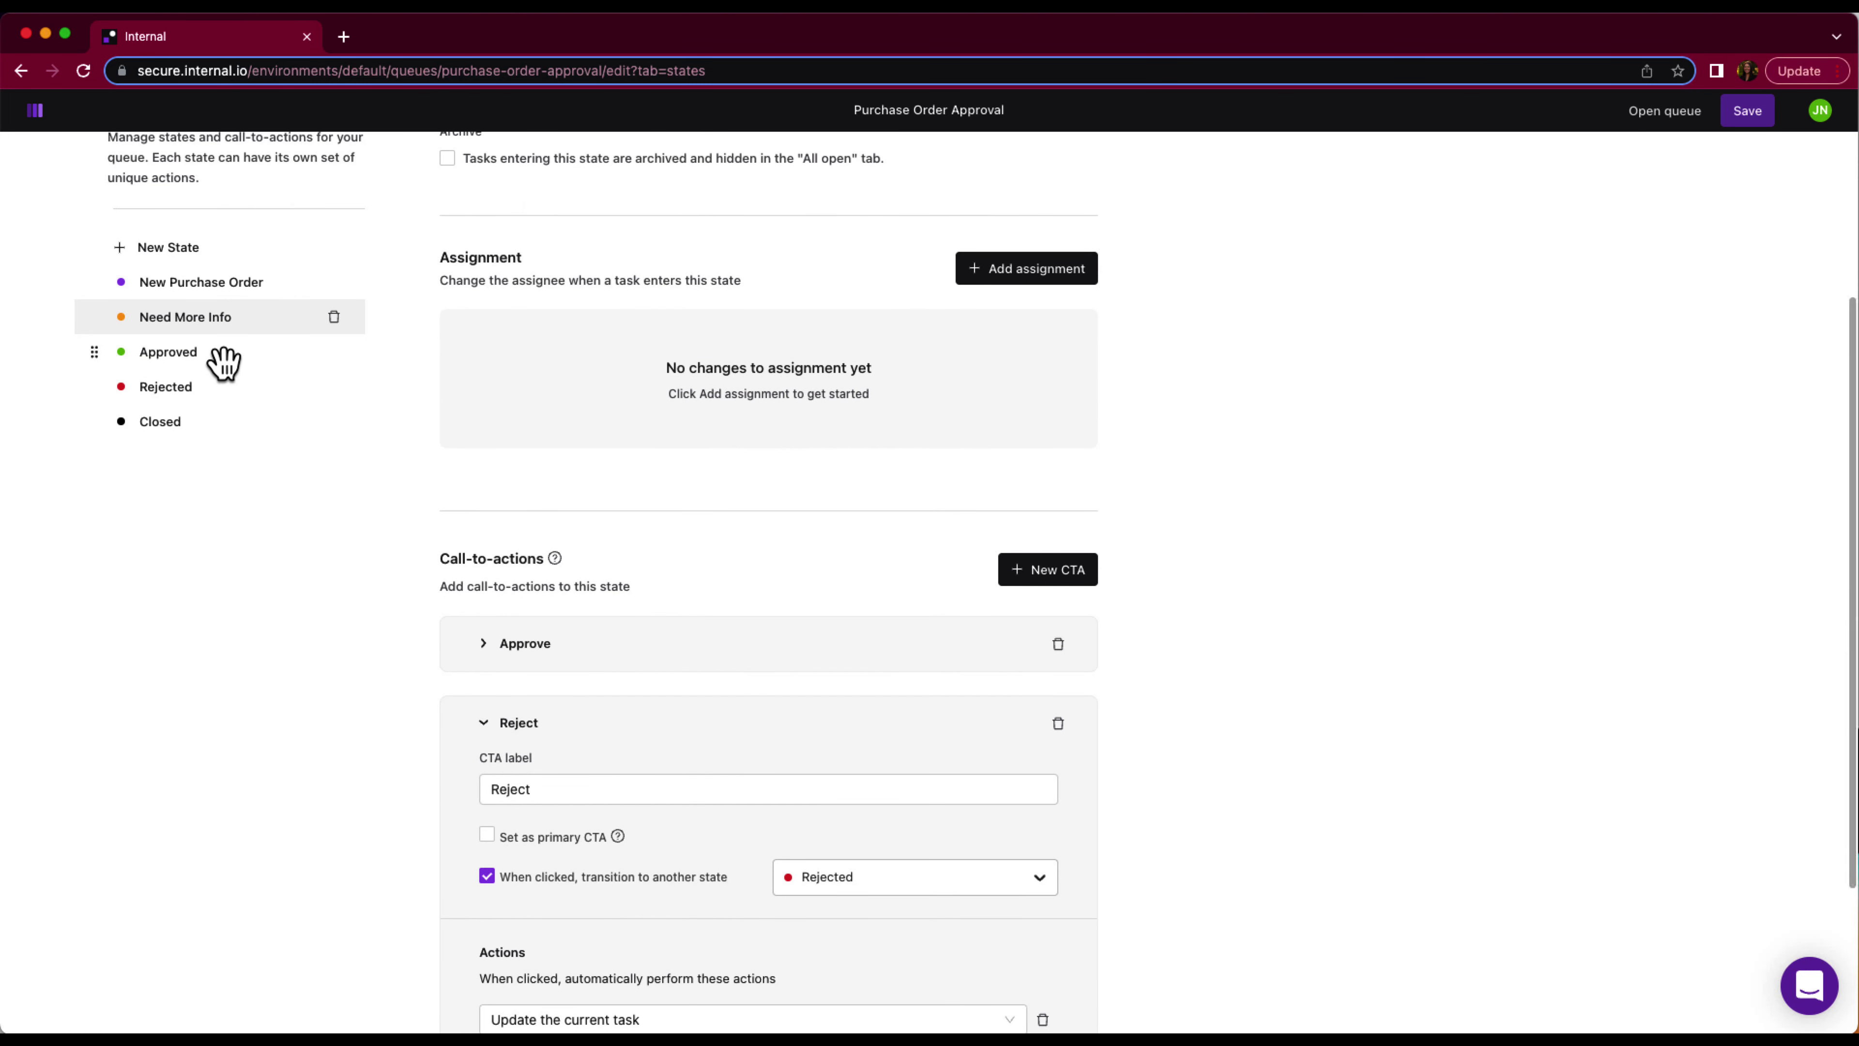
pyautogui.click(224, 363)
pyautogui.scroll(-2, 1141, 626)
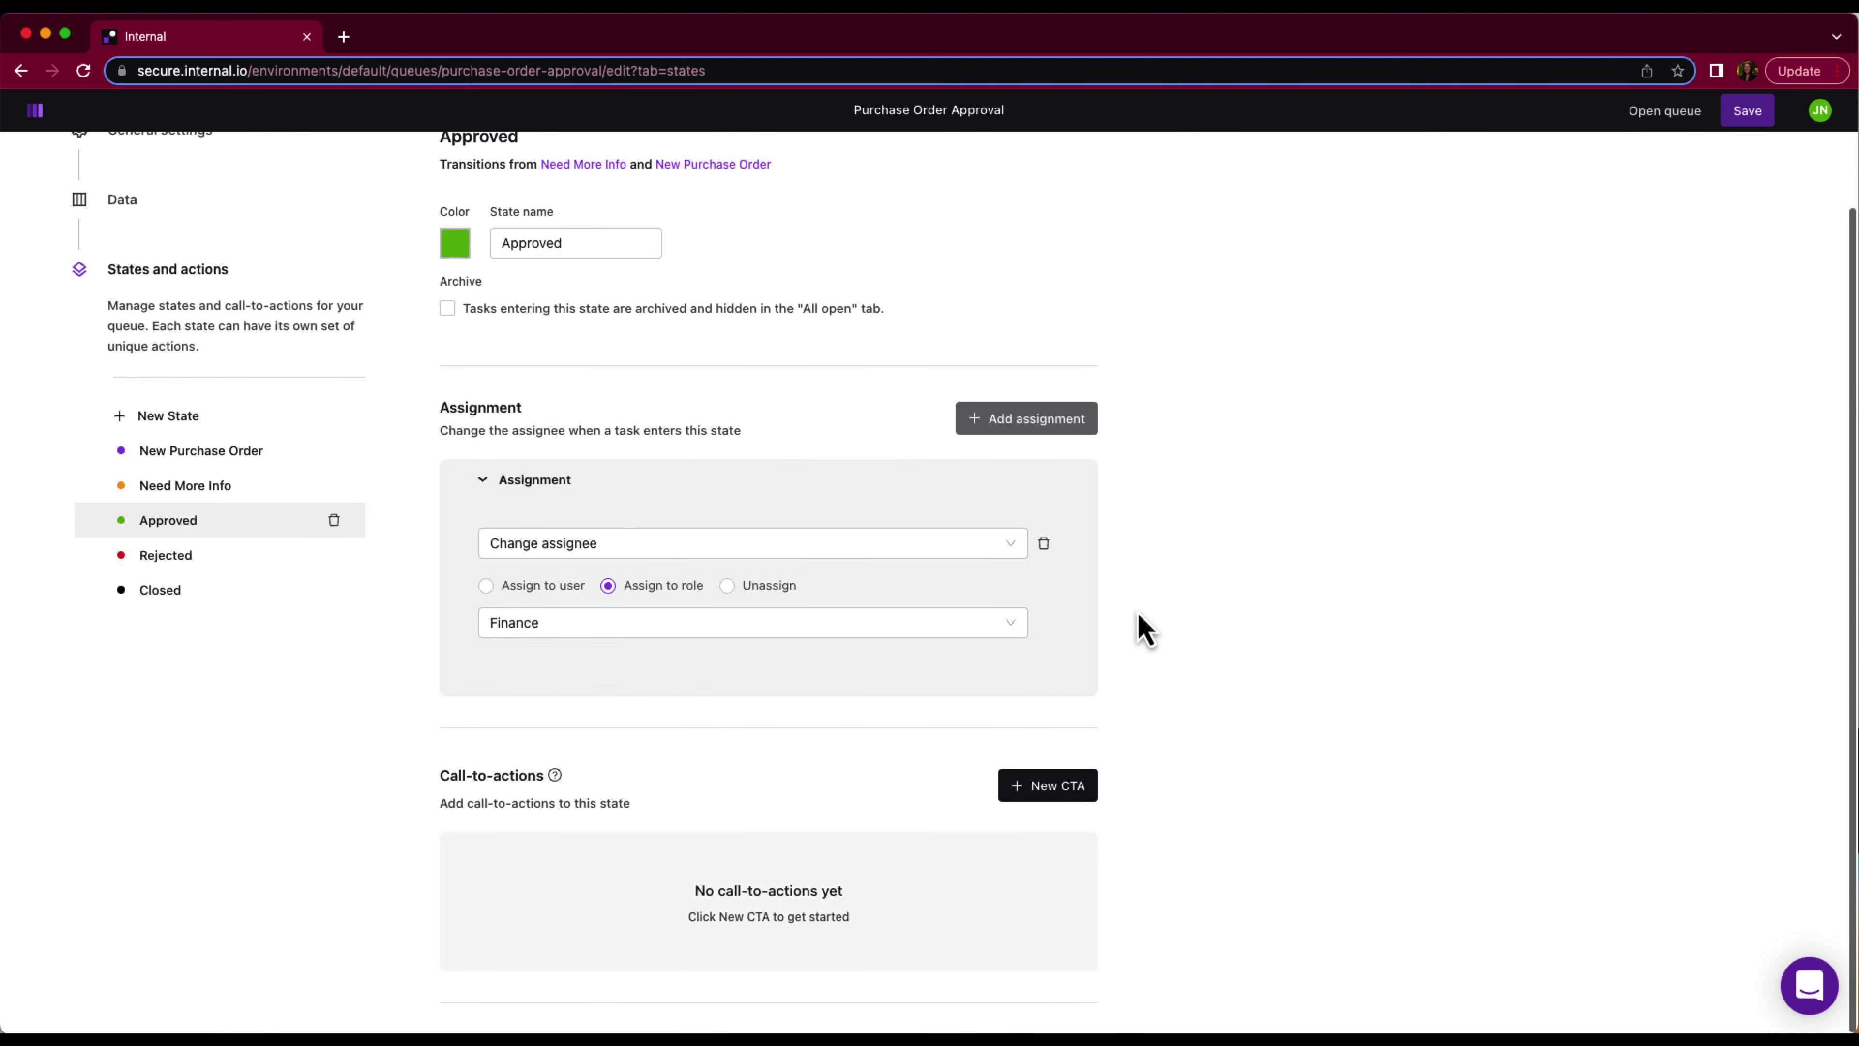
pyautogui.click(1050, 790)
pyautogui.scroll(-4, 1246, 785)
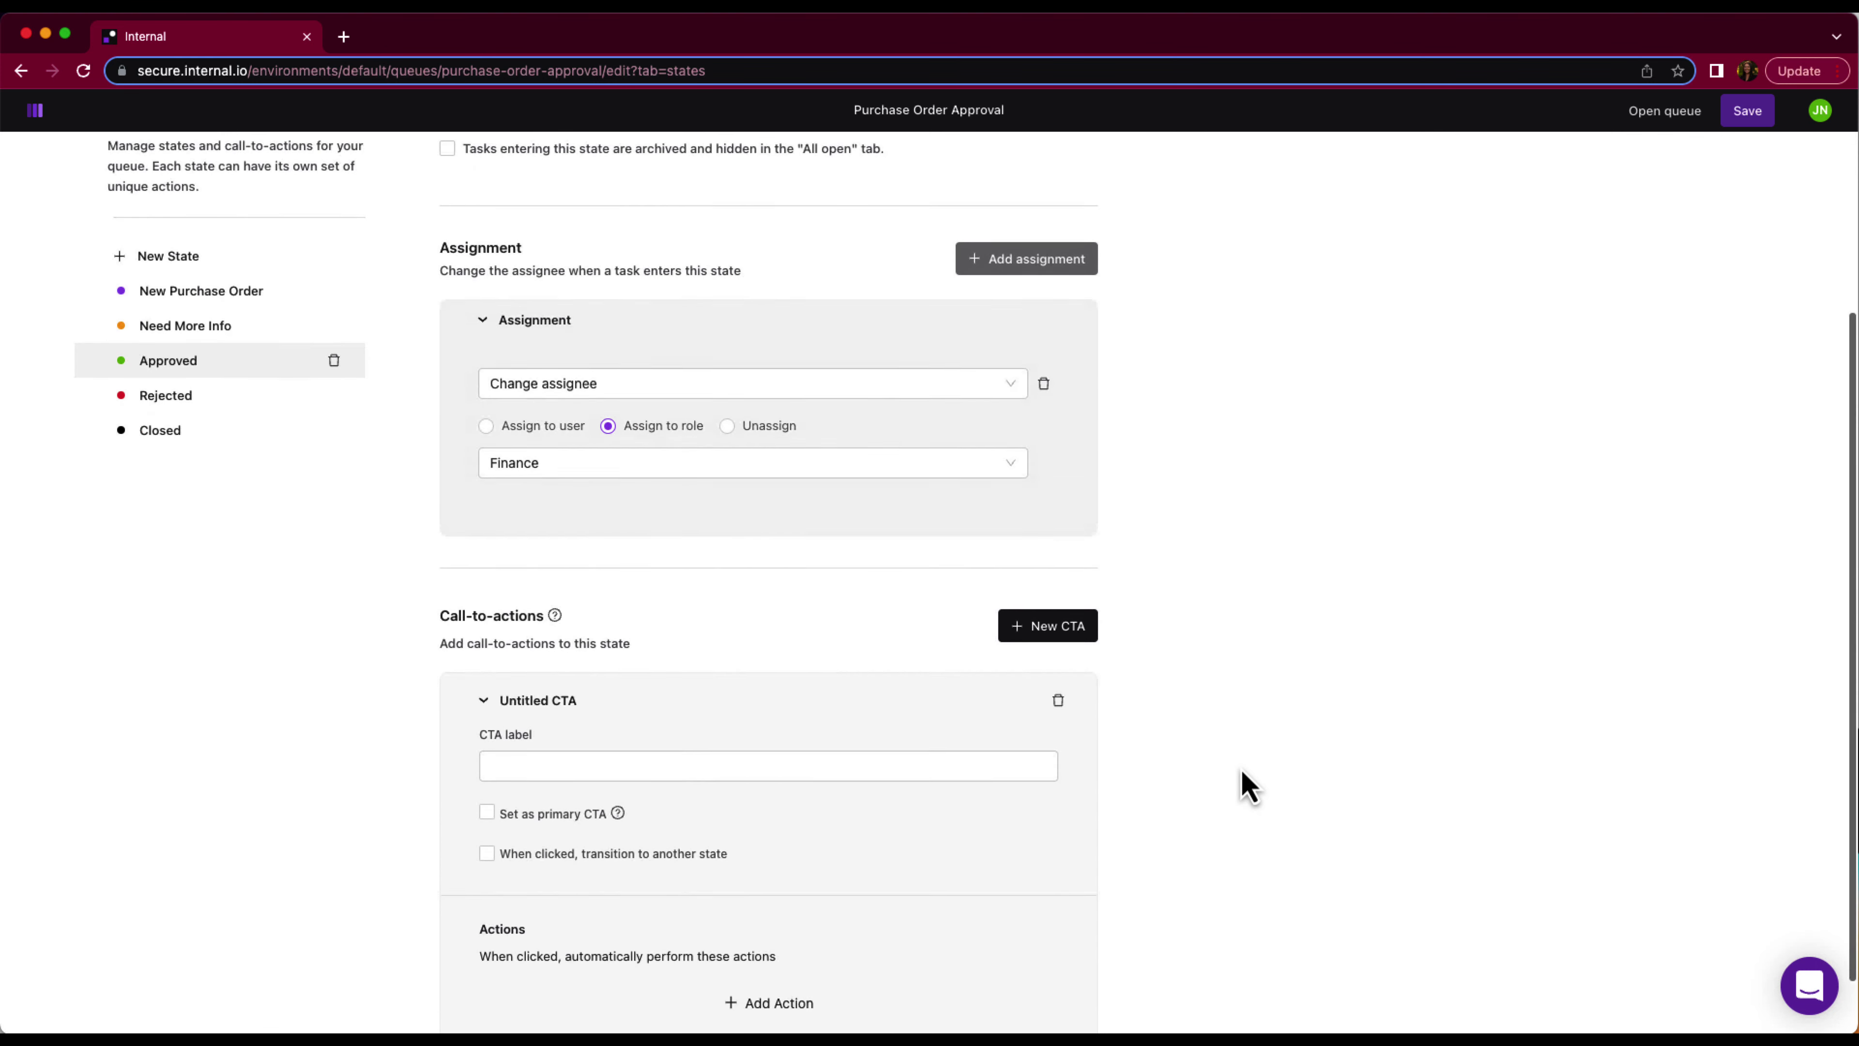
pyautogui.click(860, 708)
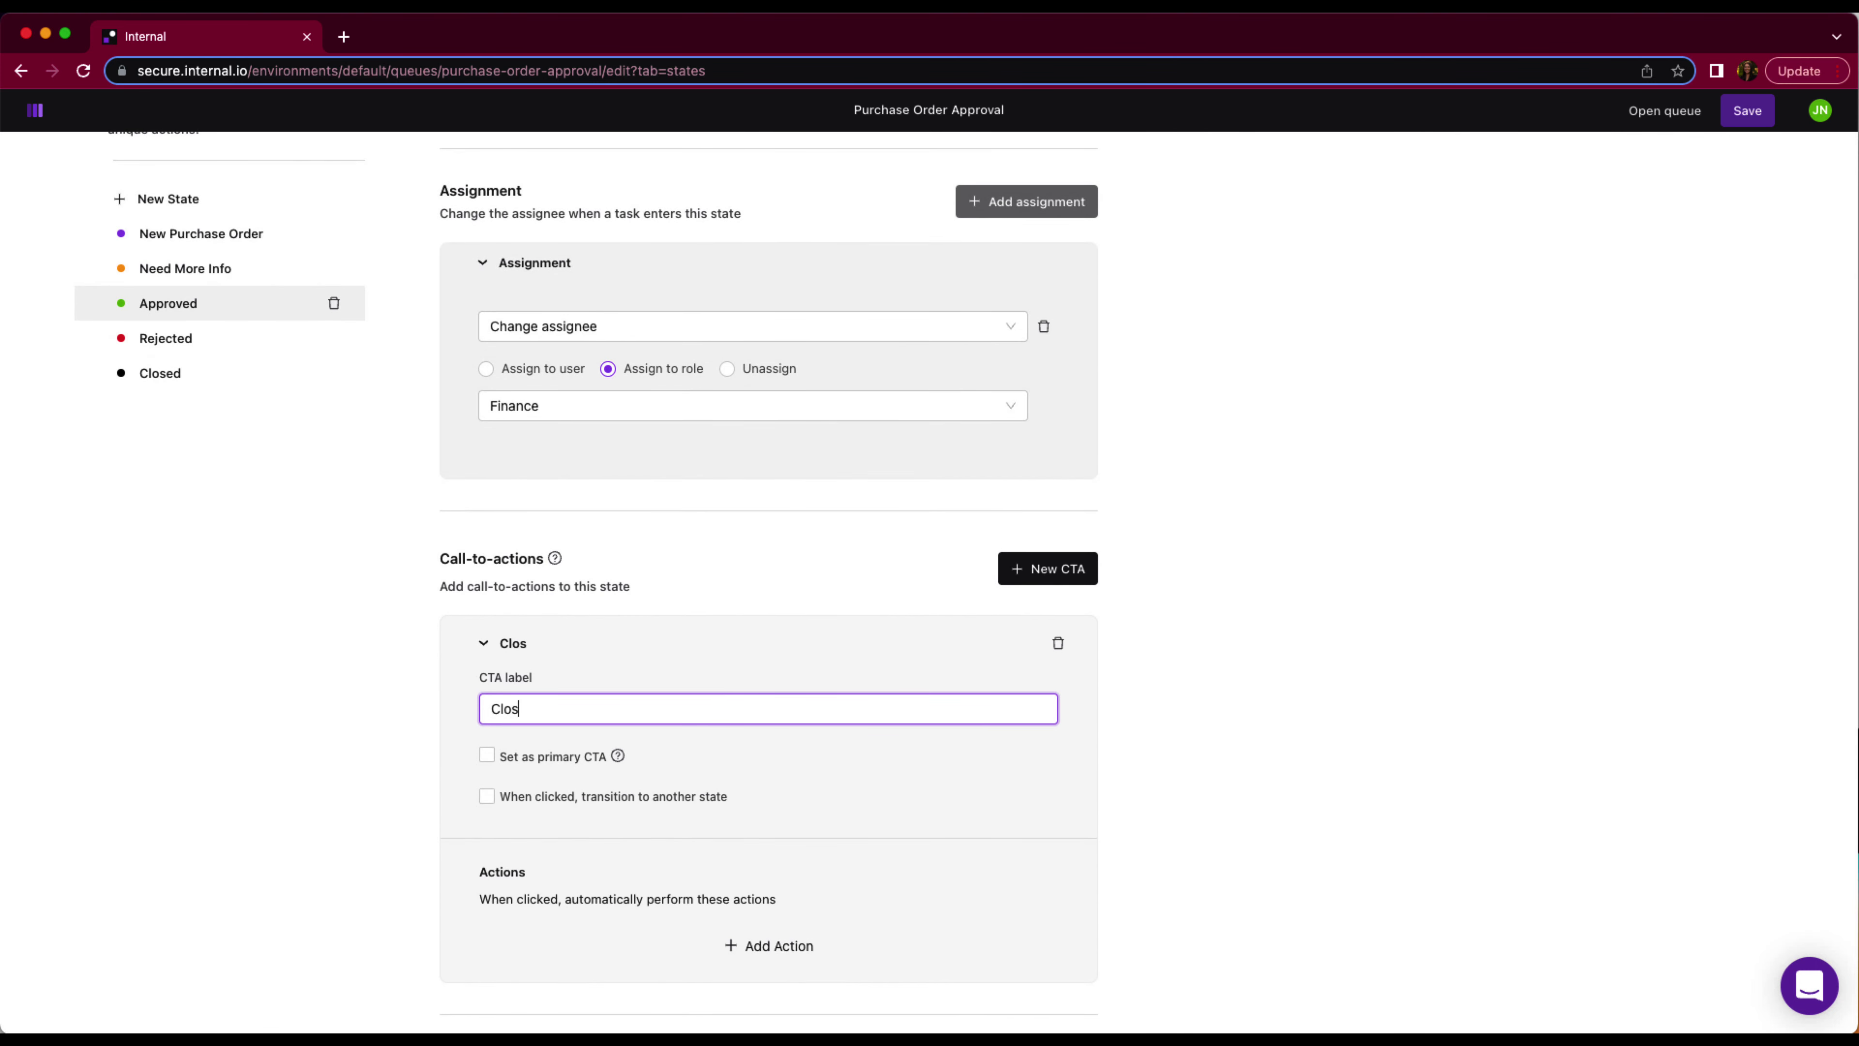
pyautogui.write('Close')
pyautogui.click(570, 758)
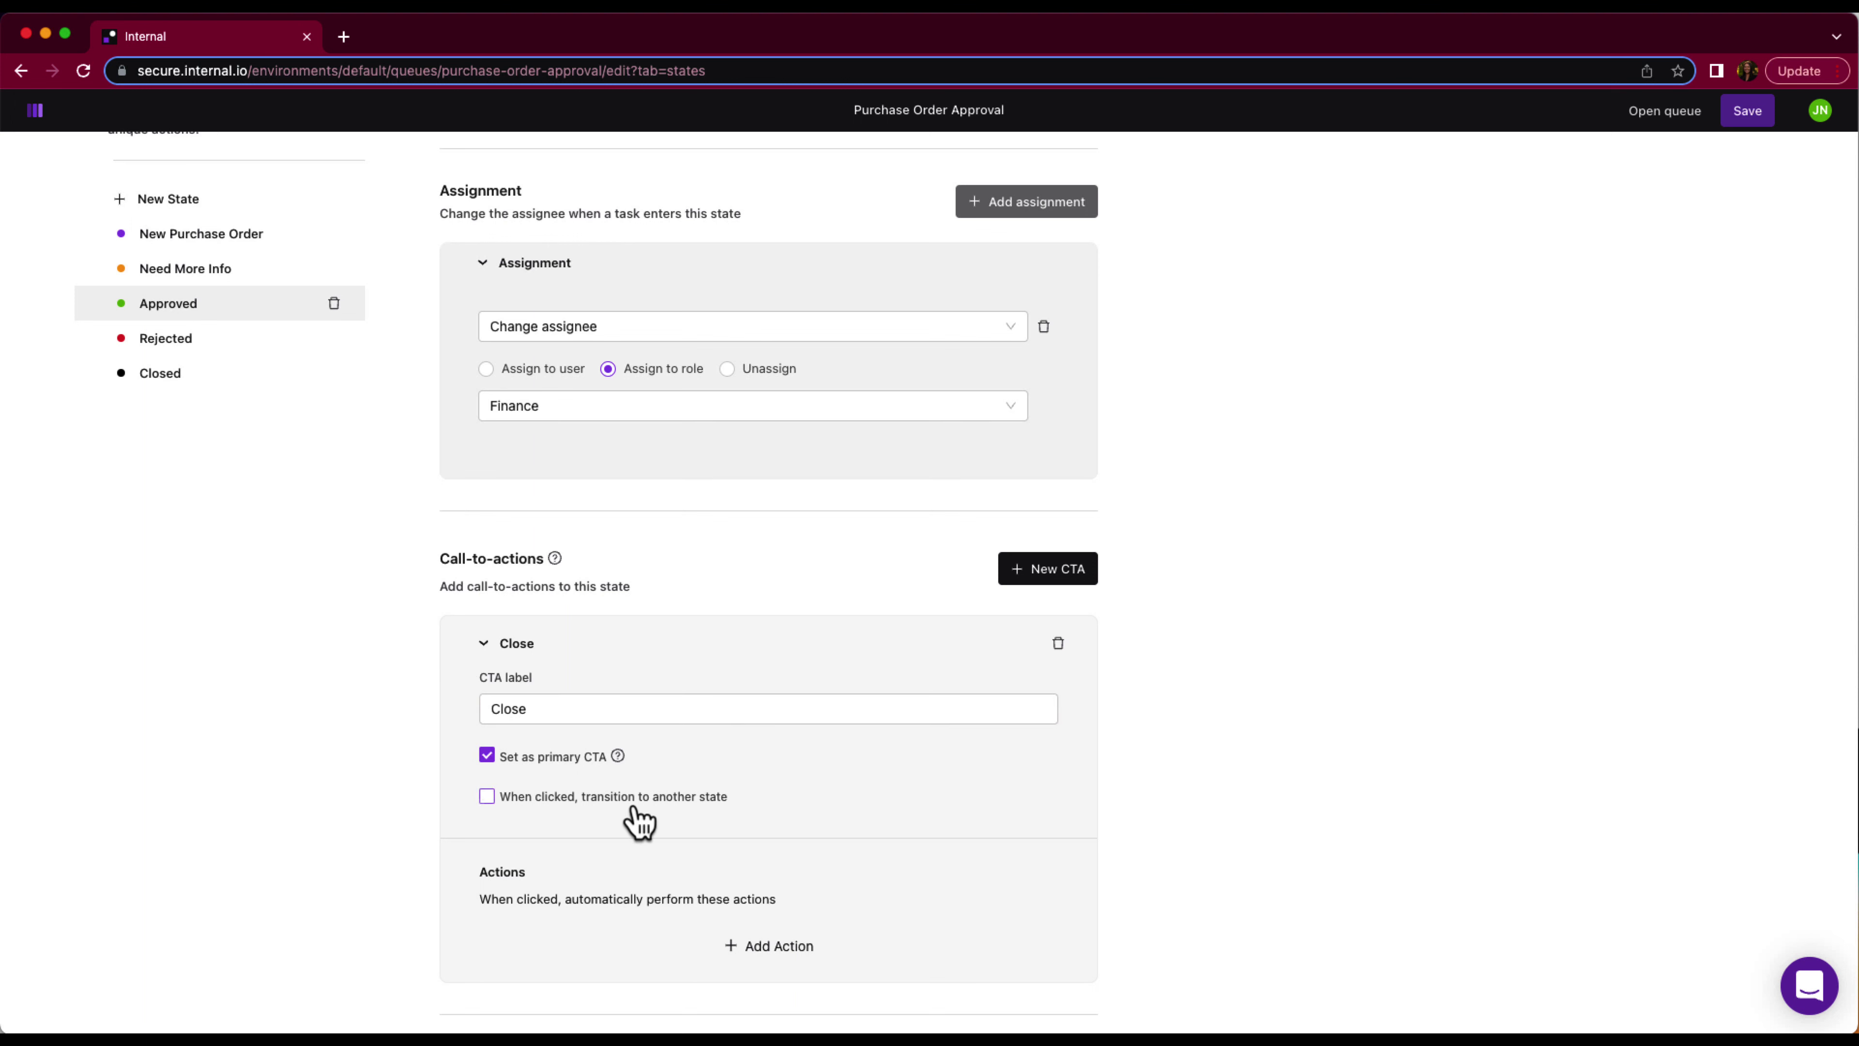
pyautogui.click(635, 798)
pyautogui.click(881, 809)
pyautogui.click(887, 950)
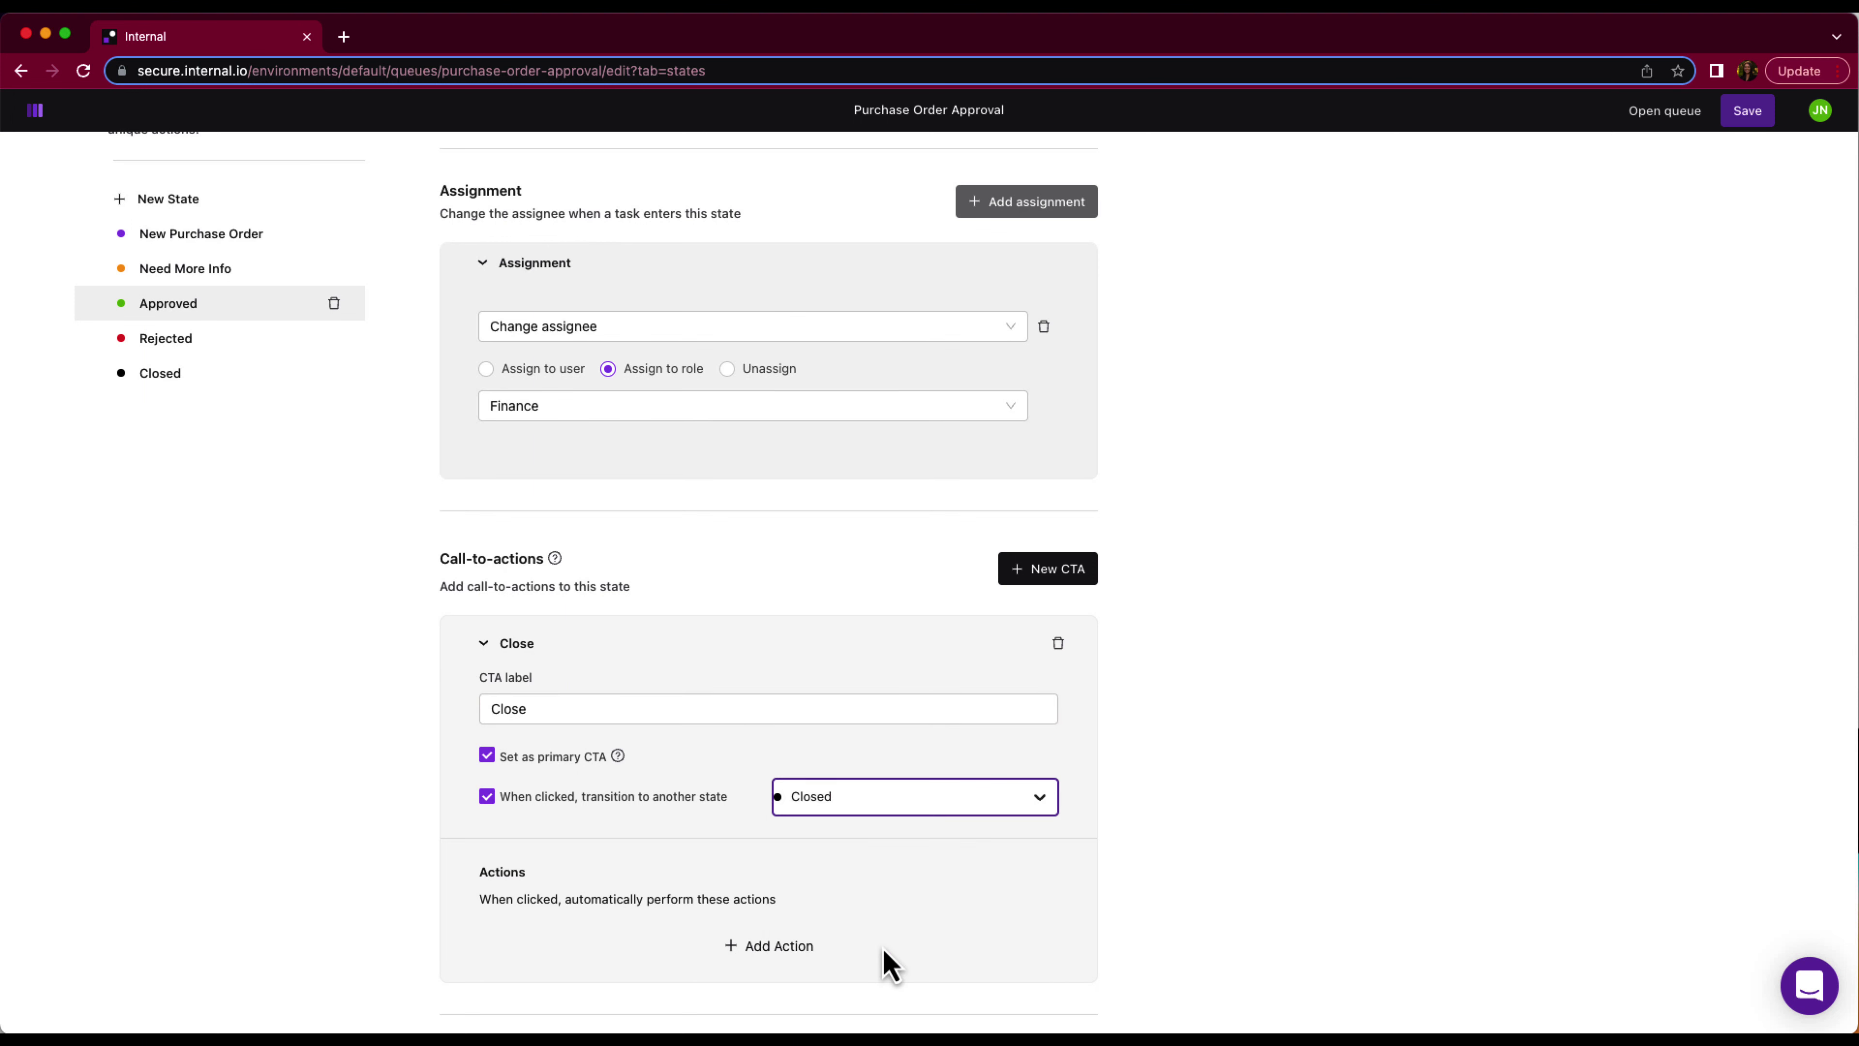
# Add an "Update the current task" action to the Approved state's Close call-to-action
pyautogui.click(765, 948)
pyautogui.scroll(-1, 951, 915)
pyautogui.click(904, 872)
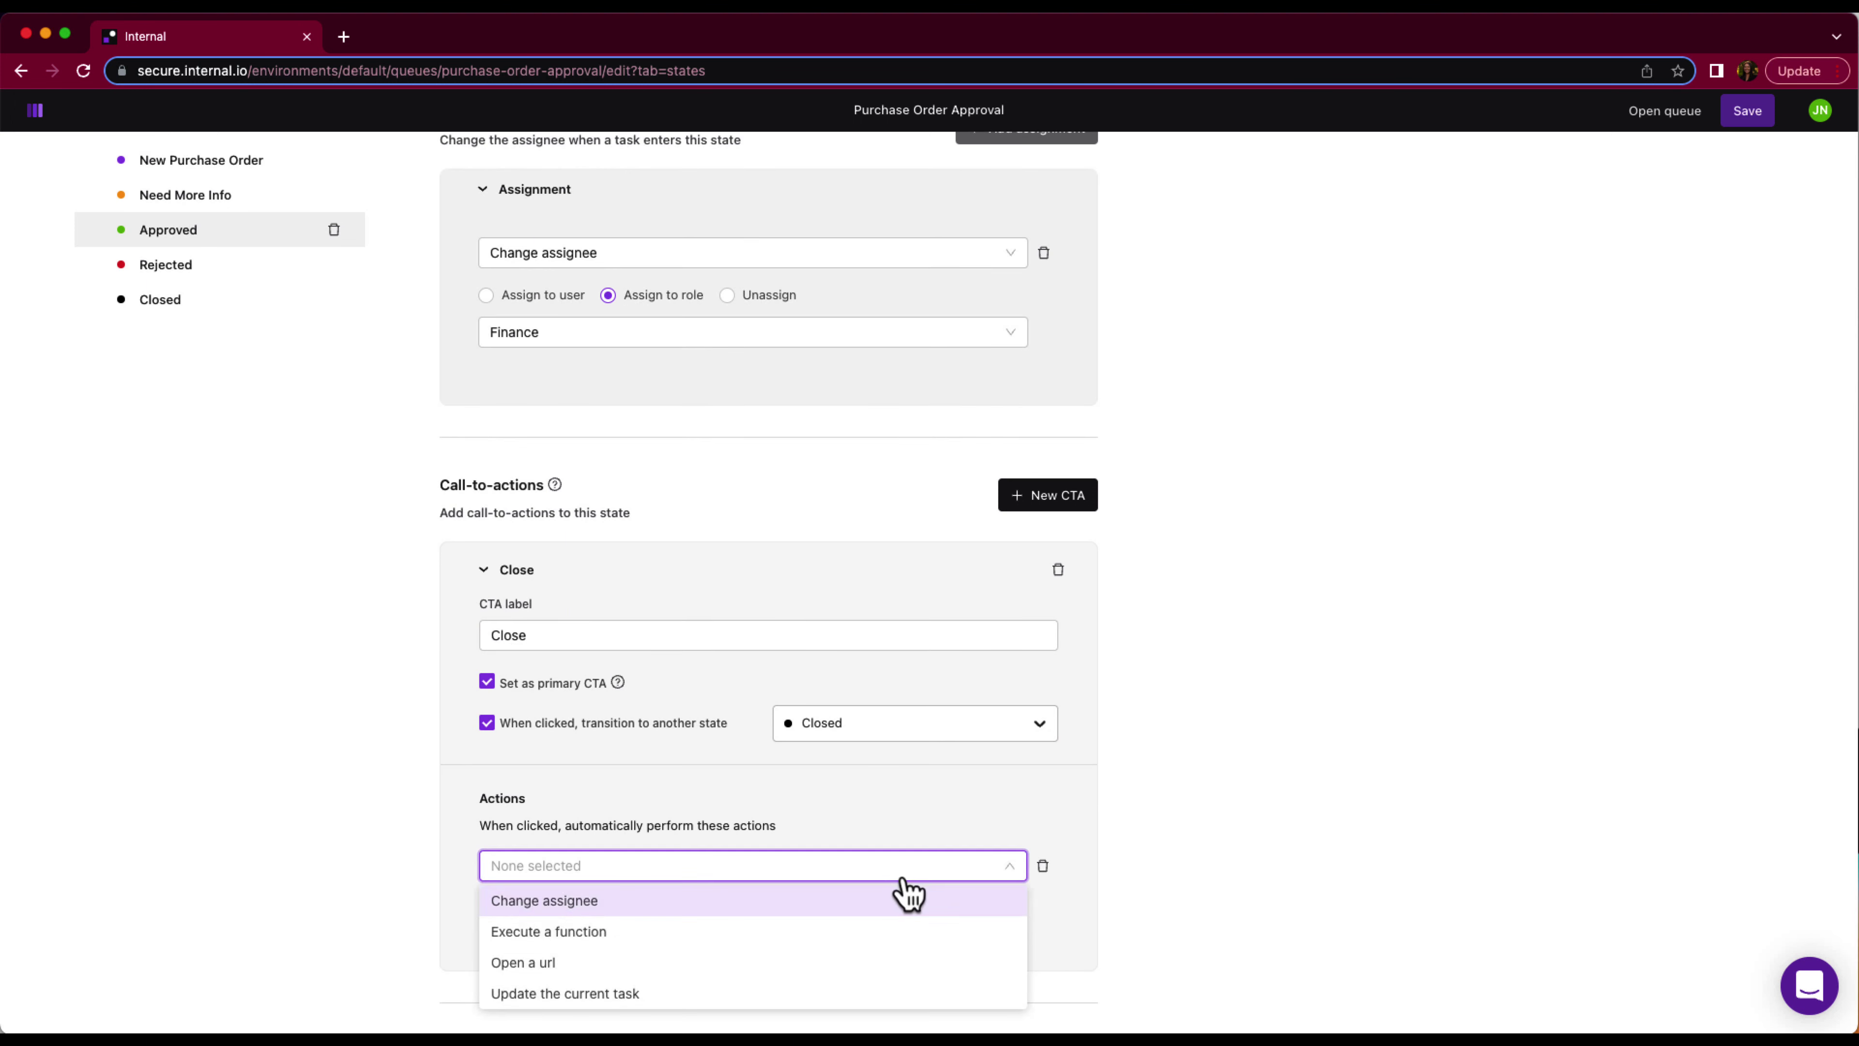
pyautogui.click(865, 995)
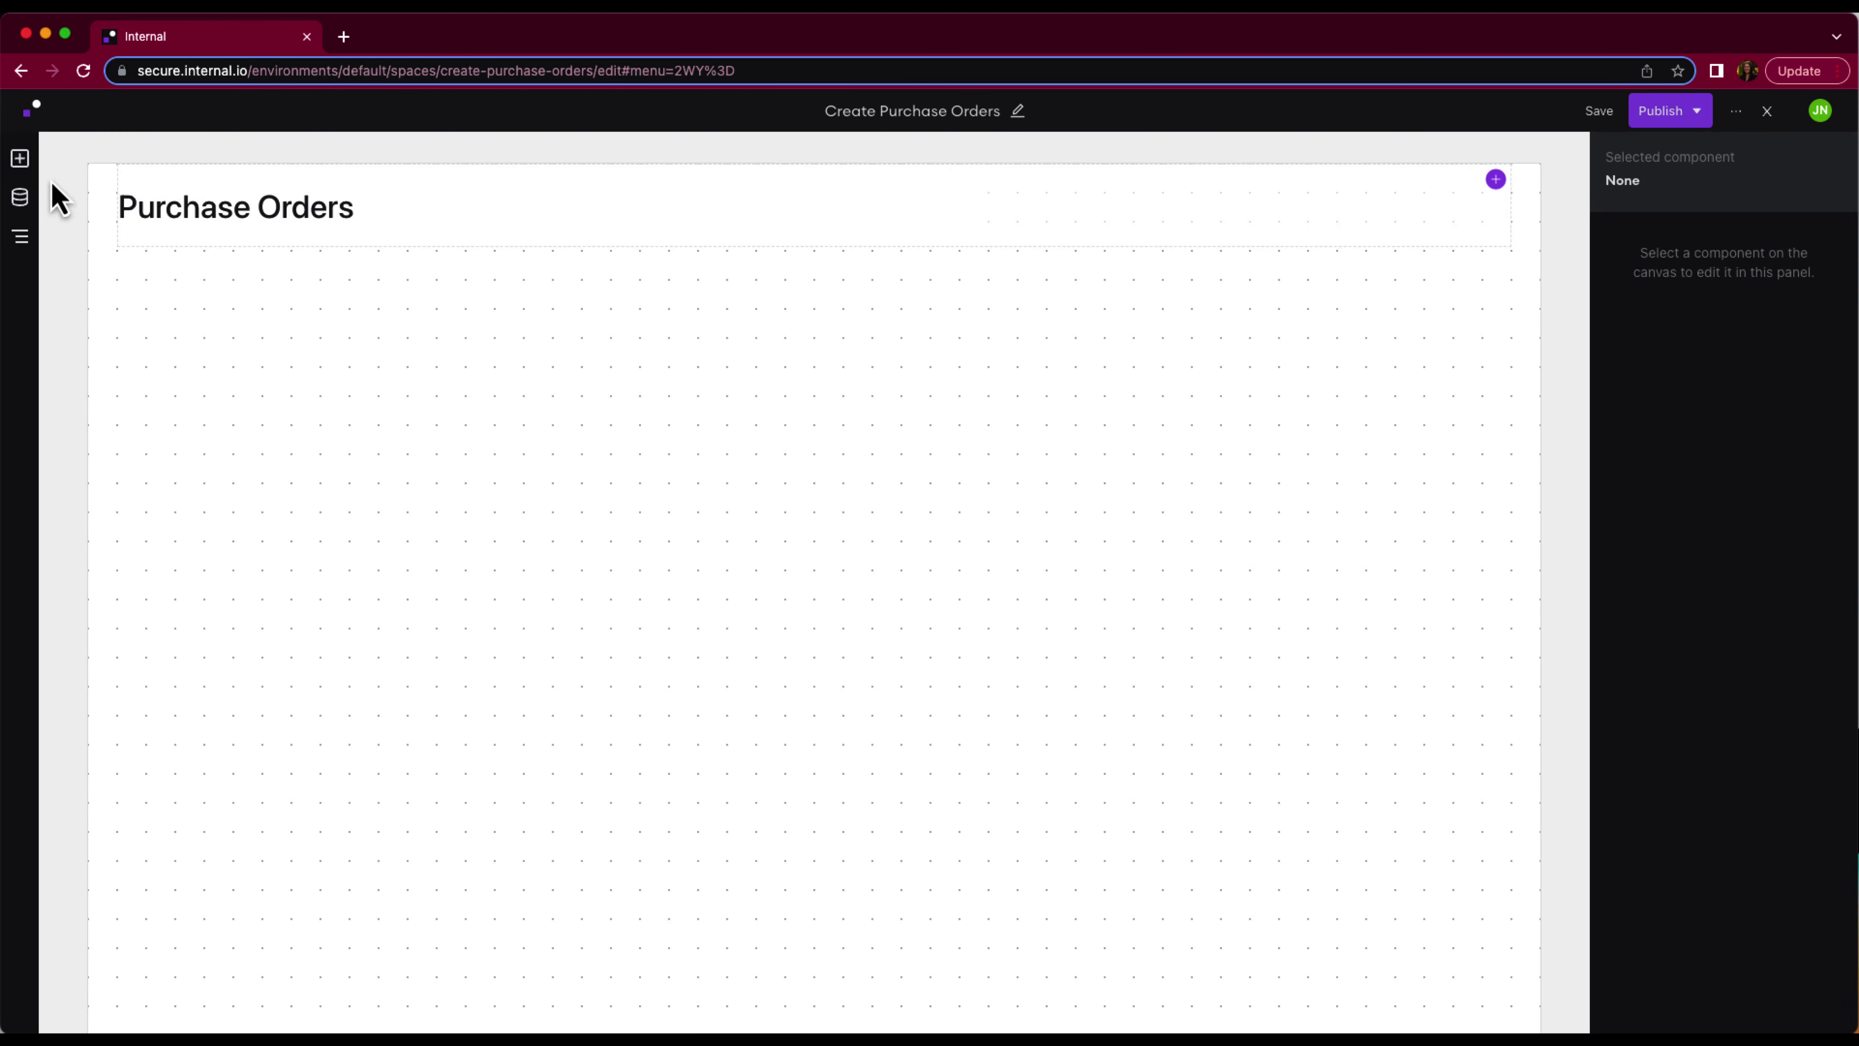
# Place a Form component below the Purchase Orders heading and enlarge it to roughly half the canvas width
pyautogui.click(20, 159)
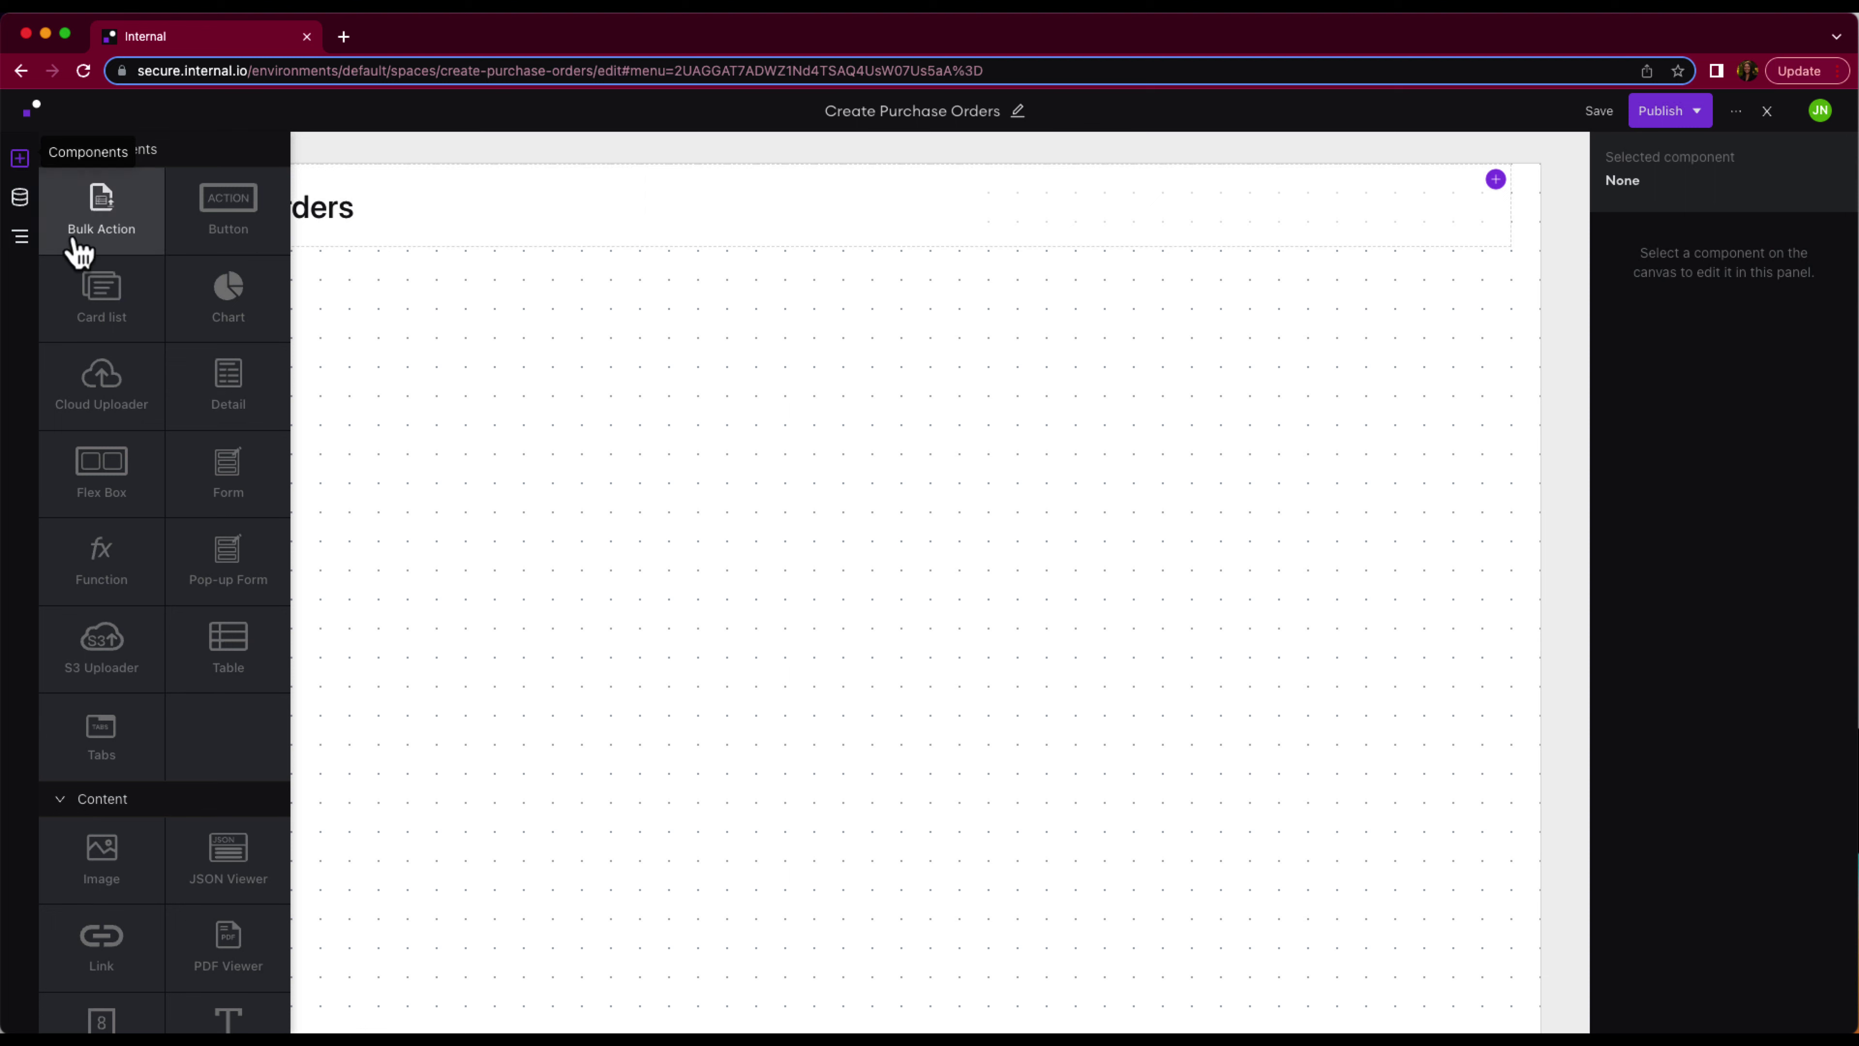
pyautogui.click(229, 470)
pyautogui.moveTo(699, 450); pyautogui.dragTo(256, 324)
pyautogui.moveTo(577, 658); pyautogui.dragTo(814, 936)
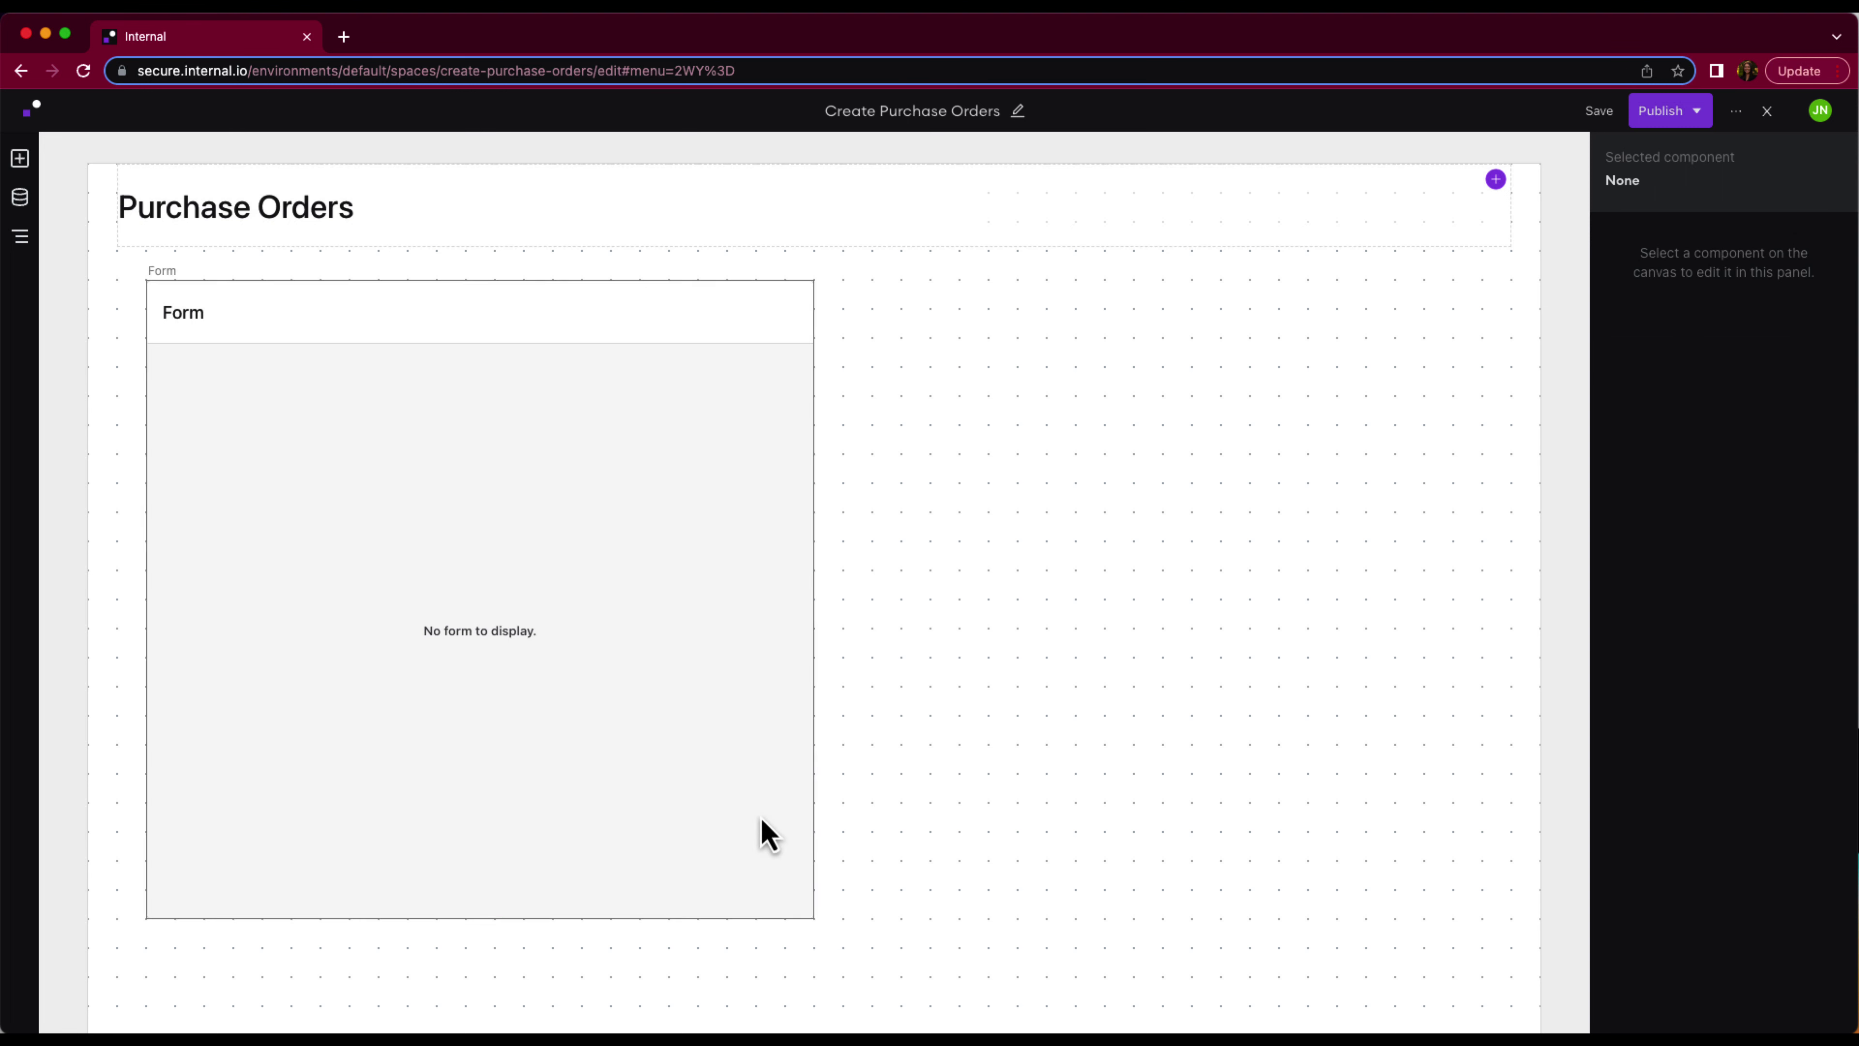
# Connect the form to the Queues datasource with the "Purchase Order Approval - Create Task" function
pyautogui.click(639, 716)
pyautogui.click(1767, 326)
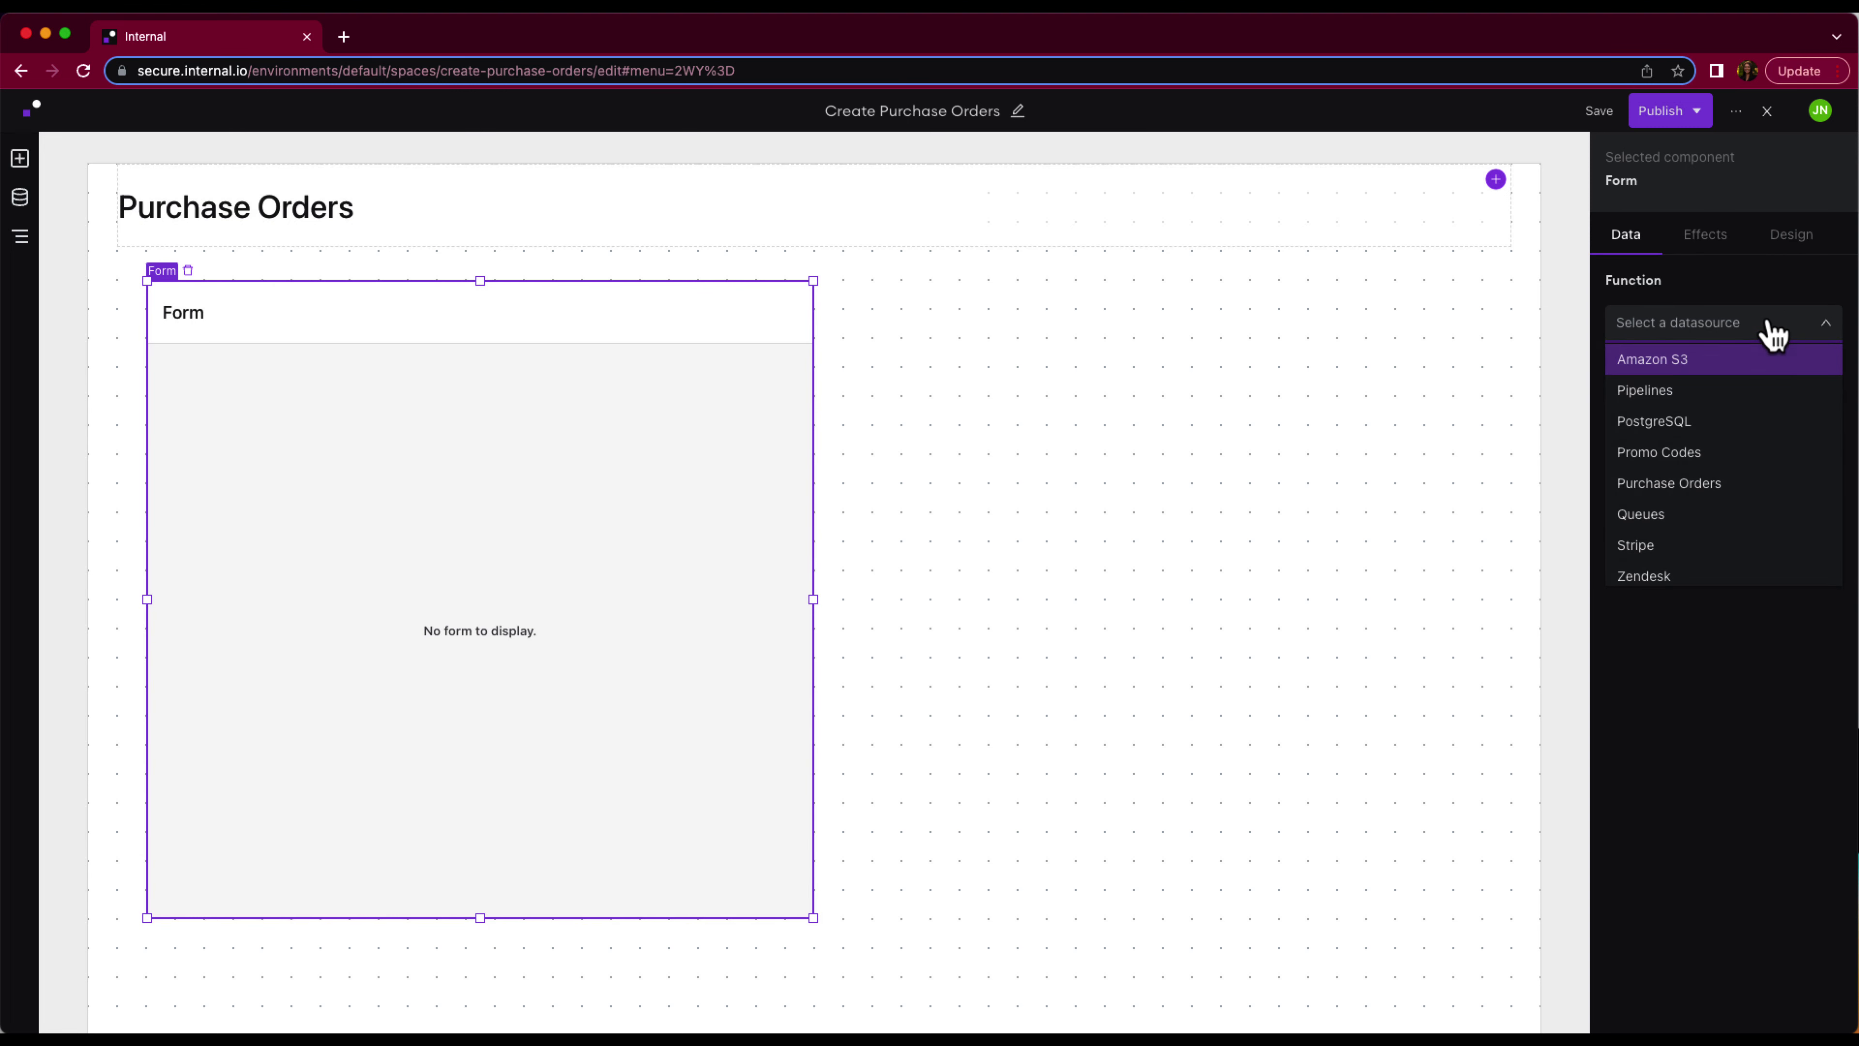
pyautogui.click(1738, 524)
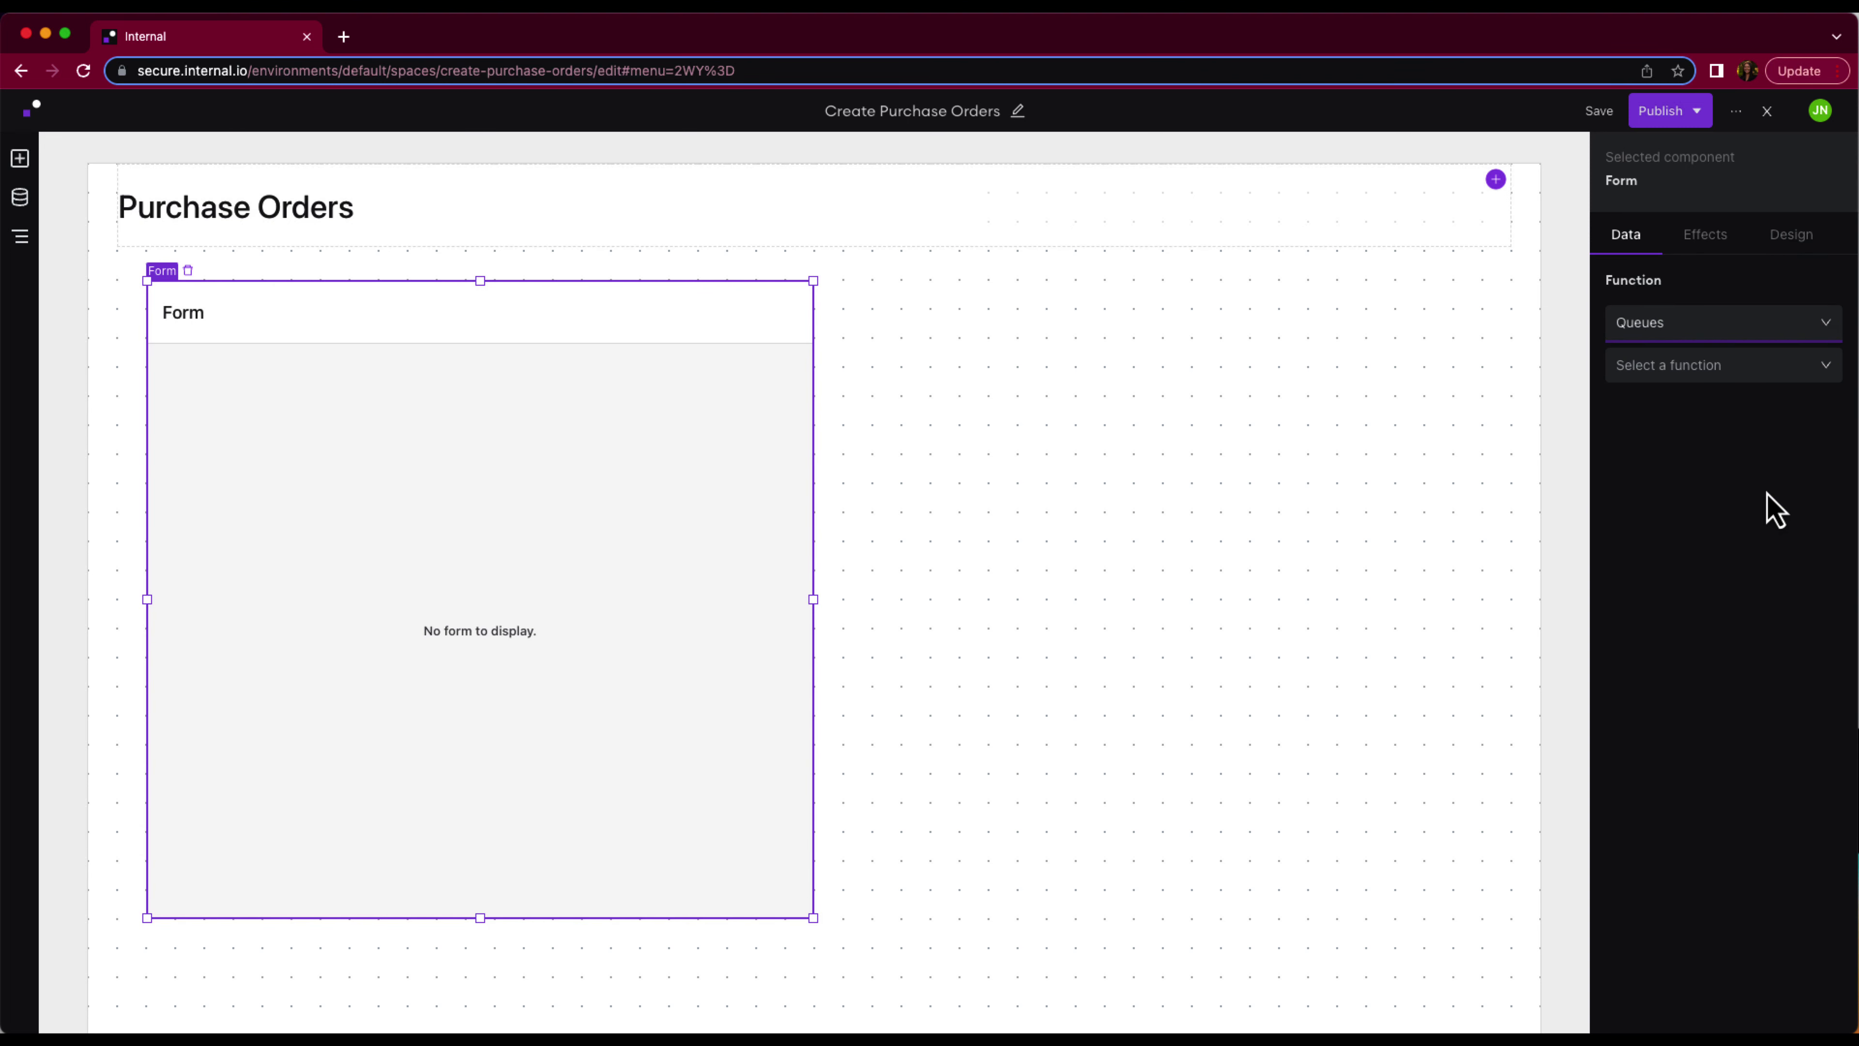
pyautogui.click(1731, 366)
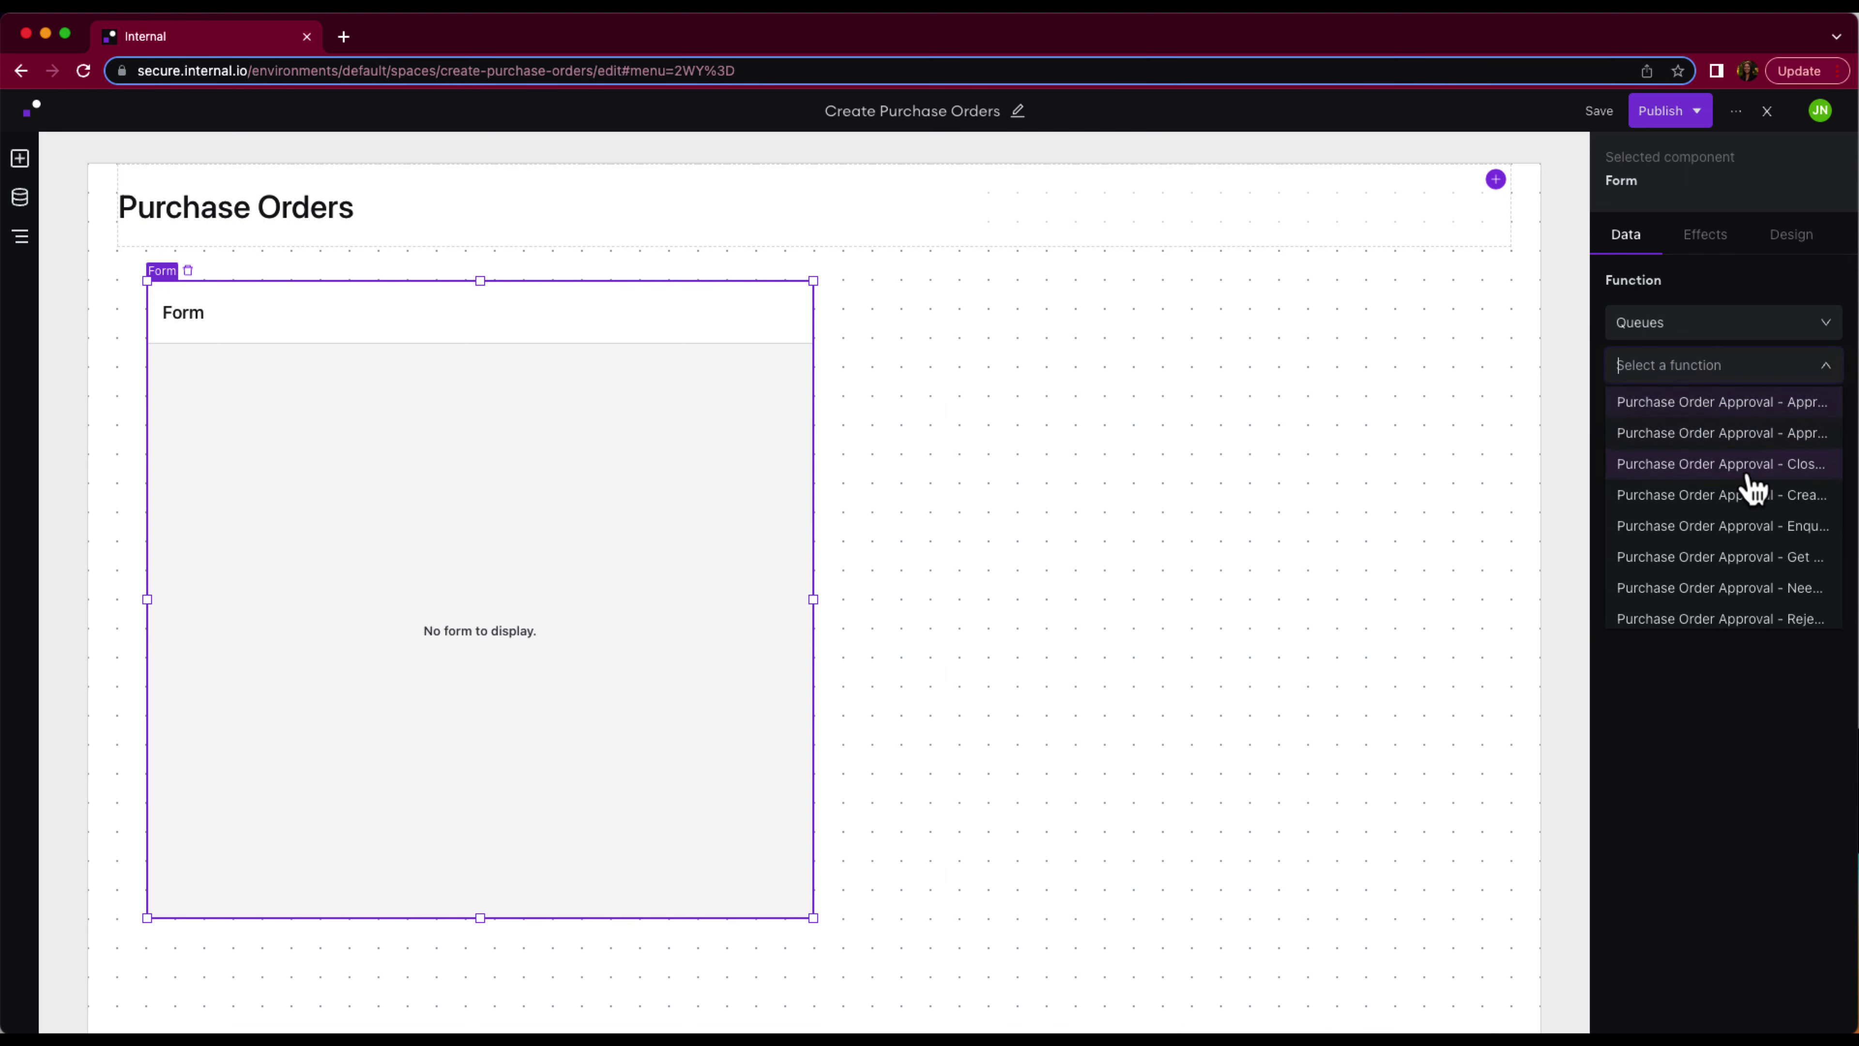
pyautogui.click(1783, 498)
# Name the form "Create New Purchase Order" and set its button text to "Create Purchase Order"
pyautogui.click(1705, 590)
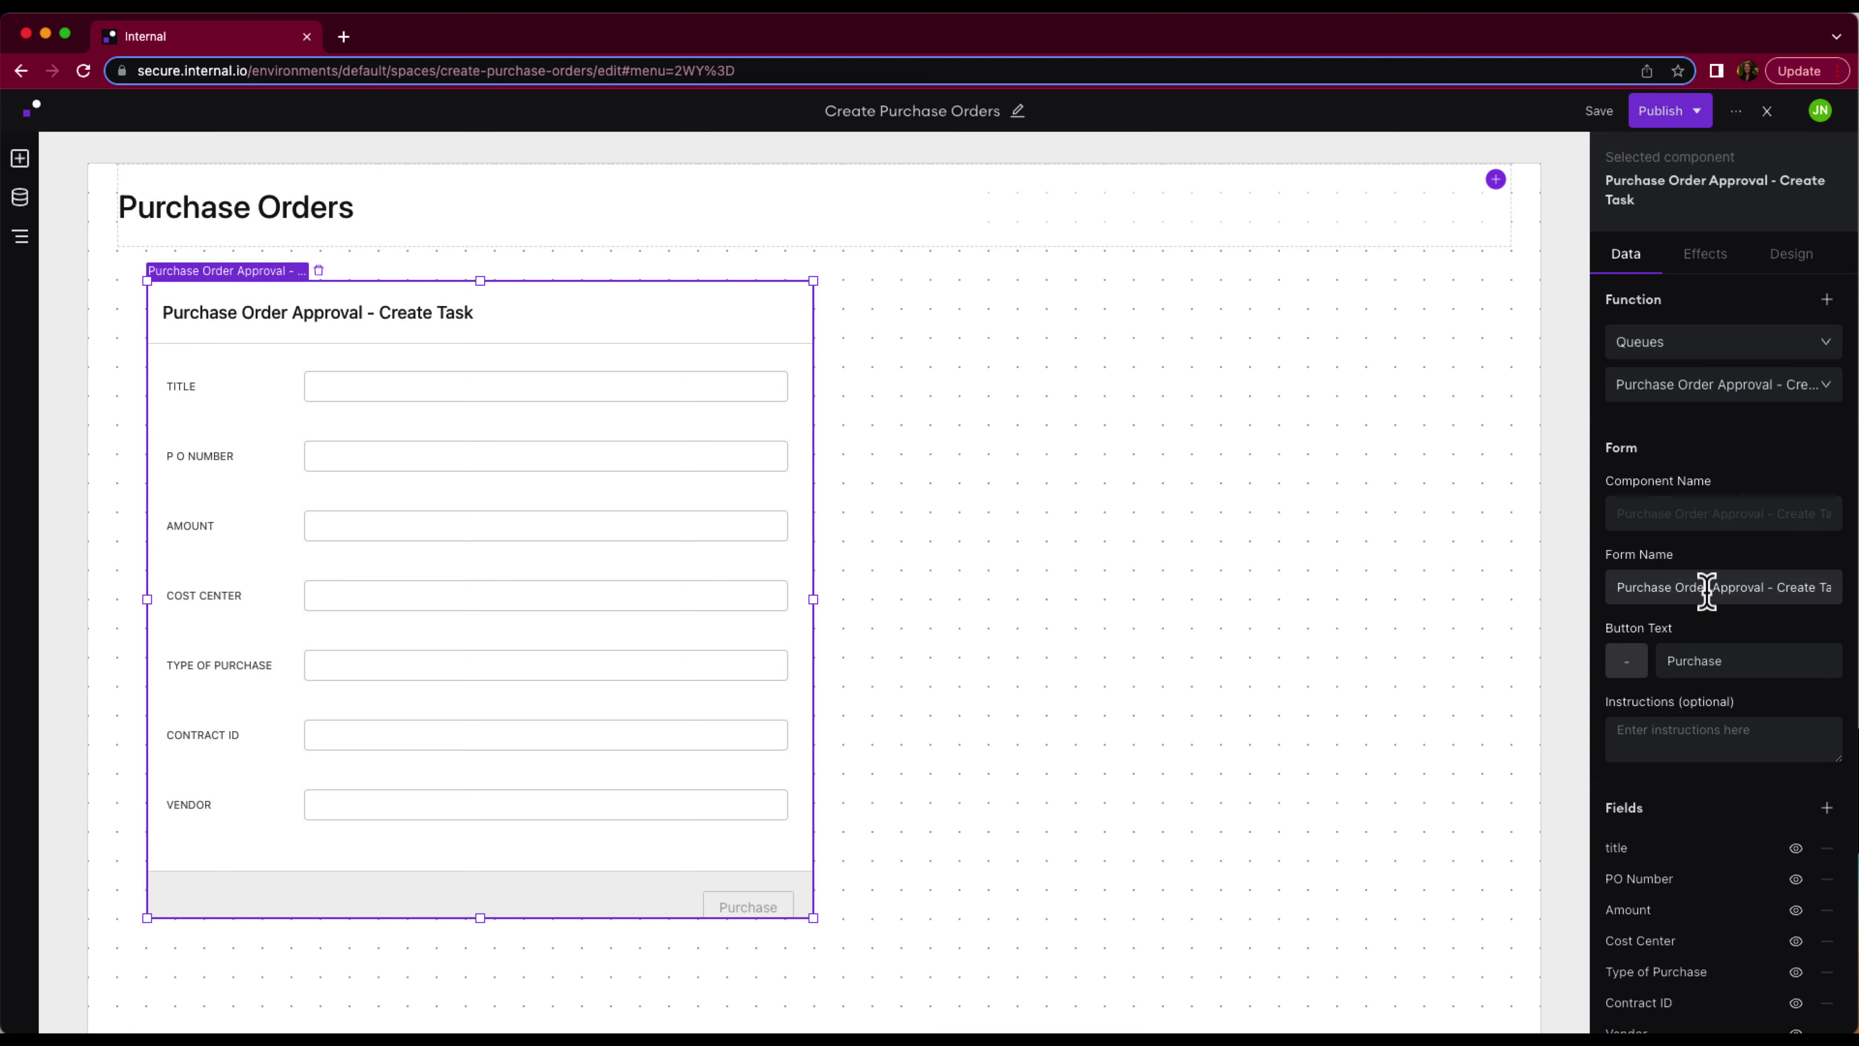
pyautogui.tripleClick(1706, 590)
pyautogui.write('Create New Purc')
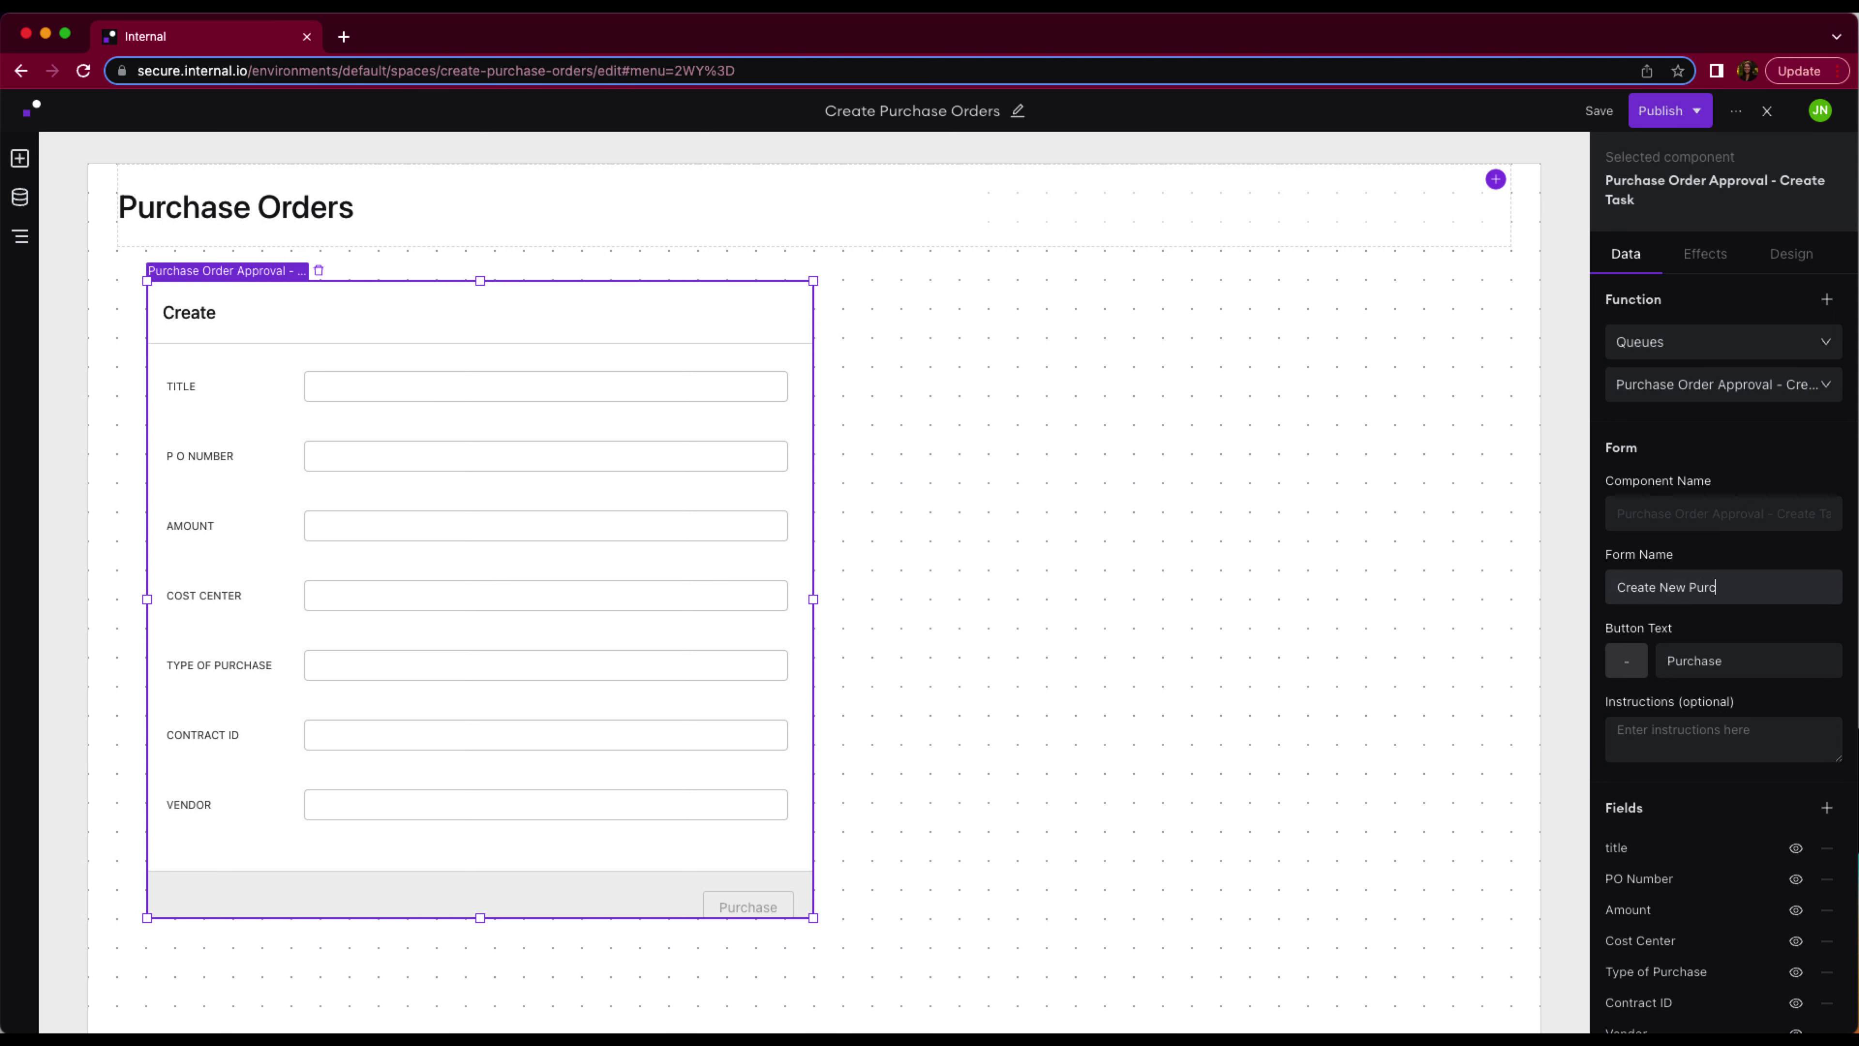
pyautogui.write('hase Order')
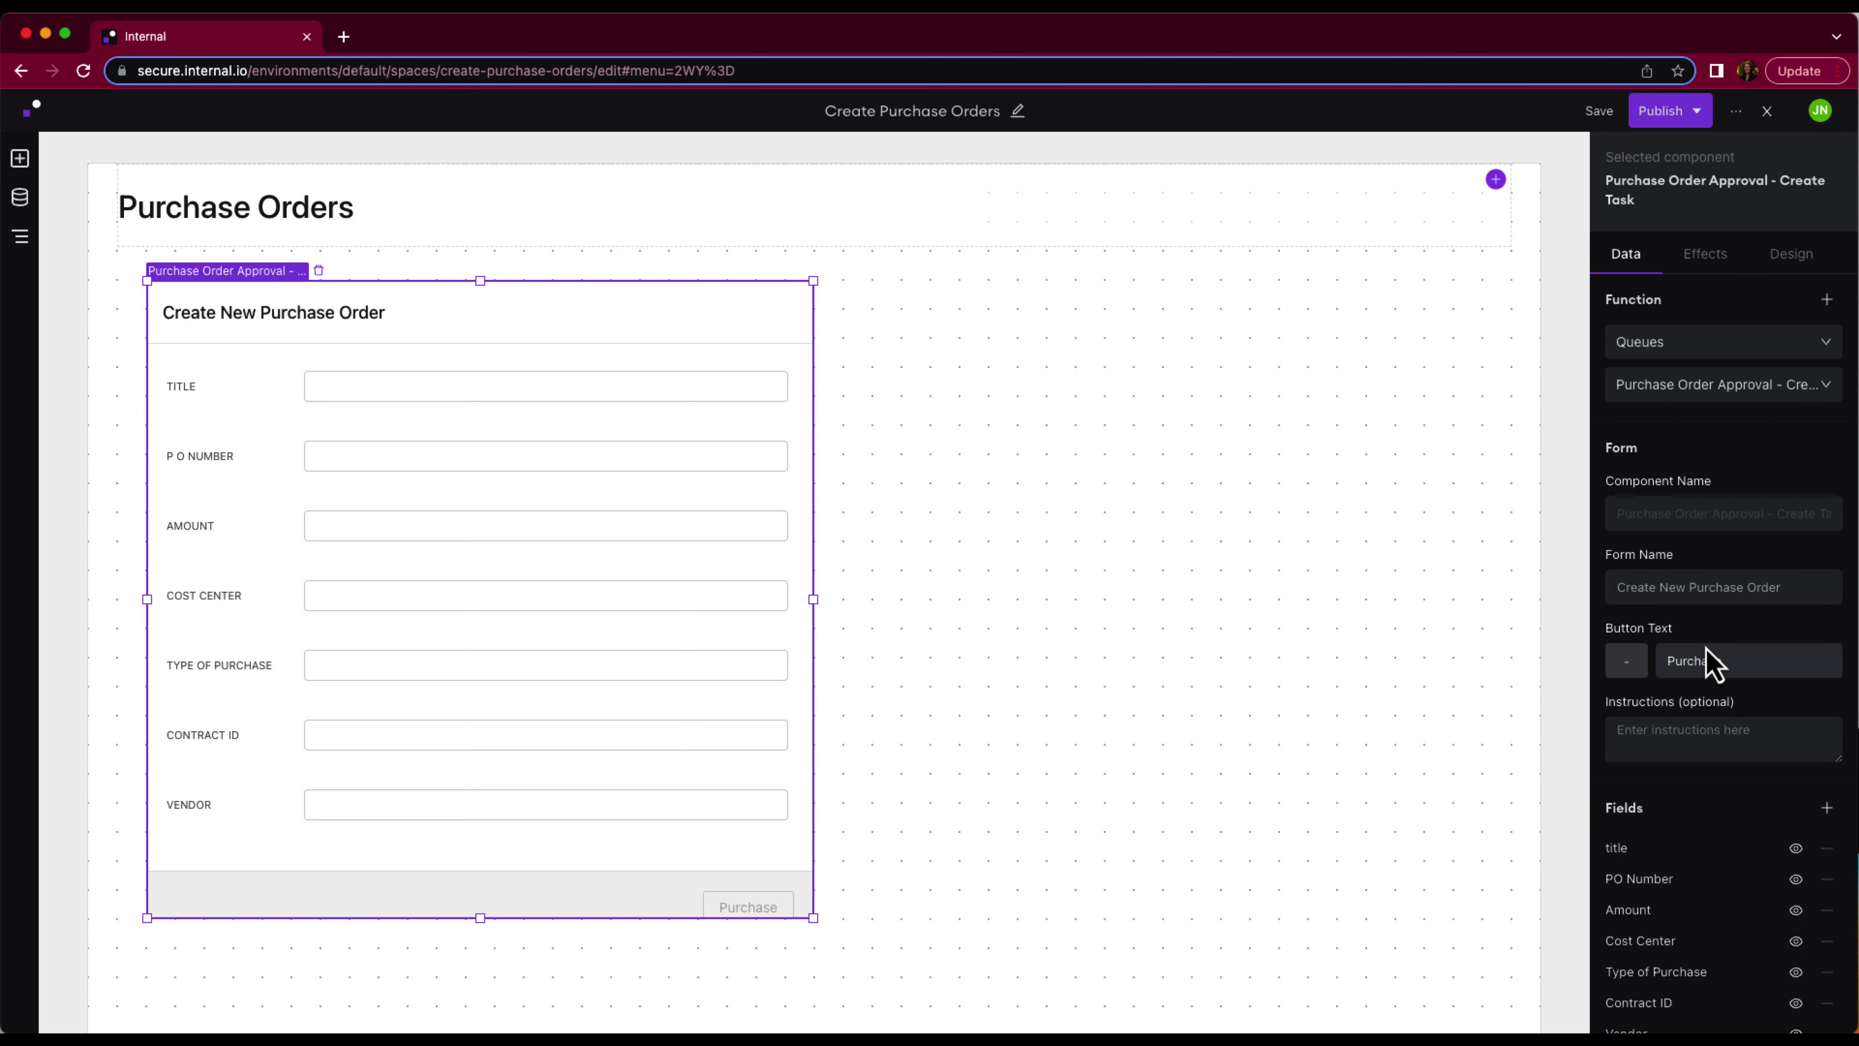
pyautogui.scroll(-1, 1764, 706)
pyautogui.doubleClick(1730, 631)
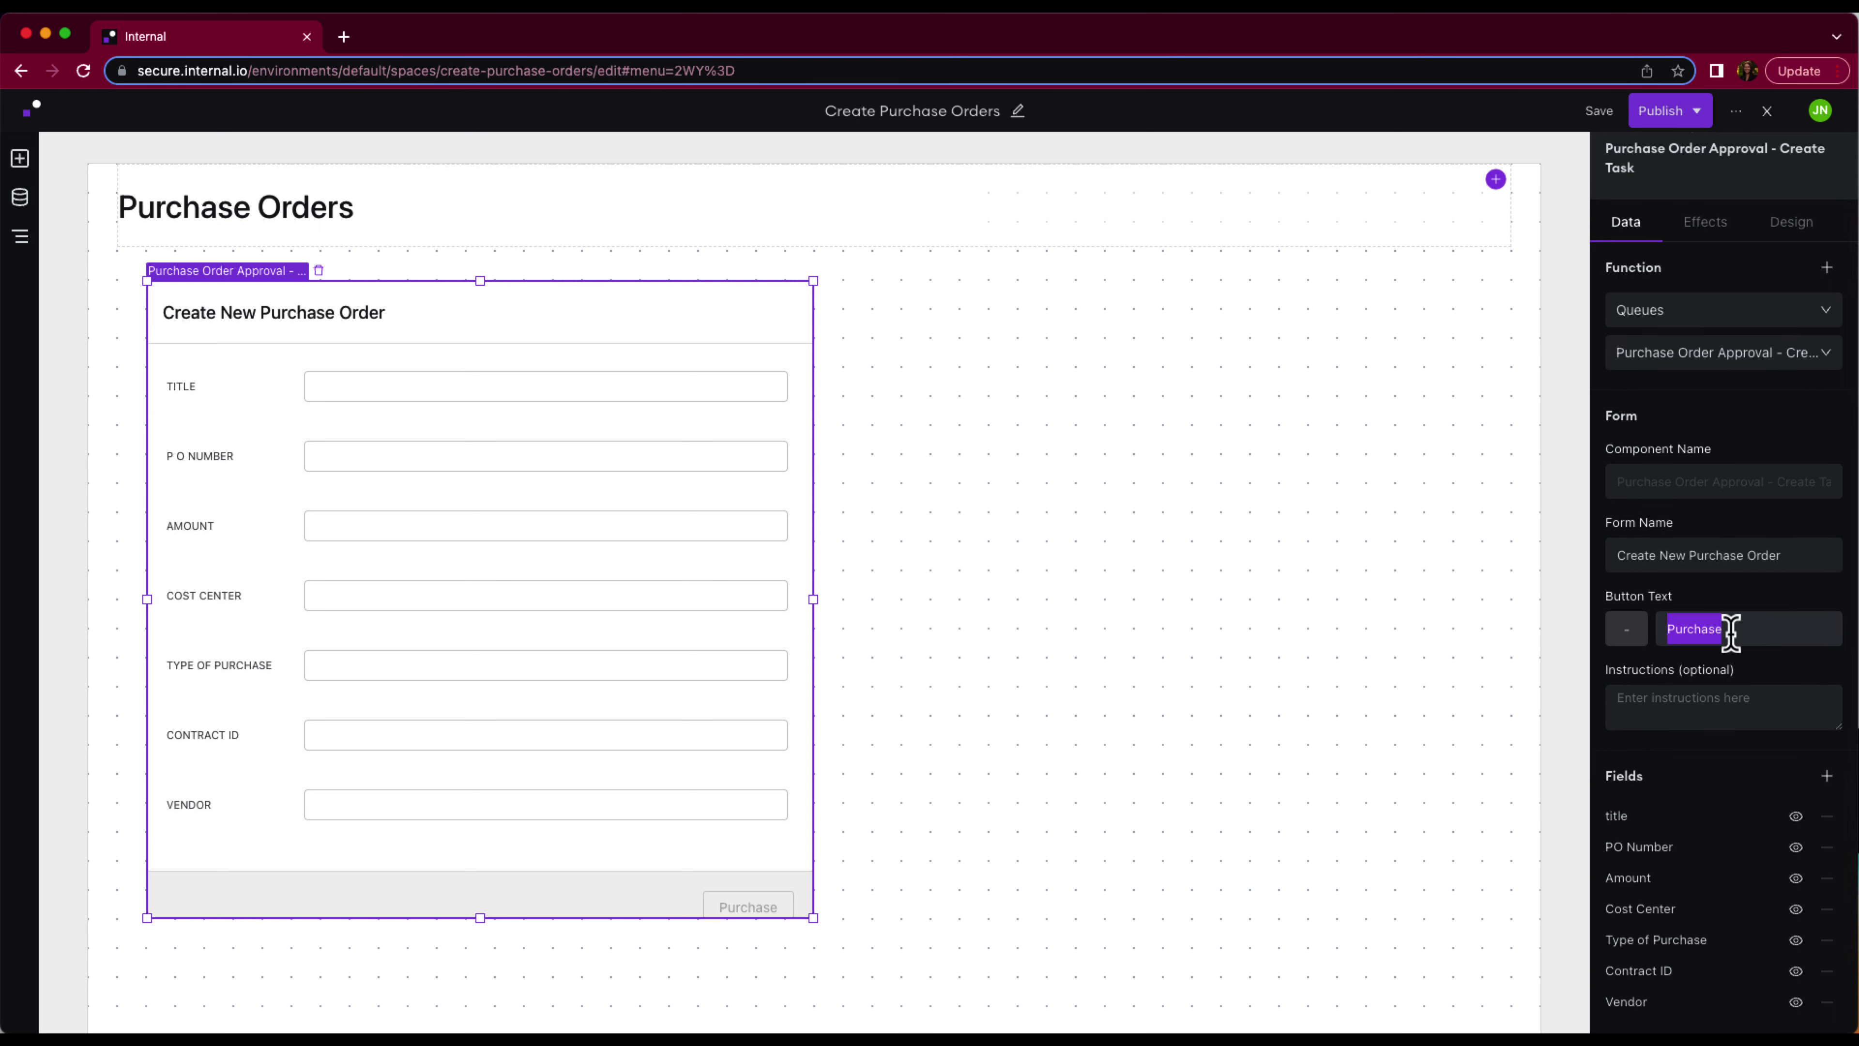
pyautogui.write('Creat')
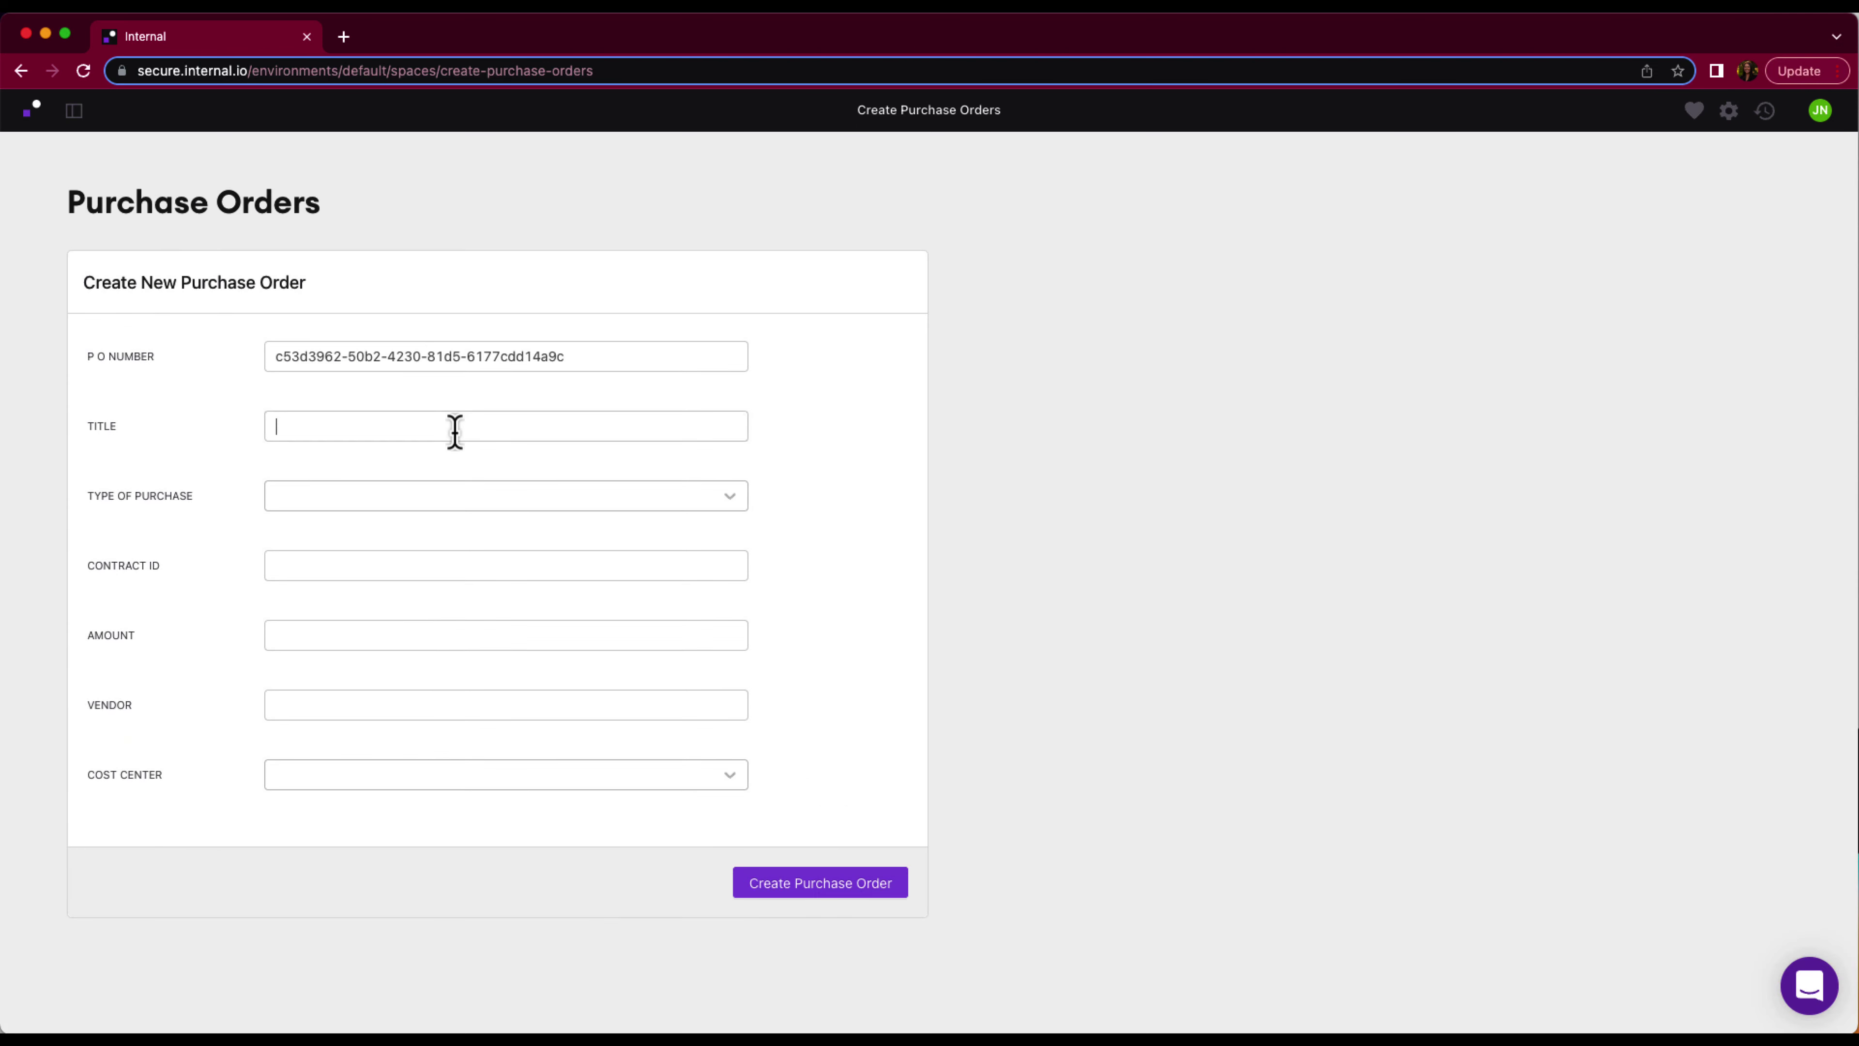
# Title the new purchase order "Office Snacks for London", choose "Goods or services" as the type of purchase, and enter the contract ID
pyautogui.click(454, 427)
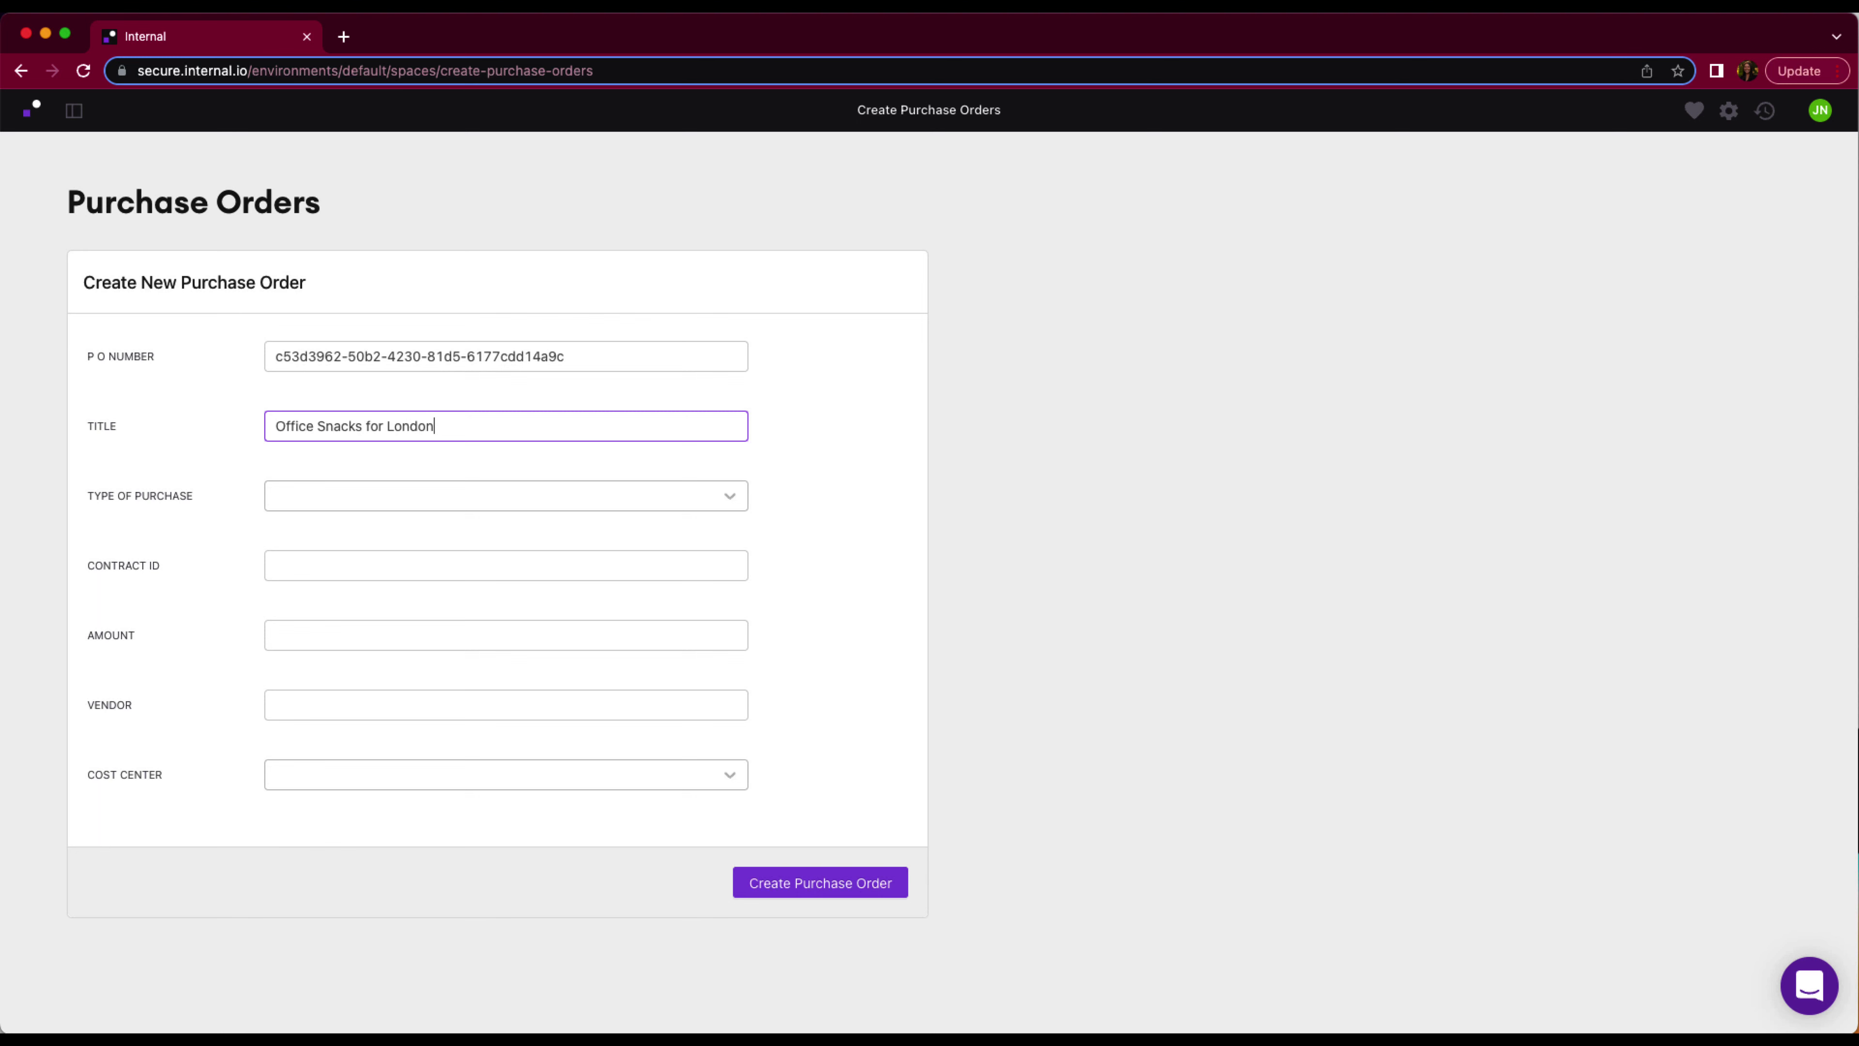
pyautogui.click(452, 496)
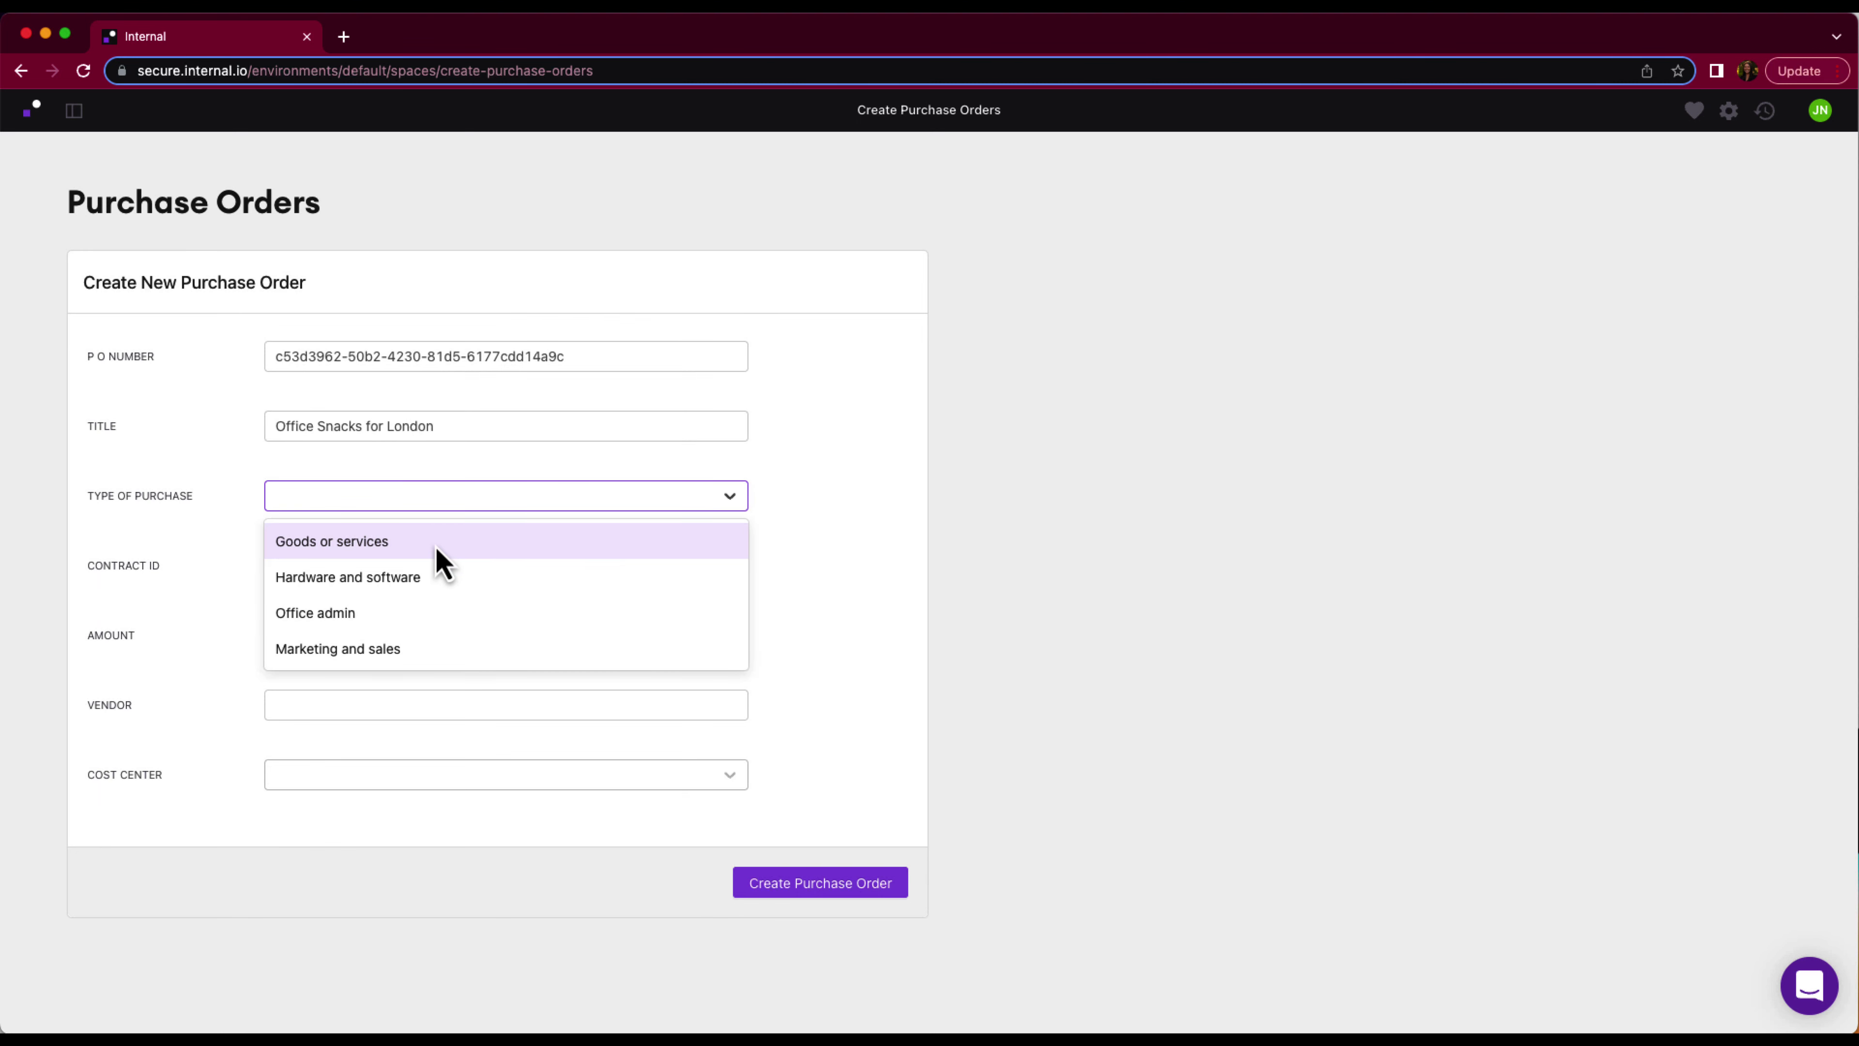
pyautogui.click(437, 550)
pyautogui.click(408, 576)
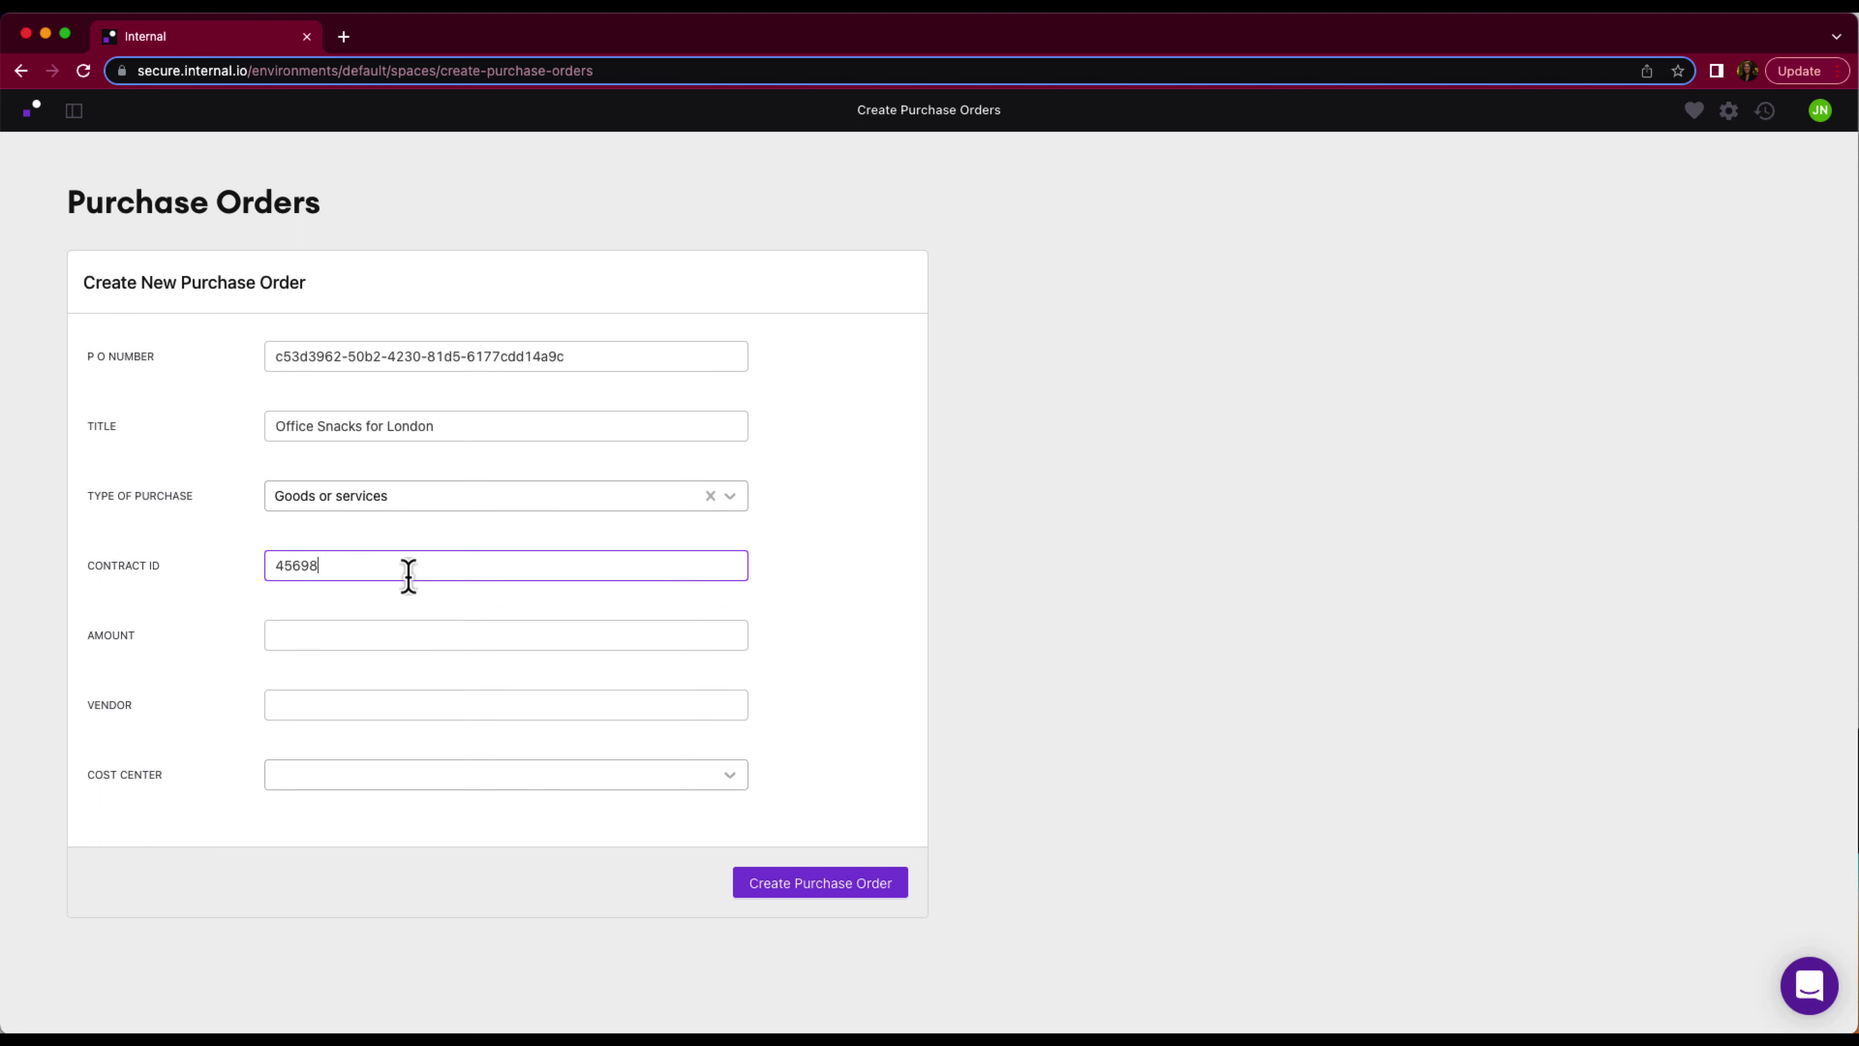
pyautogui.write('45698')
# Set the amount to 8000.00, vendor to SnackAttack and cost center to 006-Admin, and submit the purchase order
pyautogui.click(402, 643)
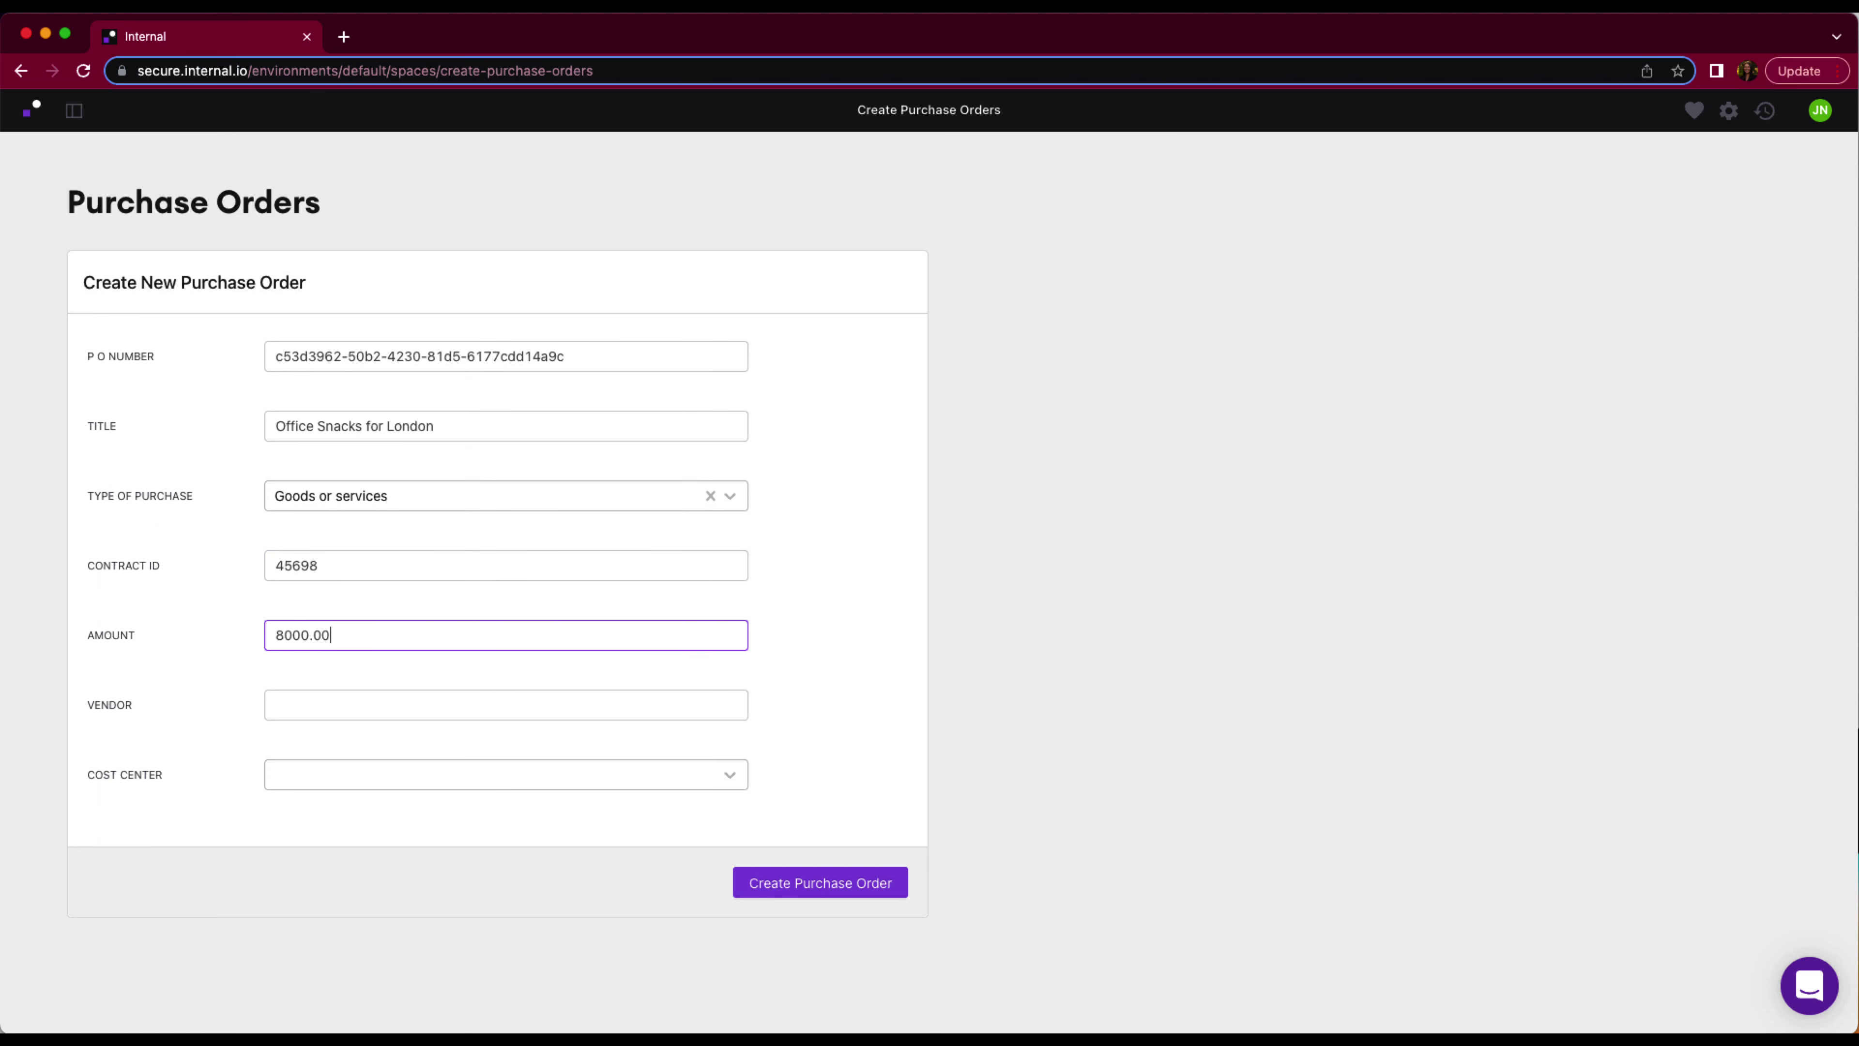
pyautogui.click(371, 704)
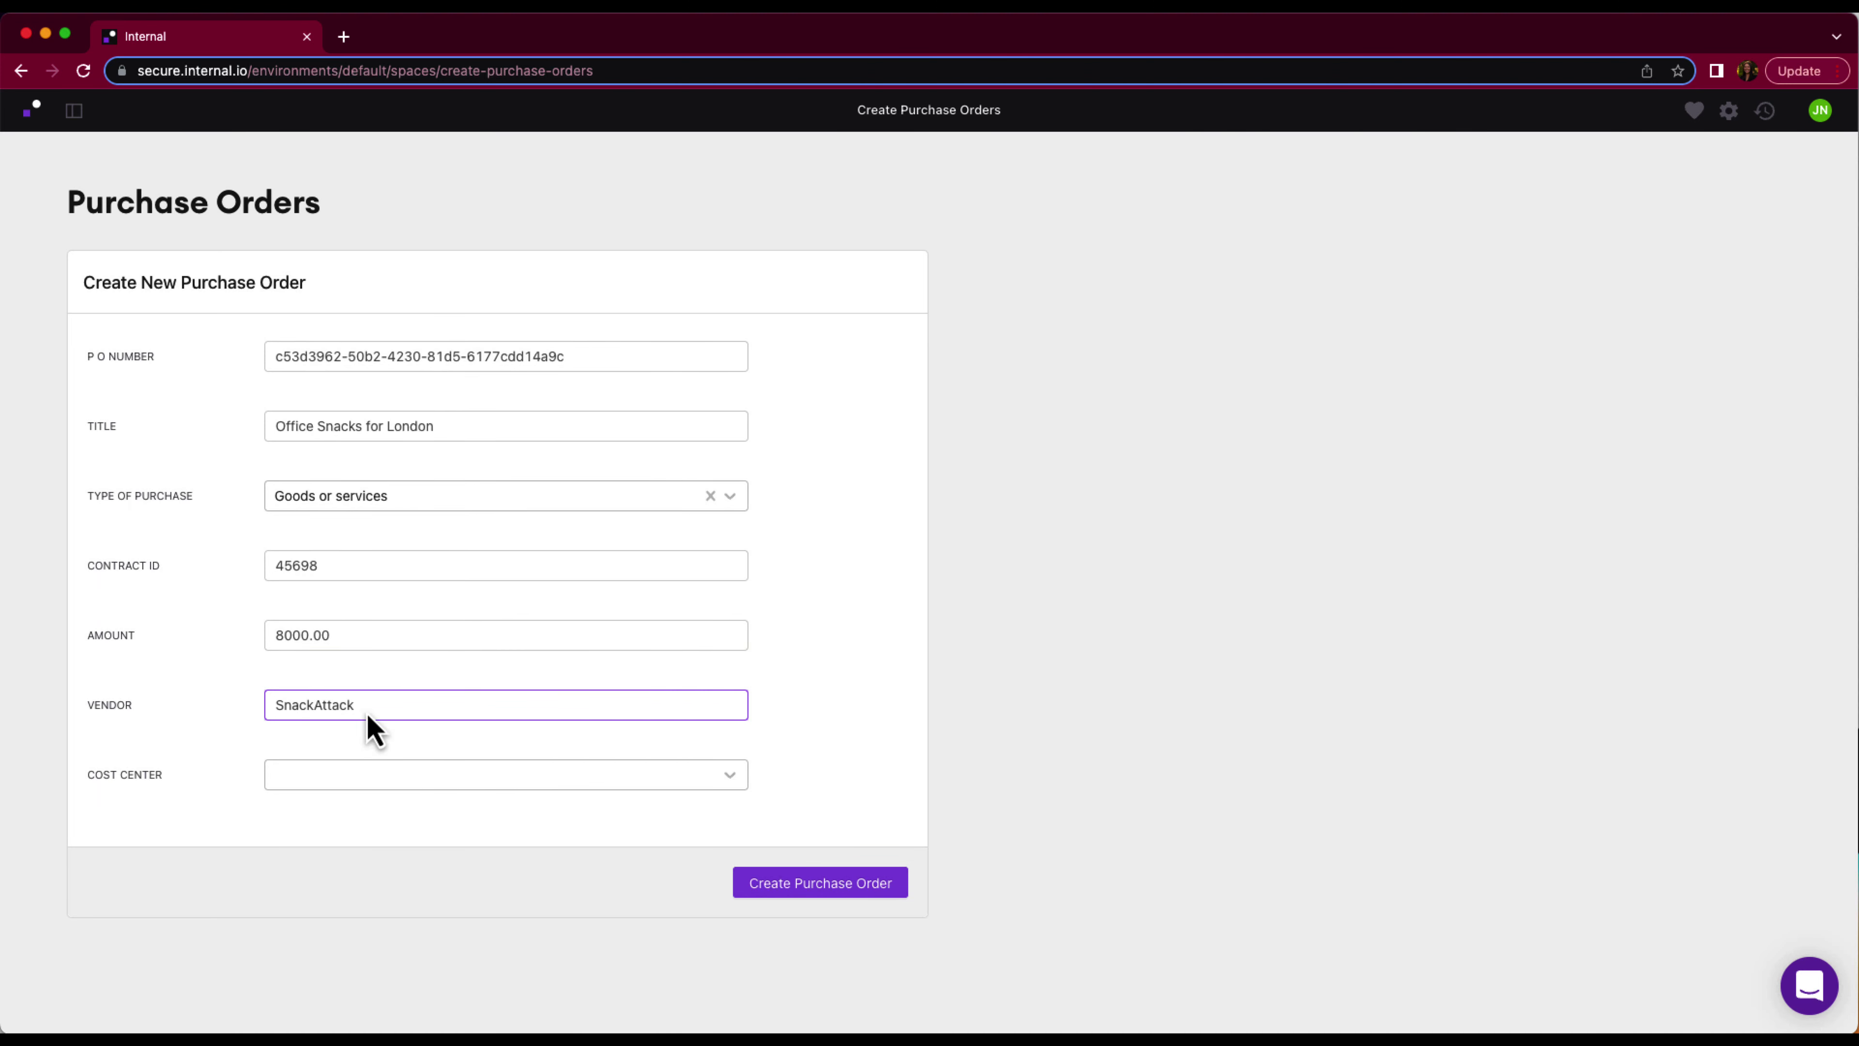
pyautogui.click(359, 776)
pyautogui.click(388, 1003)
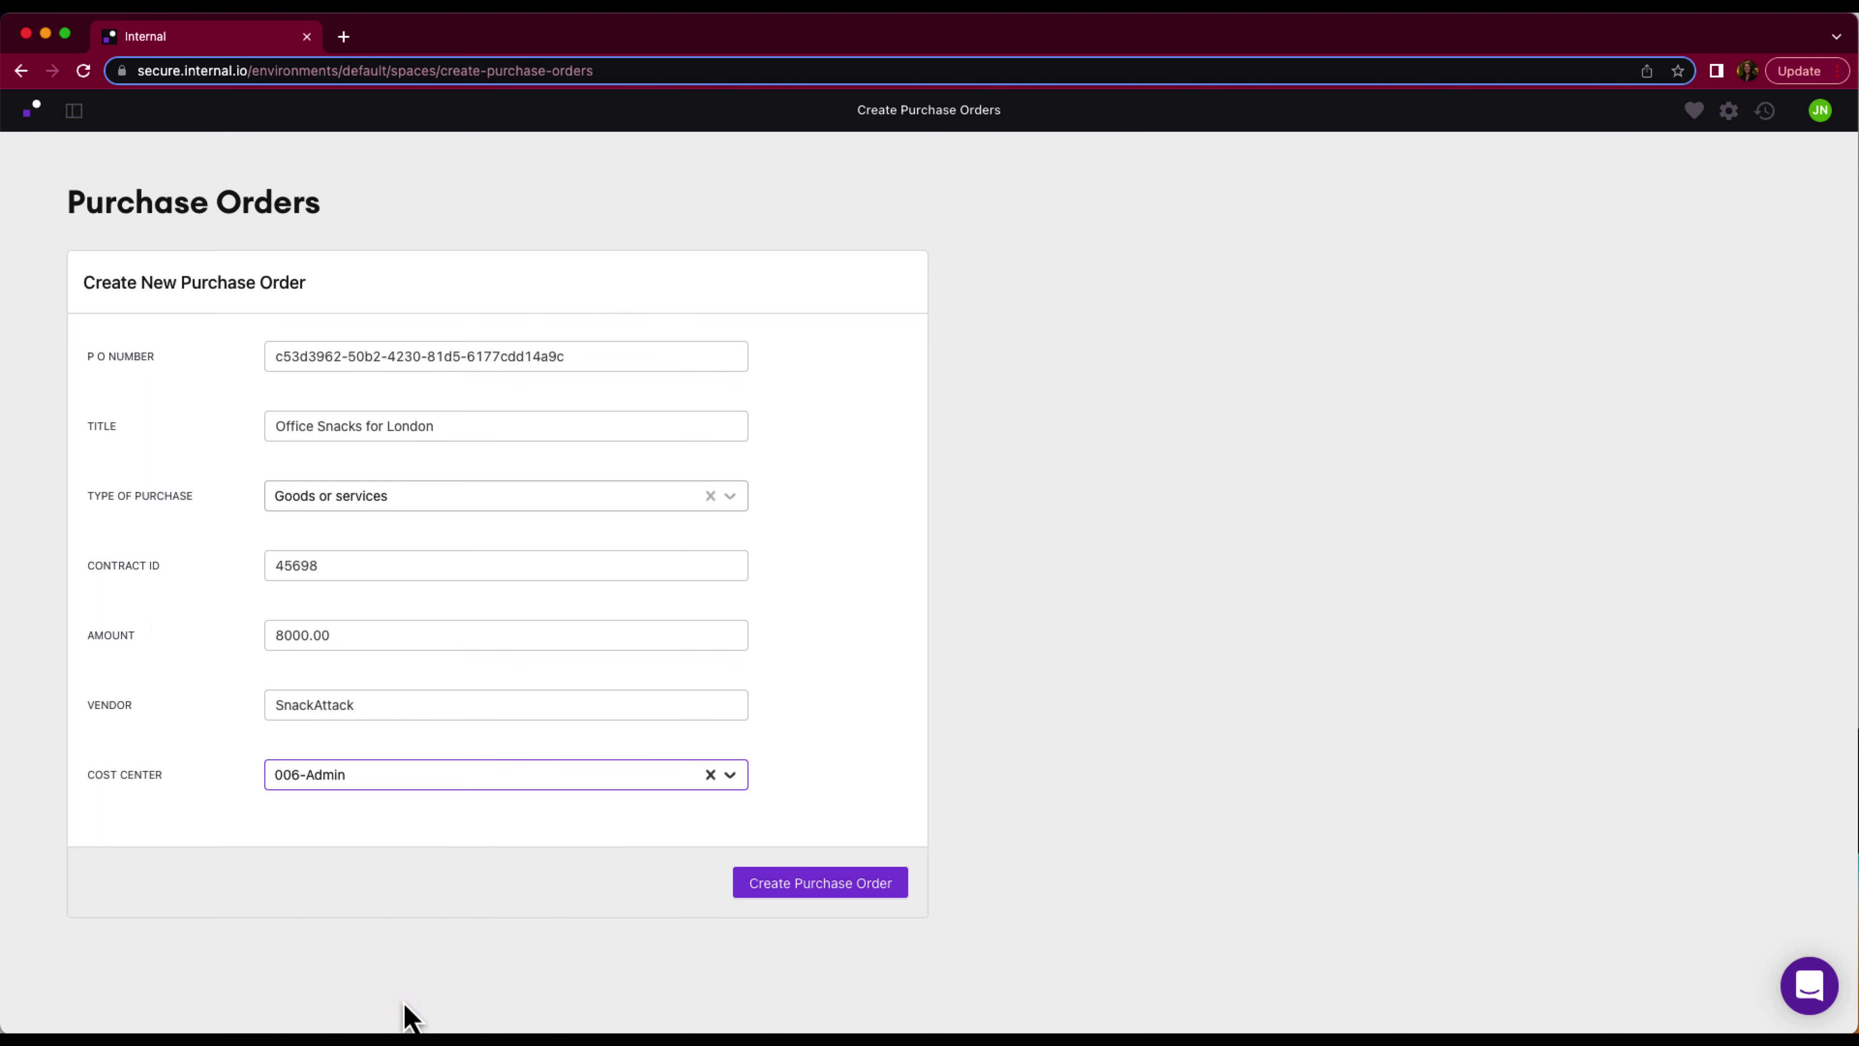
pyautogui.click(837, 887)
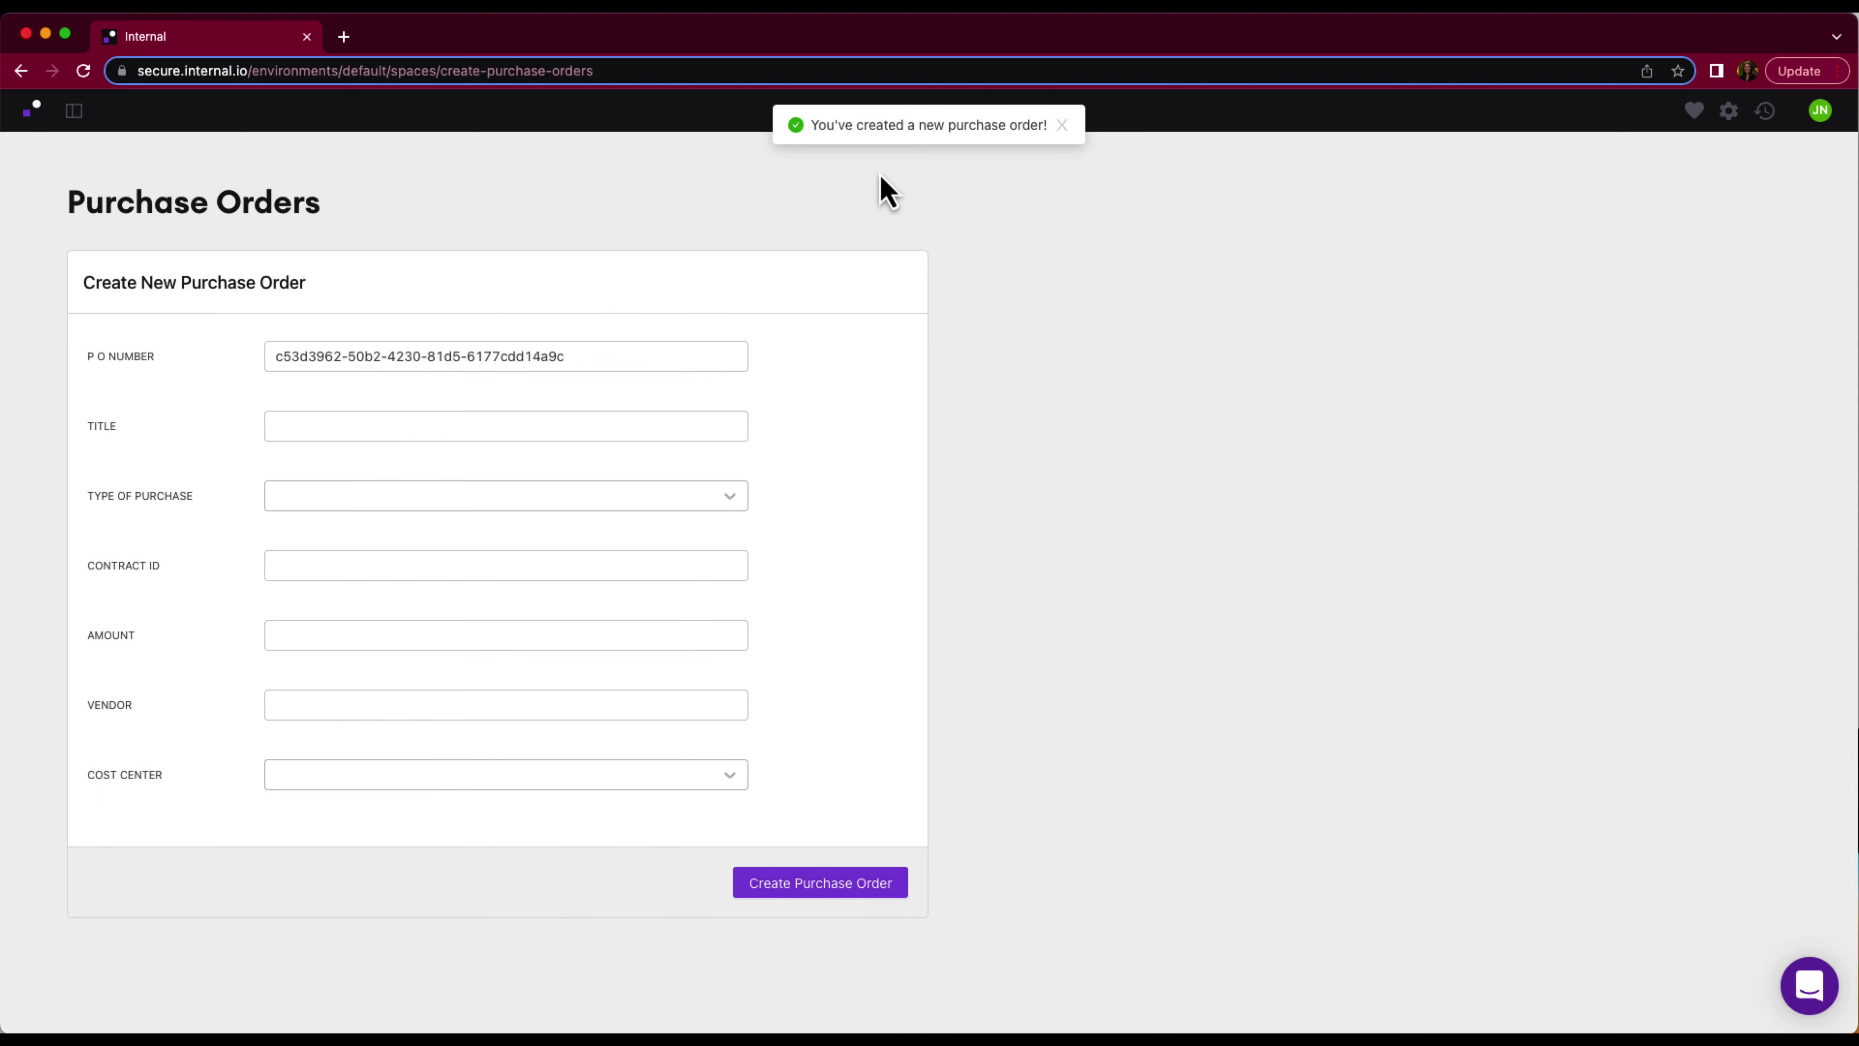
# Open the Purchase Order Approval queue from the home page's list of queues
pyautogui.click(32, 113)
pyautogui.click(176, 269)
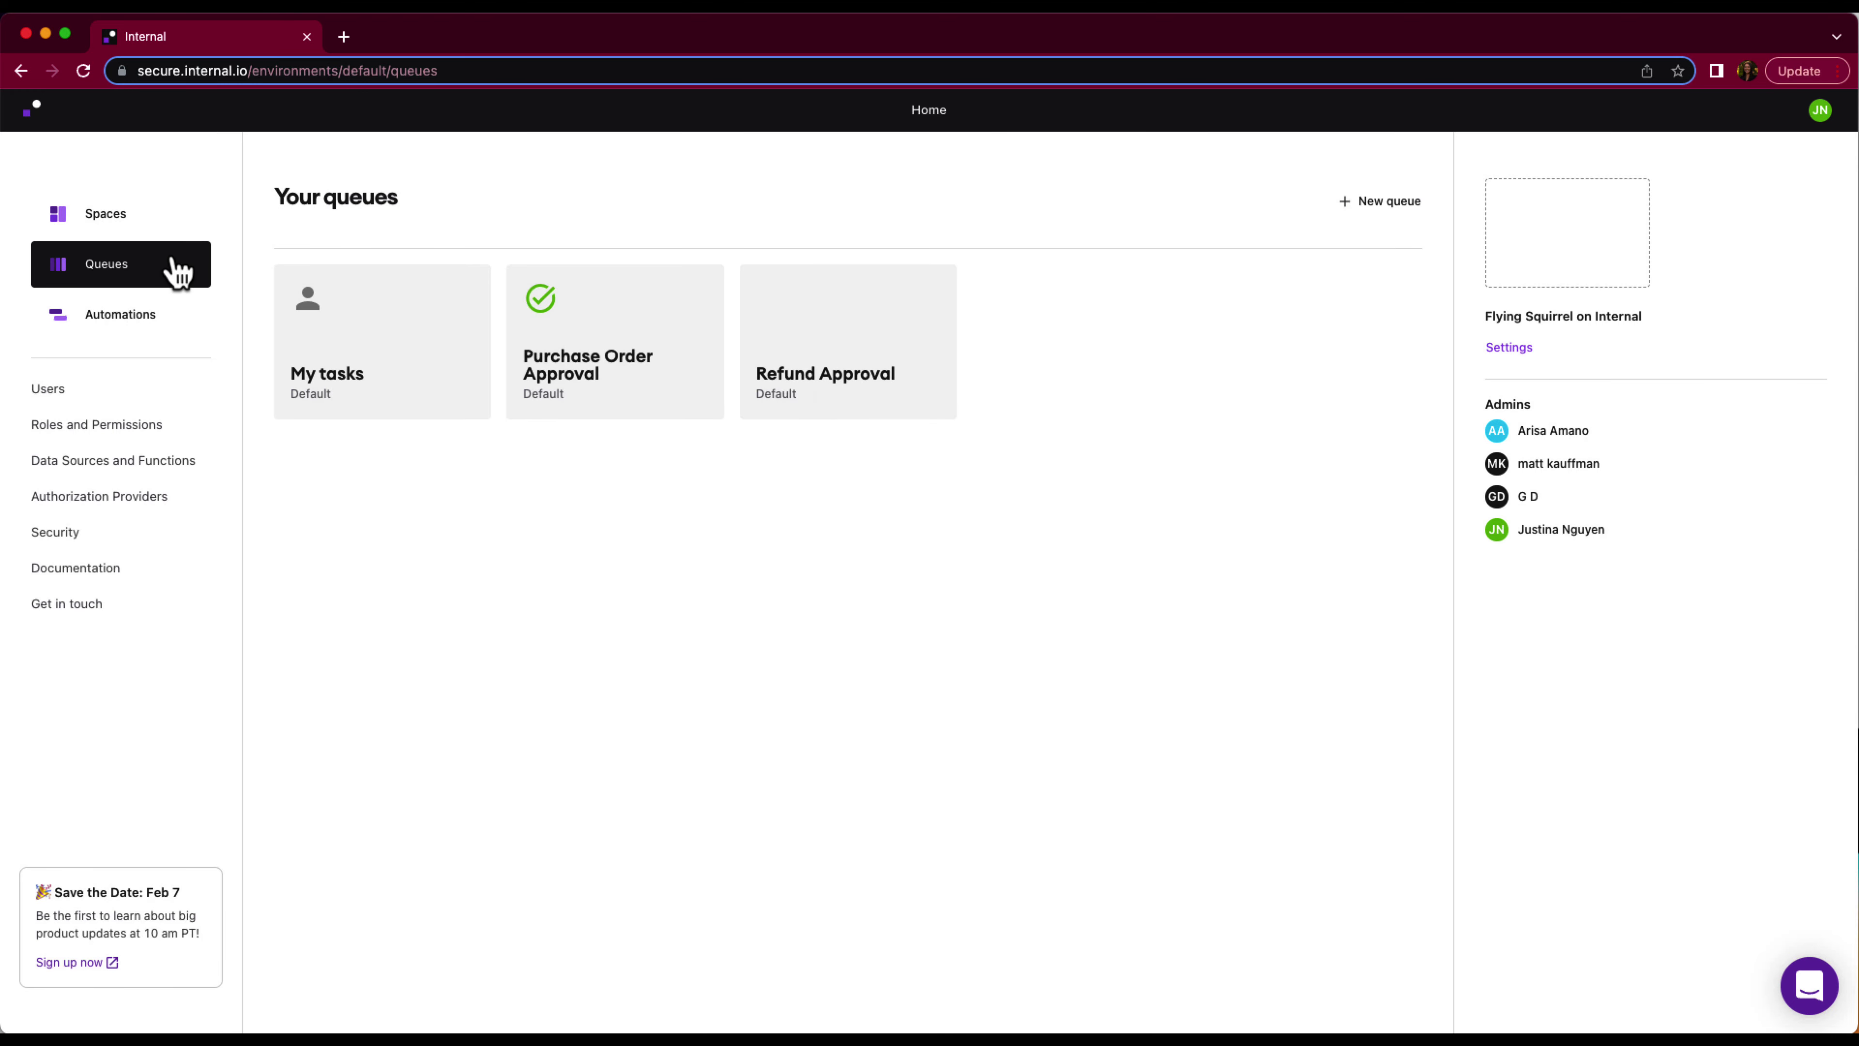
pyautogui.click(578, 354)
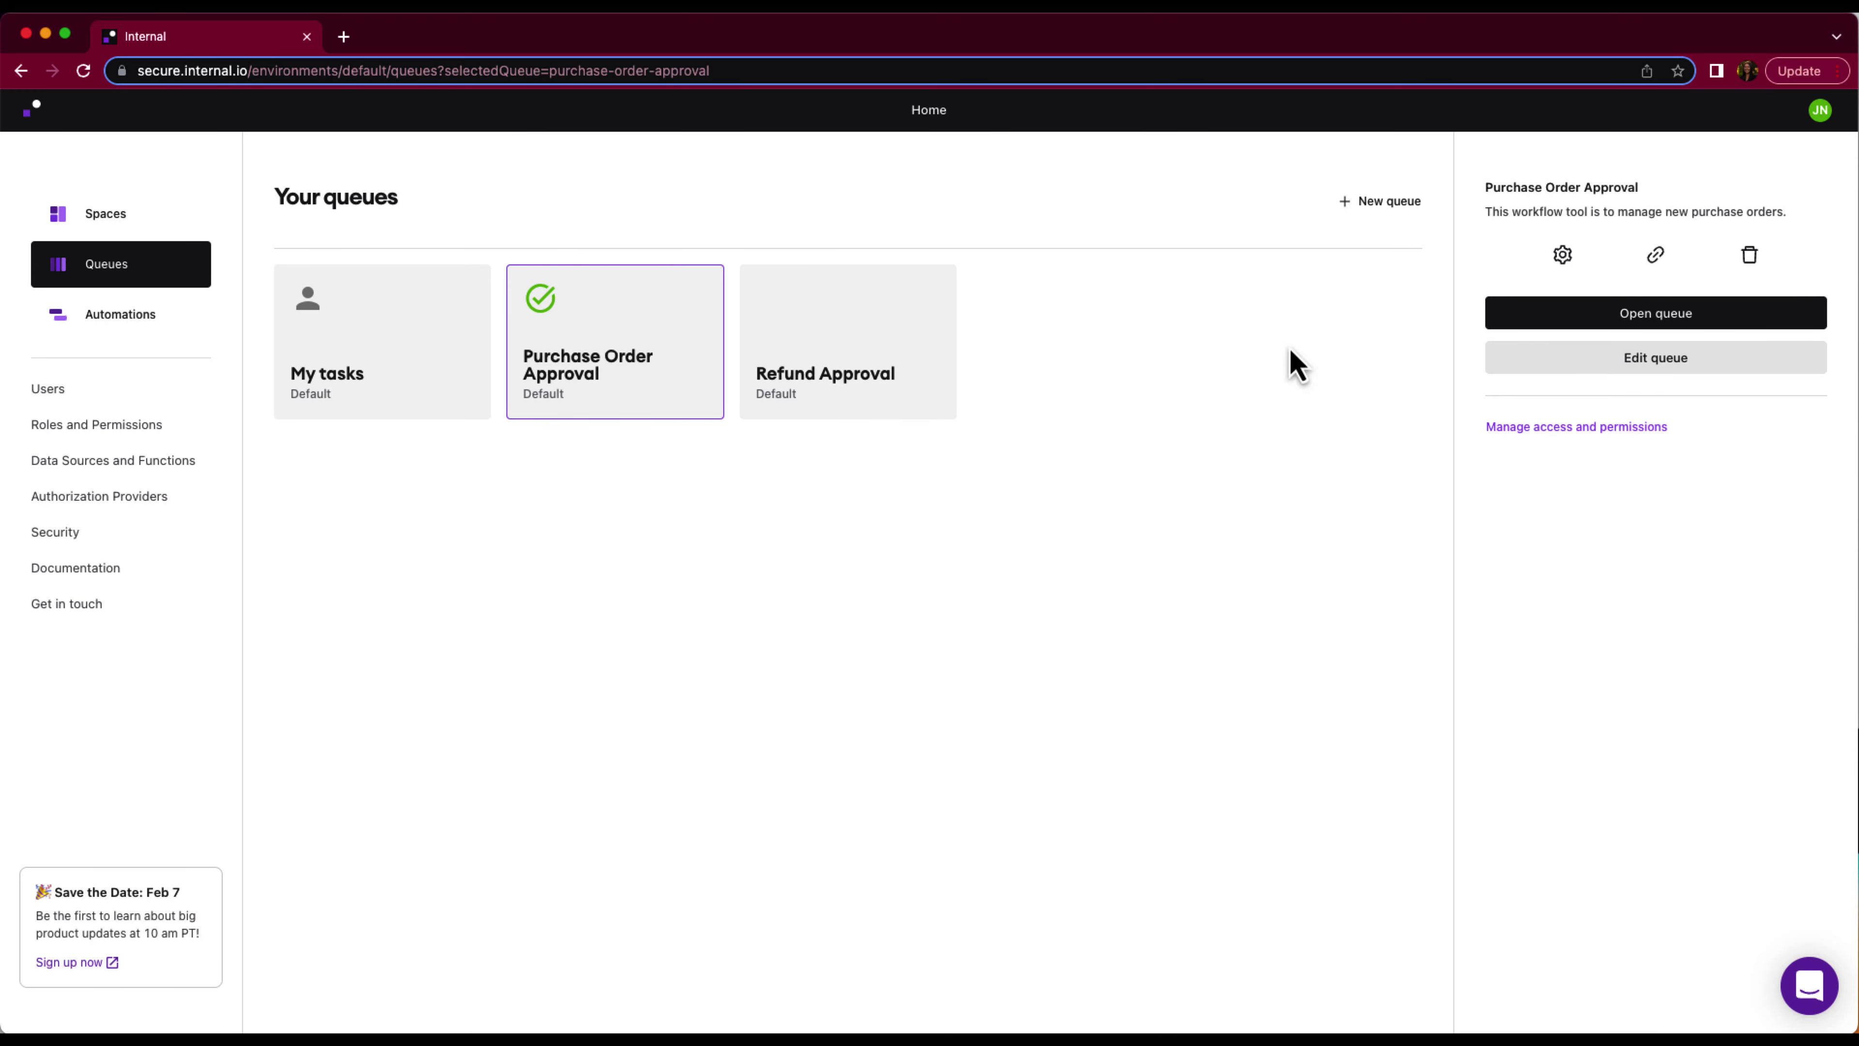
pyautogui.click(1569, 314)
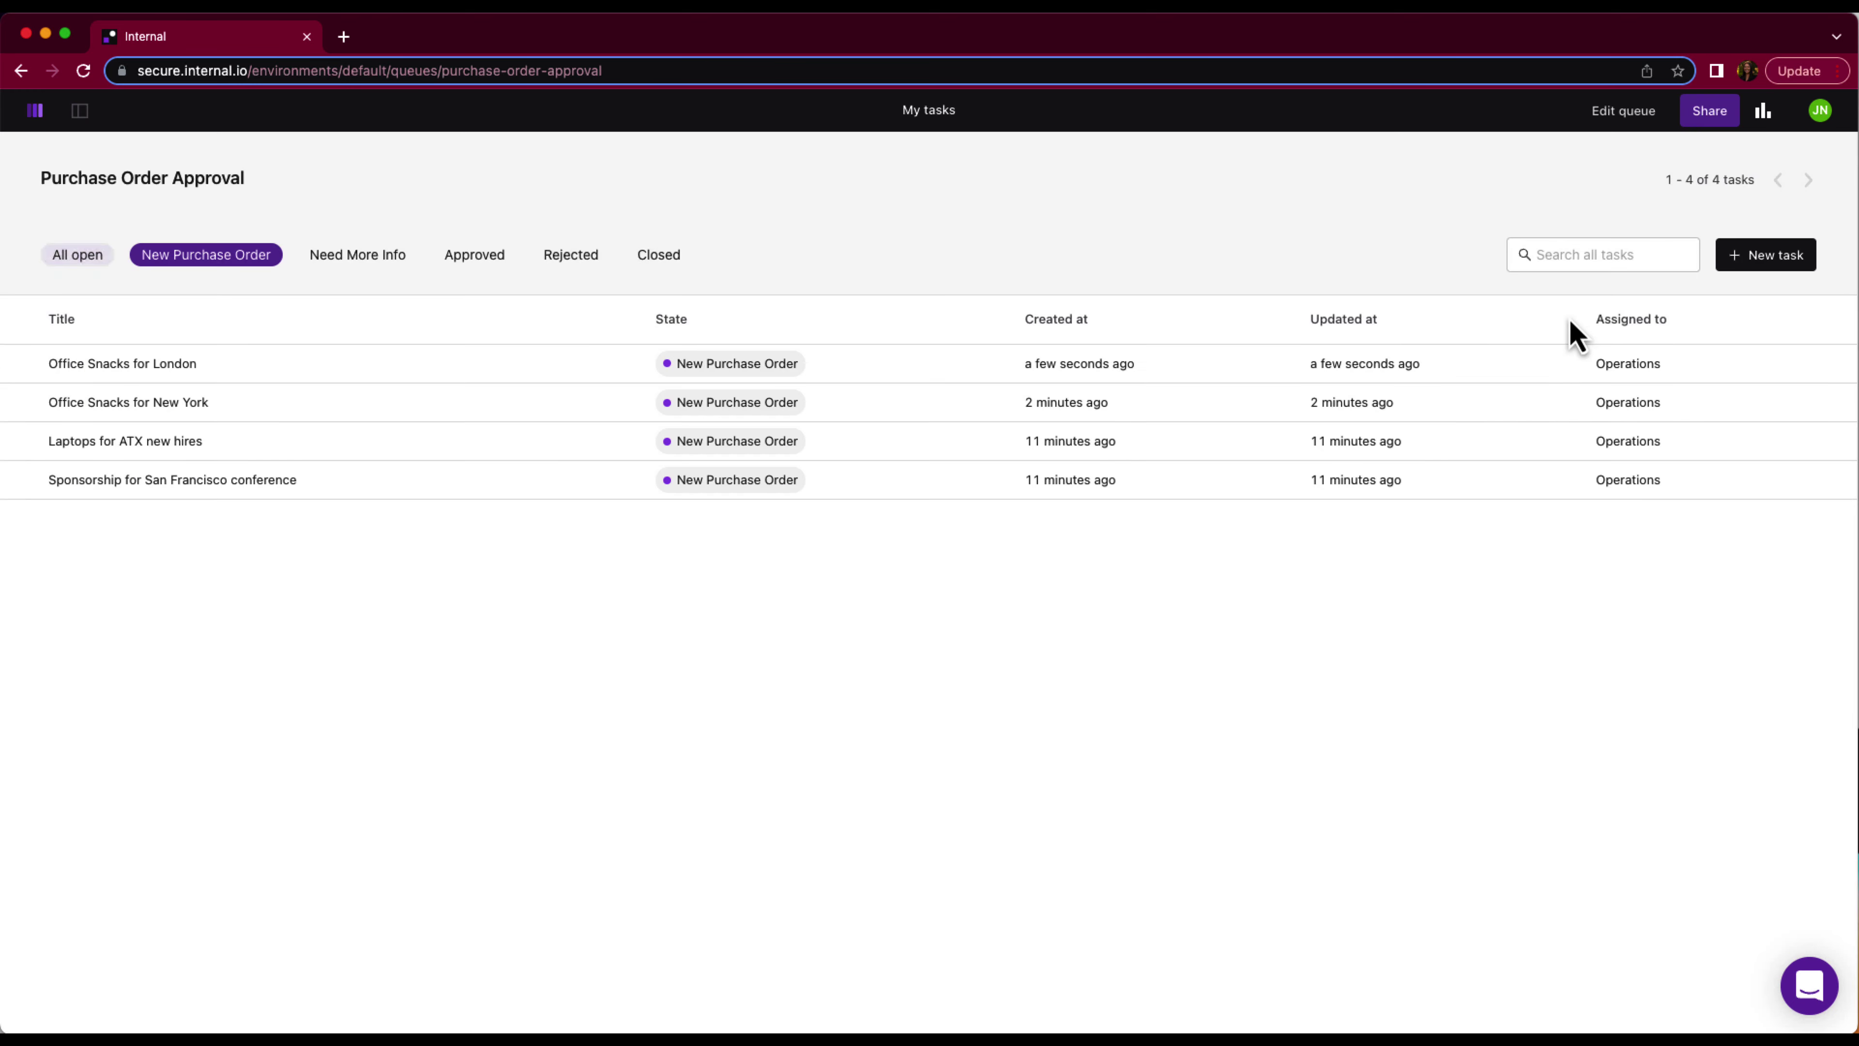
# Approve the "Office Snacks for London" task with confirmation and view the tasks in the Approved state
pyautogui.click(1332, 362)
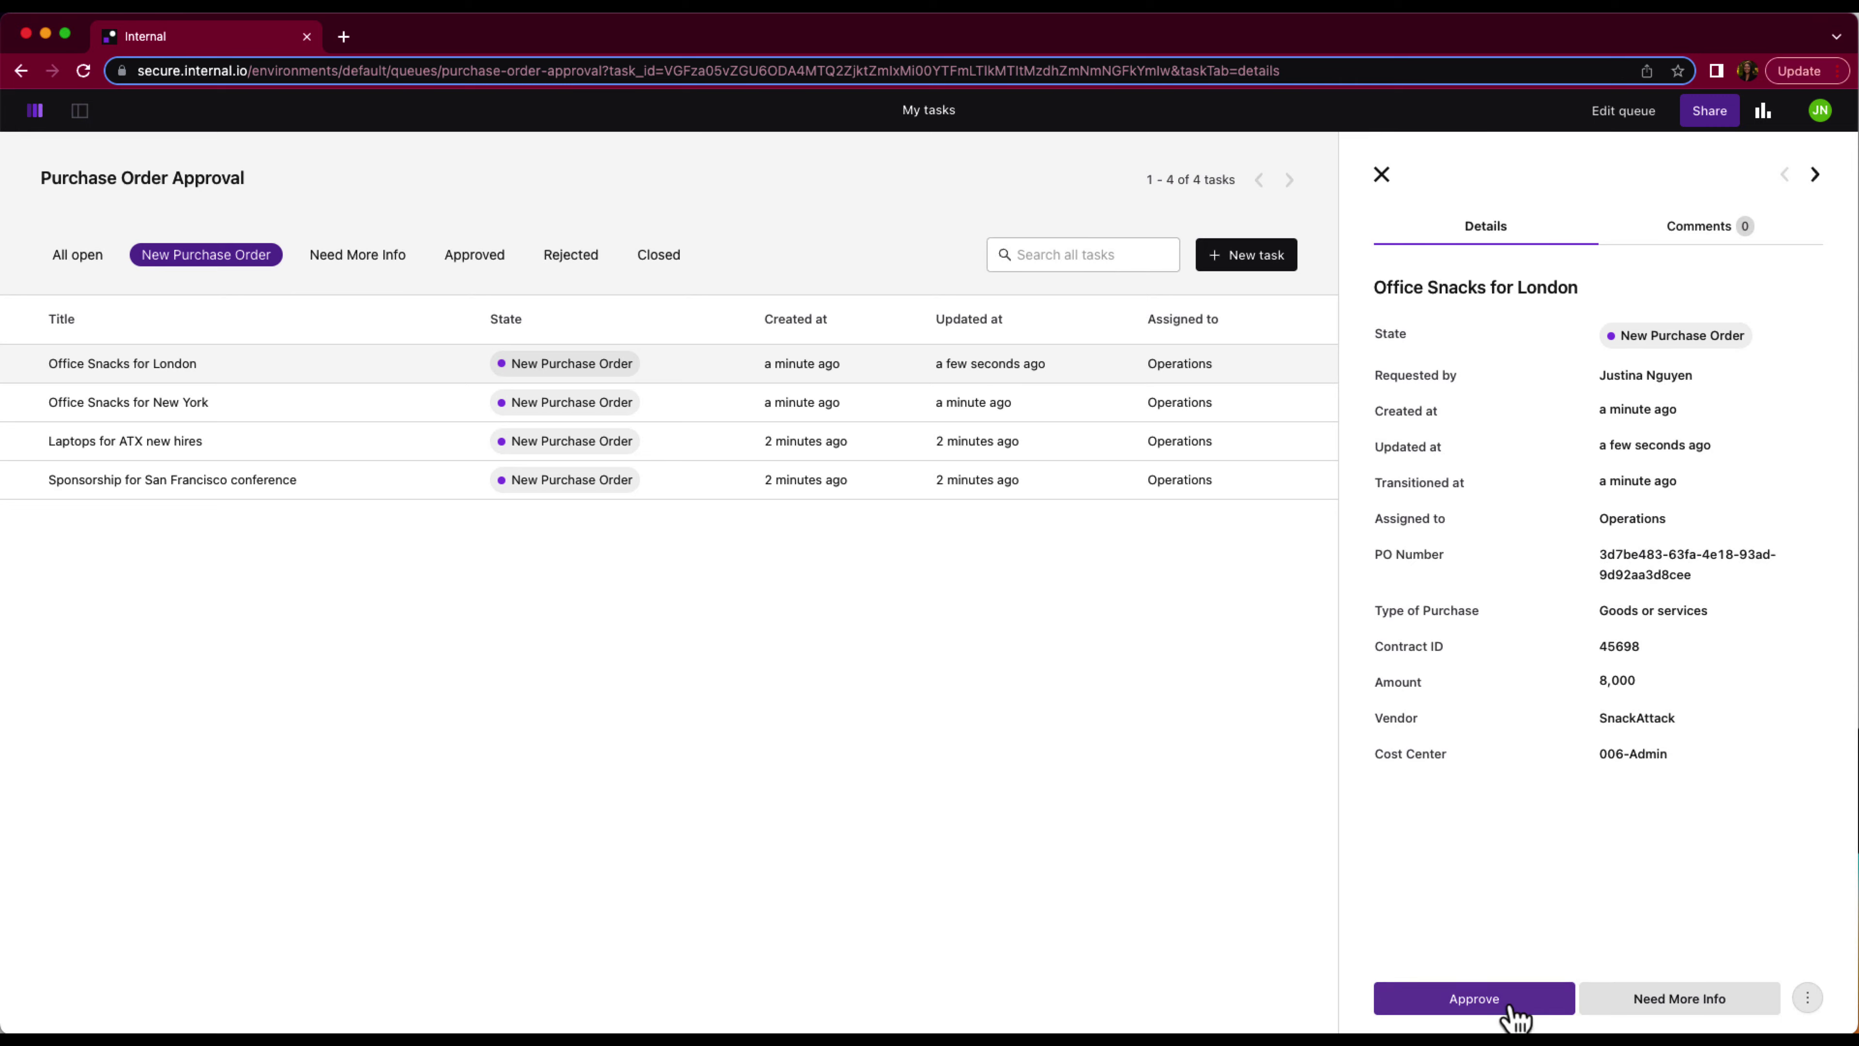
pyautogui.click(1511, 1006)
pyautogui.click(1138, 342)
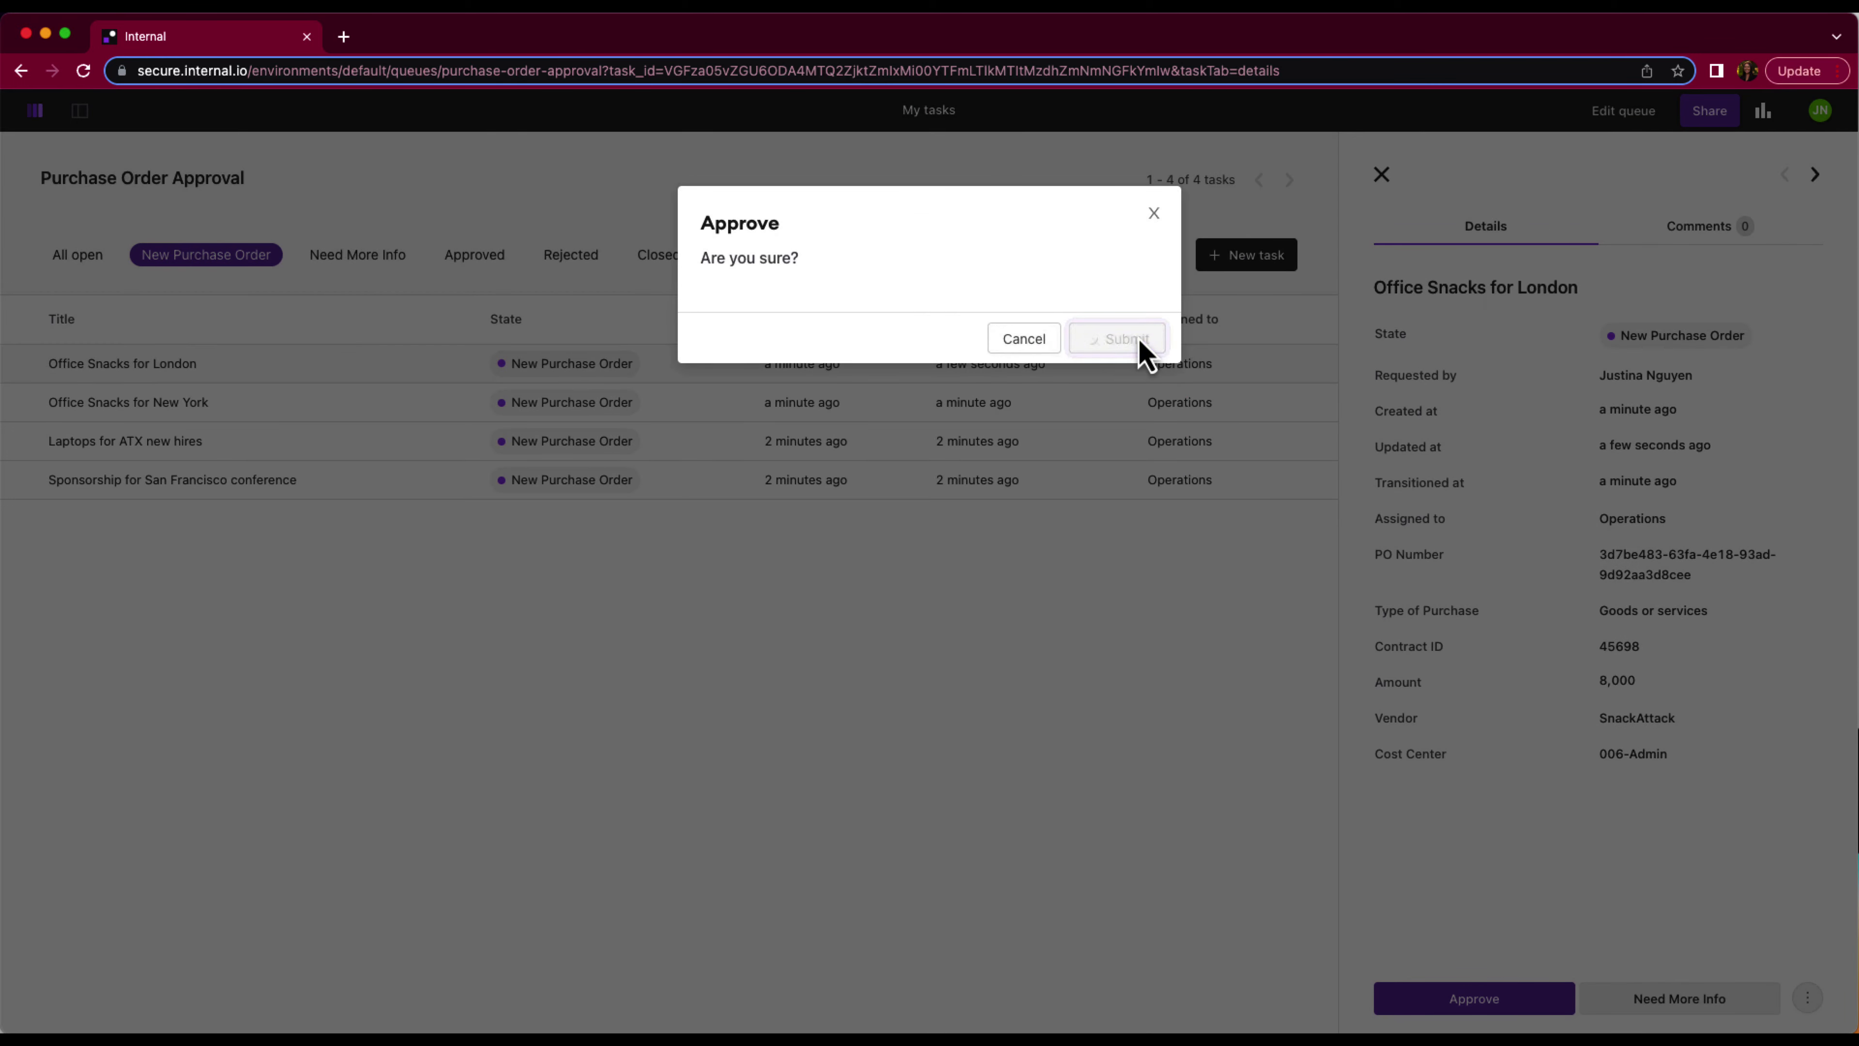
pyautogui.click(472, 281)
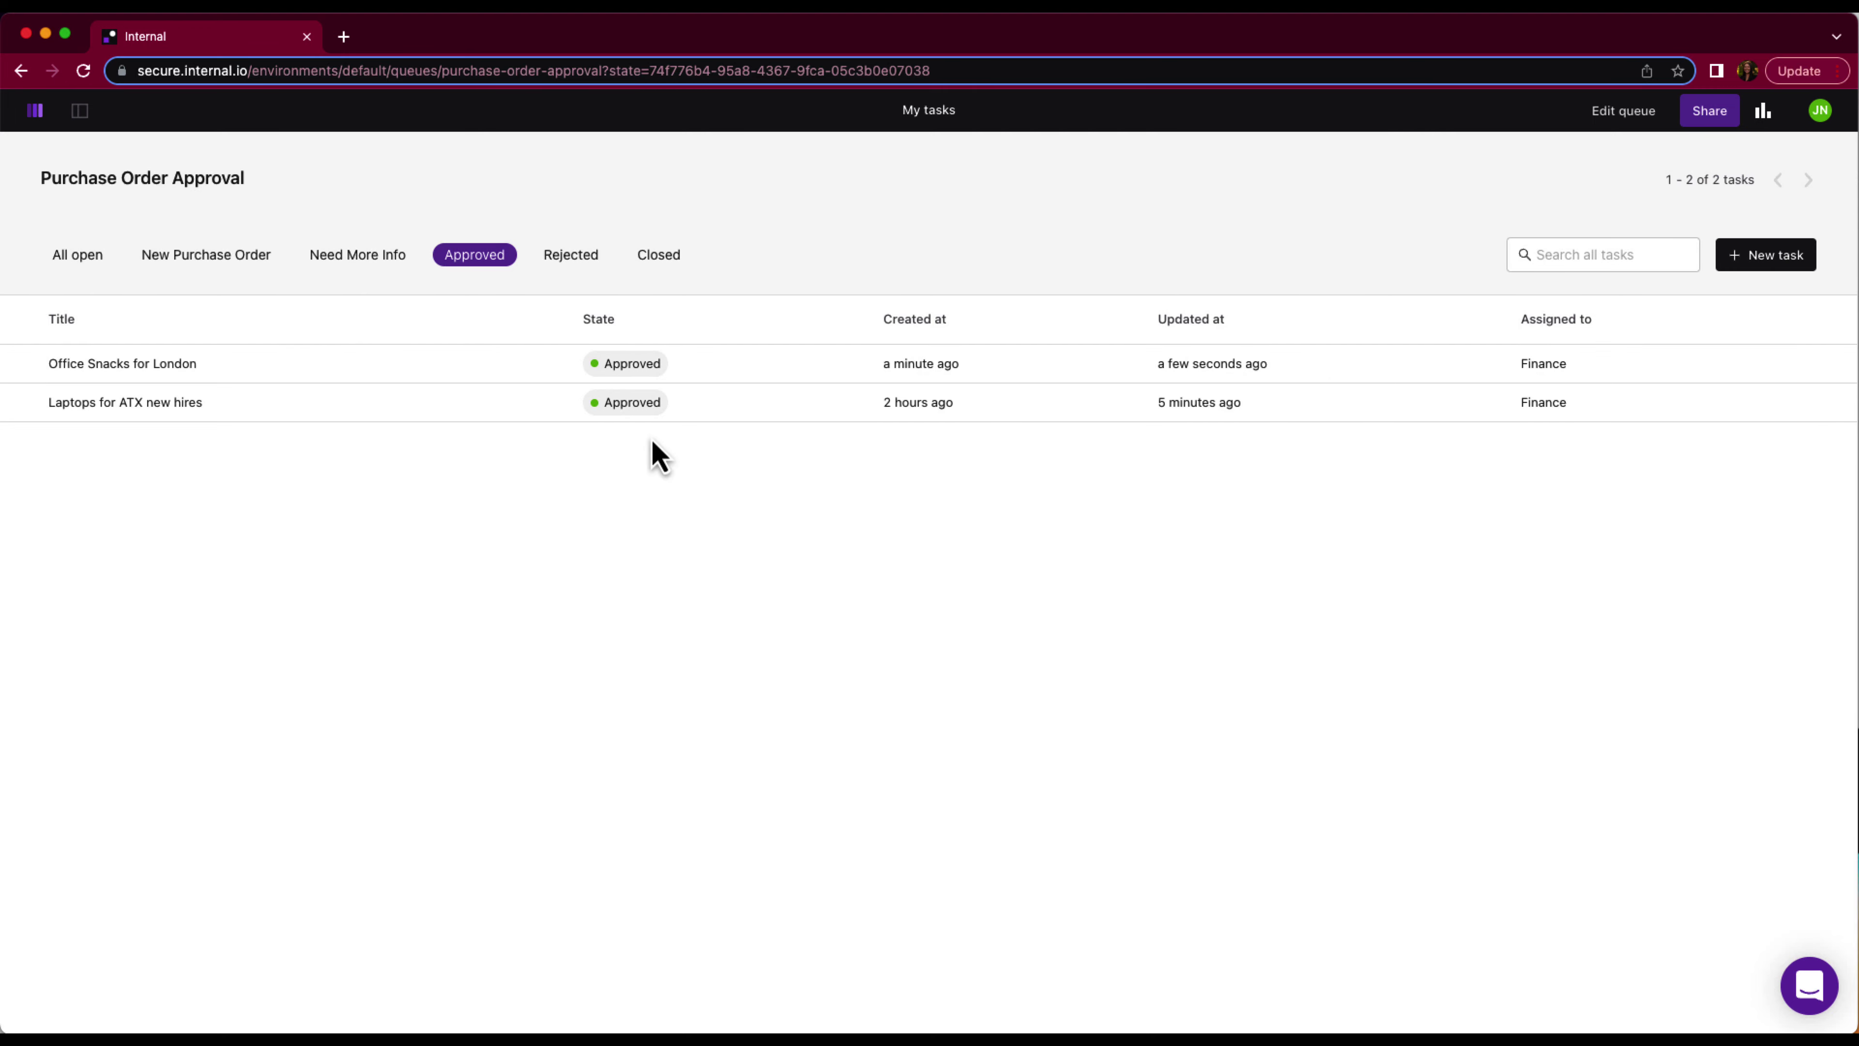
# Move the new "Office Snacks for New York" task to Need More Info and check the tasks in that state
pyautogui.click(240, 260)
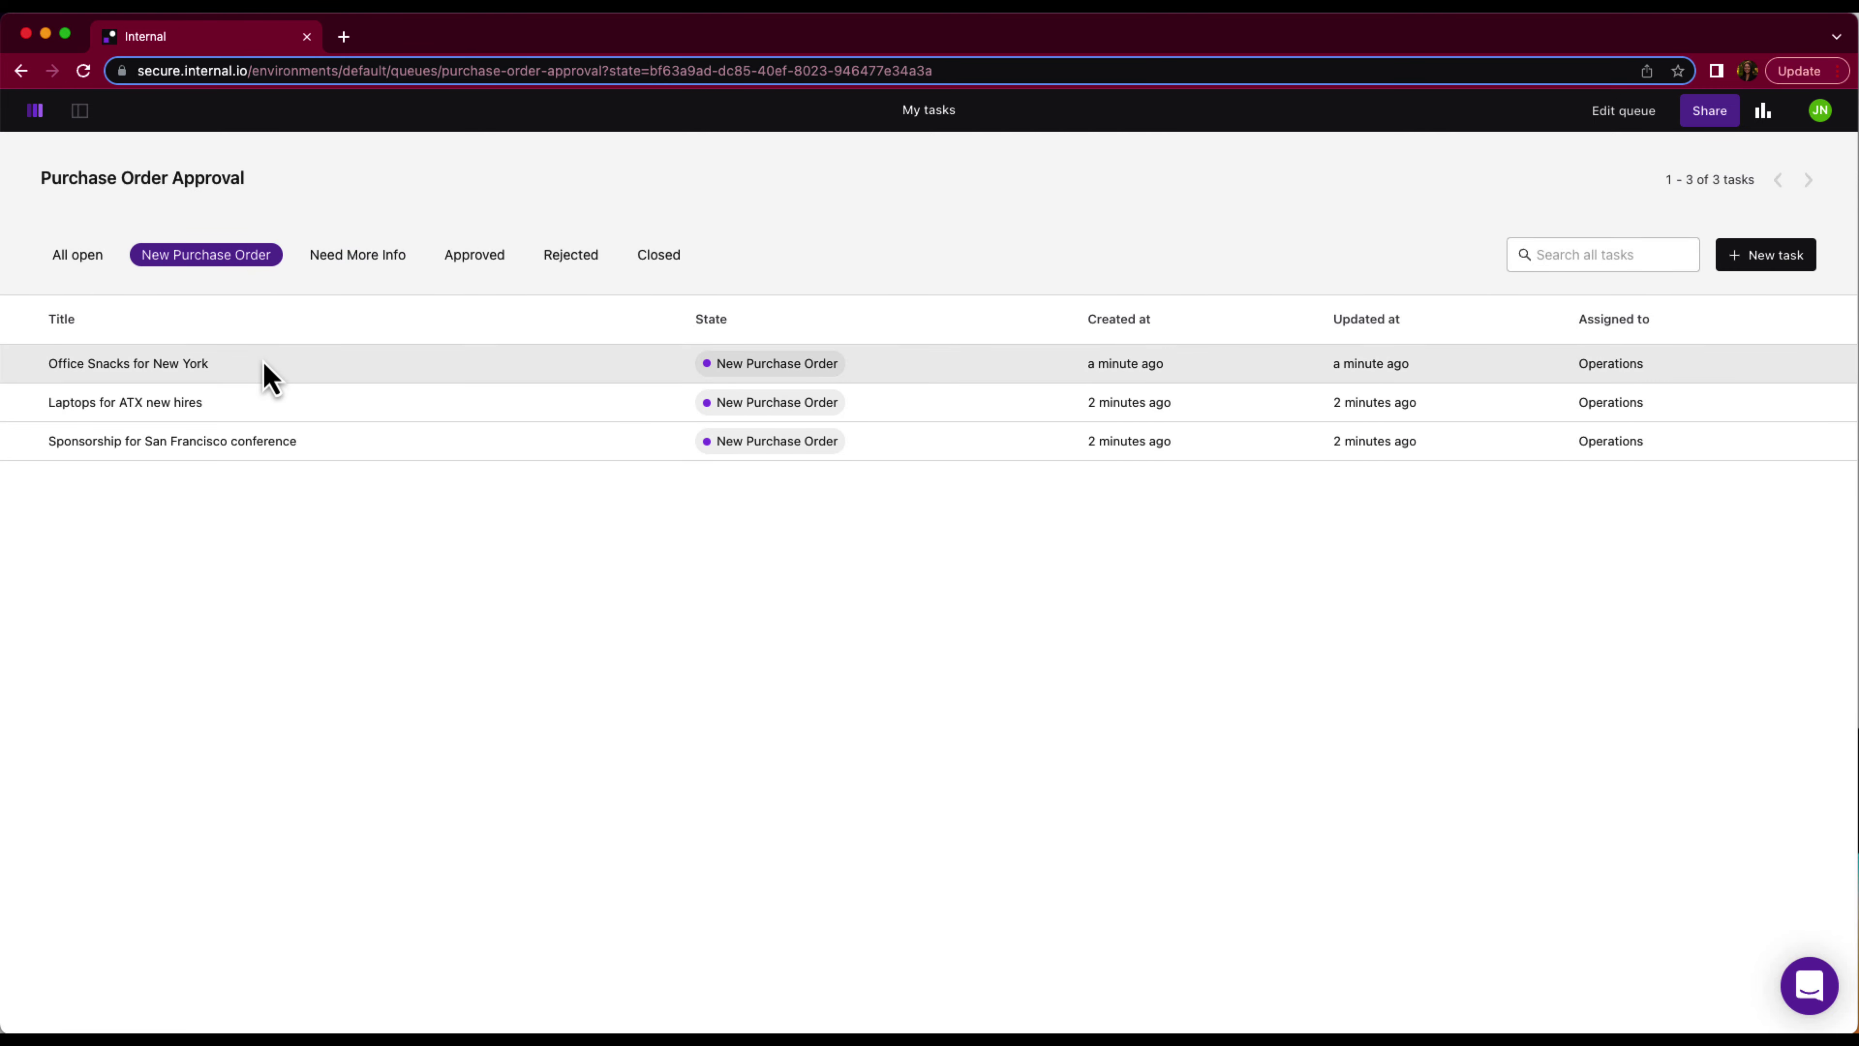
pyautogui.click(266, 372)
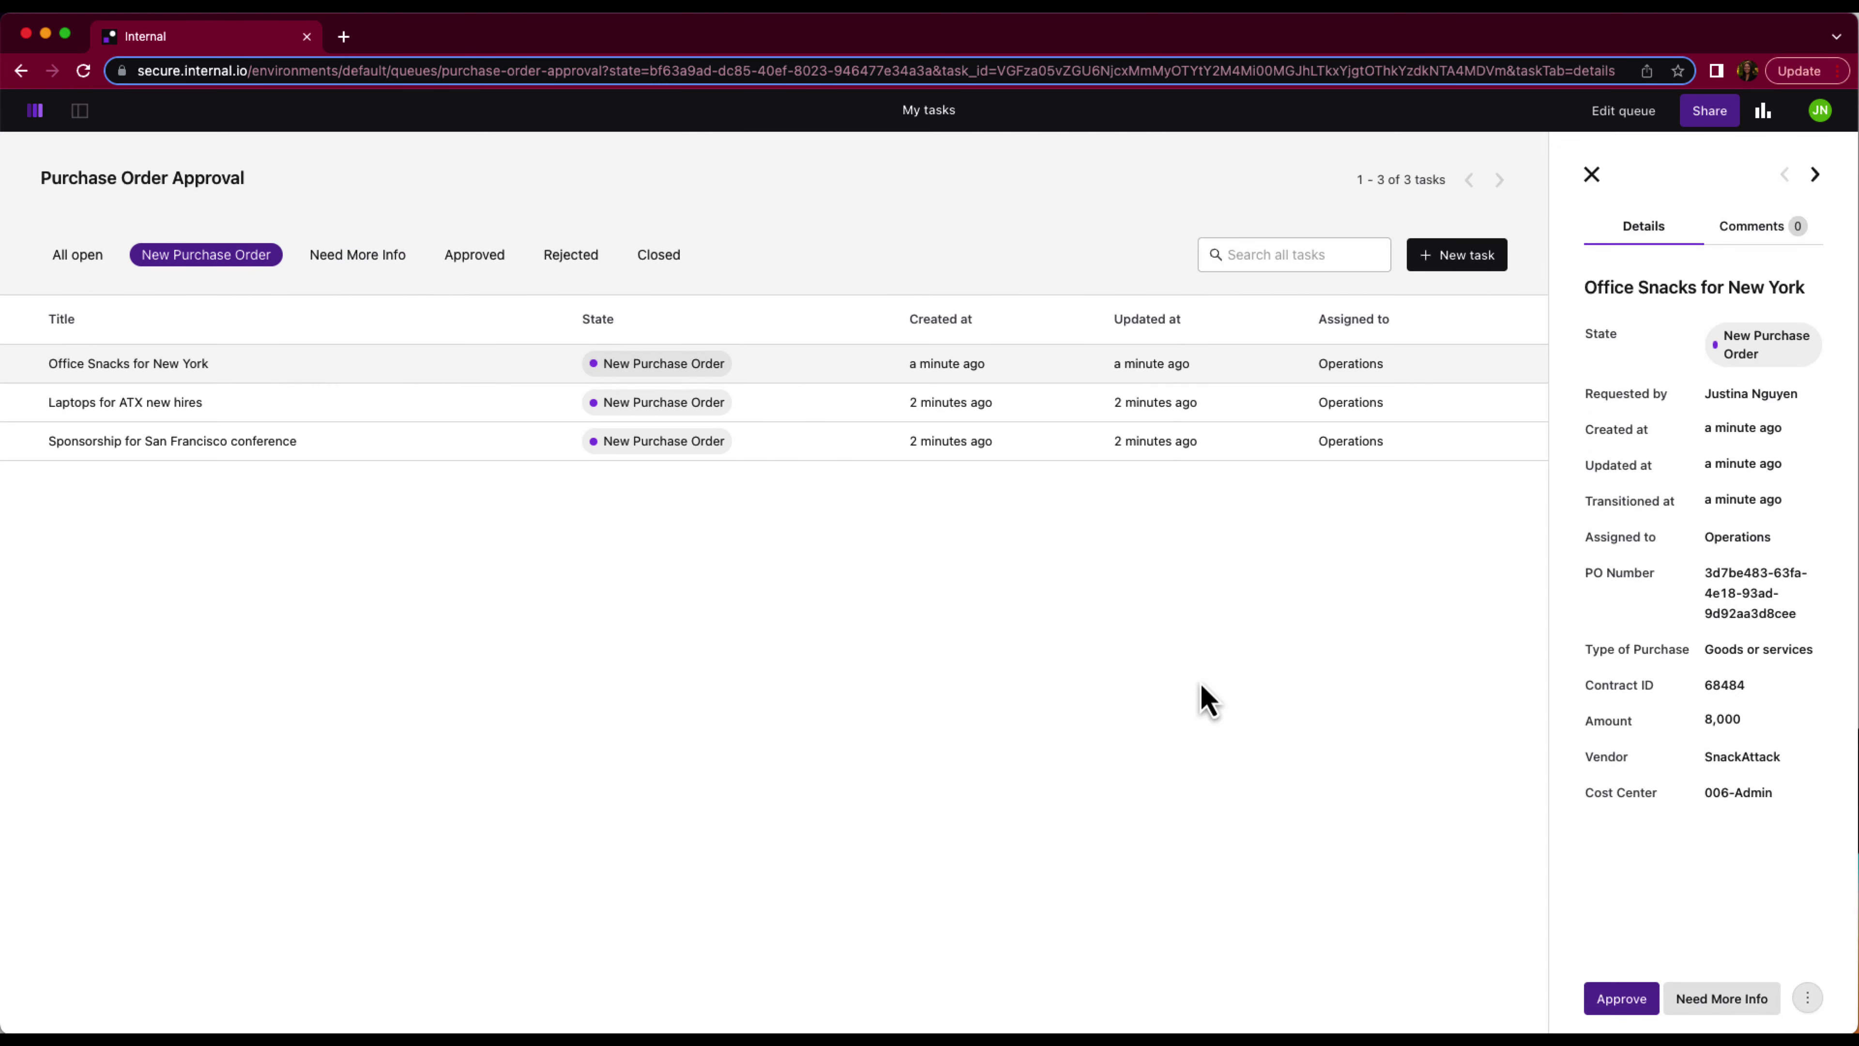
pyautogui.click(1680, 999)
pyautogui.click(1142, 350)
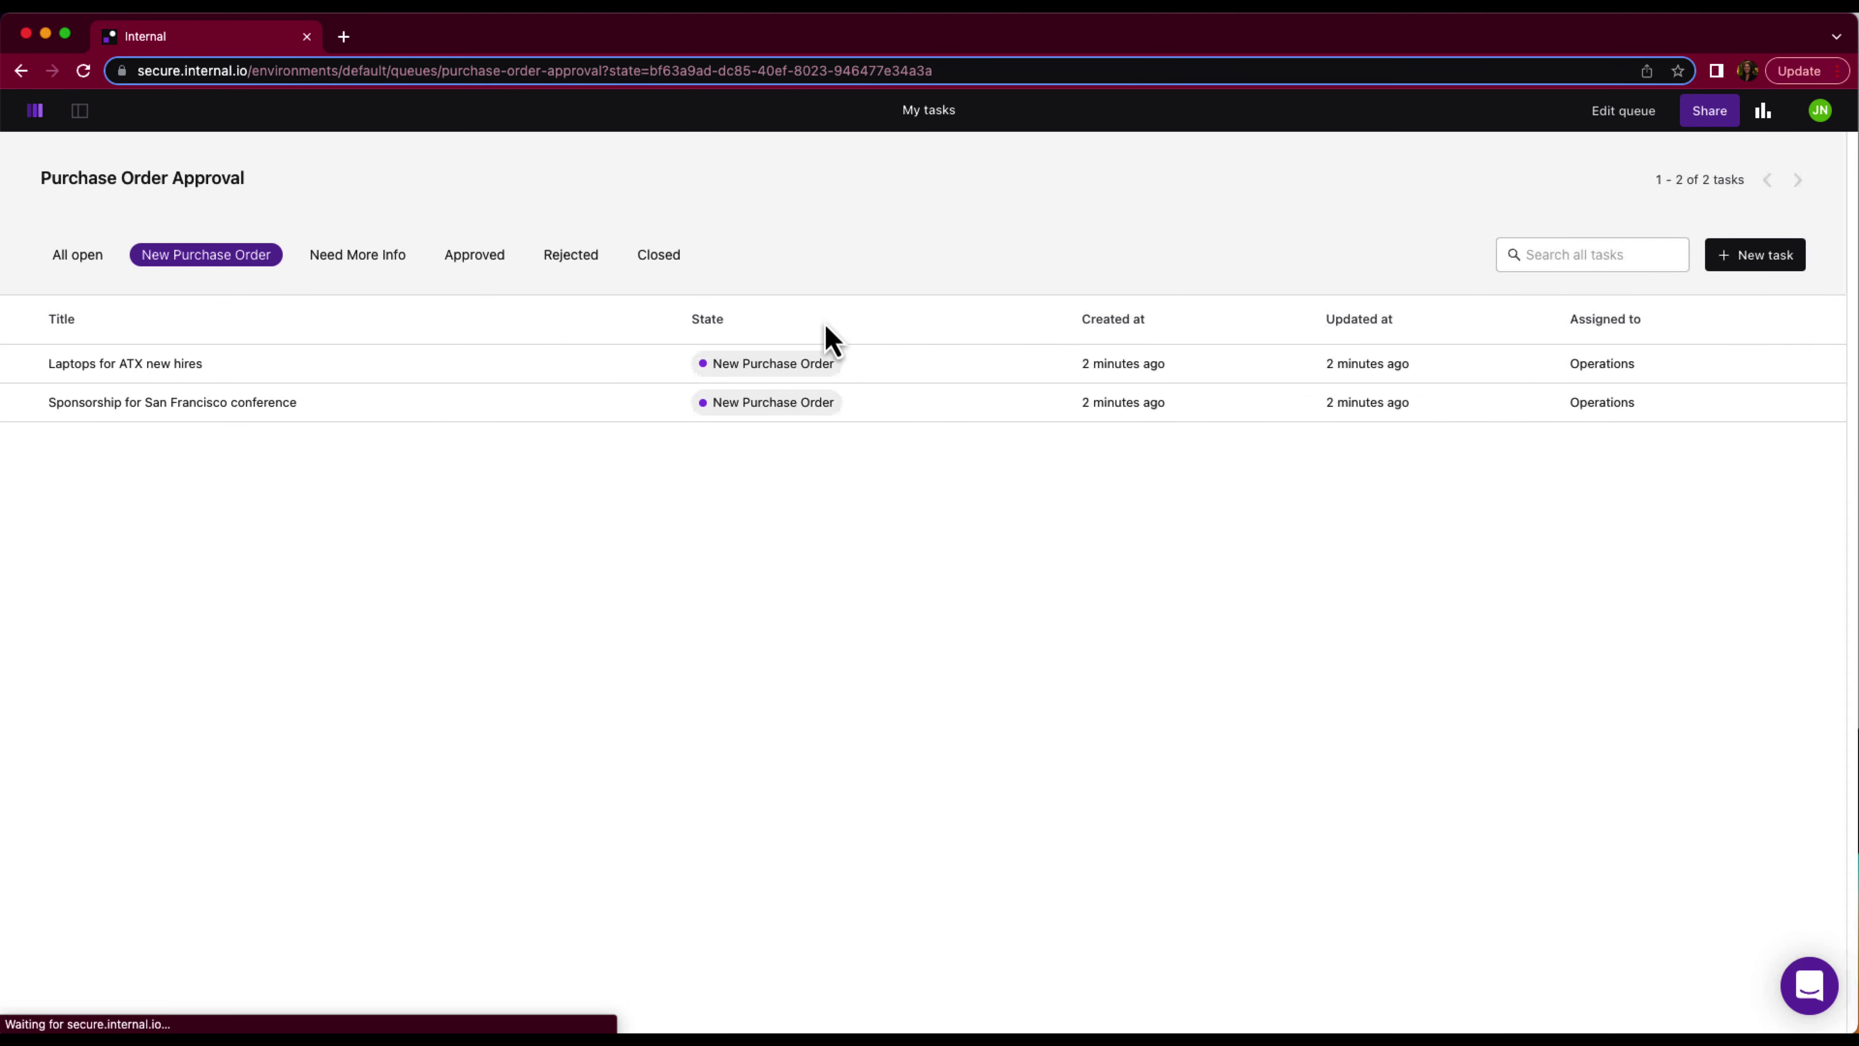
pyautogui.click(349, 256)
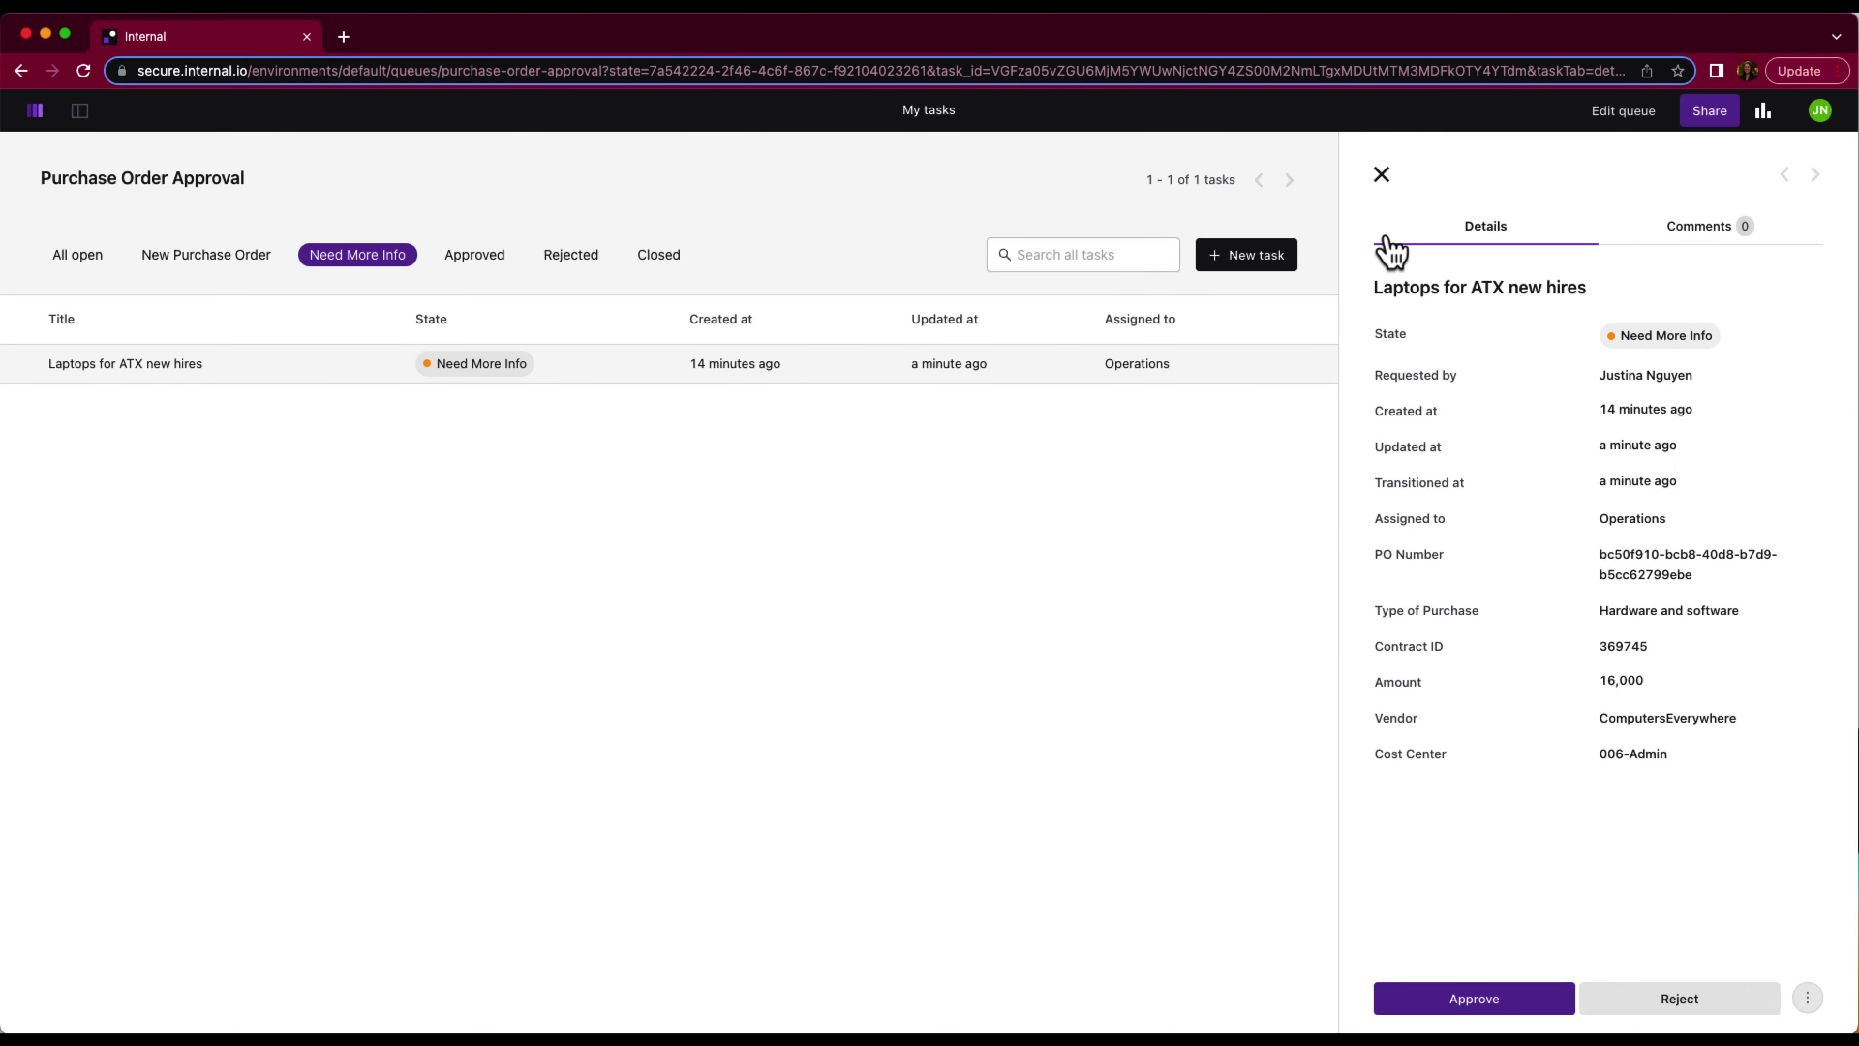
pyautogui.click(1381, 176)
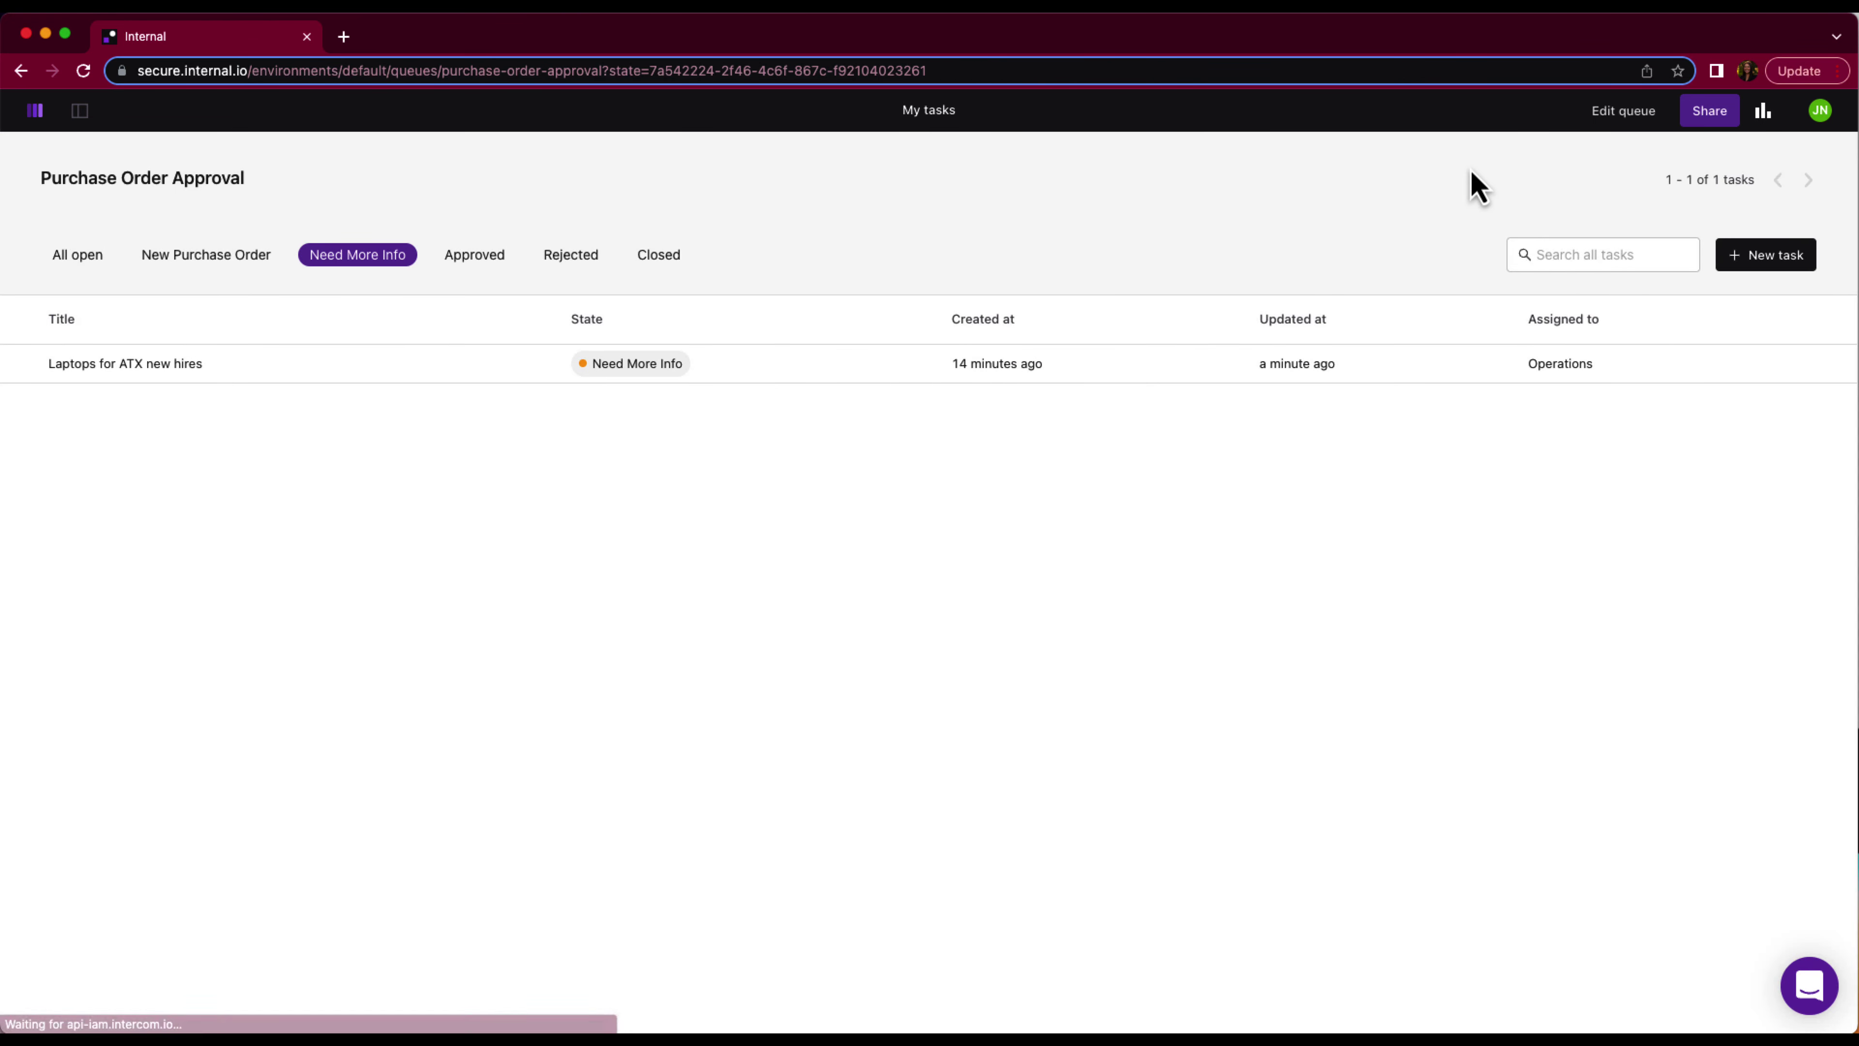
# Examine the queue's analytics, with open tasks grouped by role, down to the past activity sections
pyautogui.click(1769, 122)
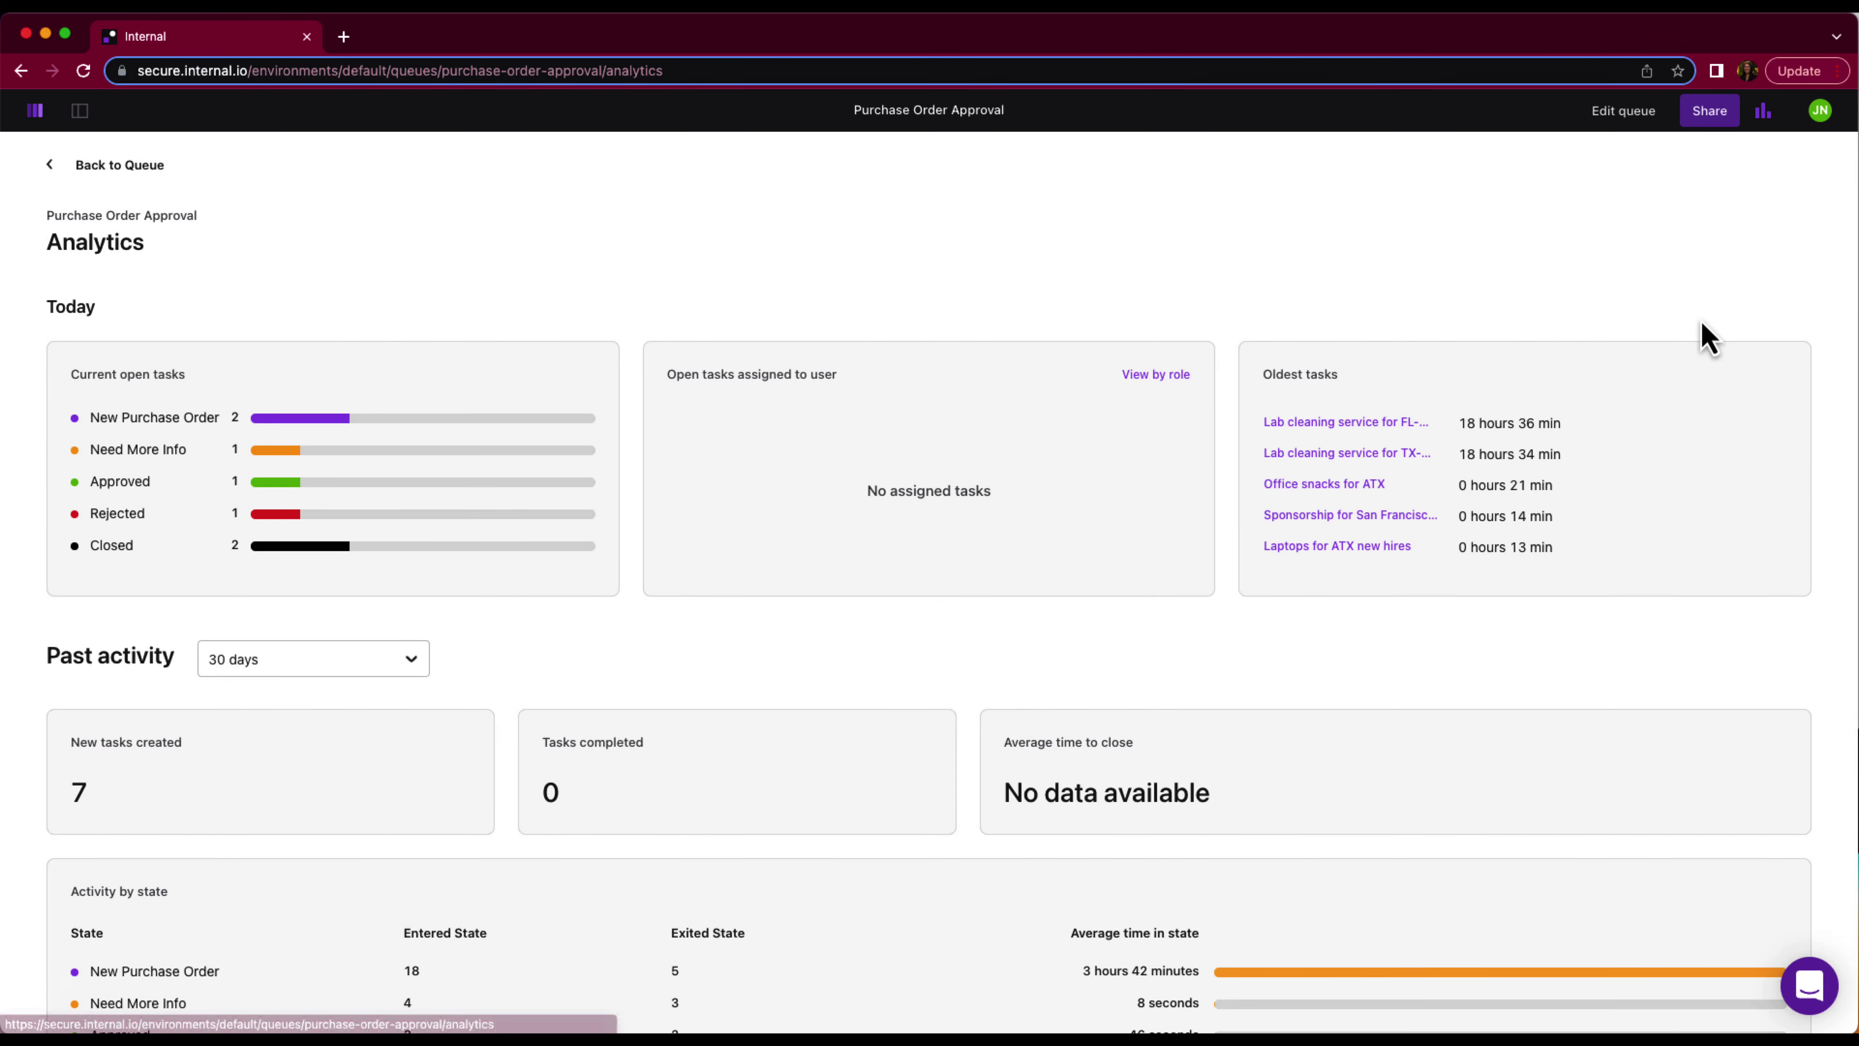
pyautogui.click(1160, 374)
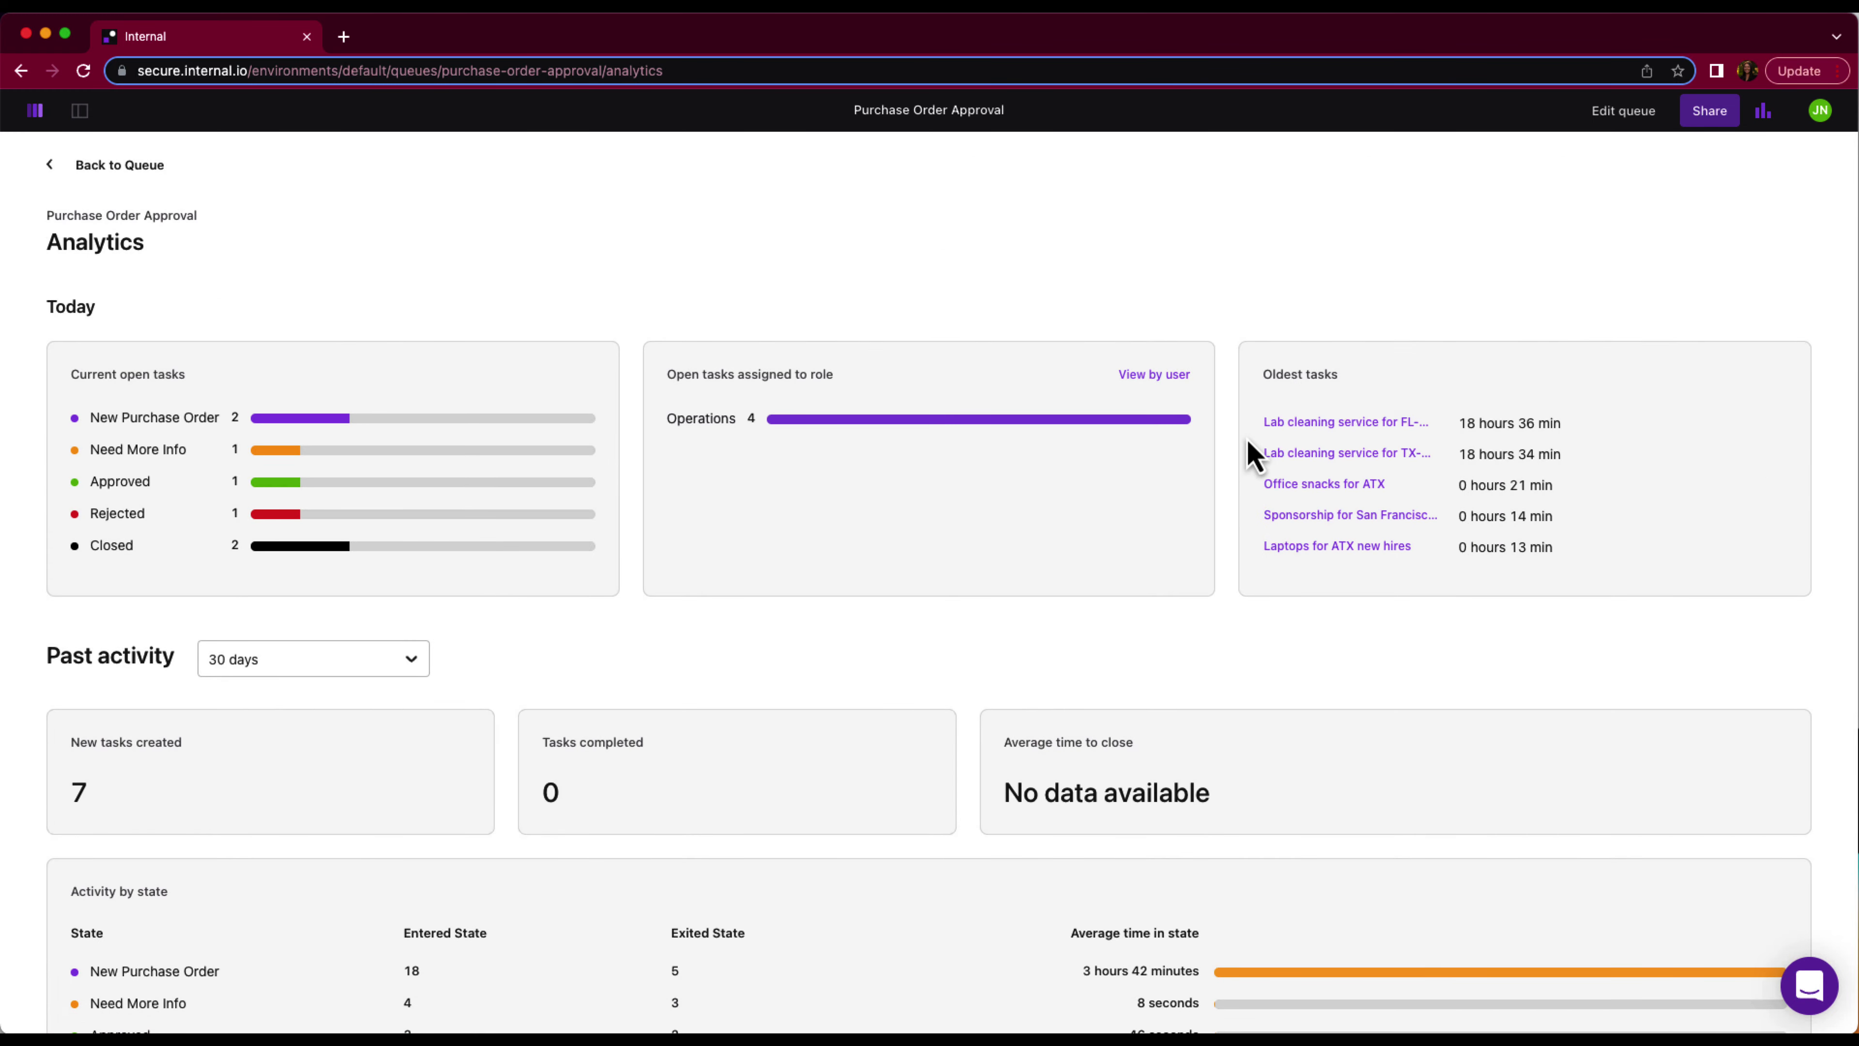
pyautogui.scroll(-7, 1250, 443)
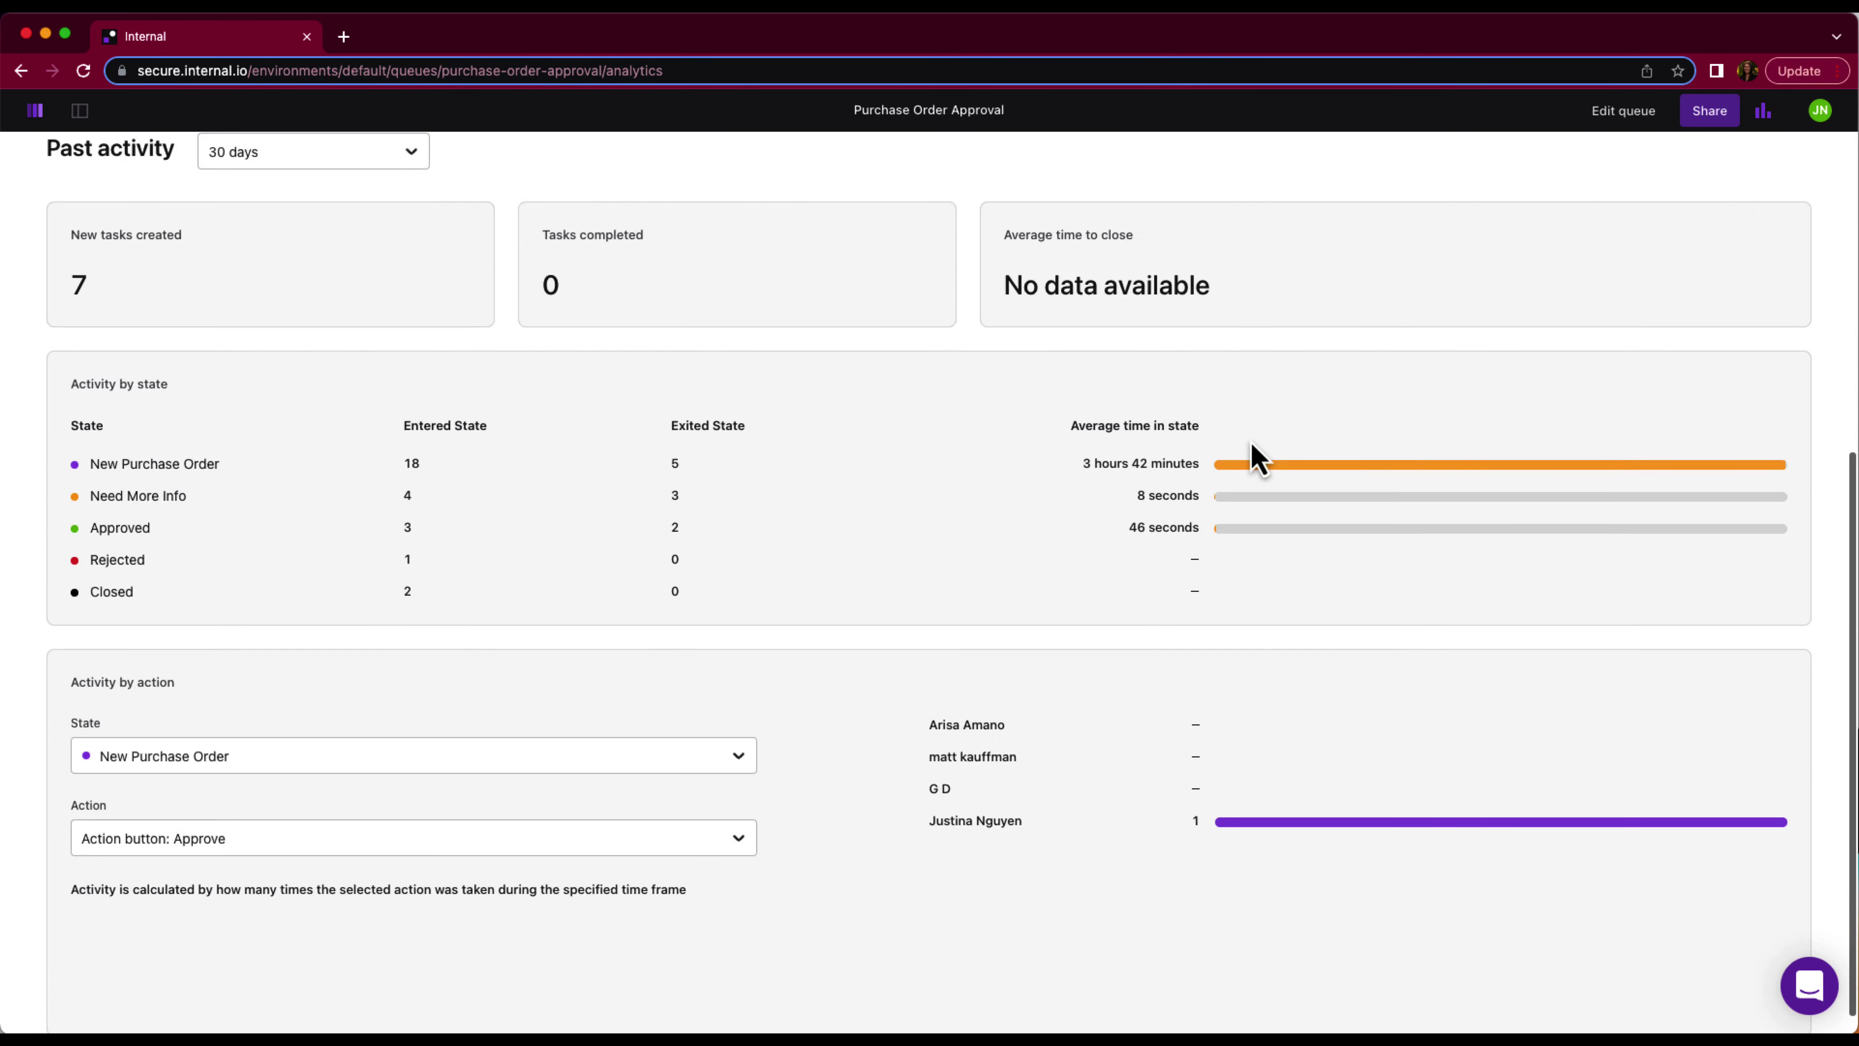
pyautogui.scroll(-1, 1270, 455)
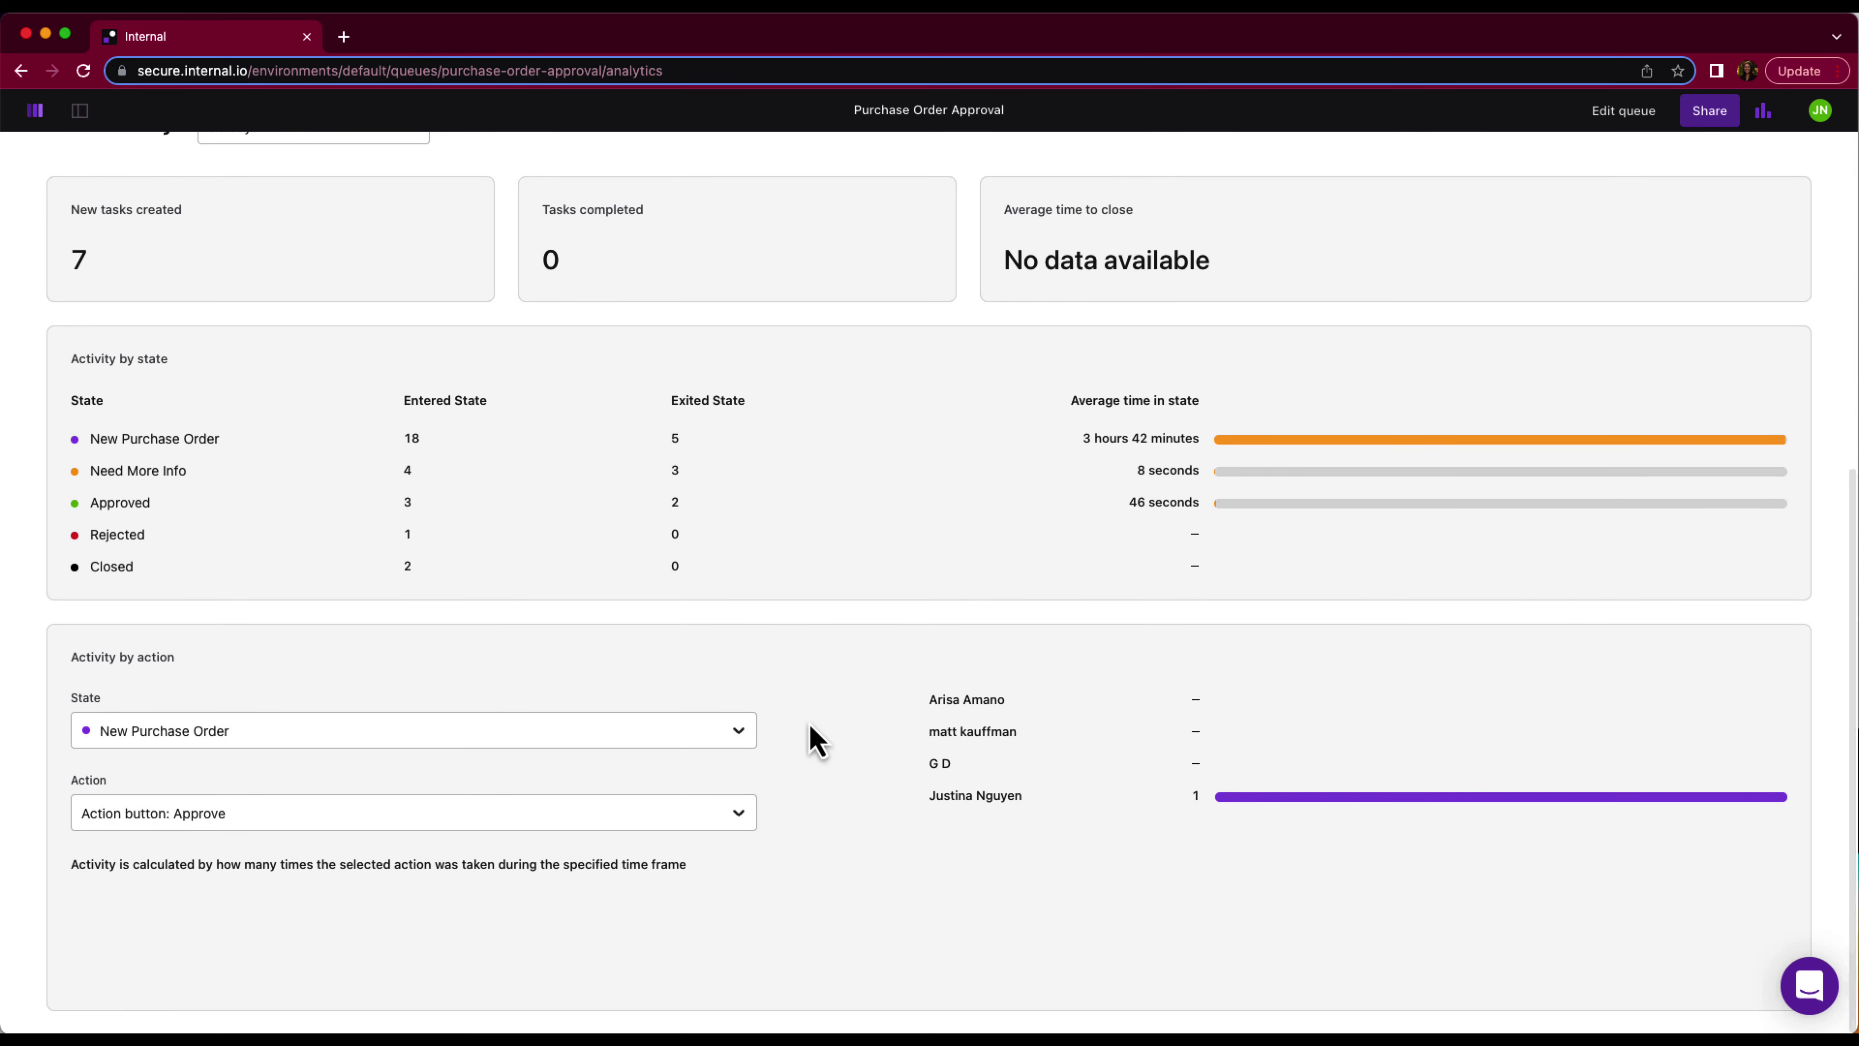
# View the activity by action for the Need More Info state and inspect its action options, keeping Approve
pyautogui.click(747, 736)
pyautogui.click(645, 811)
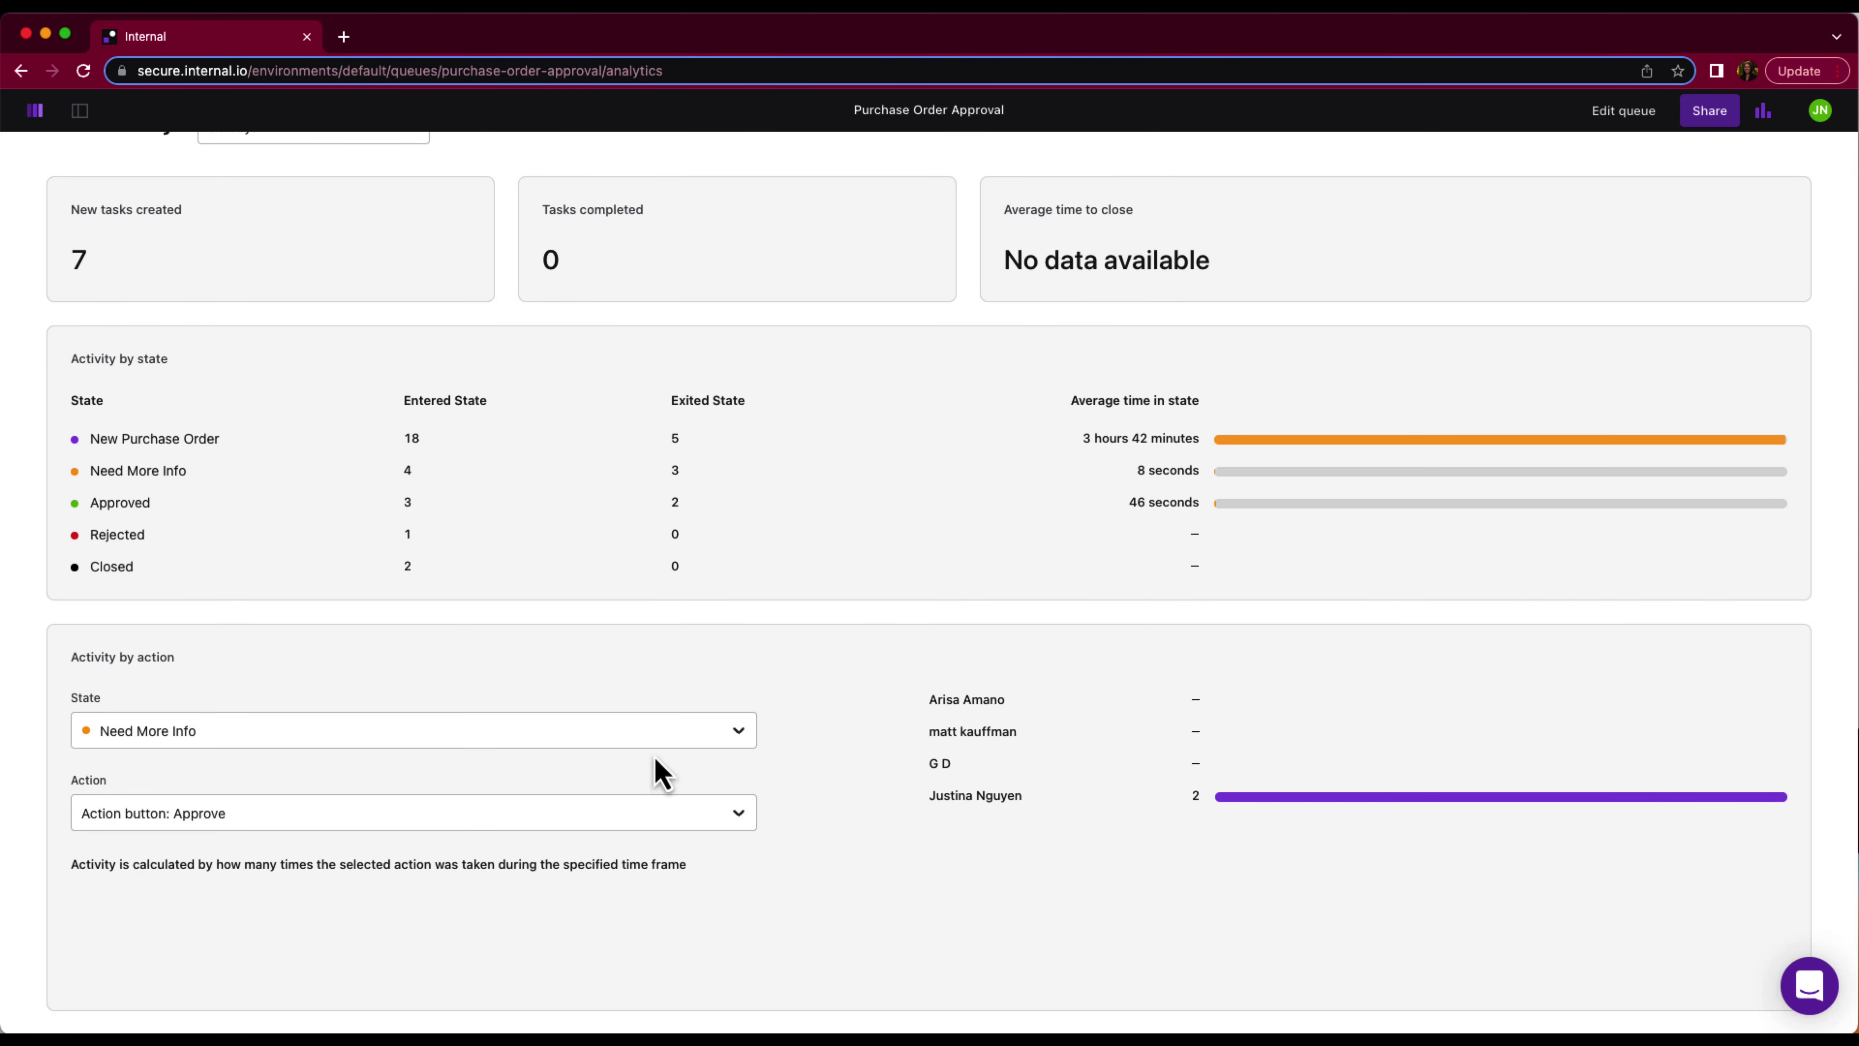
pyautogui.click(692, 818)
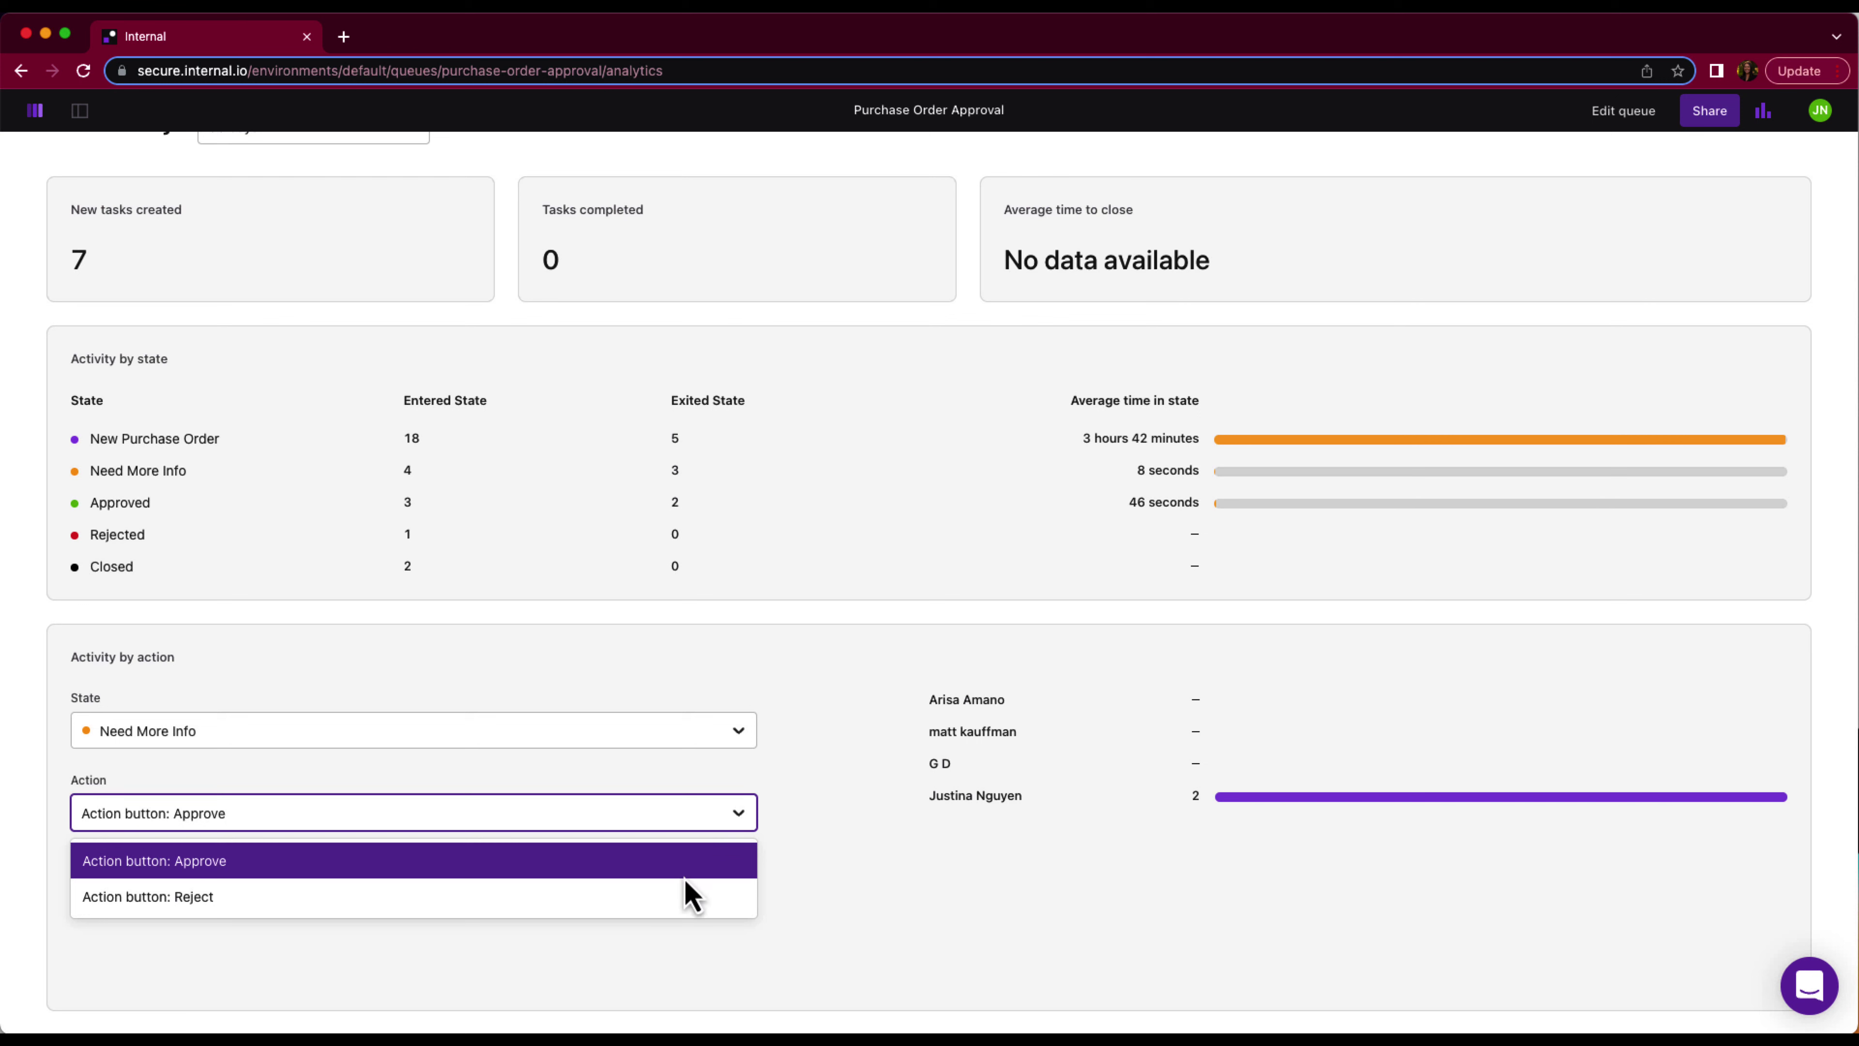
pyautogui.click(805, 859)
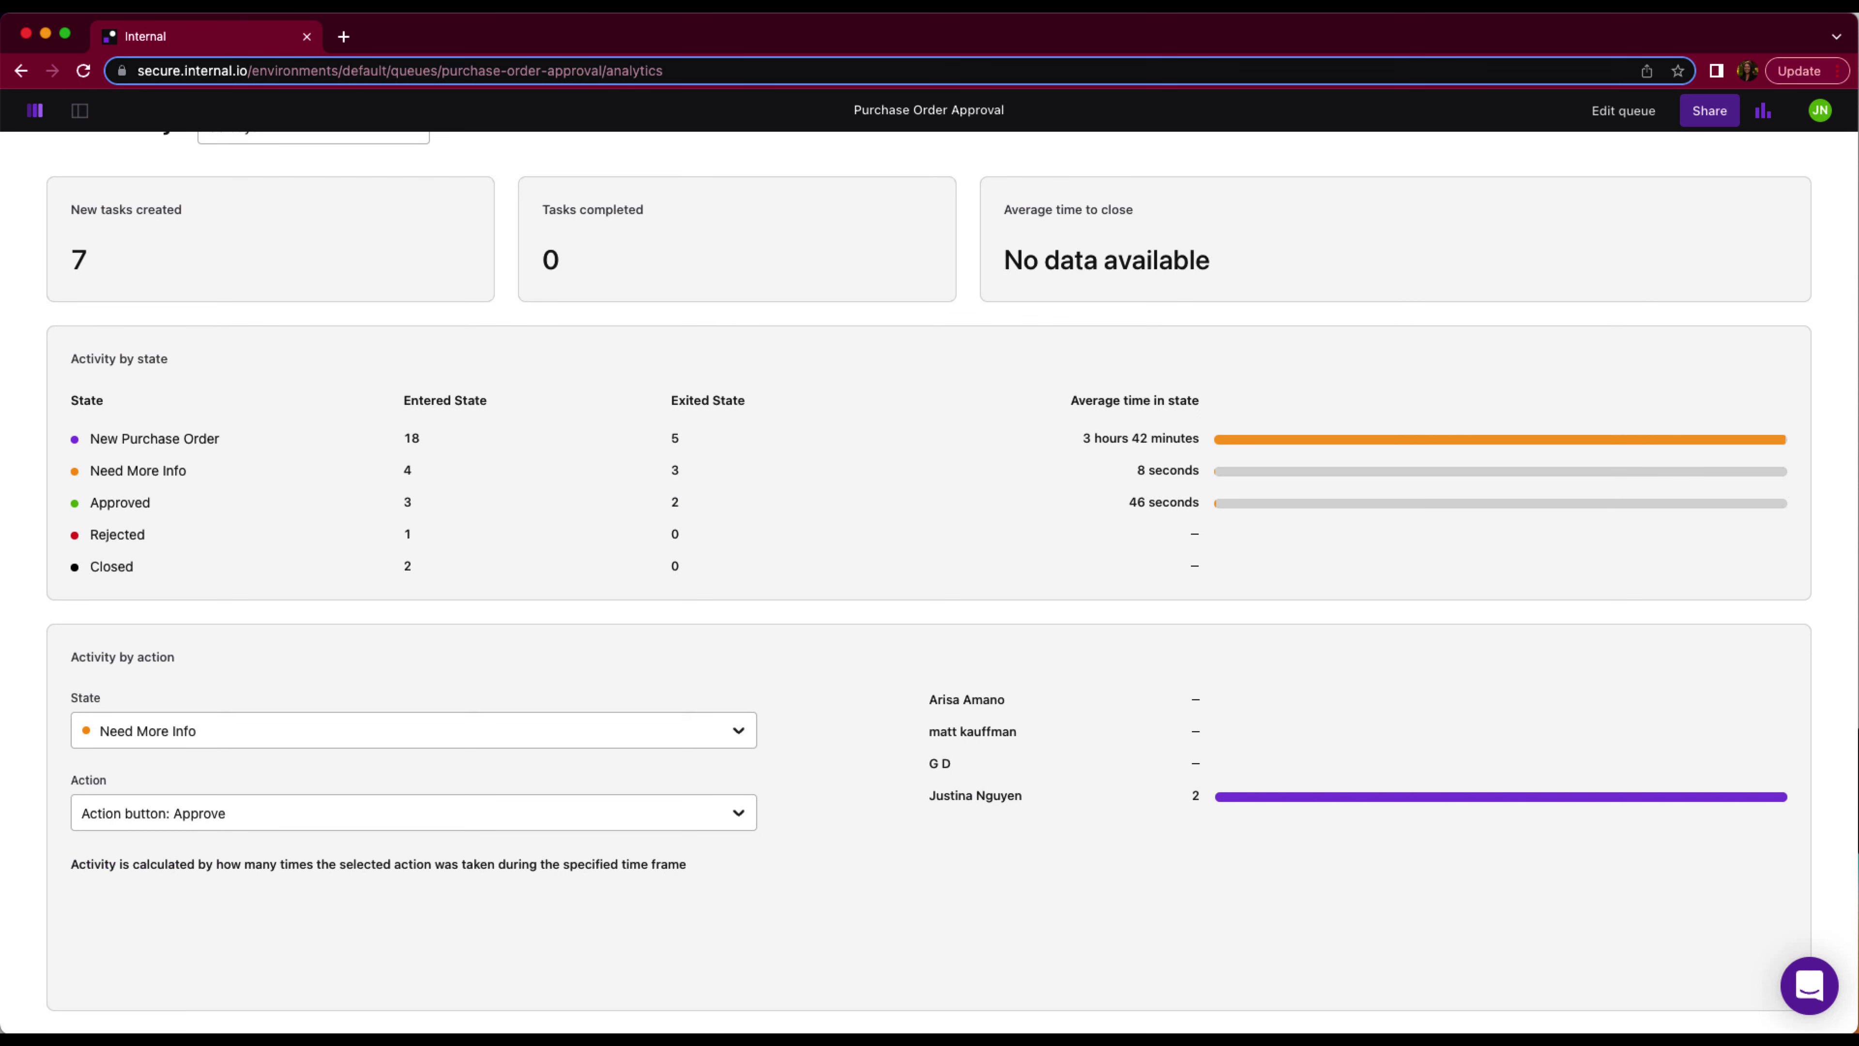